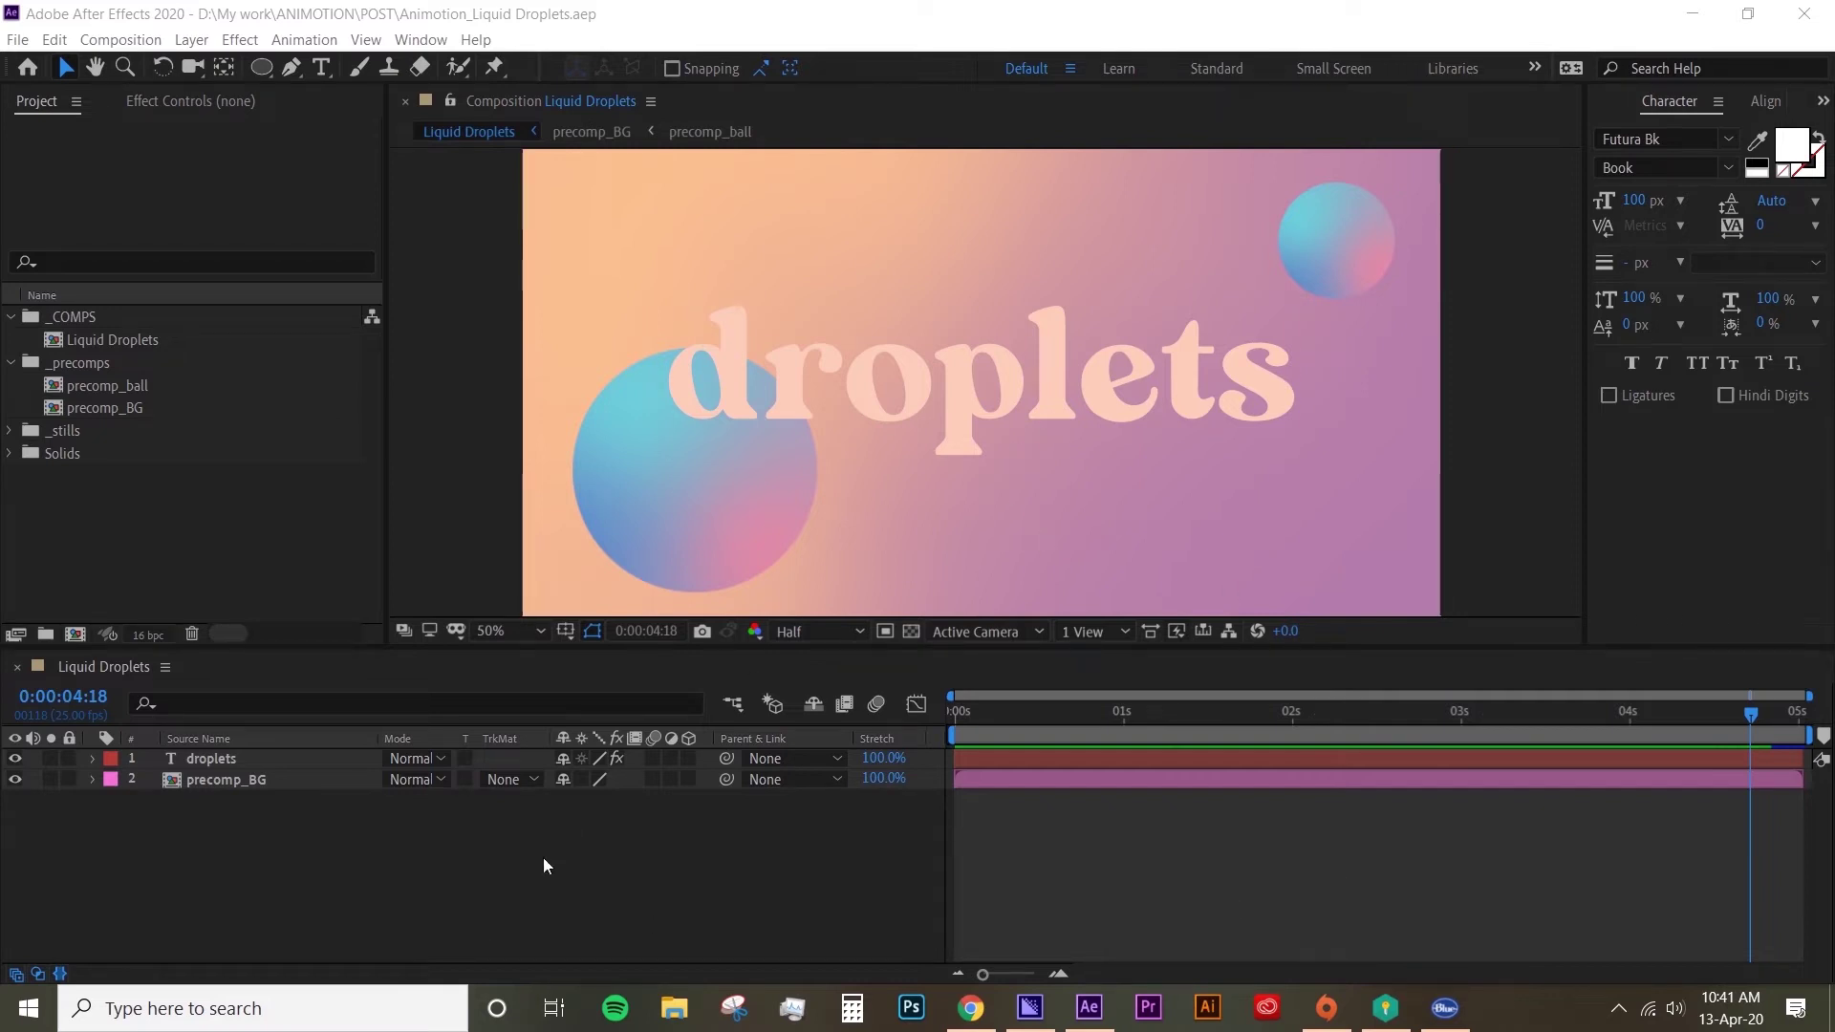
Set the viewer magnification to Fit up to 100% so the whole Liquid Droplets comp shows.
click(512, 634)
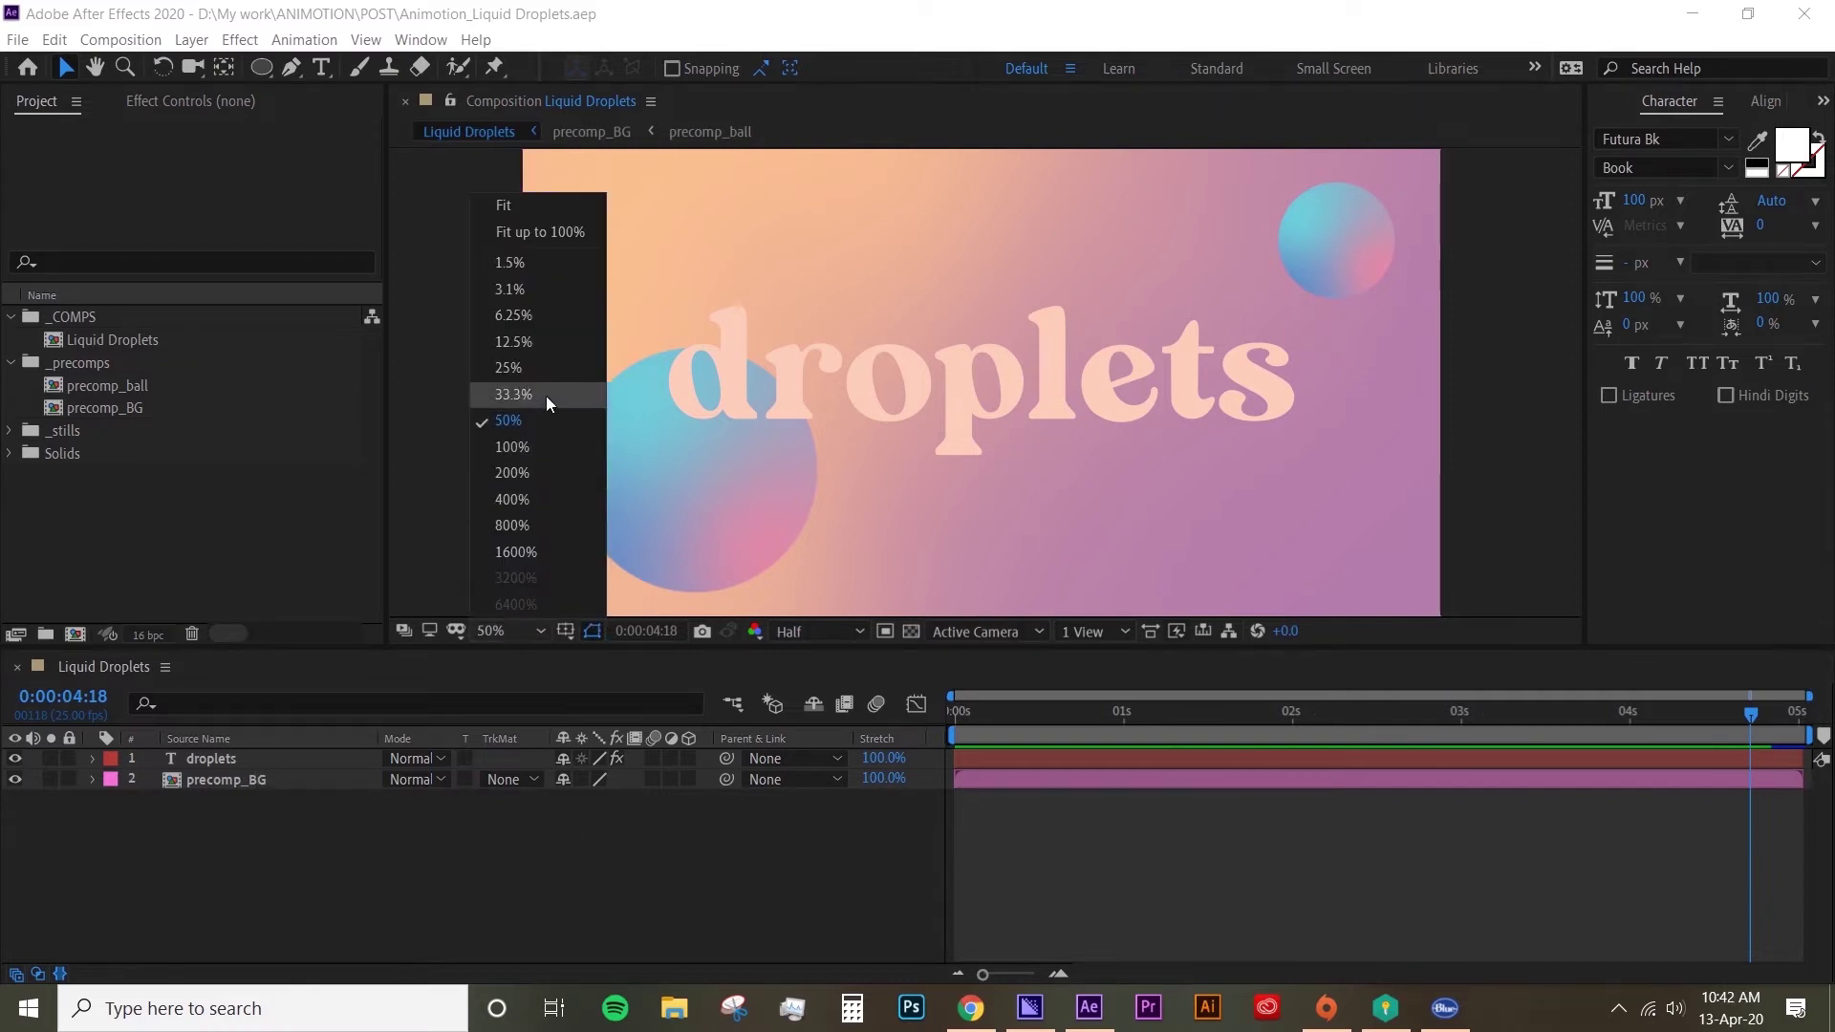
click(497, 221)
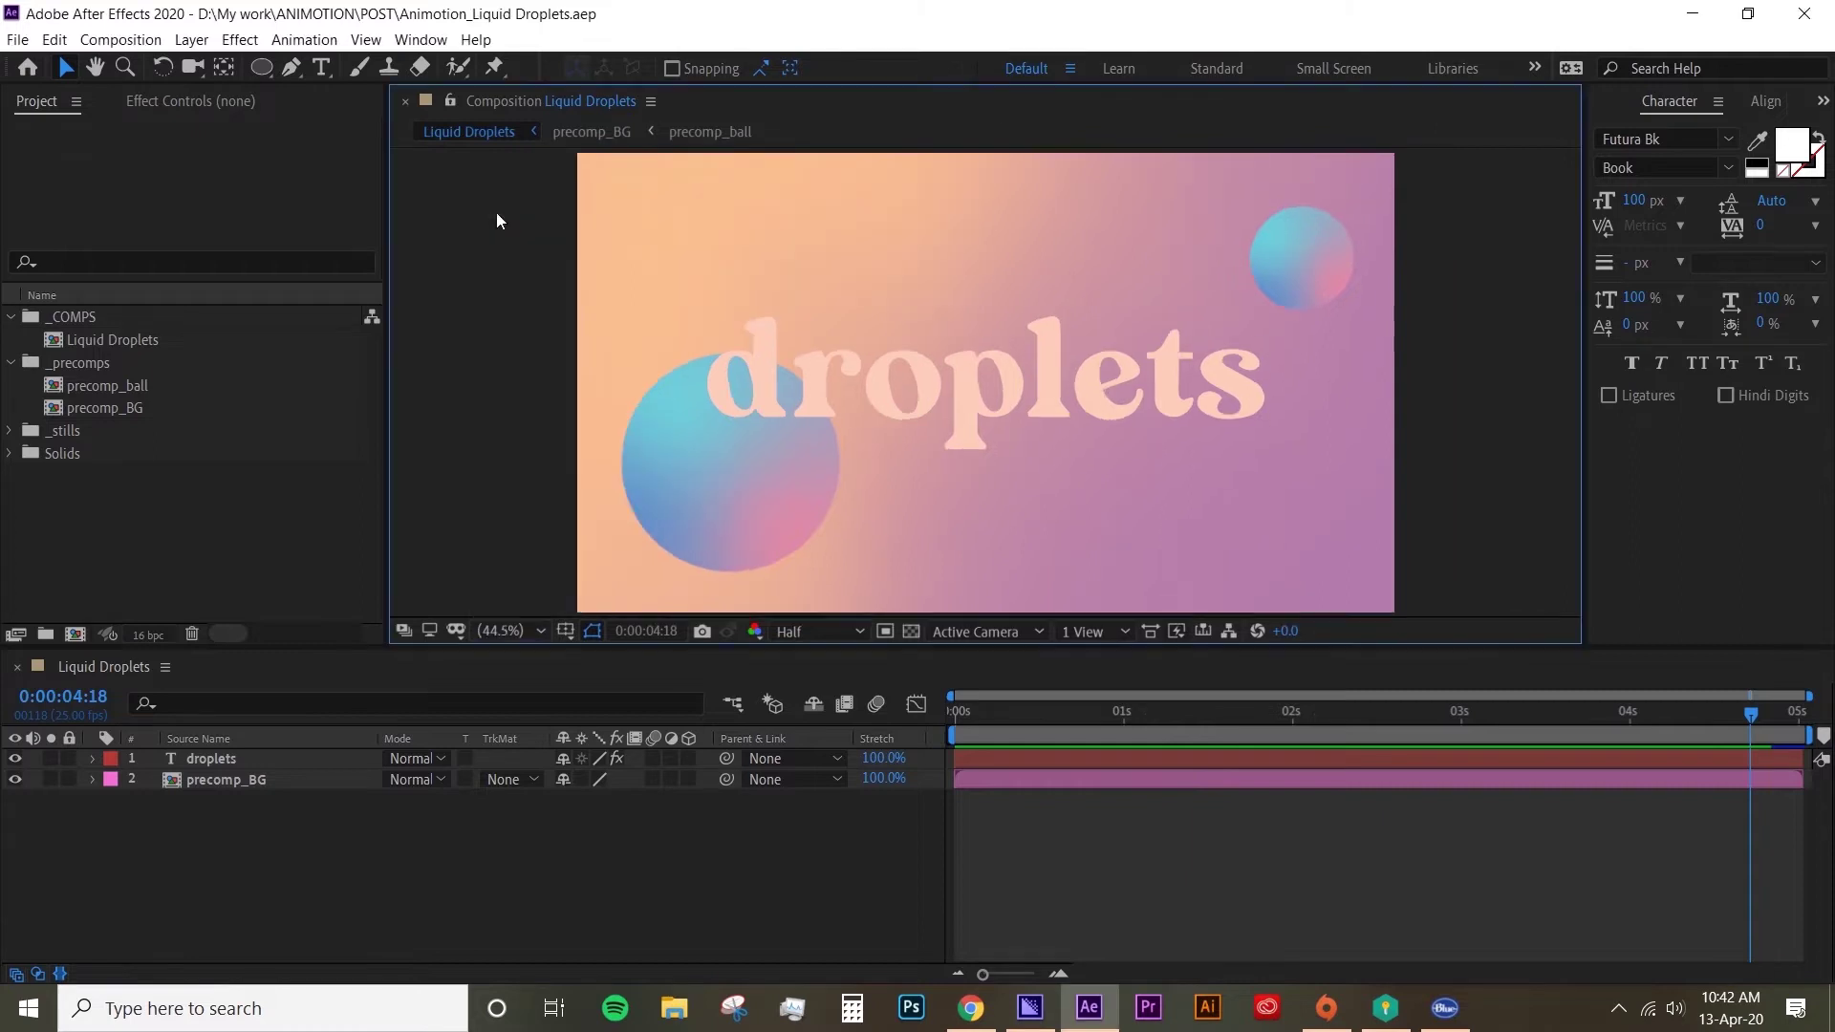
click(254, 757)
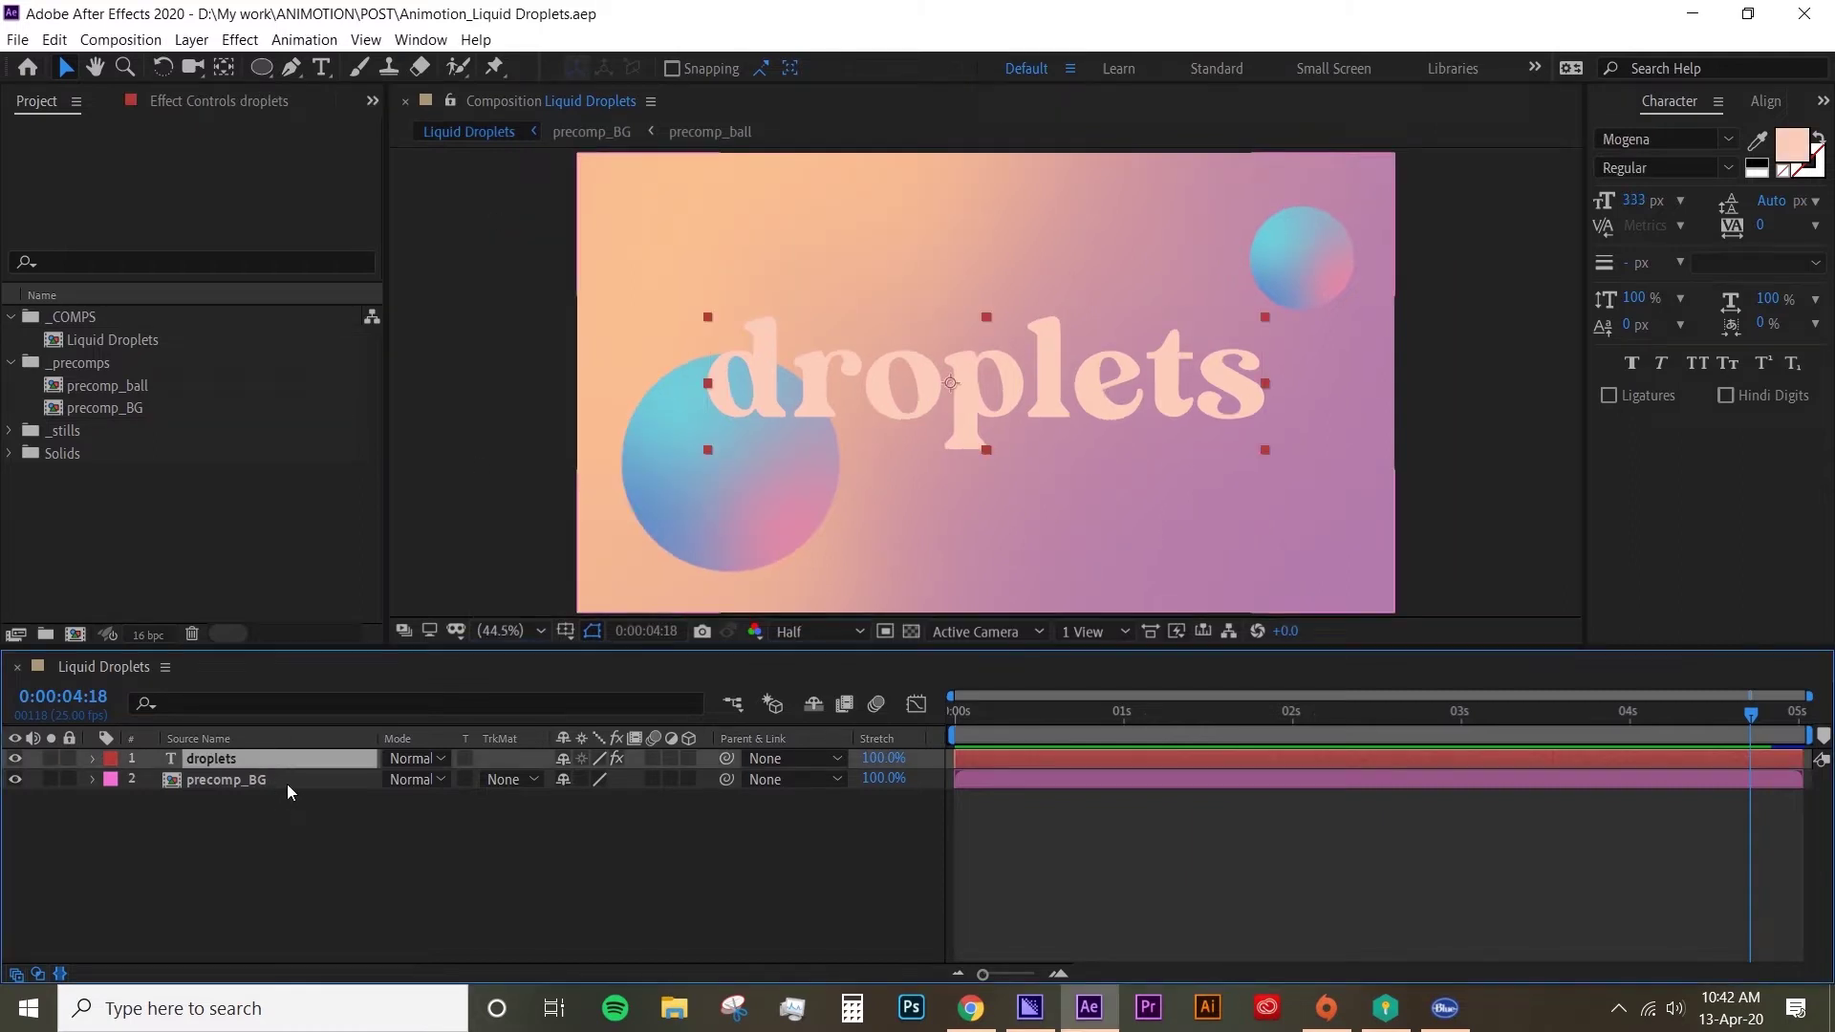
click(289, 817)
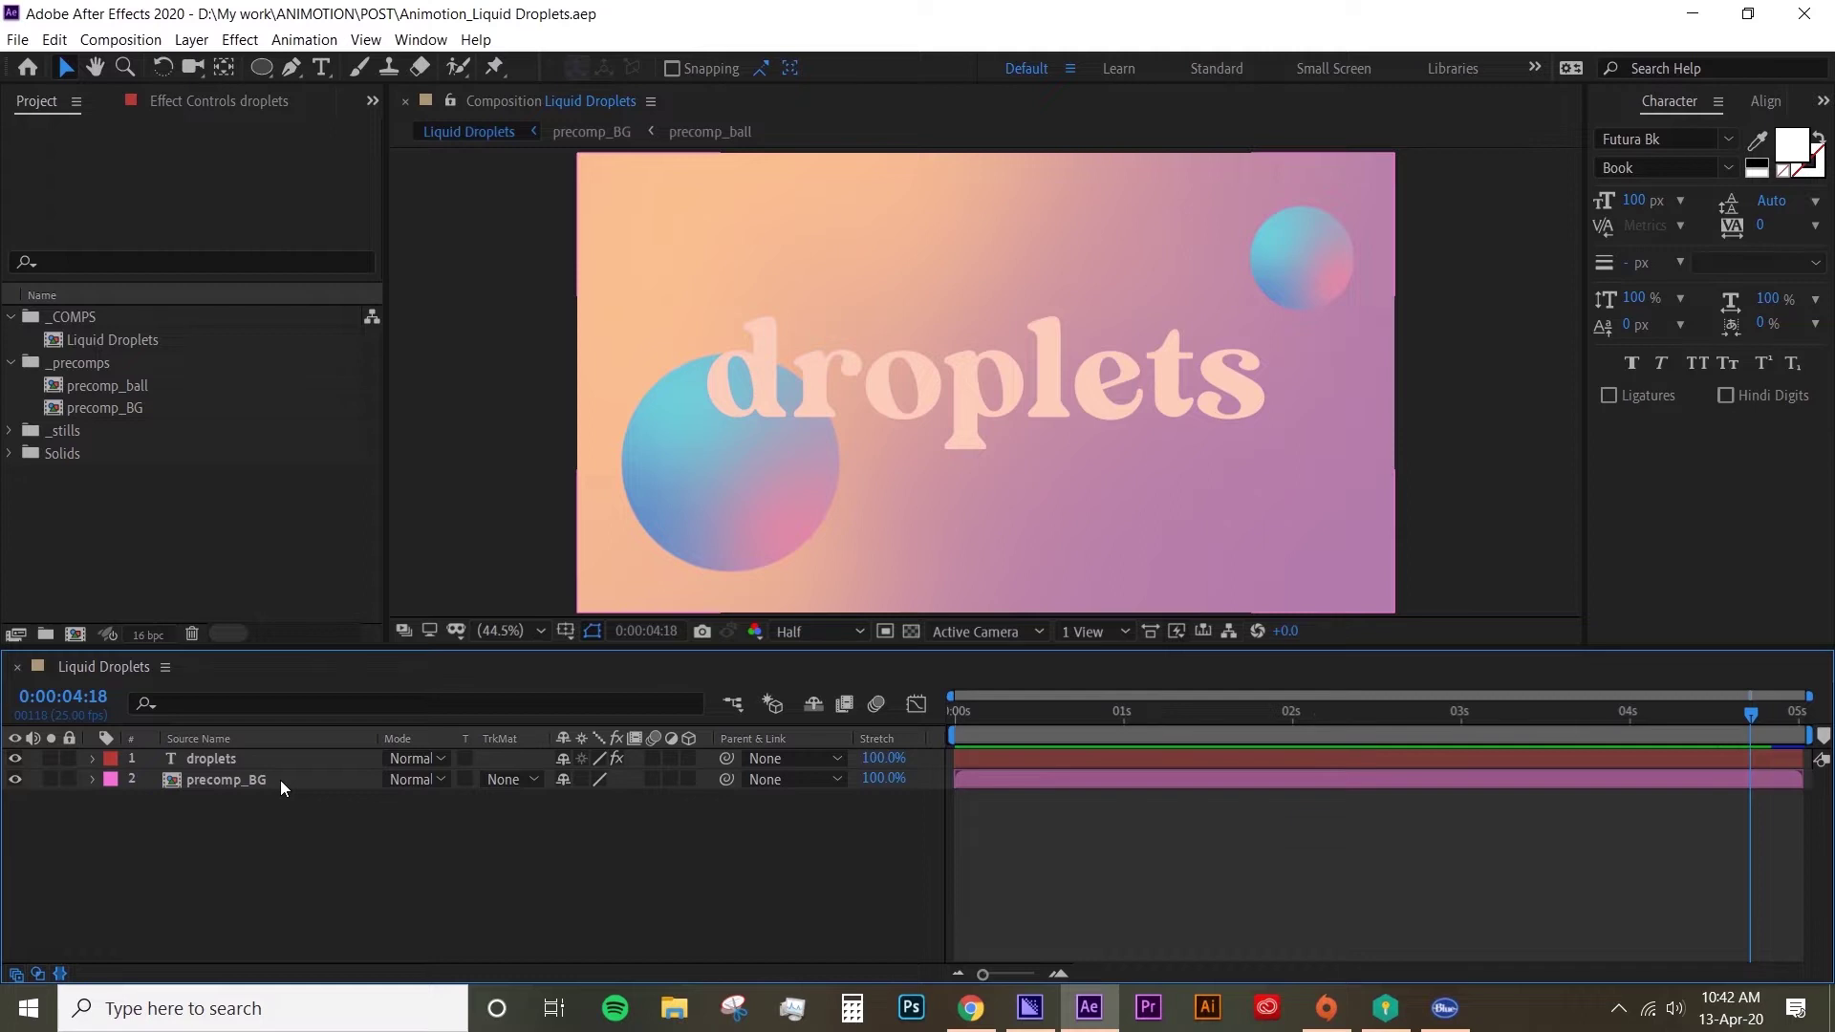
Open precomp_BG and inspect its solid and precomp_ball layers.
double_click(279, 779)
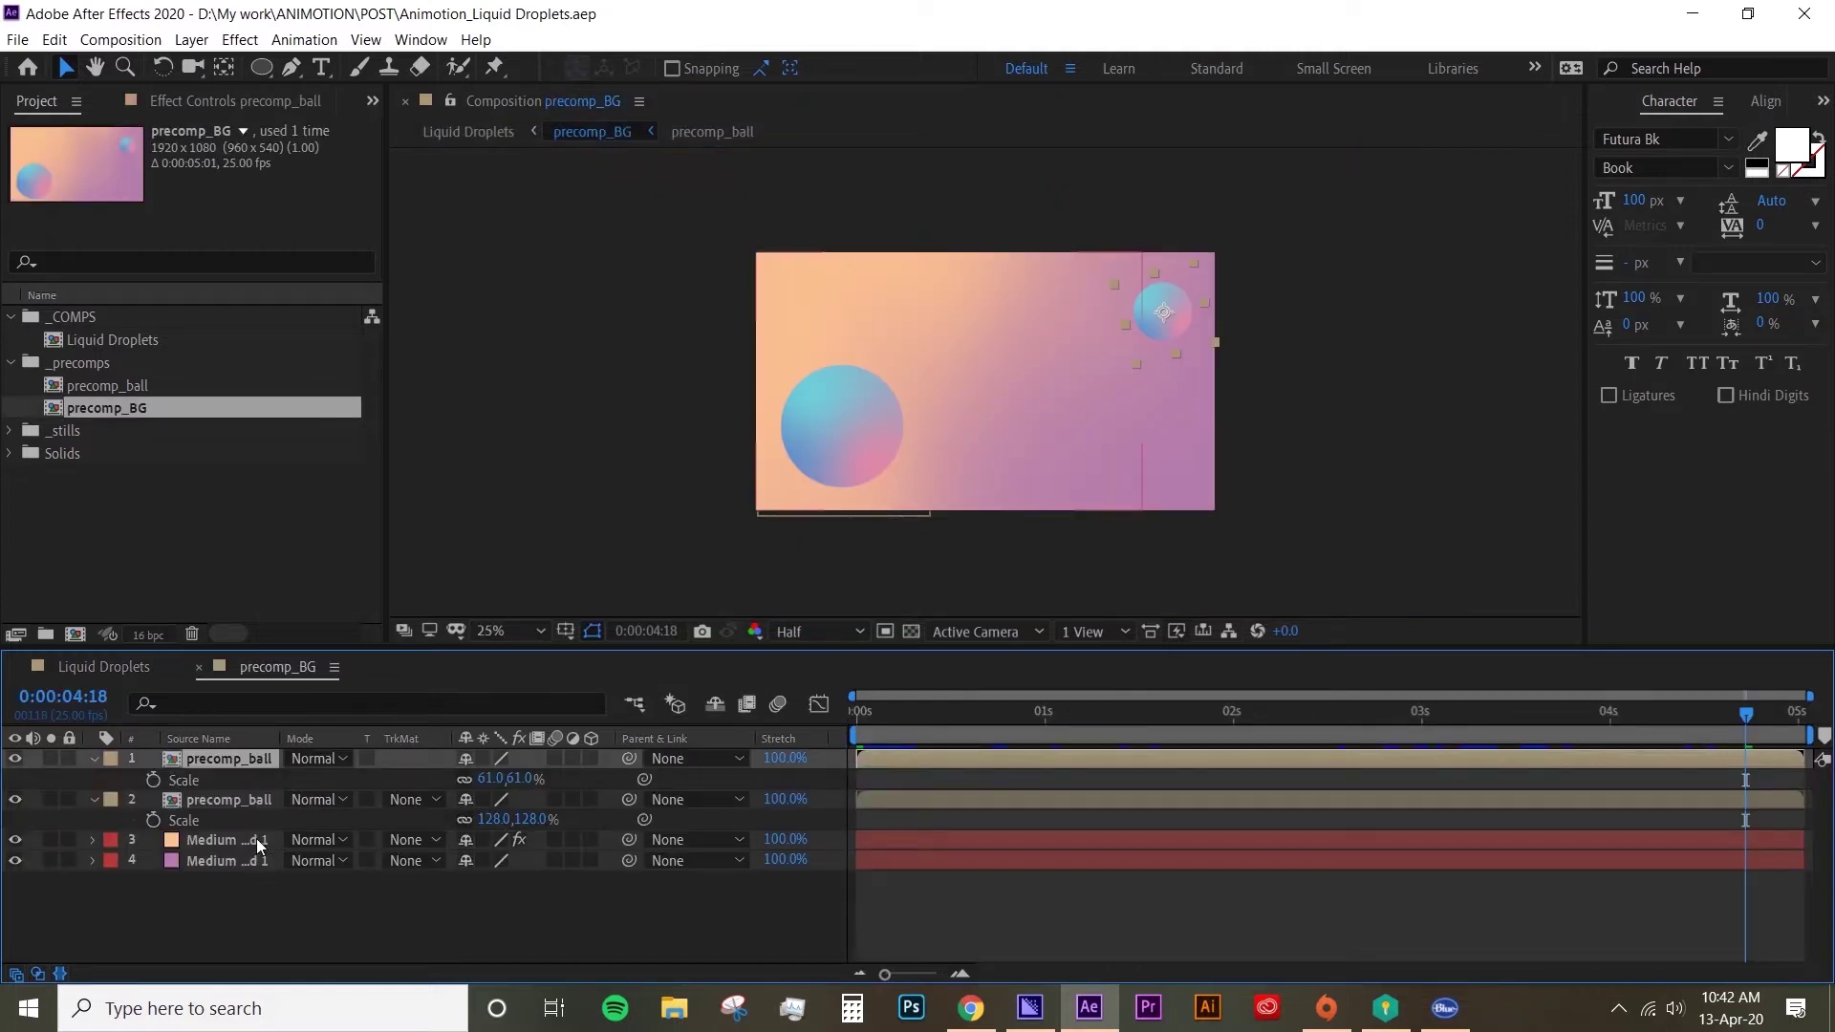
click(256, 839)
shift+click(241, 858)
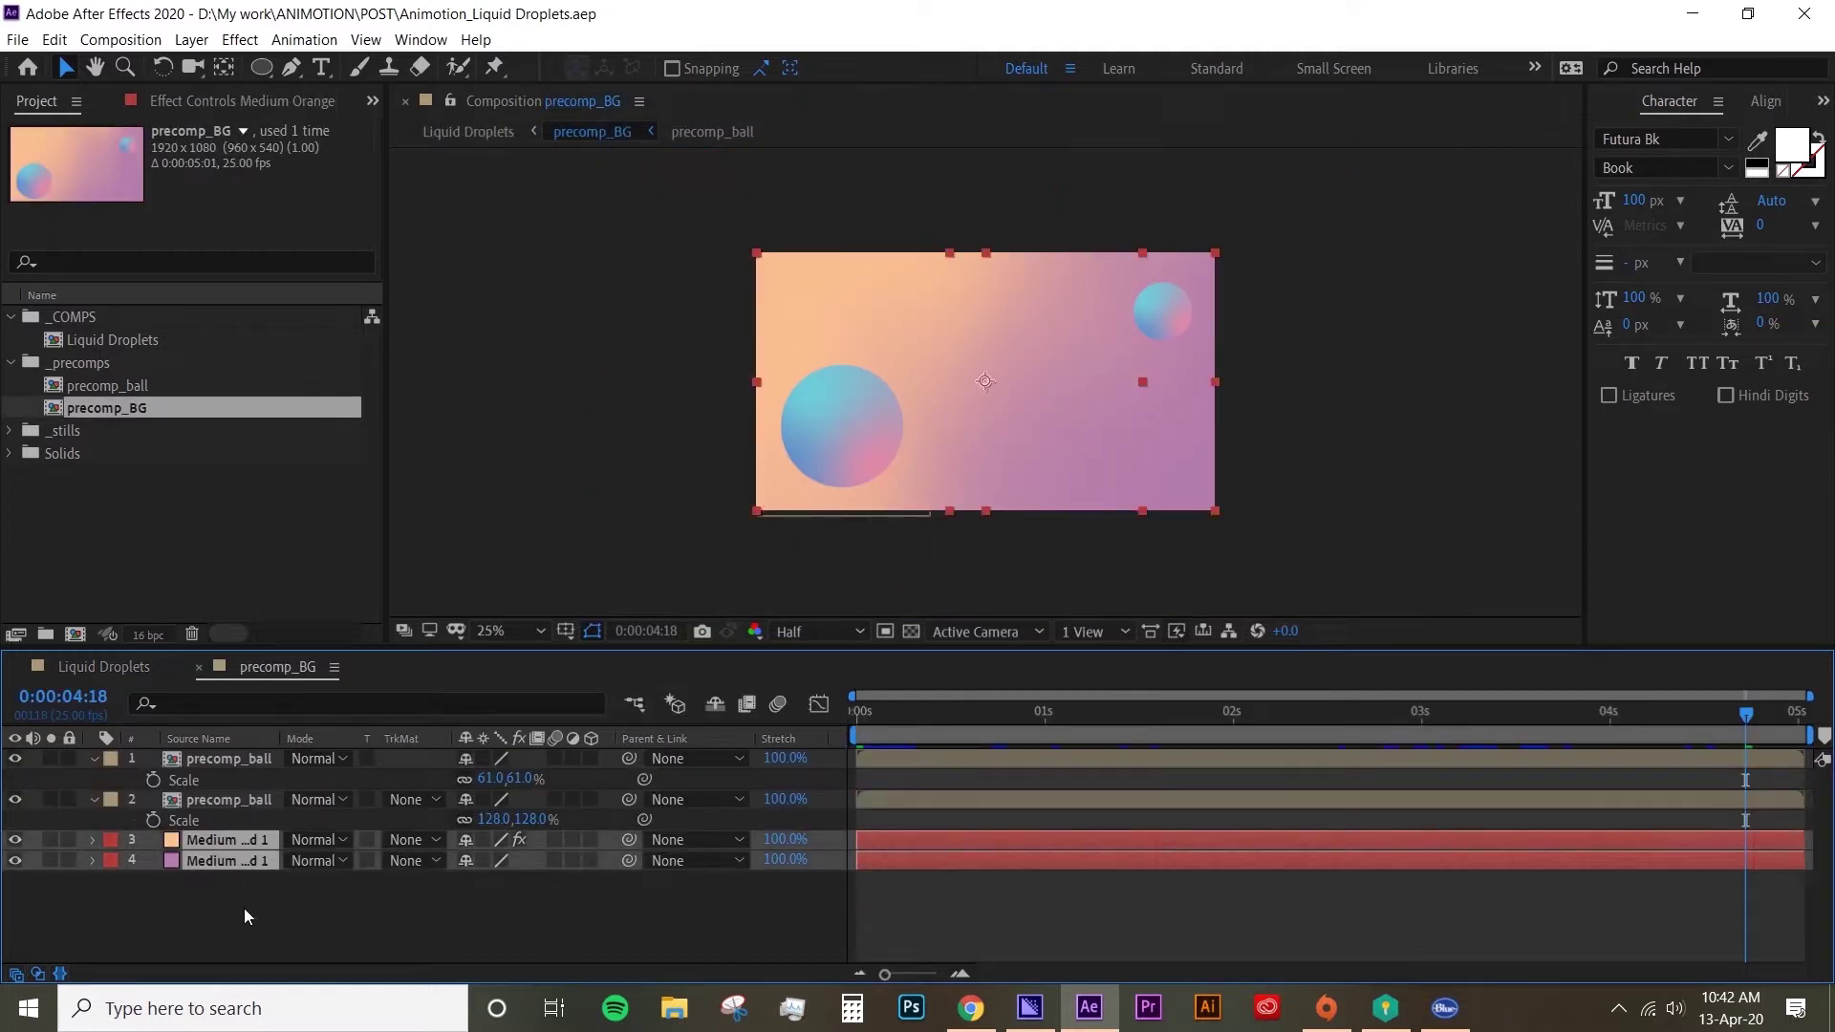
click(243, 907)
click(243, 841)
shift+click(245, 858)
click(237, 799)
shift+click(238, 762)
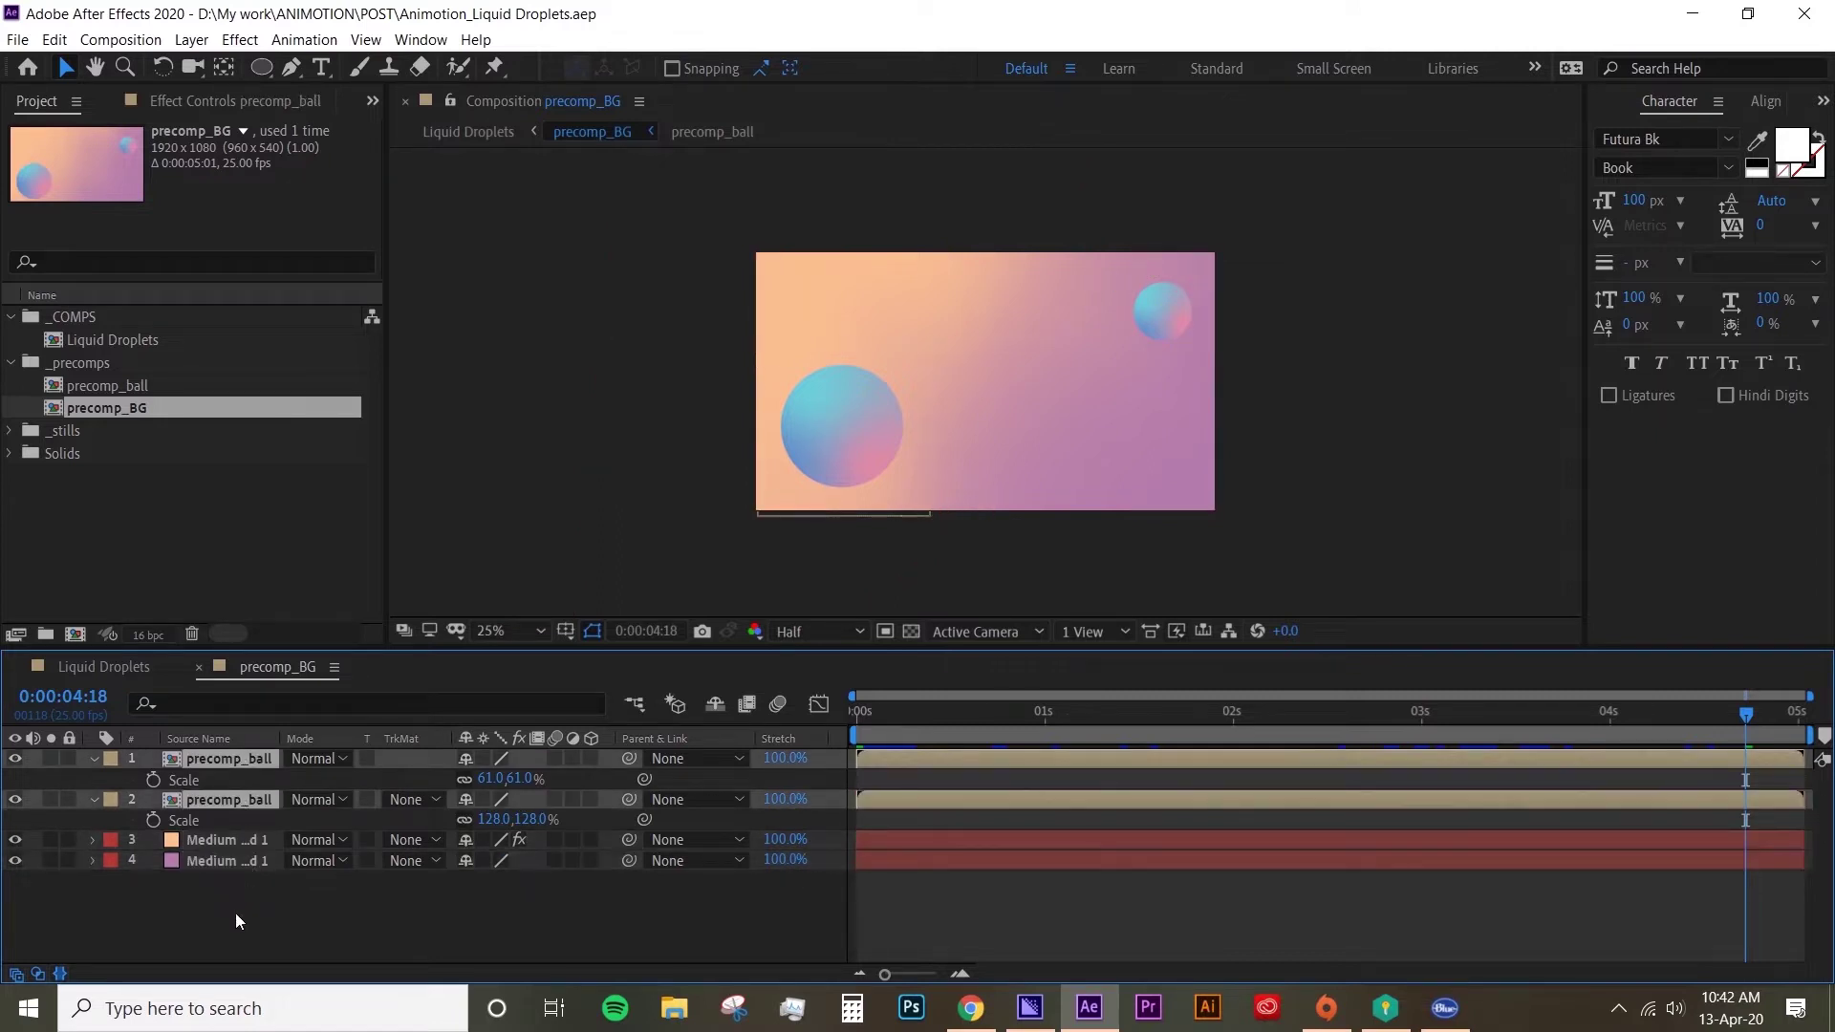
click(235, 914)
Open precomp_ball, then return to precomp_BG through the mini-flowchart.
double_click(255, 805)
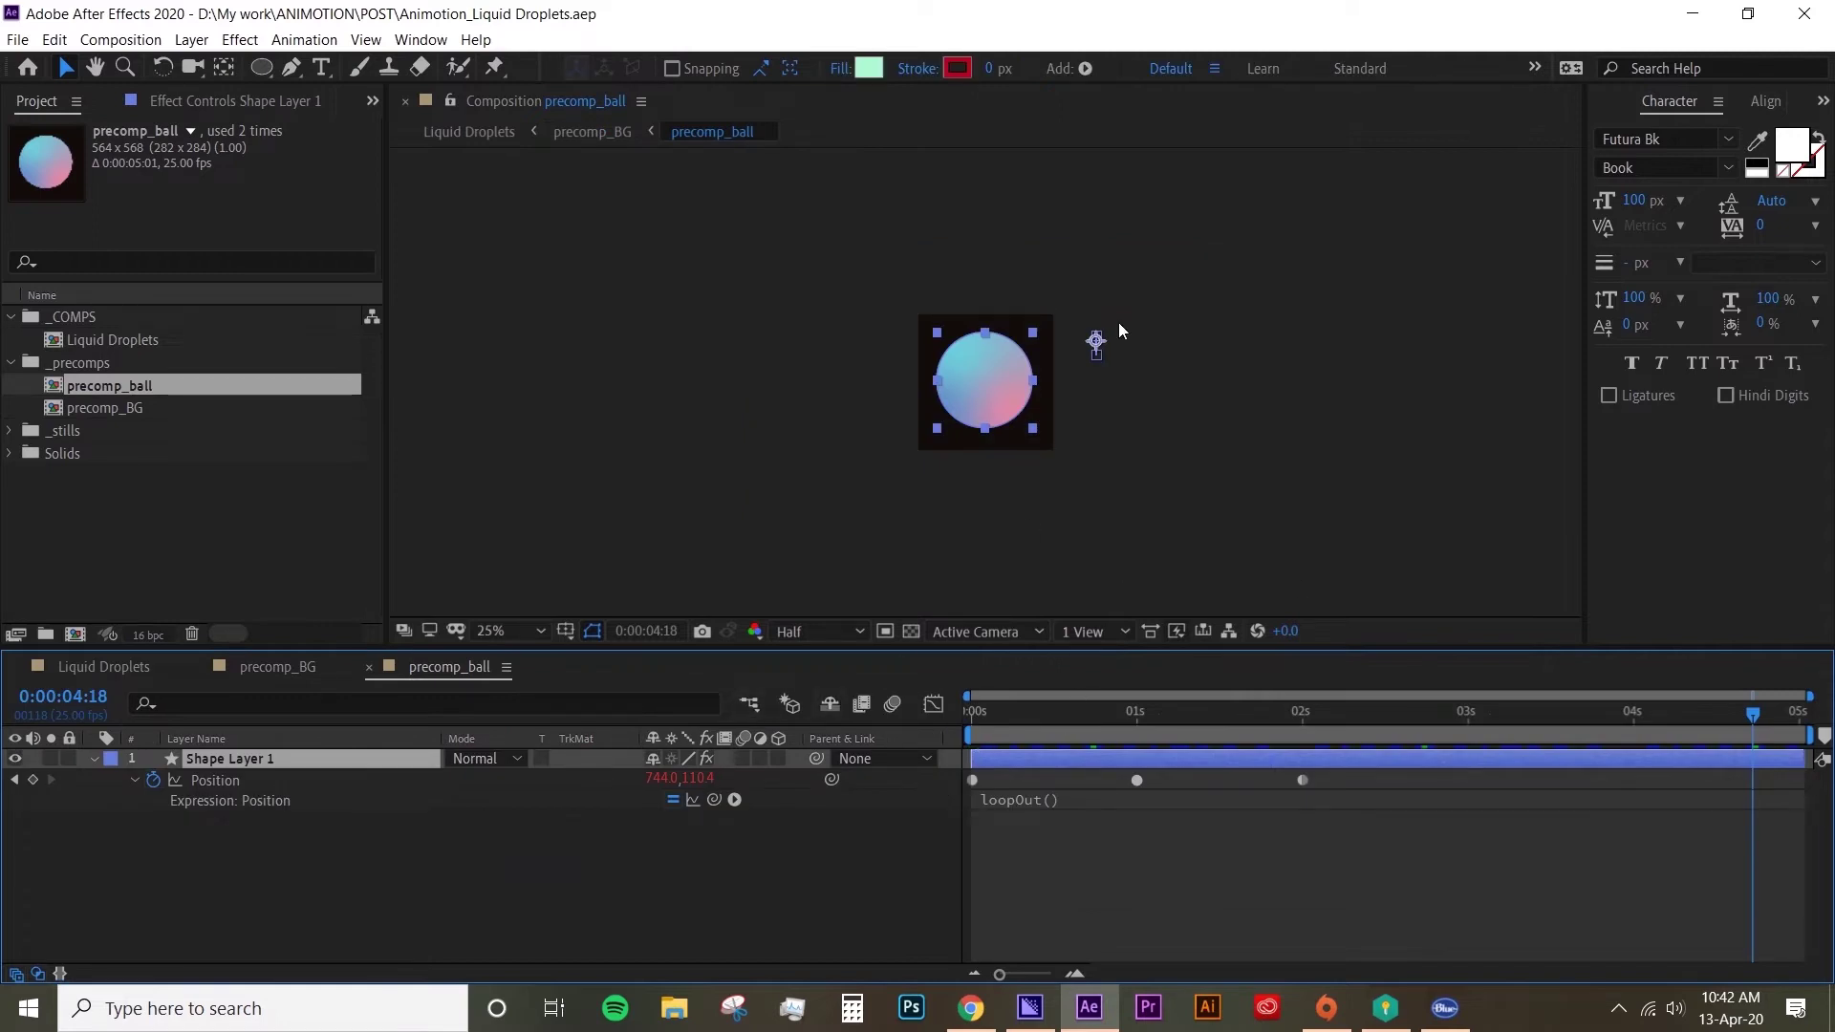
click(754, 716)
click(708, 737)
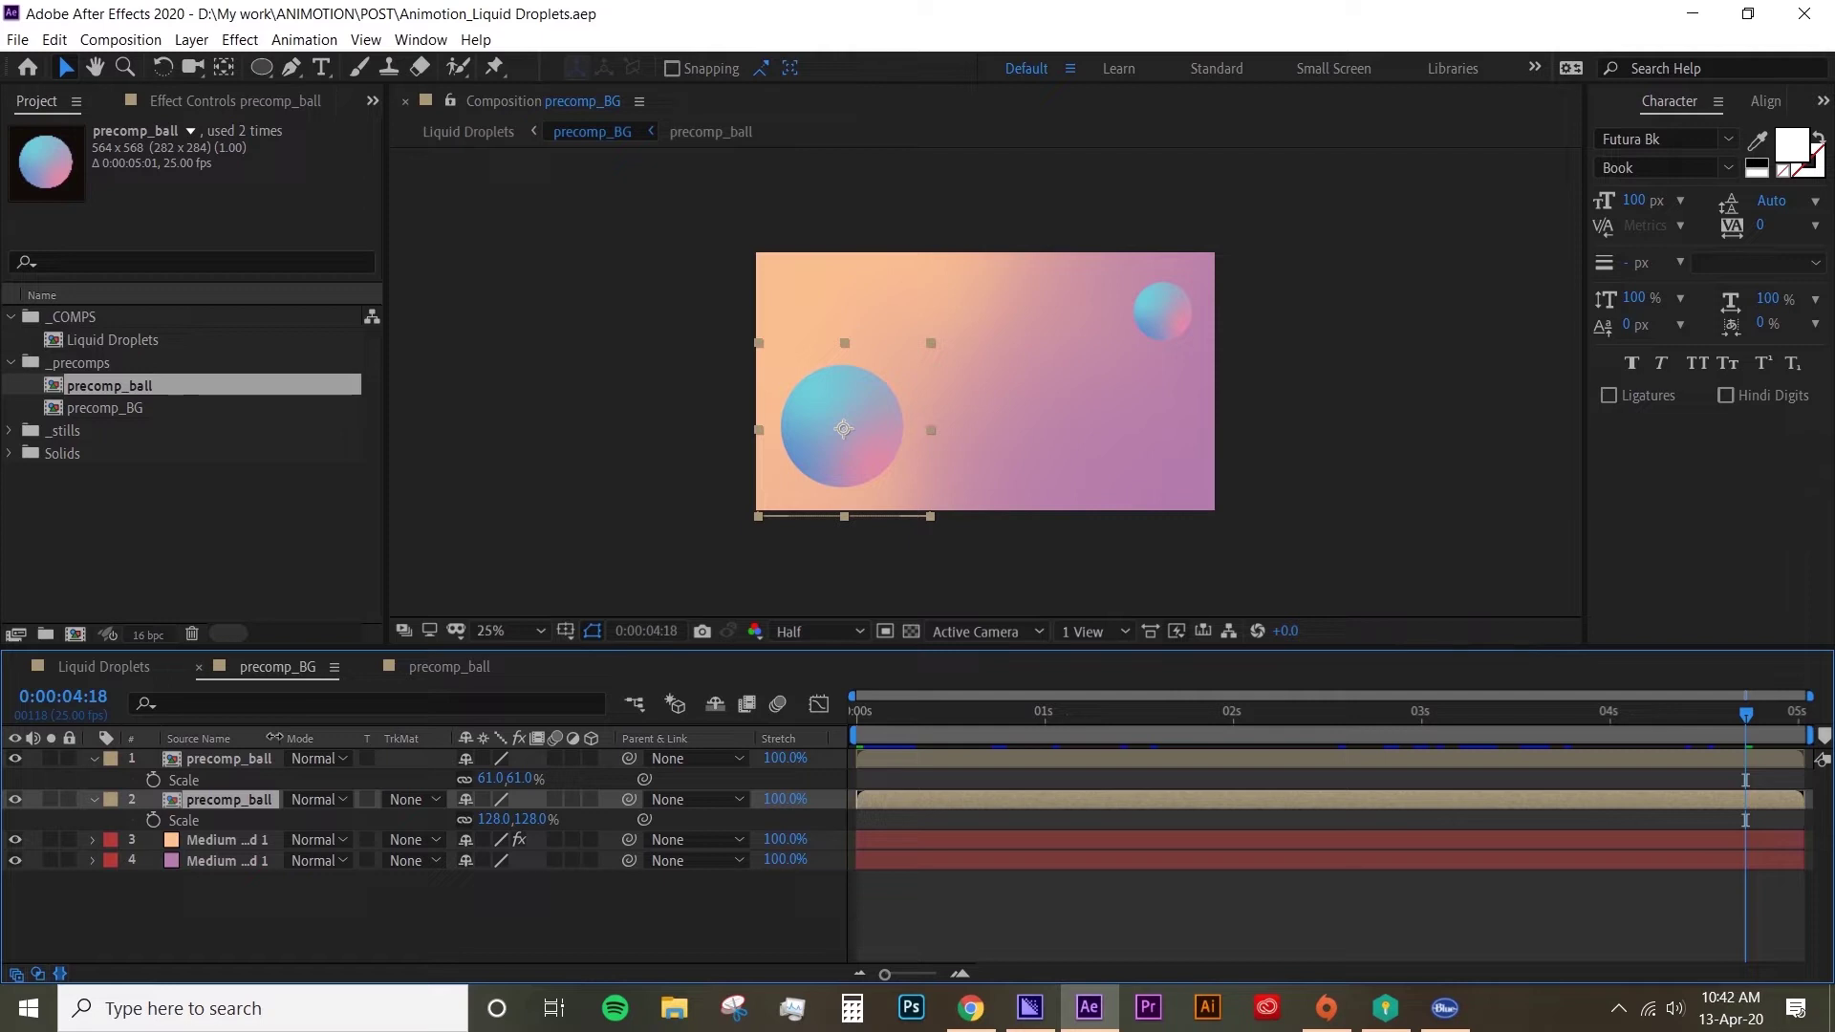
Return to Liquid Droplets and close the precomp_BG and precomp_ball timelines.
click(134, 665)
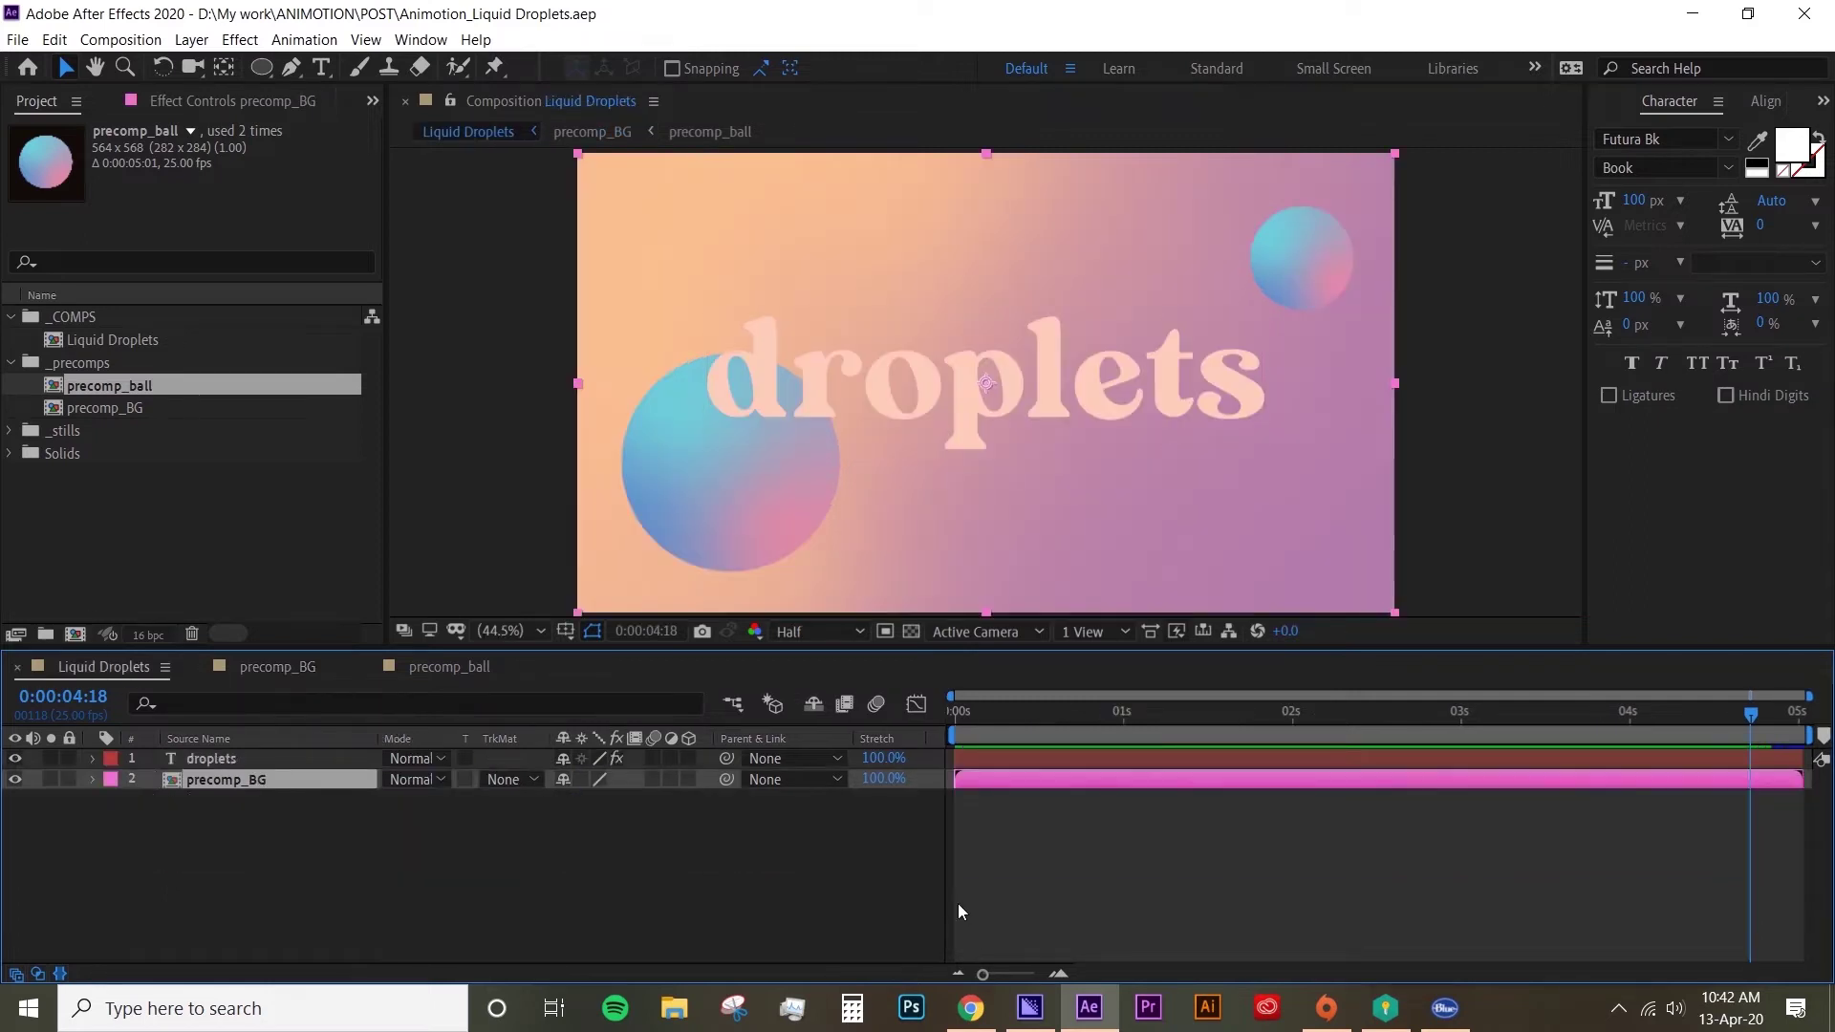
click(206, 671)
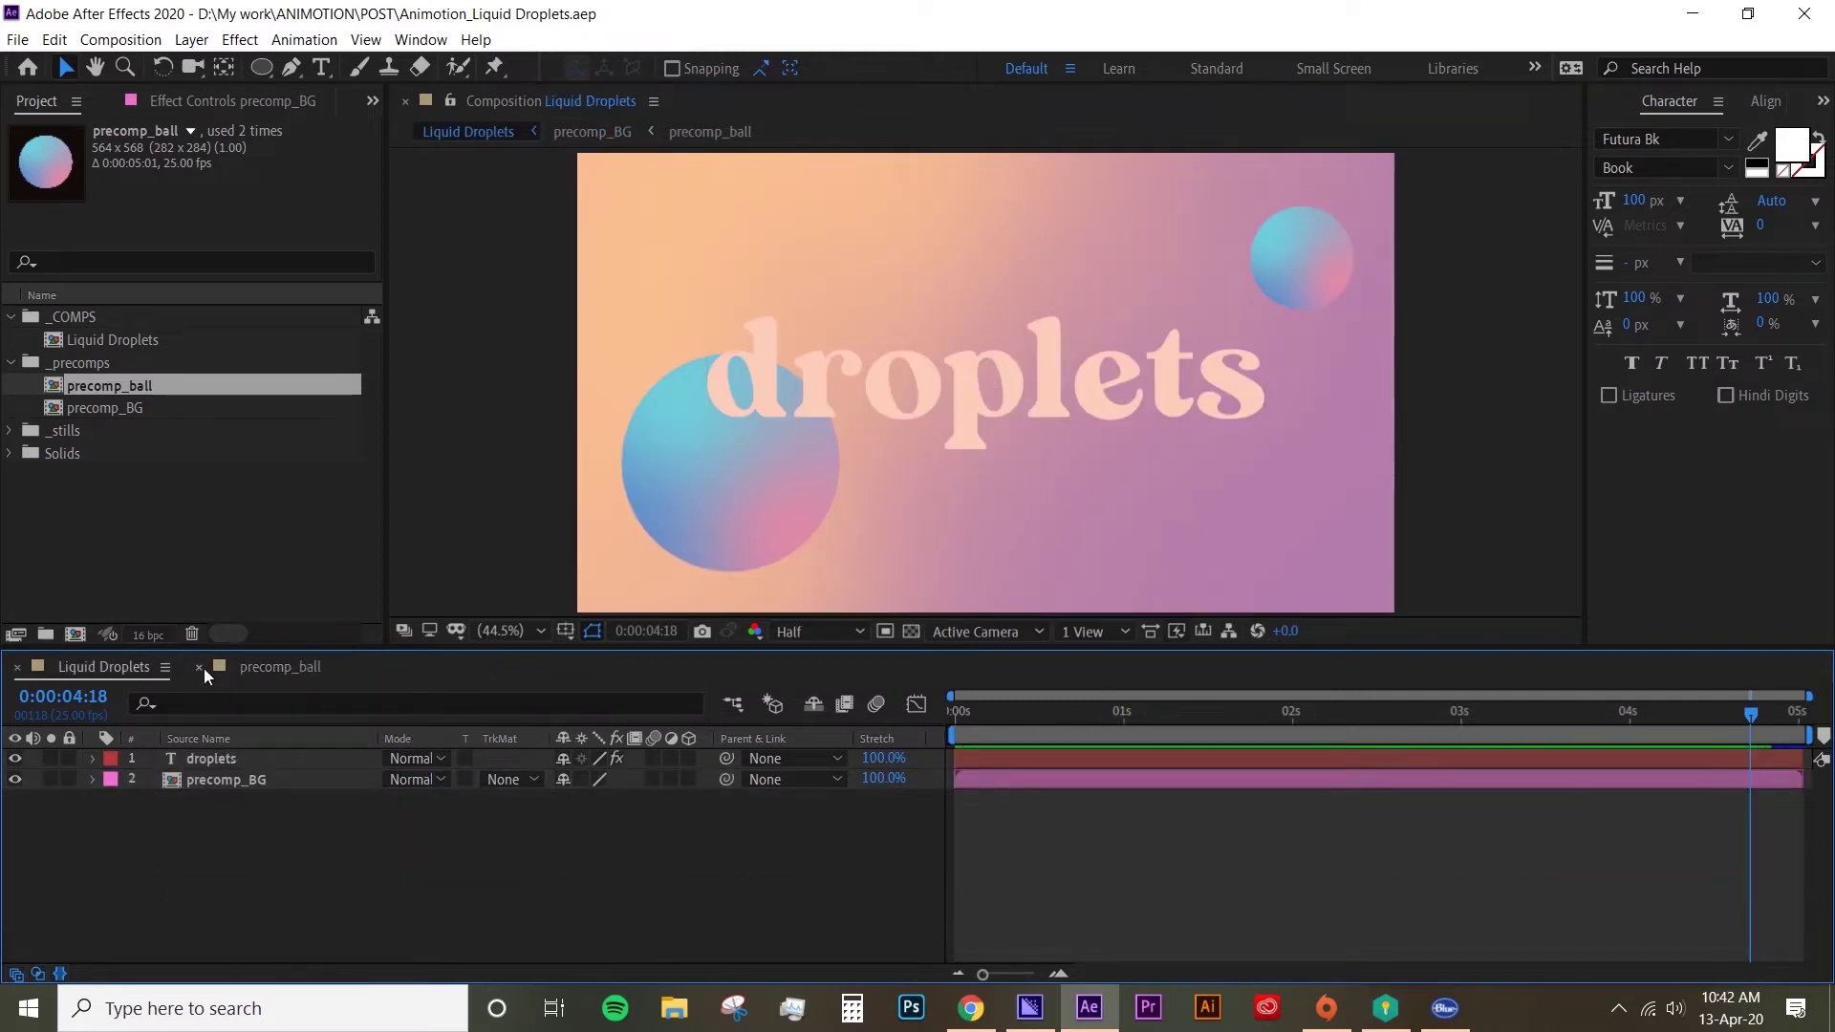
click(204, 667)
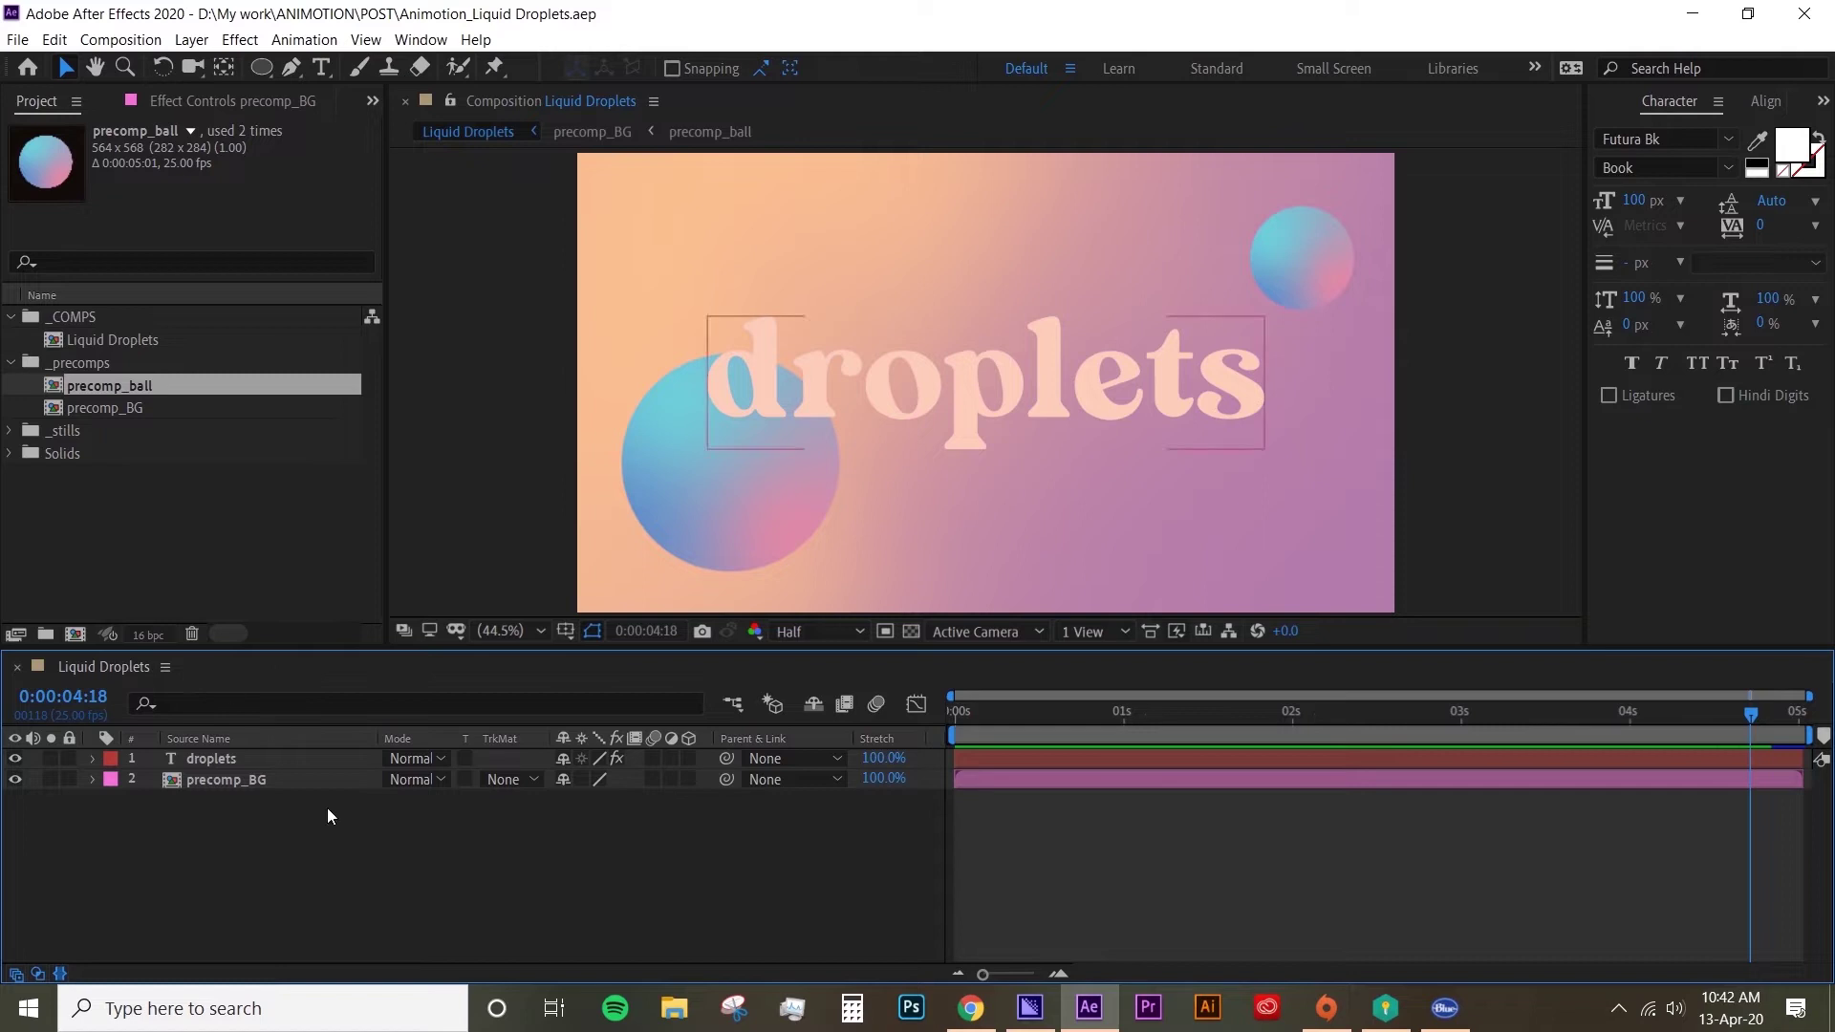
Pre-compose the precomp_BG and droplets layers into a composition named 'original'.
click(278, 771)
shift+click(283, 762)
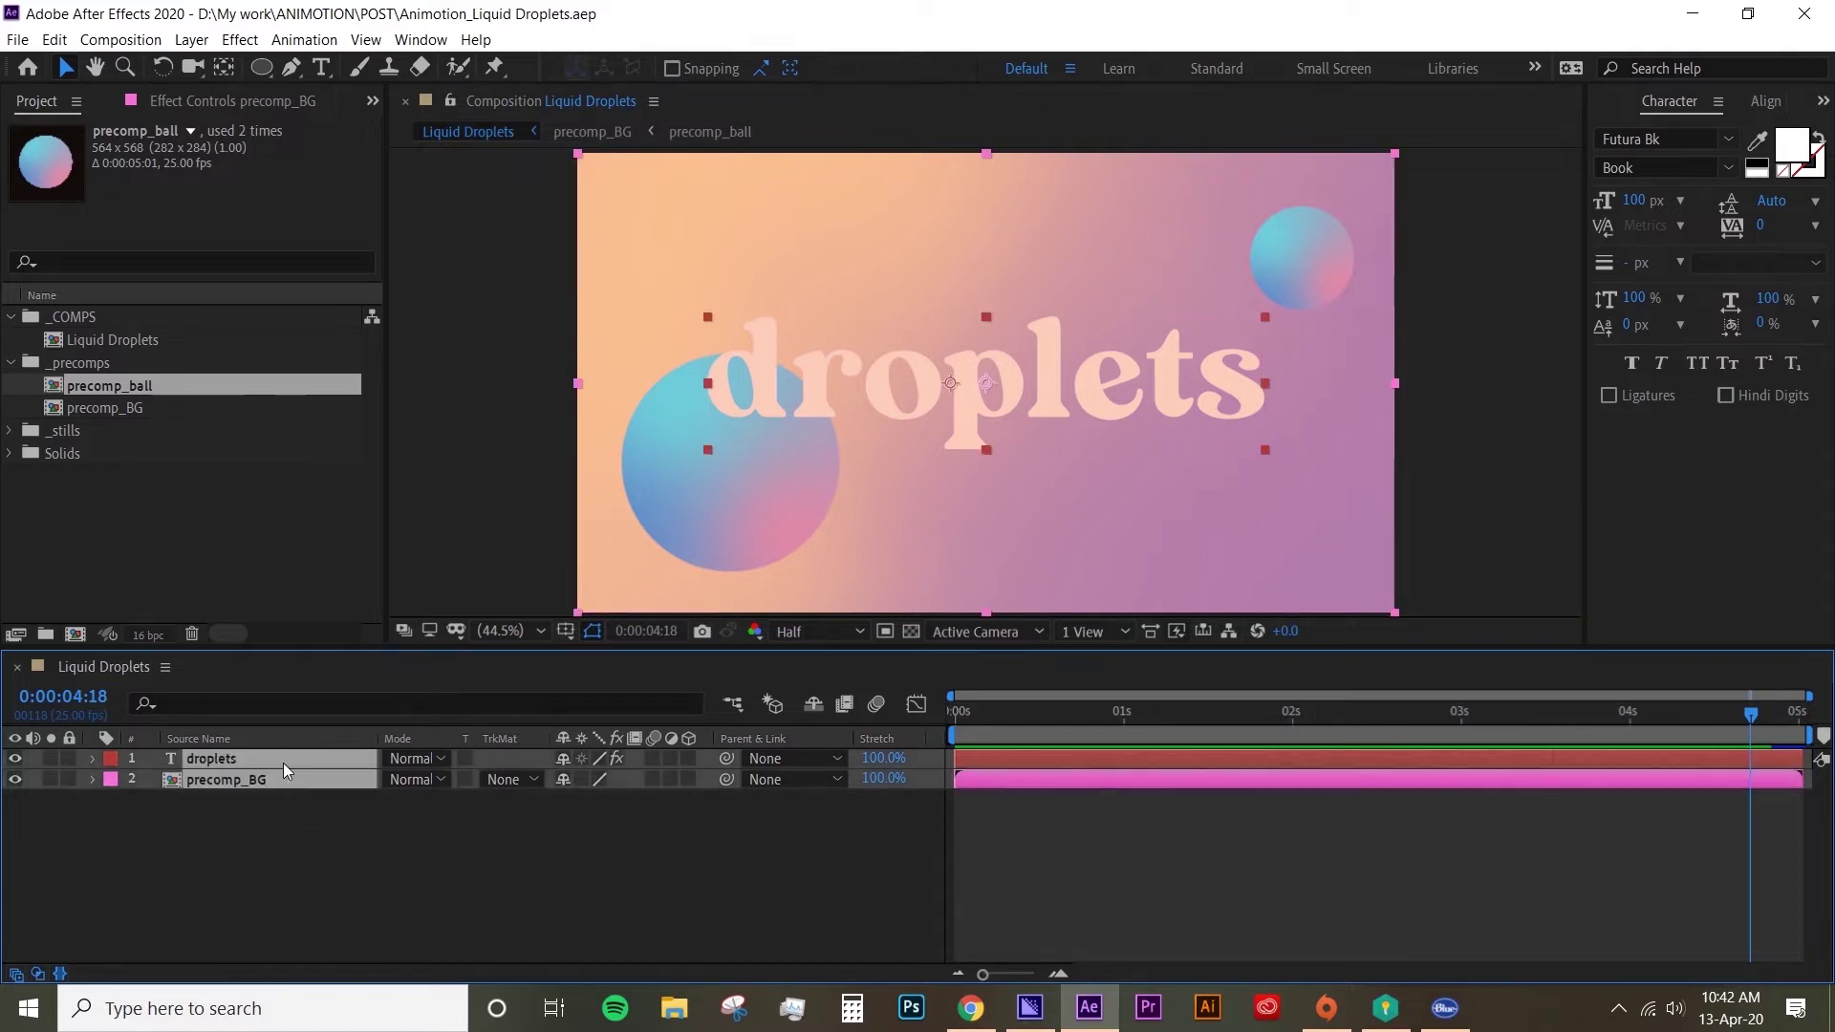
right_click(283, 762)
click(341, 650)
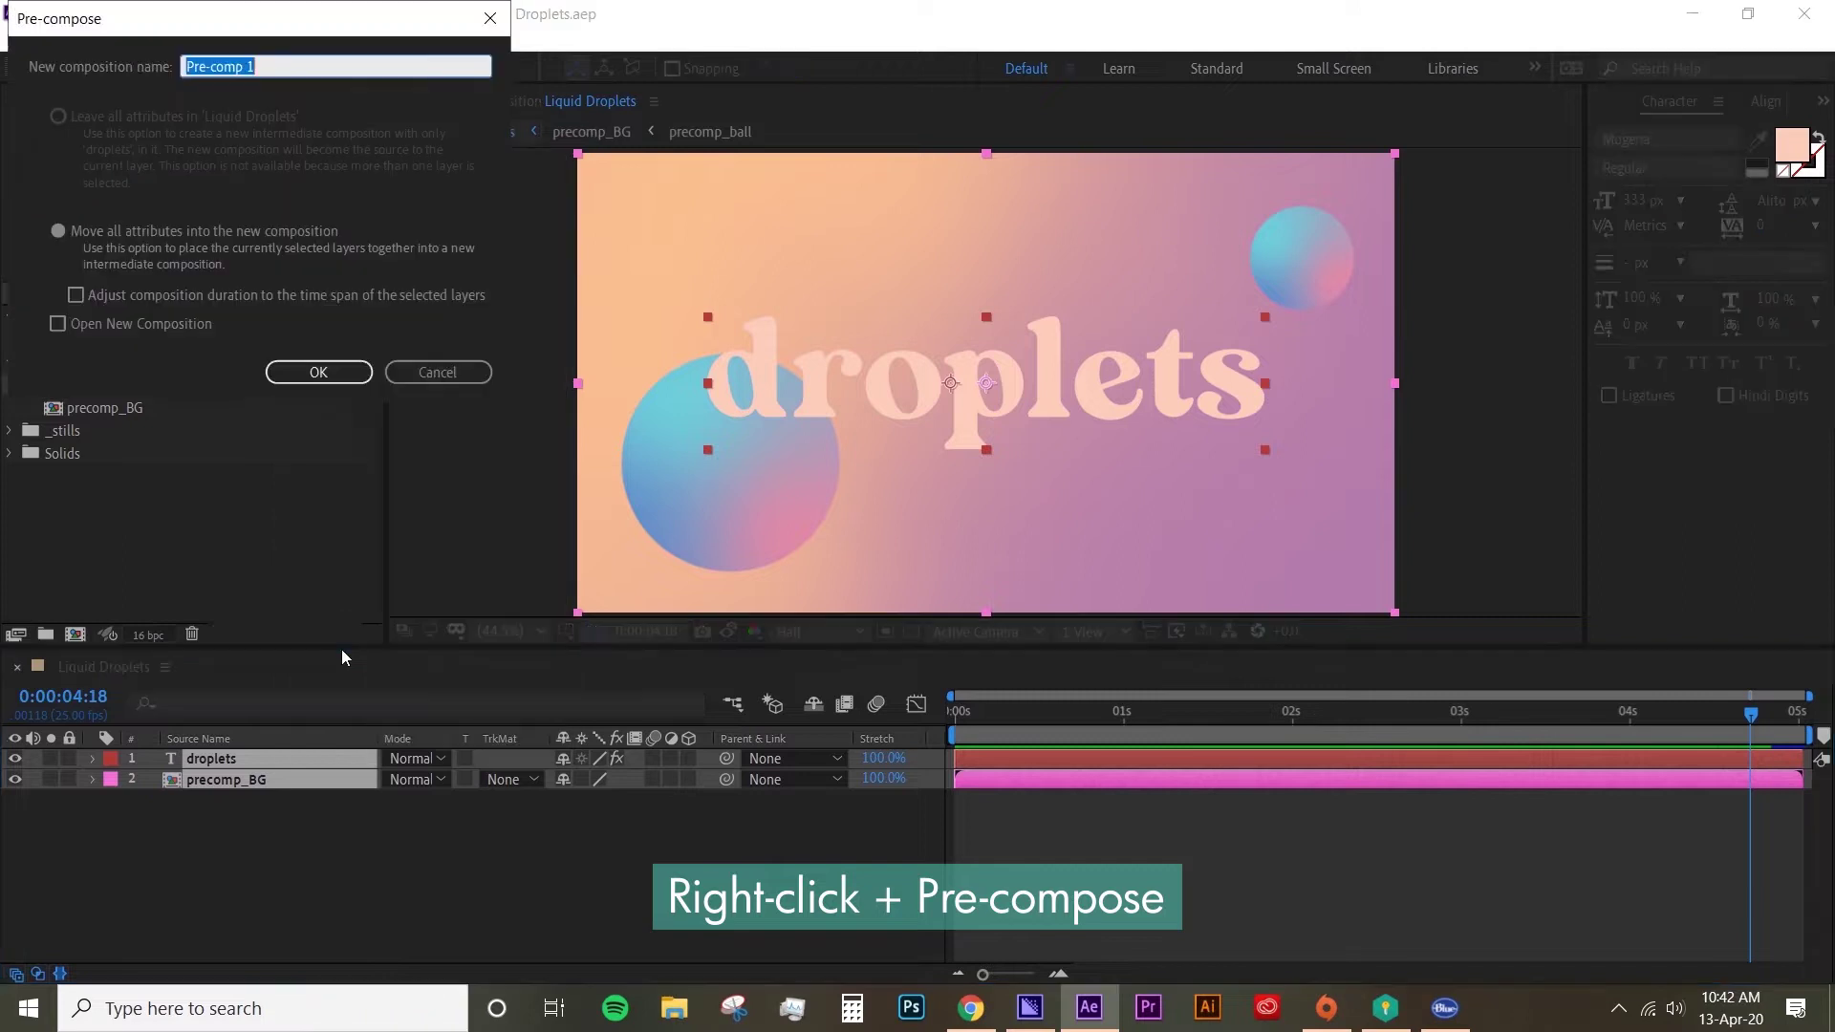
text(original)
key(Return)
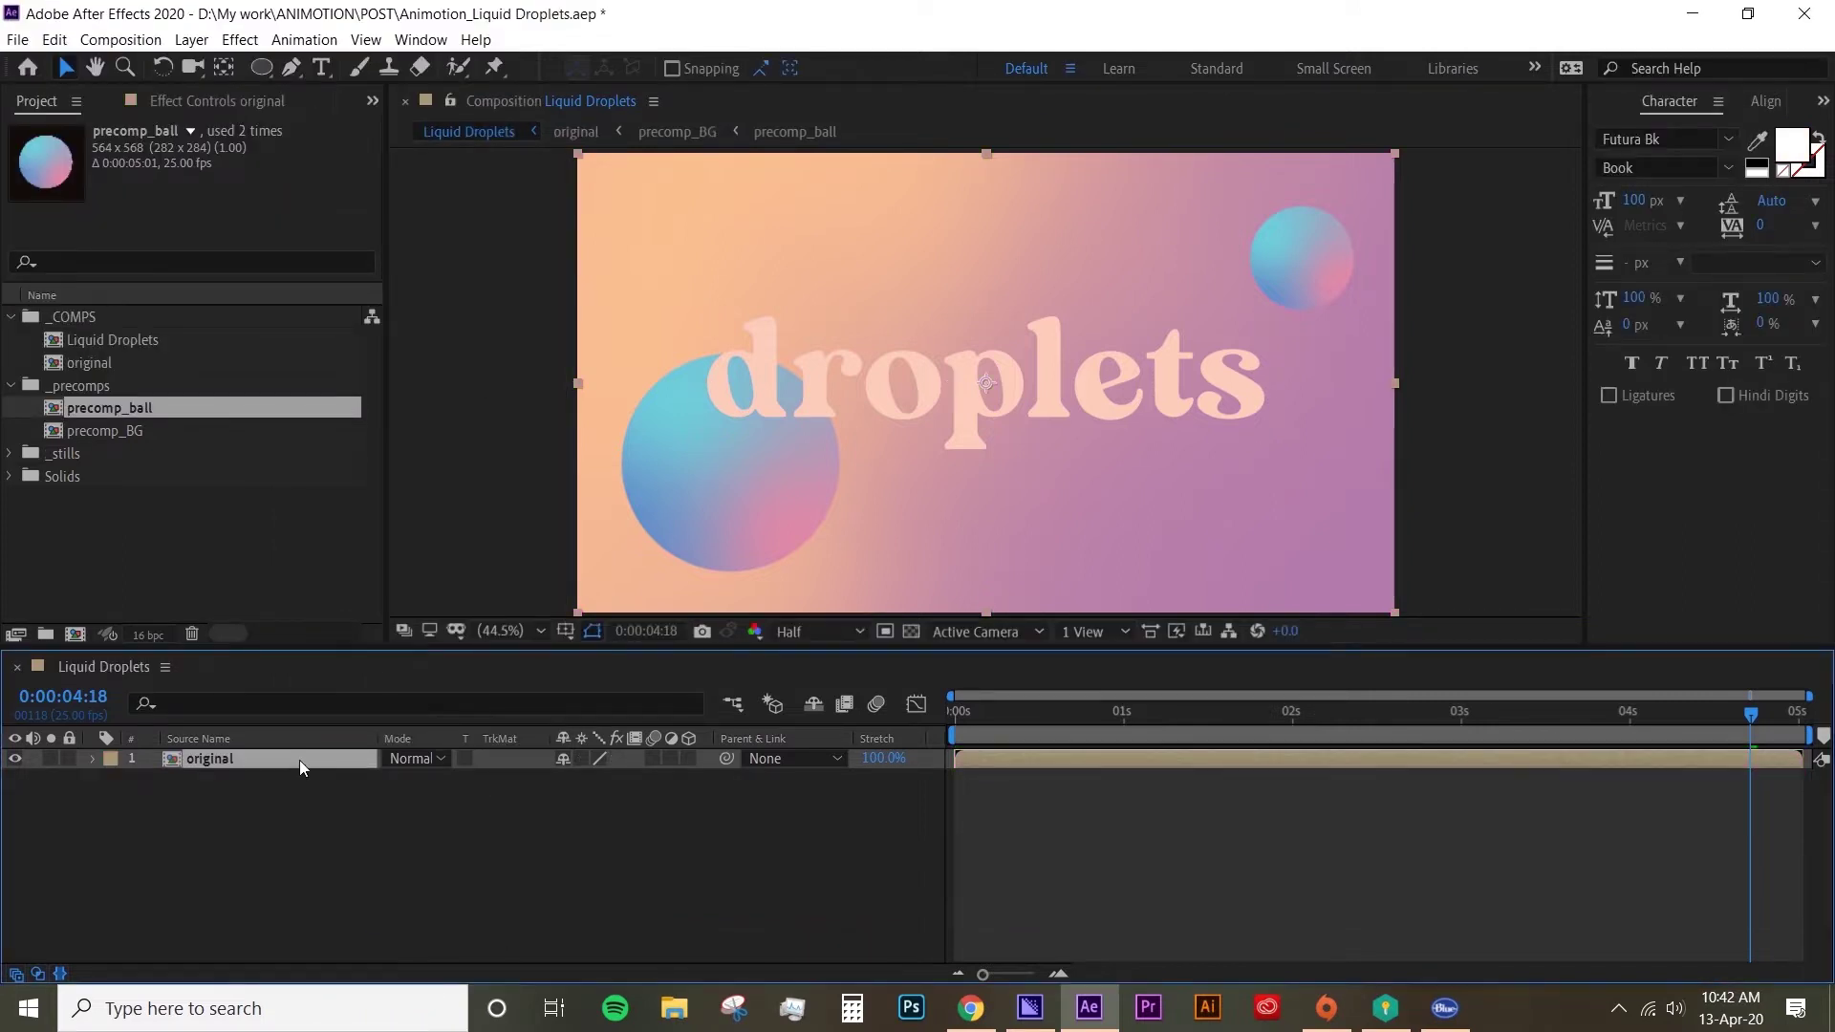
Duplicate the 'original' layer and pre-compose the top copy as 'liquid'.
key(ctrl+d)
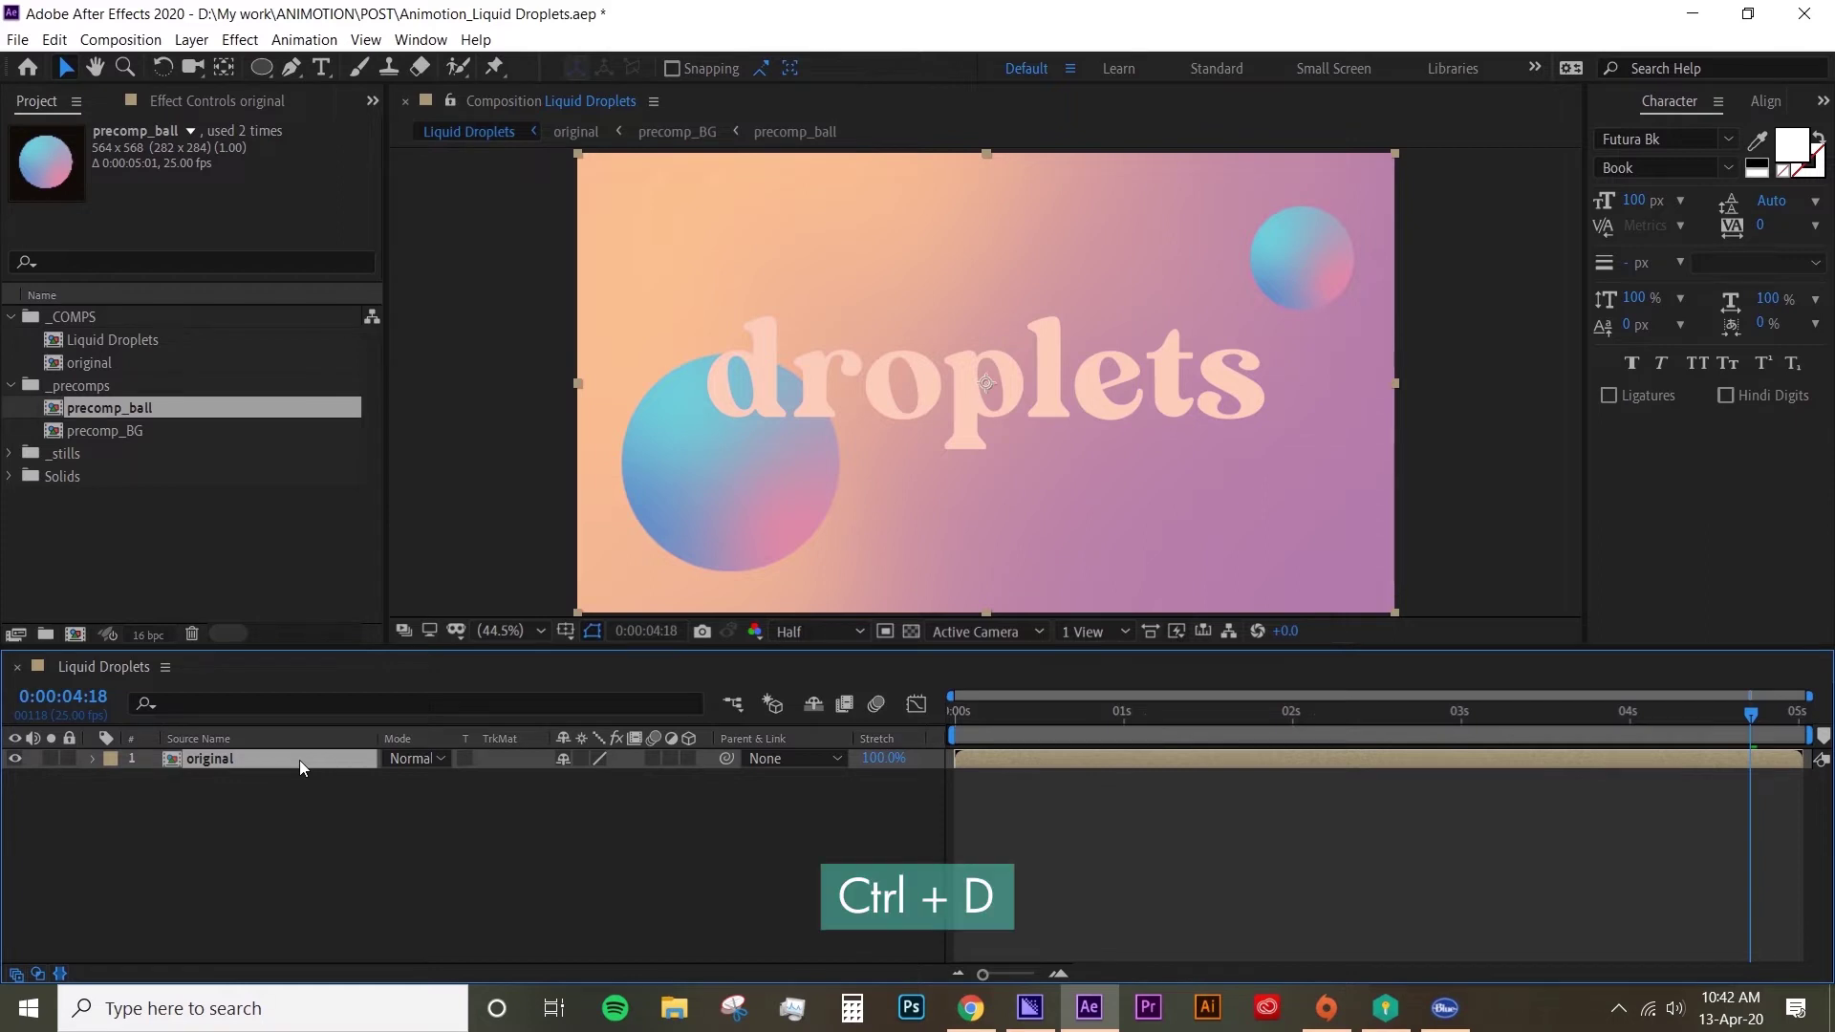
right_click(300, 766)
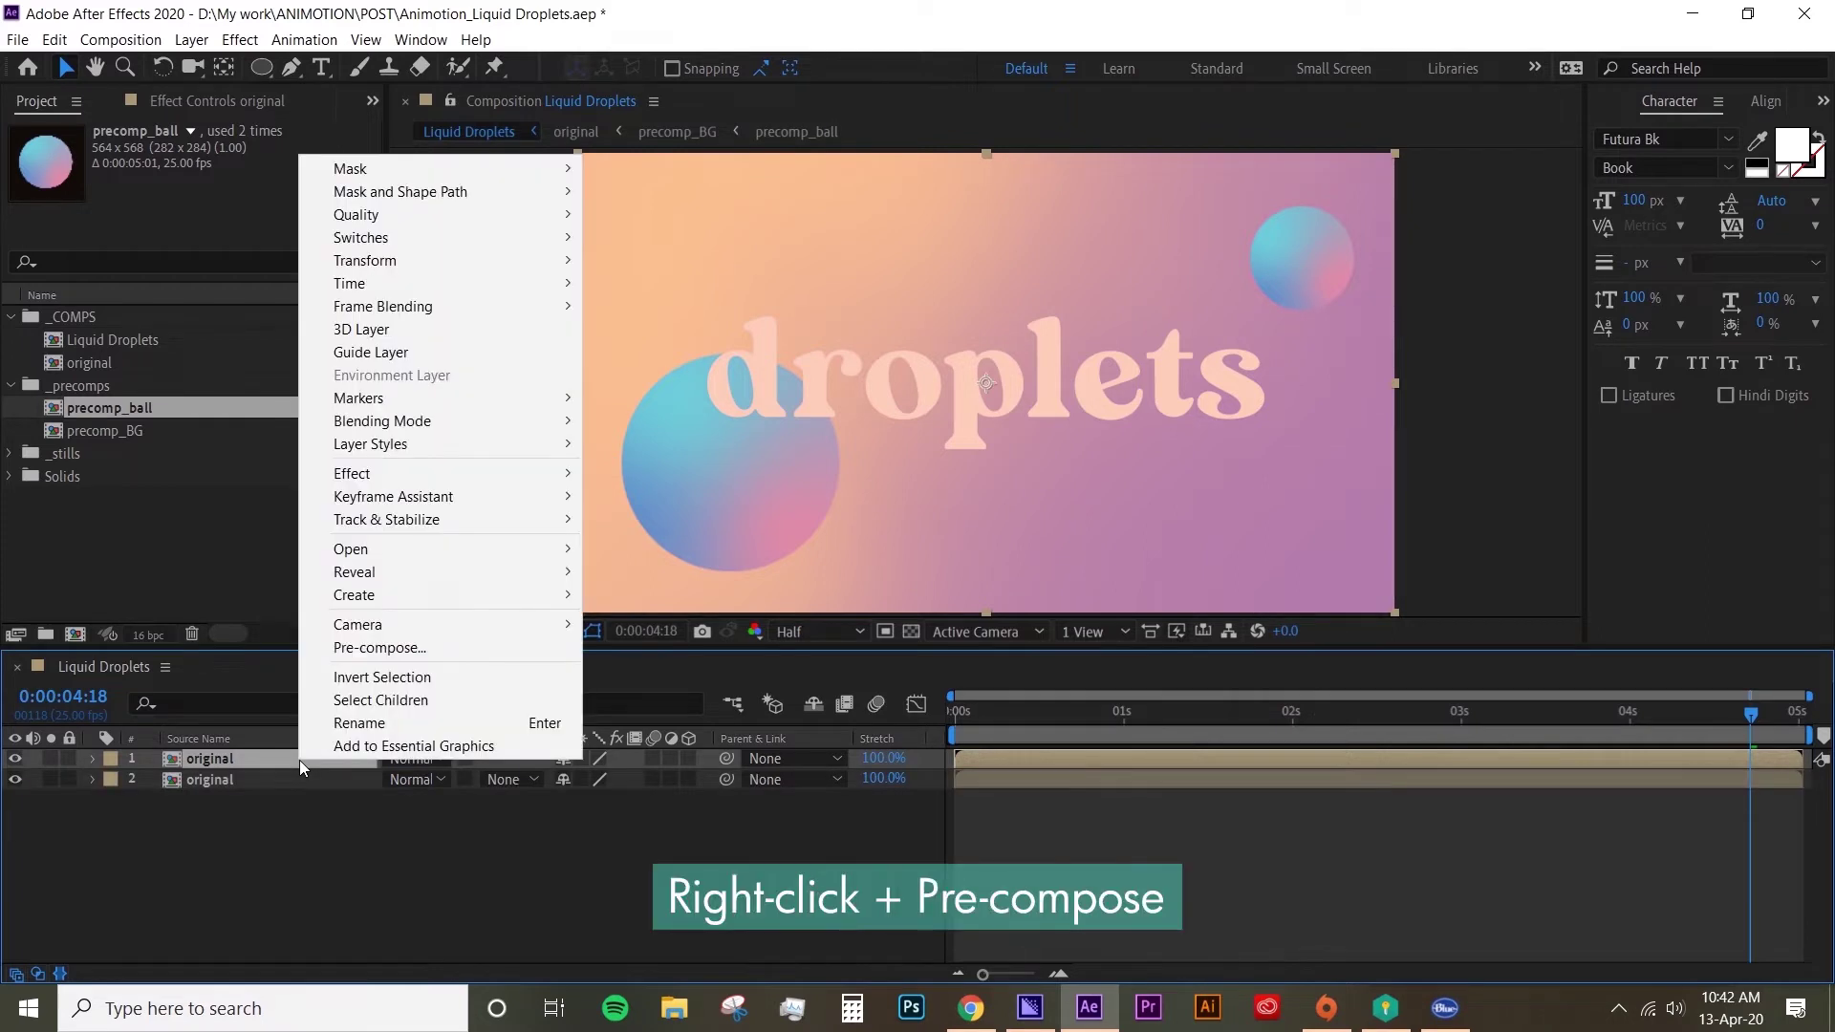
click(396, 648)
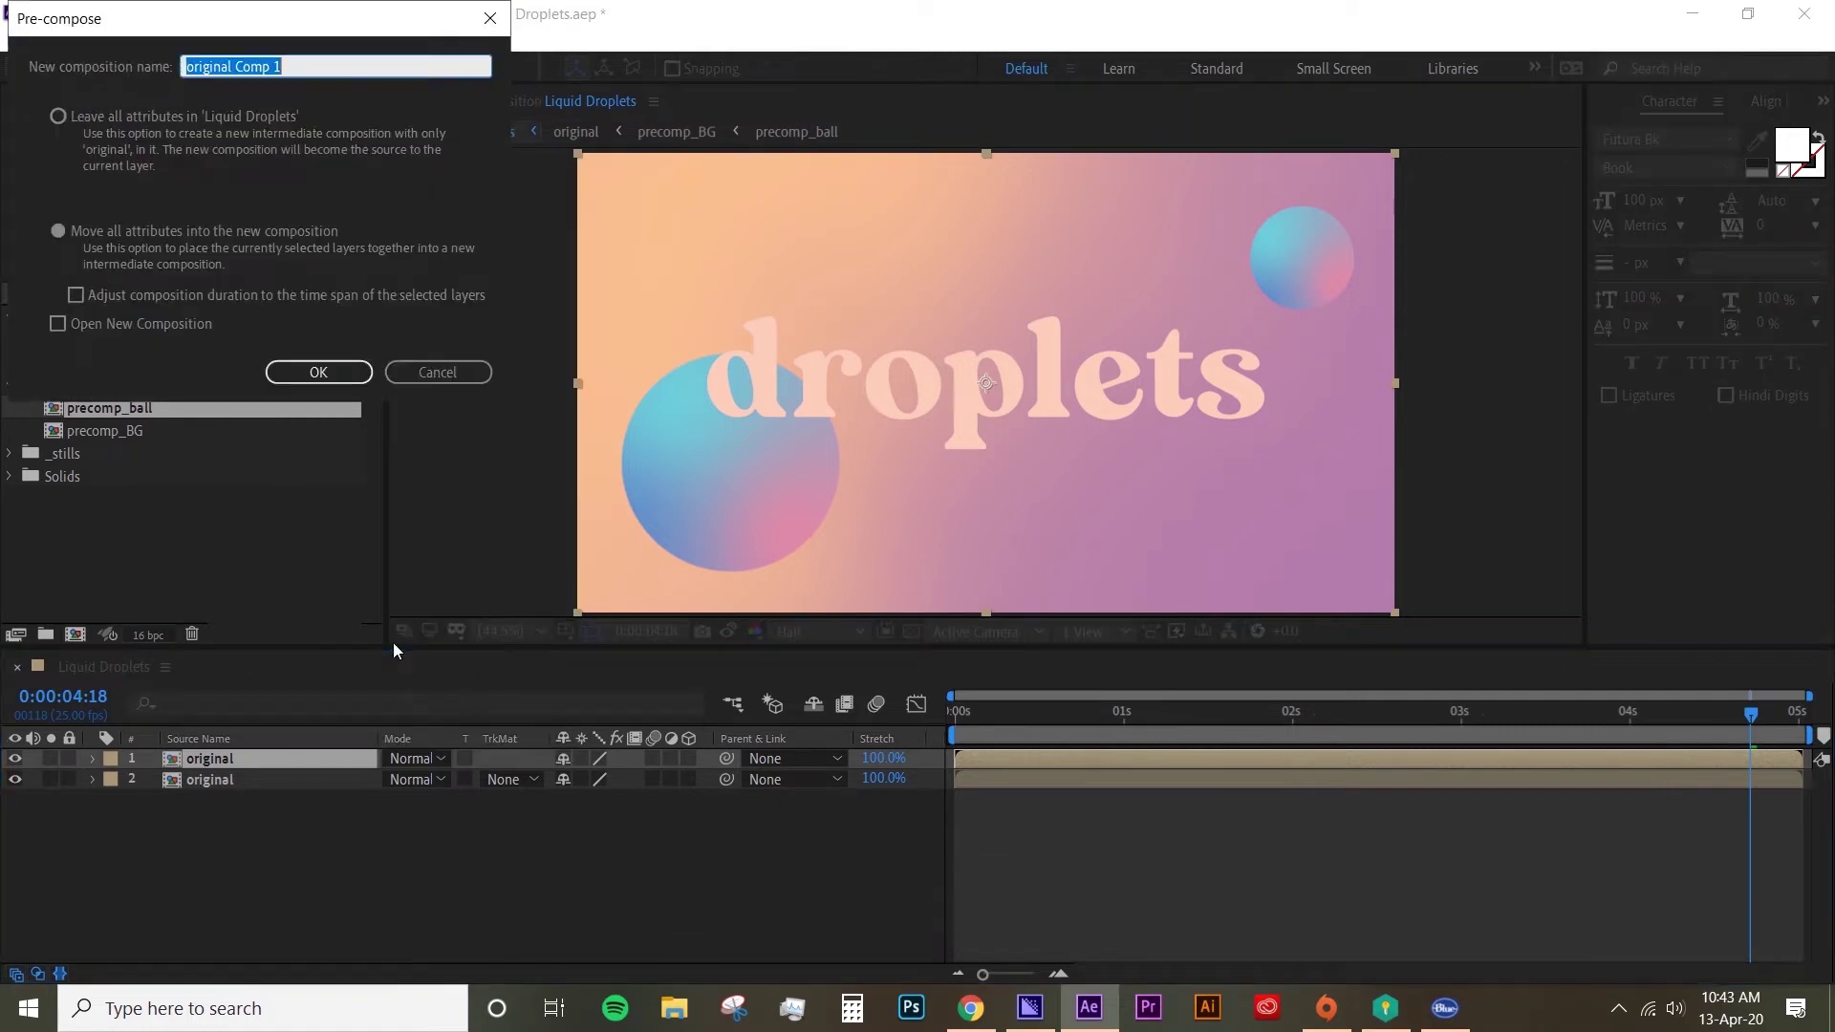
text(liquid)
key(Return)
click(244, 785)
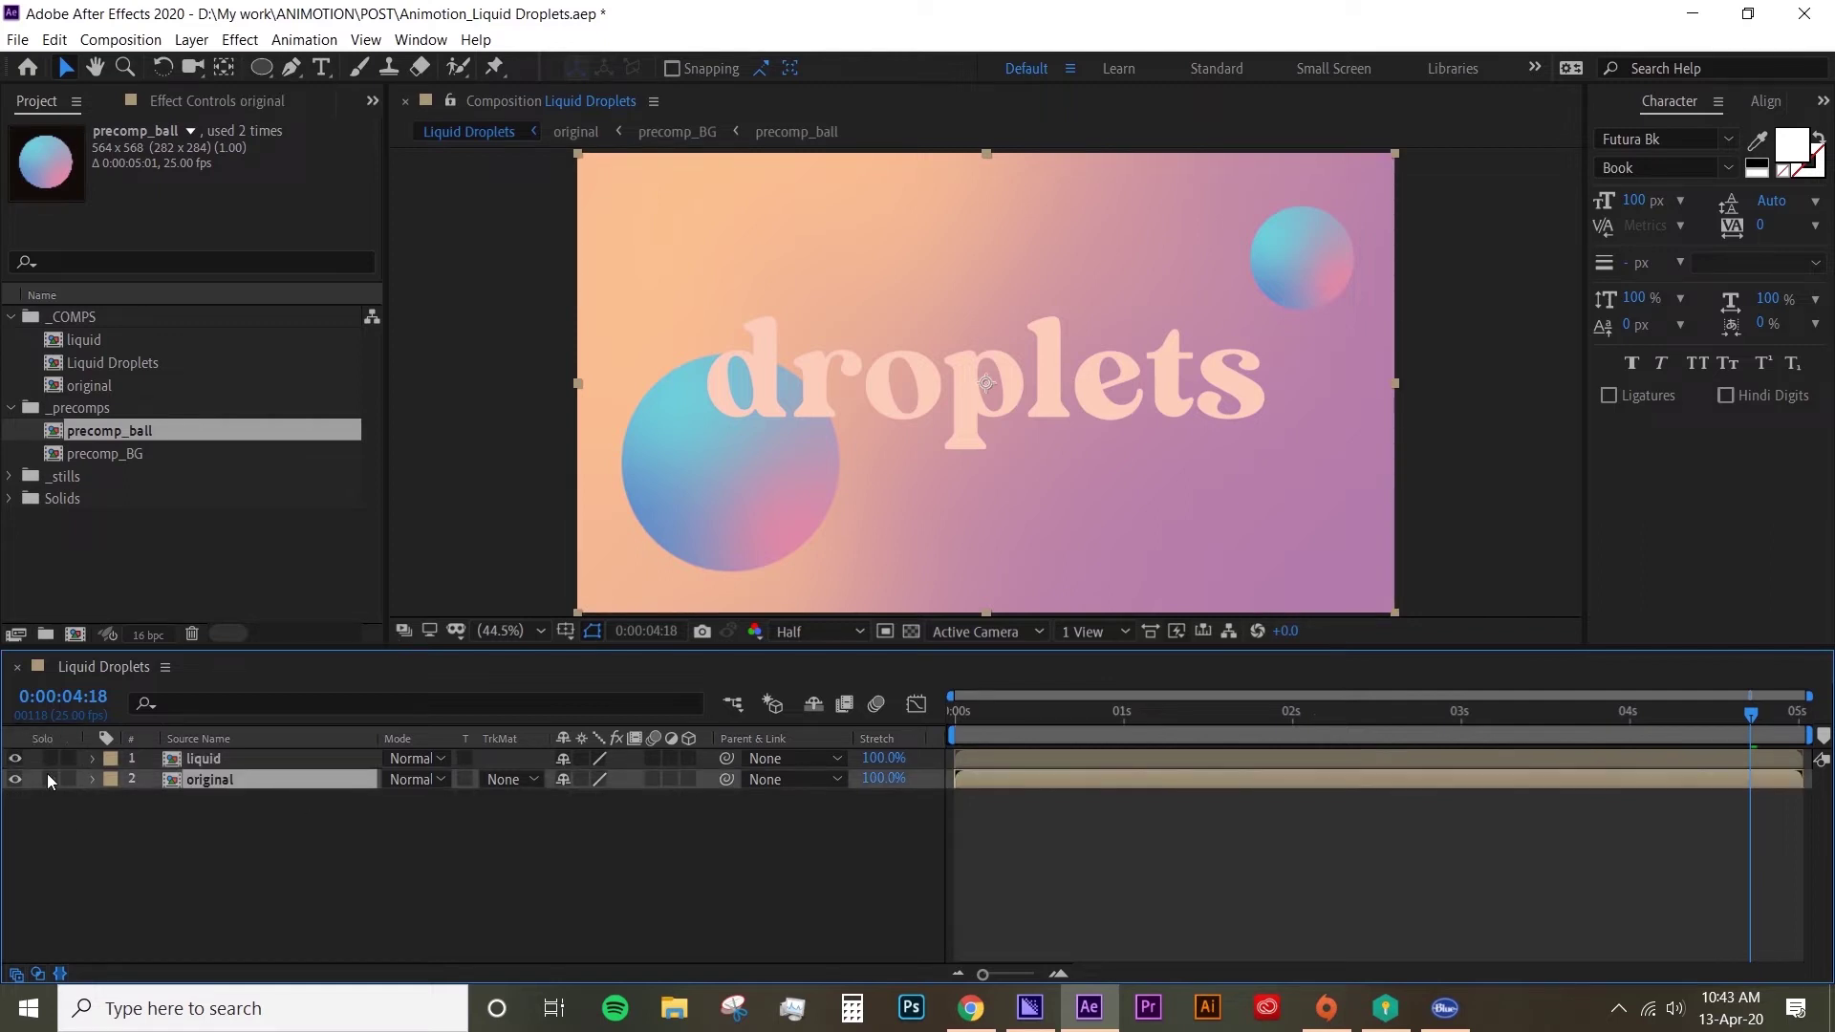
click(213, 758)
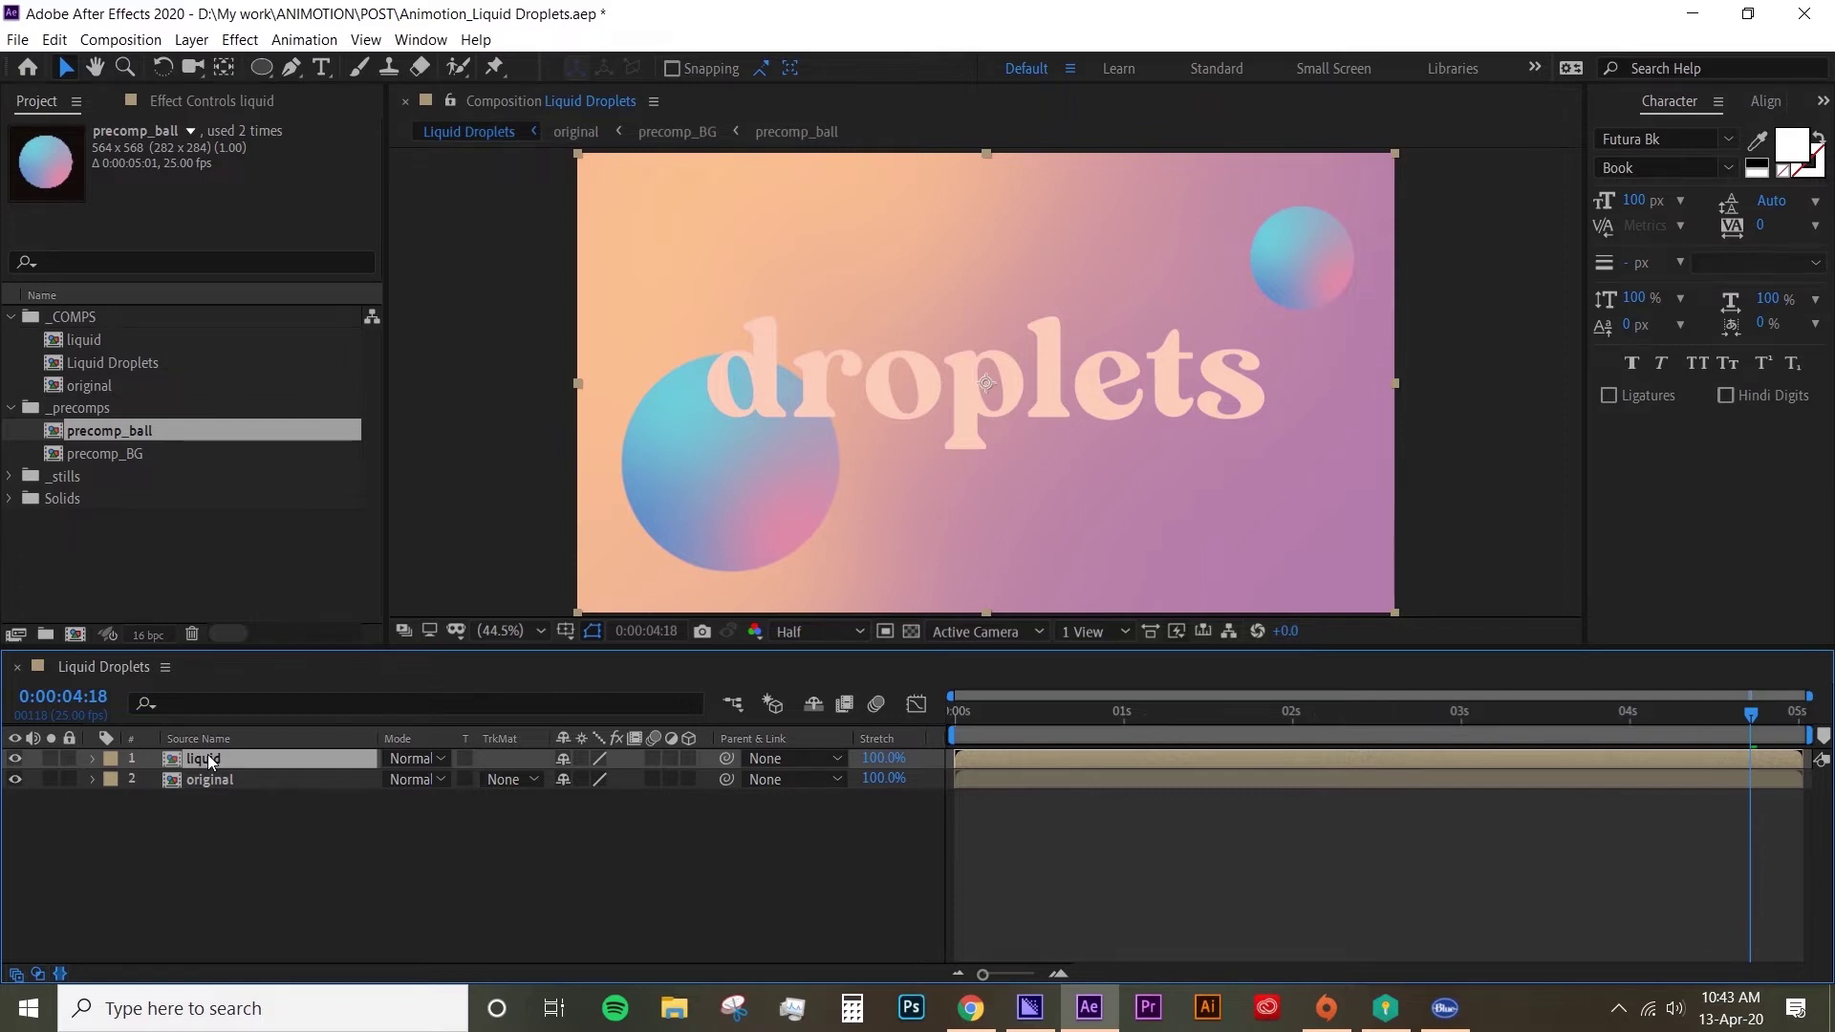
Open the liquid precomp and rename its layer to 'big'.
double_click(208, 758)
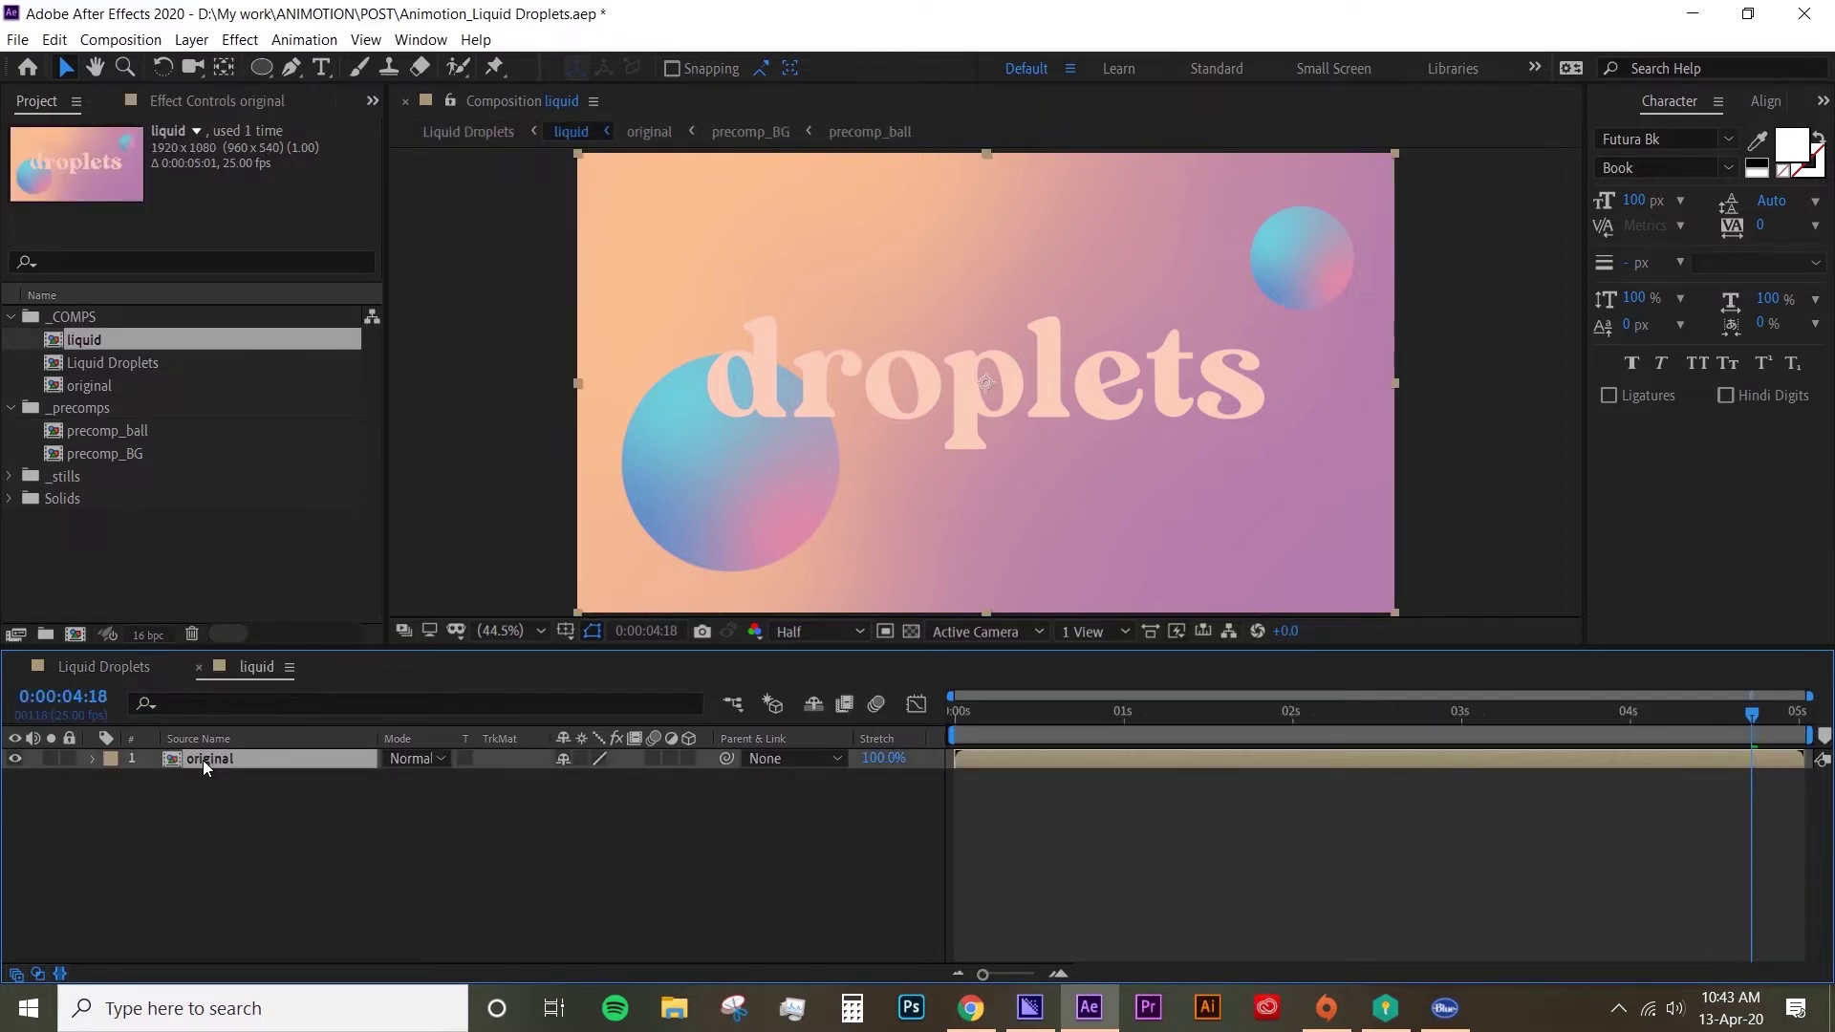
key(Return)
text(big)
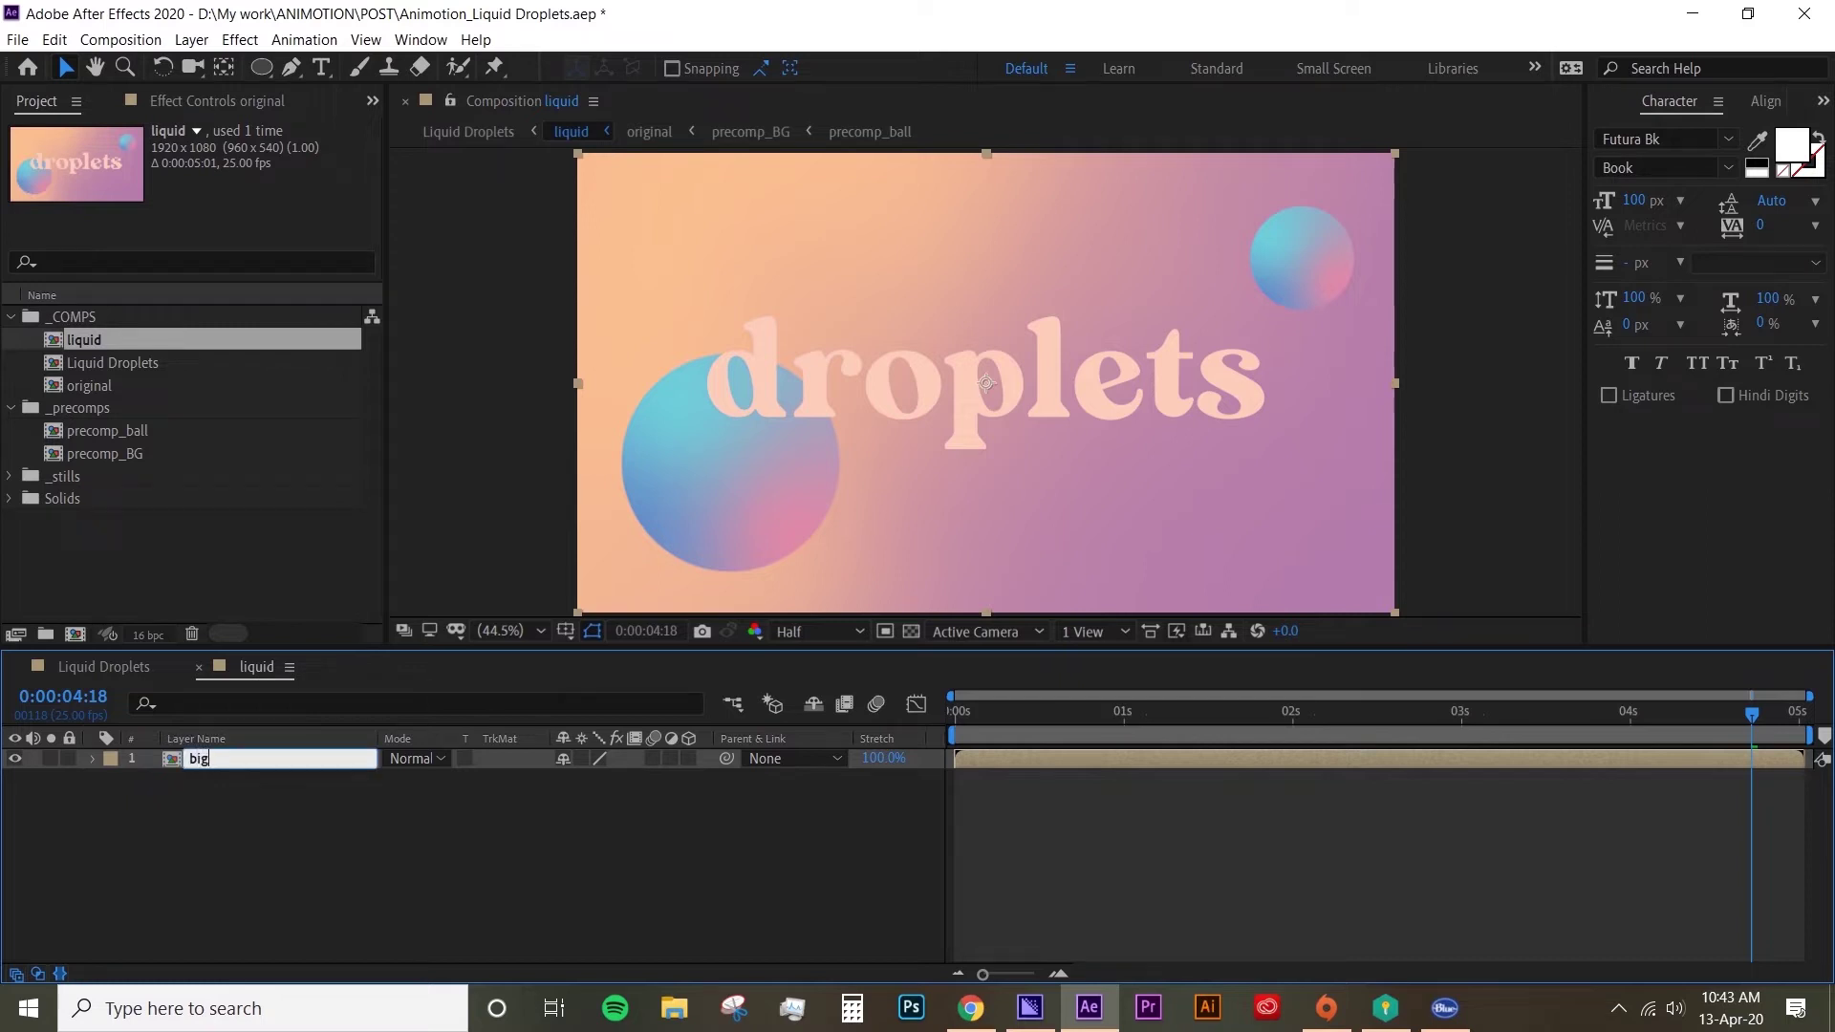
key(Return)
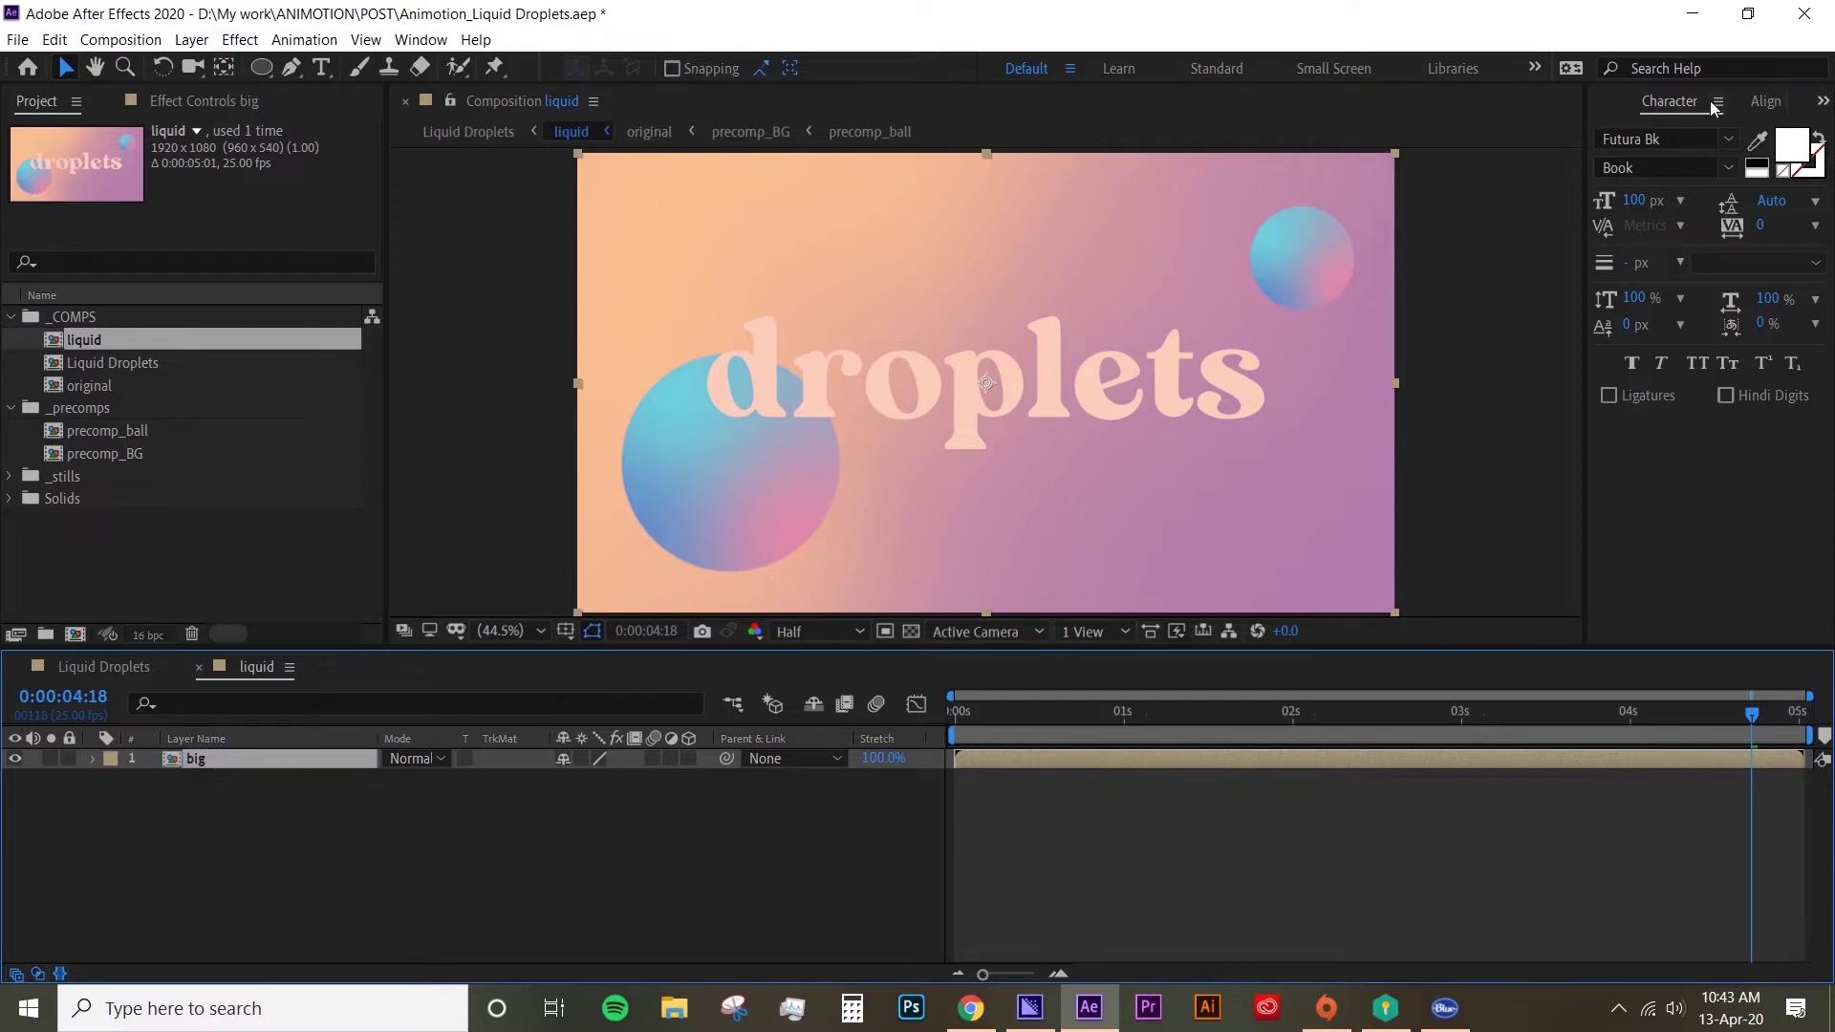
Search Effects & Presets for 'mr' and apply CC Mr. Mercury to the big layer.
click(1821, 103)
click(1757, 127)
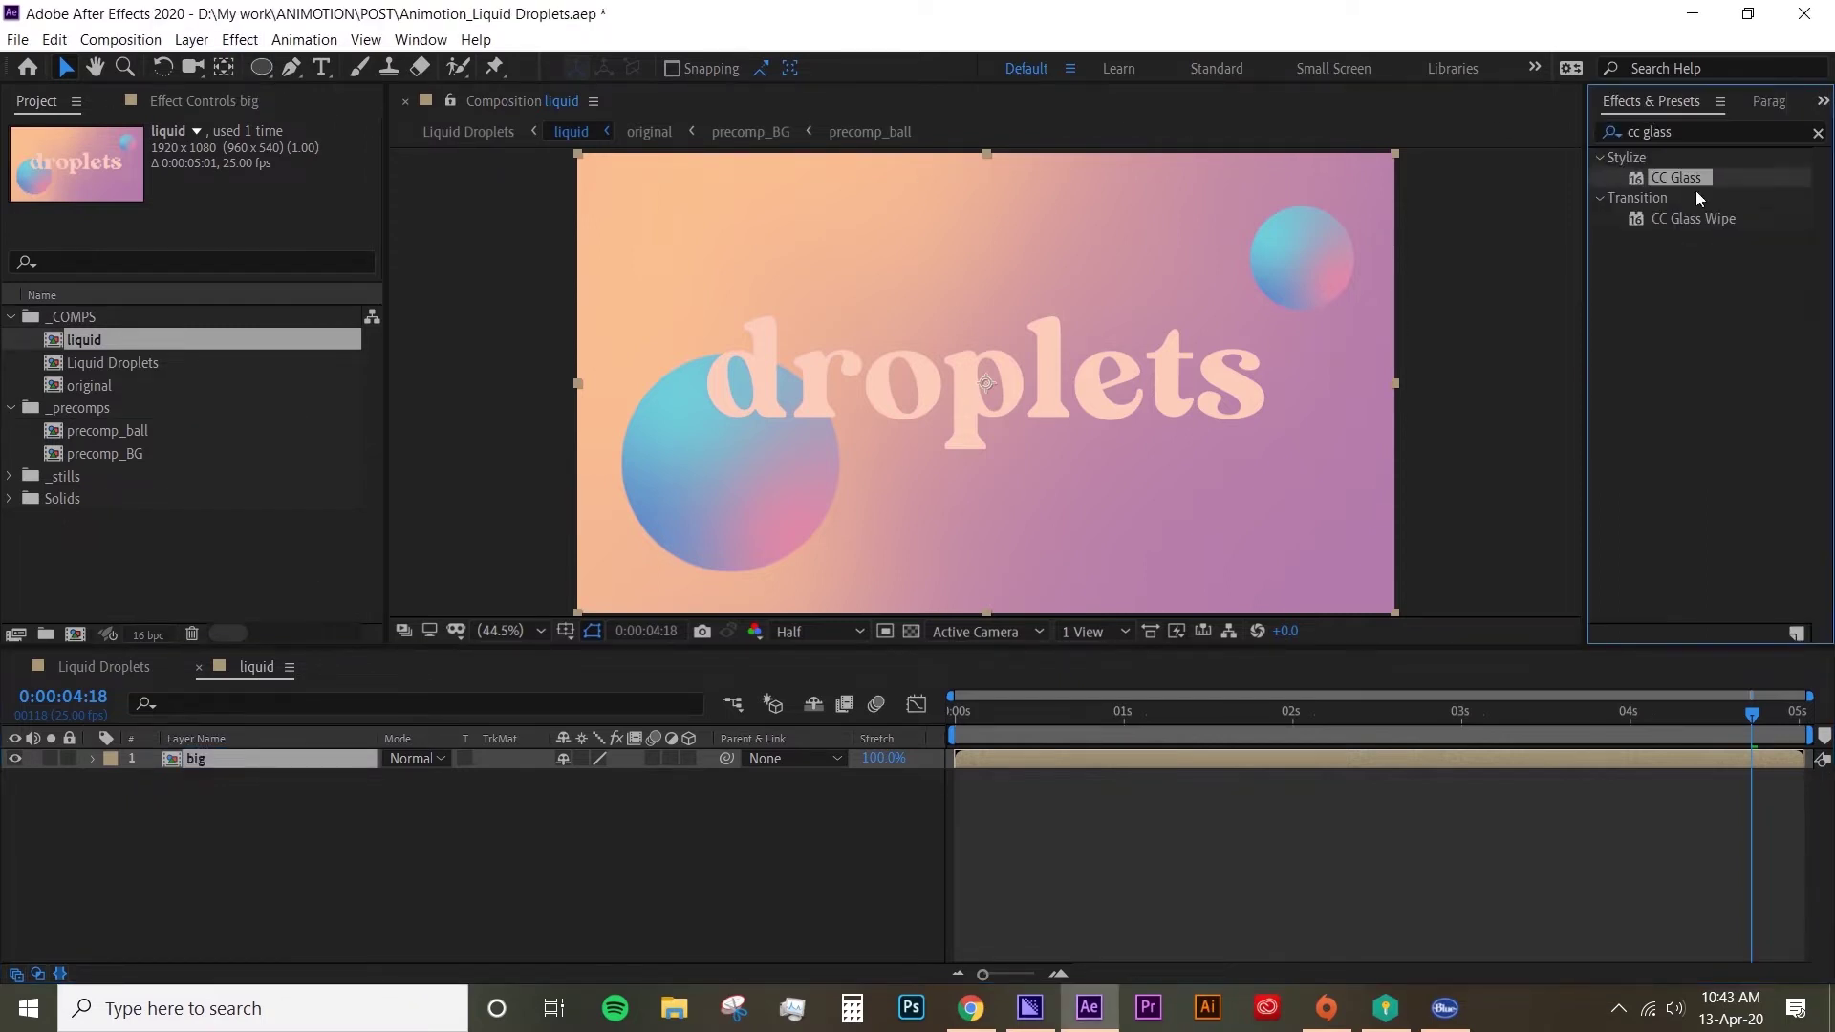
key(BackSpace)
key(BackSpace)
key(BackSpace)
key(BackSpace)
key(BackSpace)
text(mr)
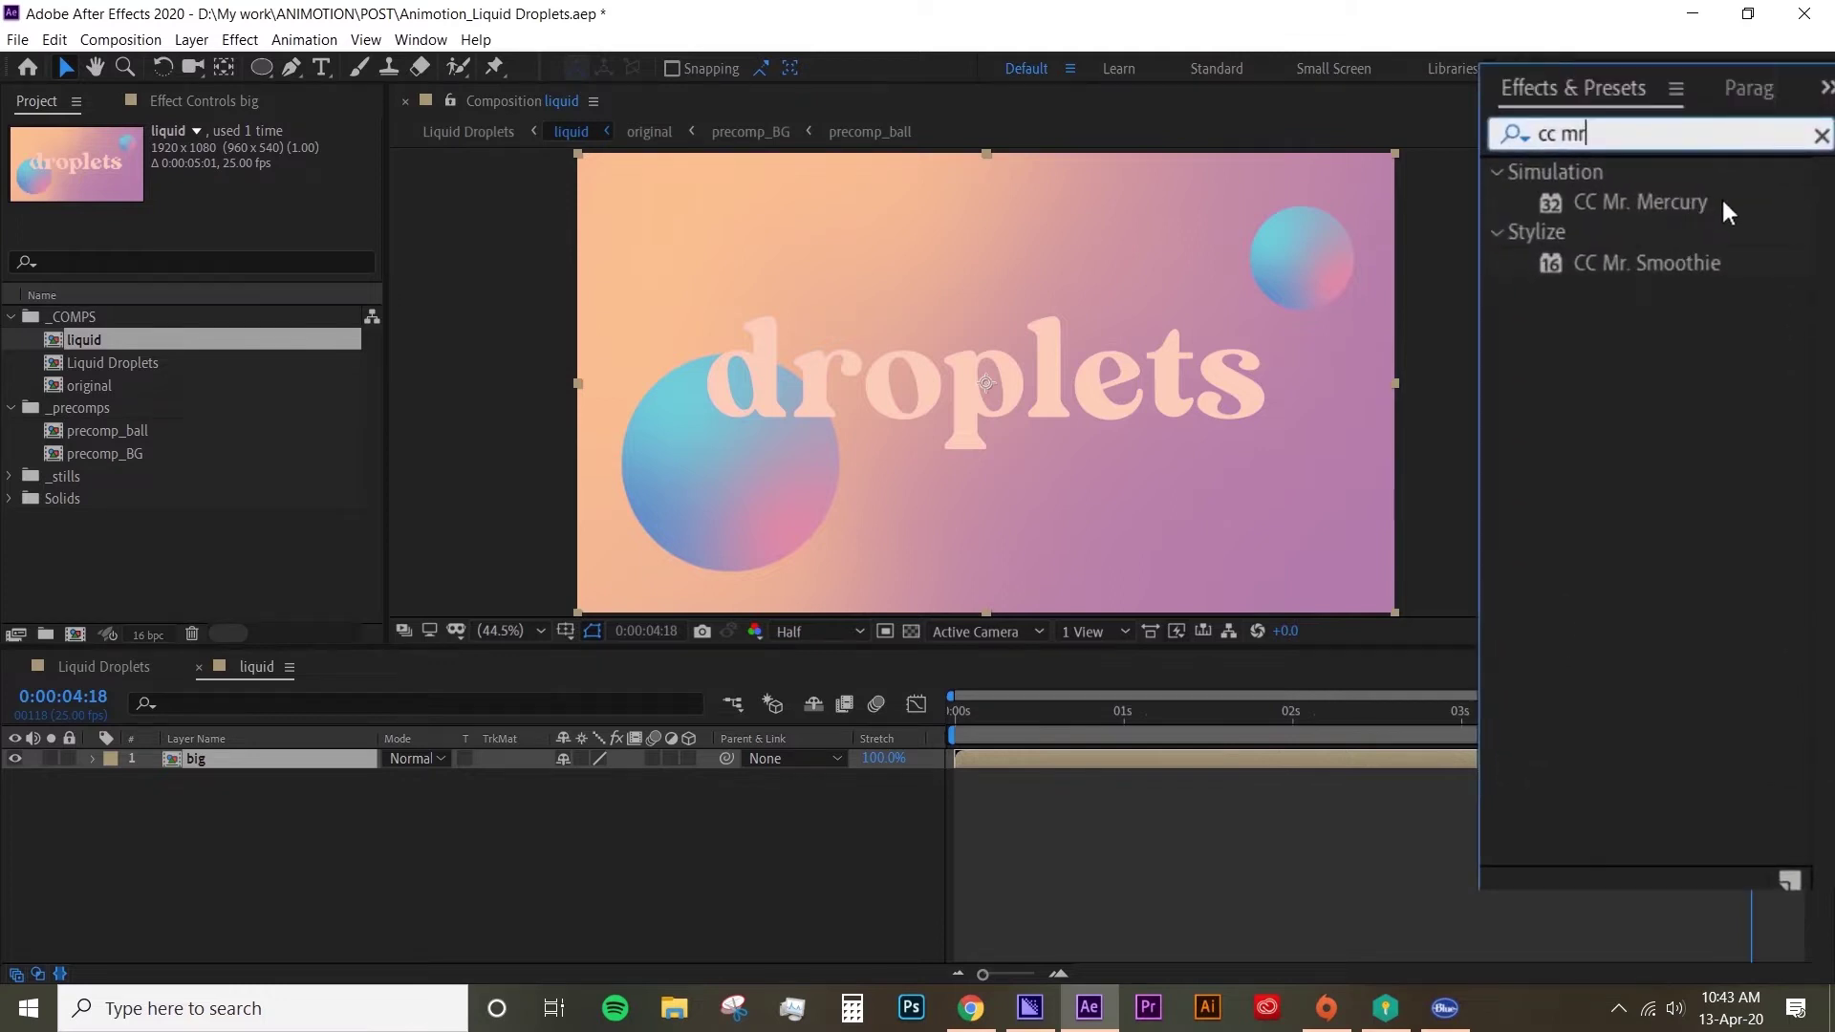
drag(1689, 201, 1247, 761)
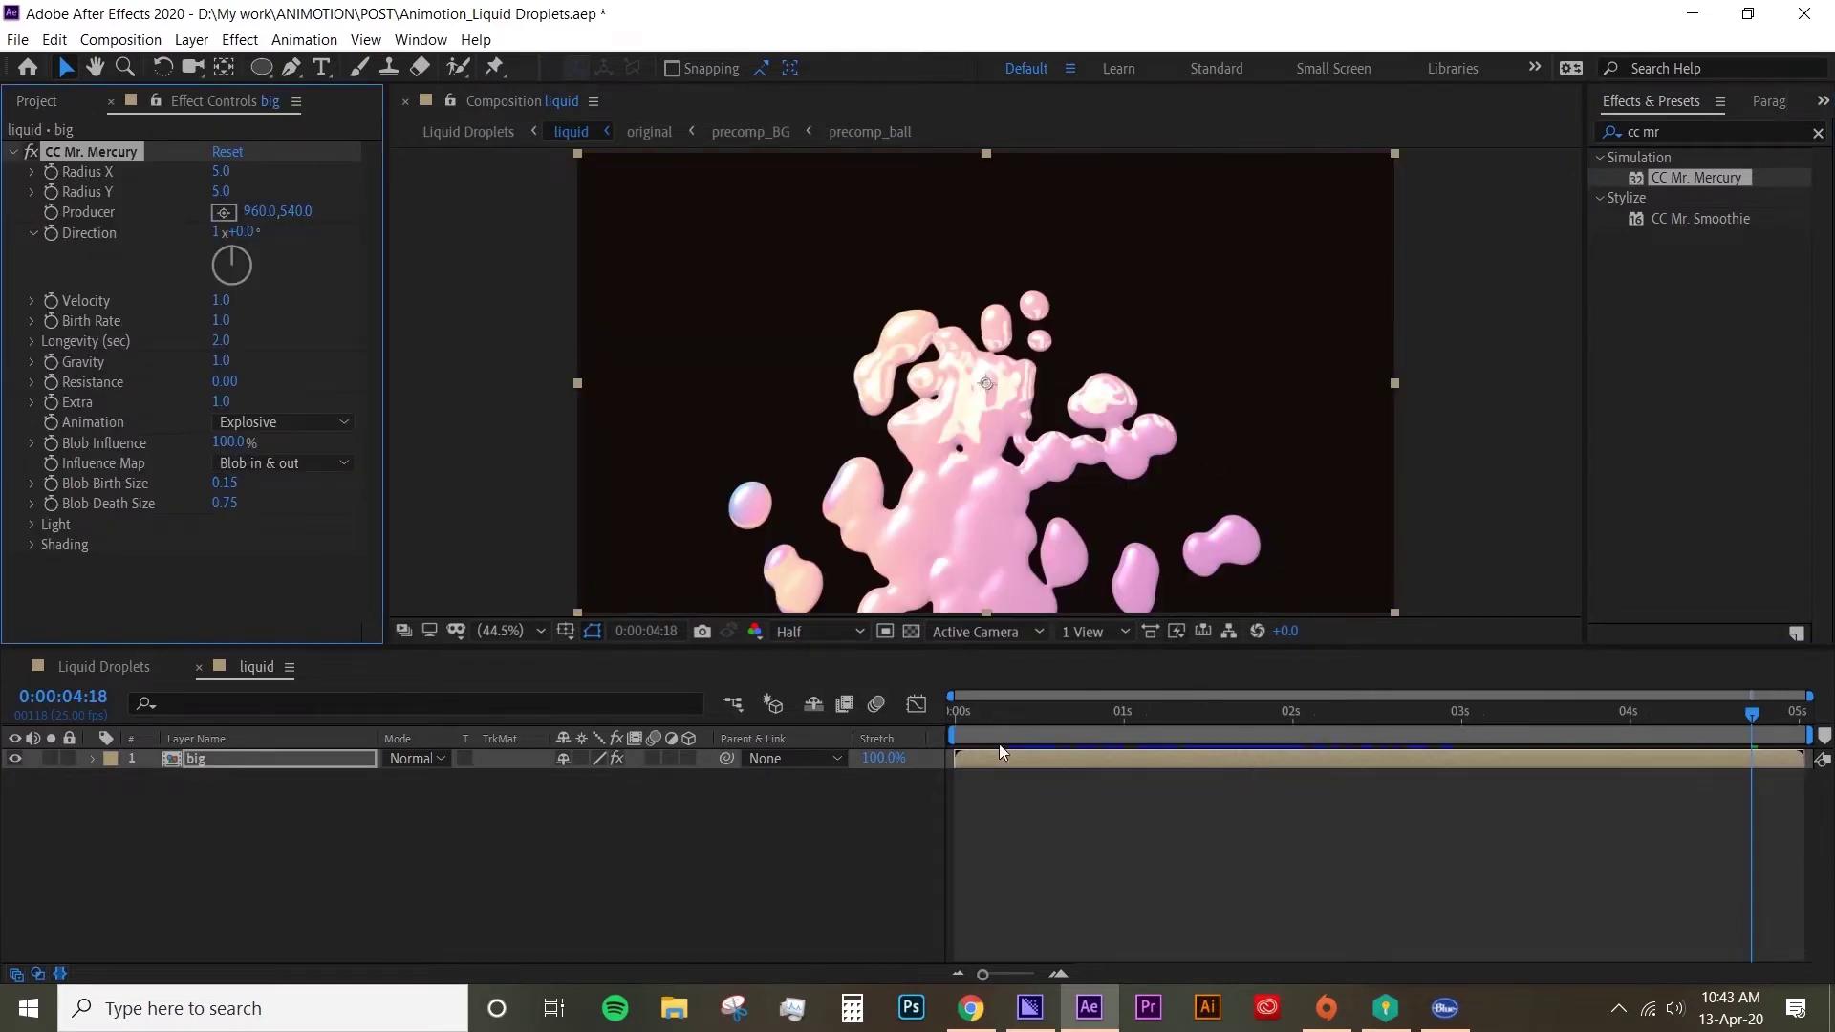
click(1051, 712)
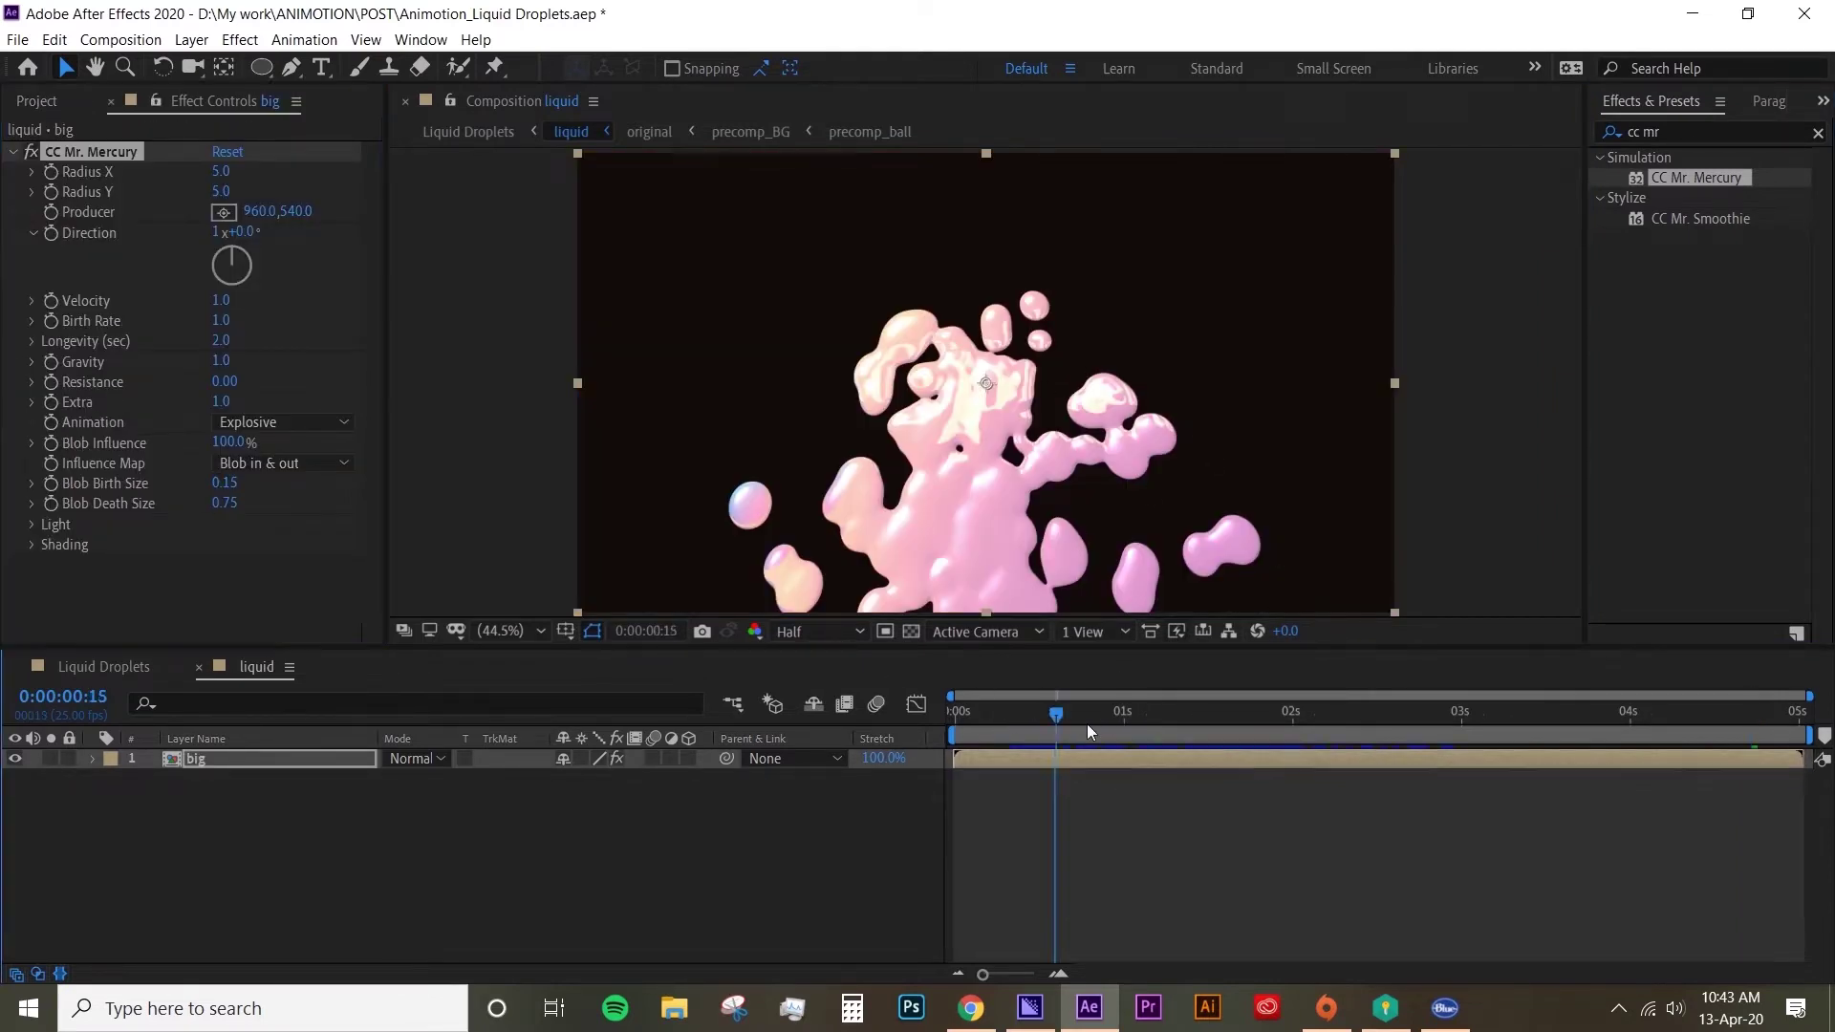
key(space)
drag(967, 741, 887, 732)
key(space)
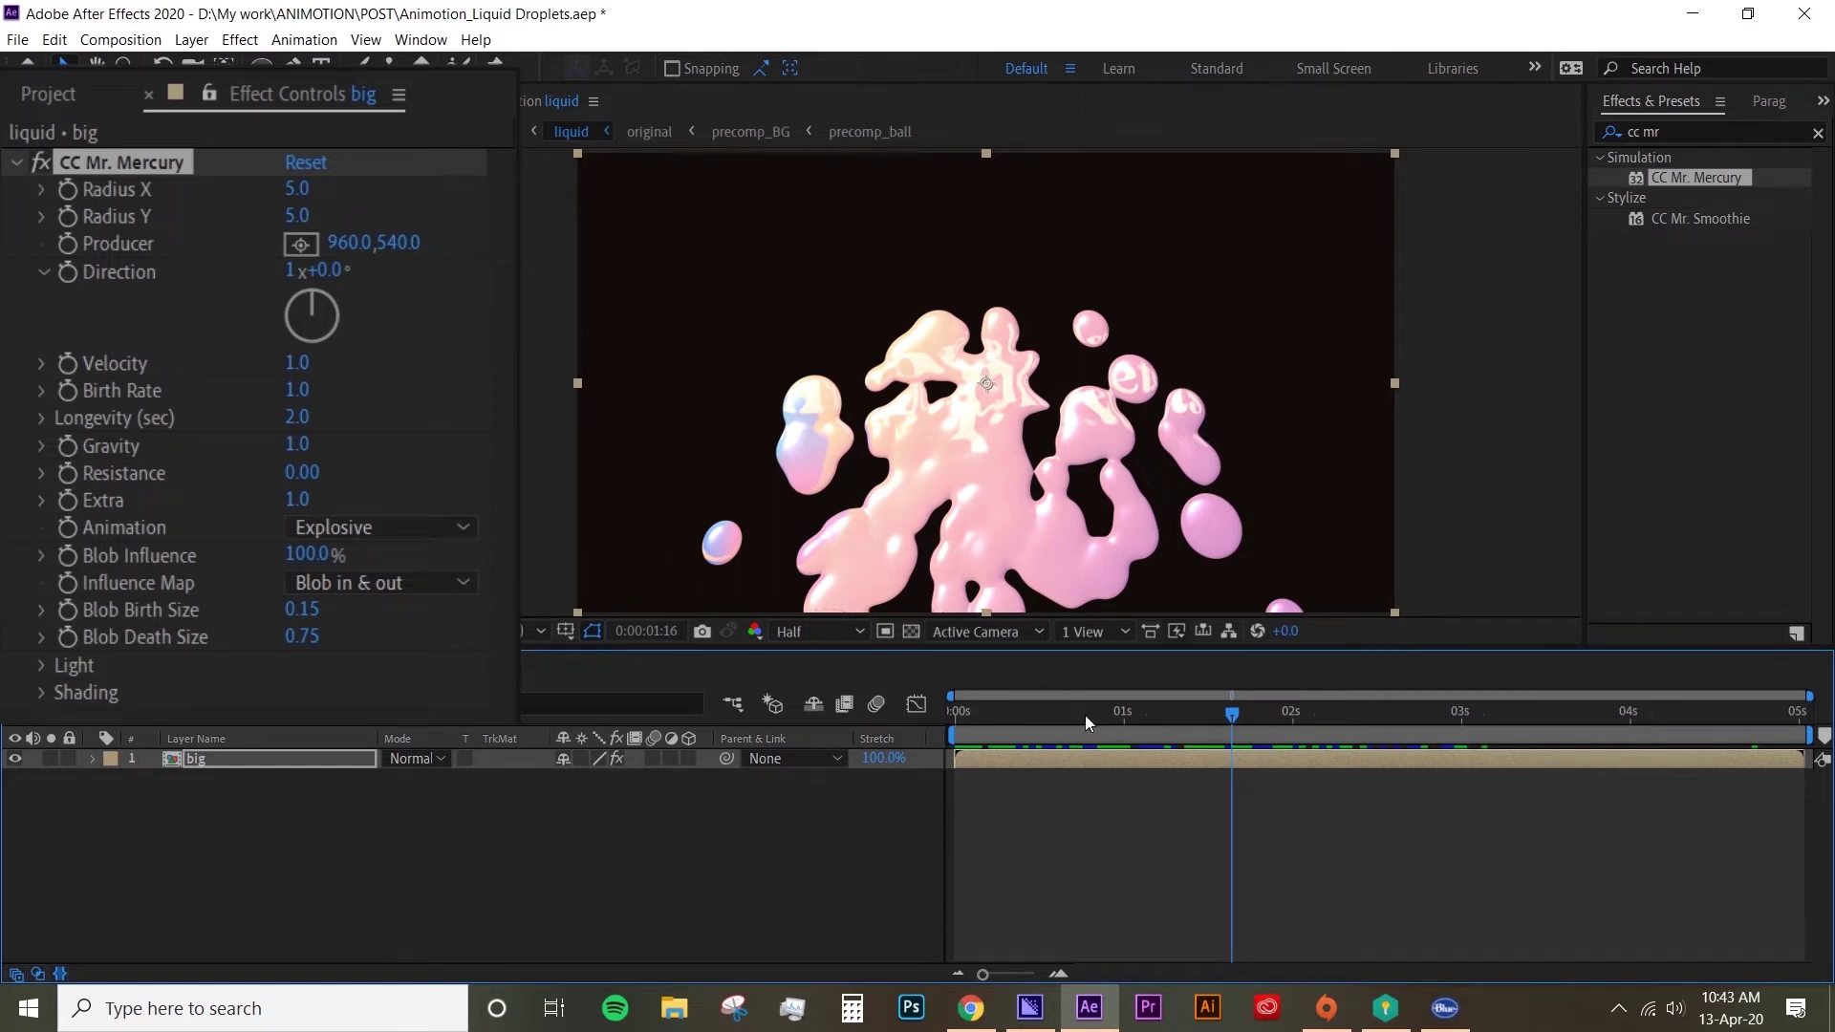
drag(1090, 724, 1259, 762)
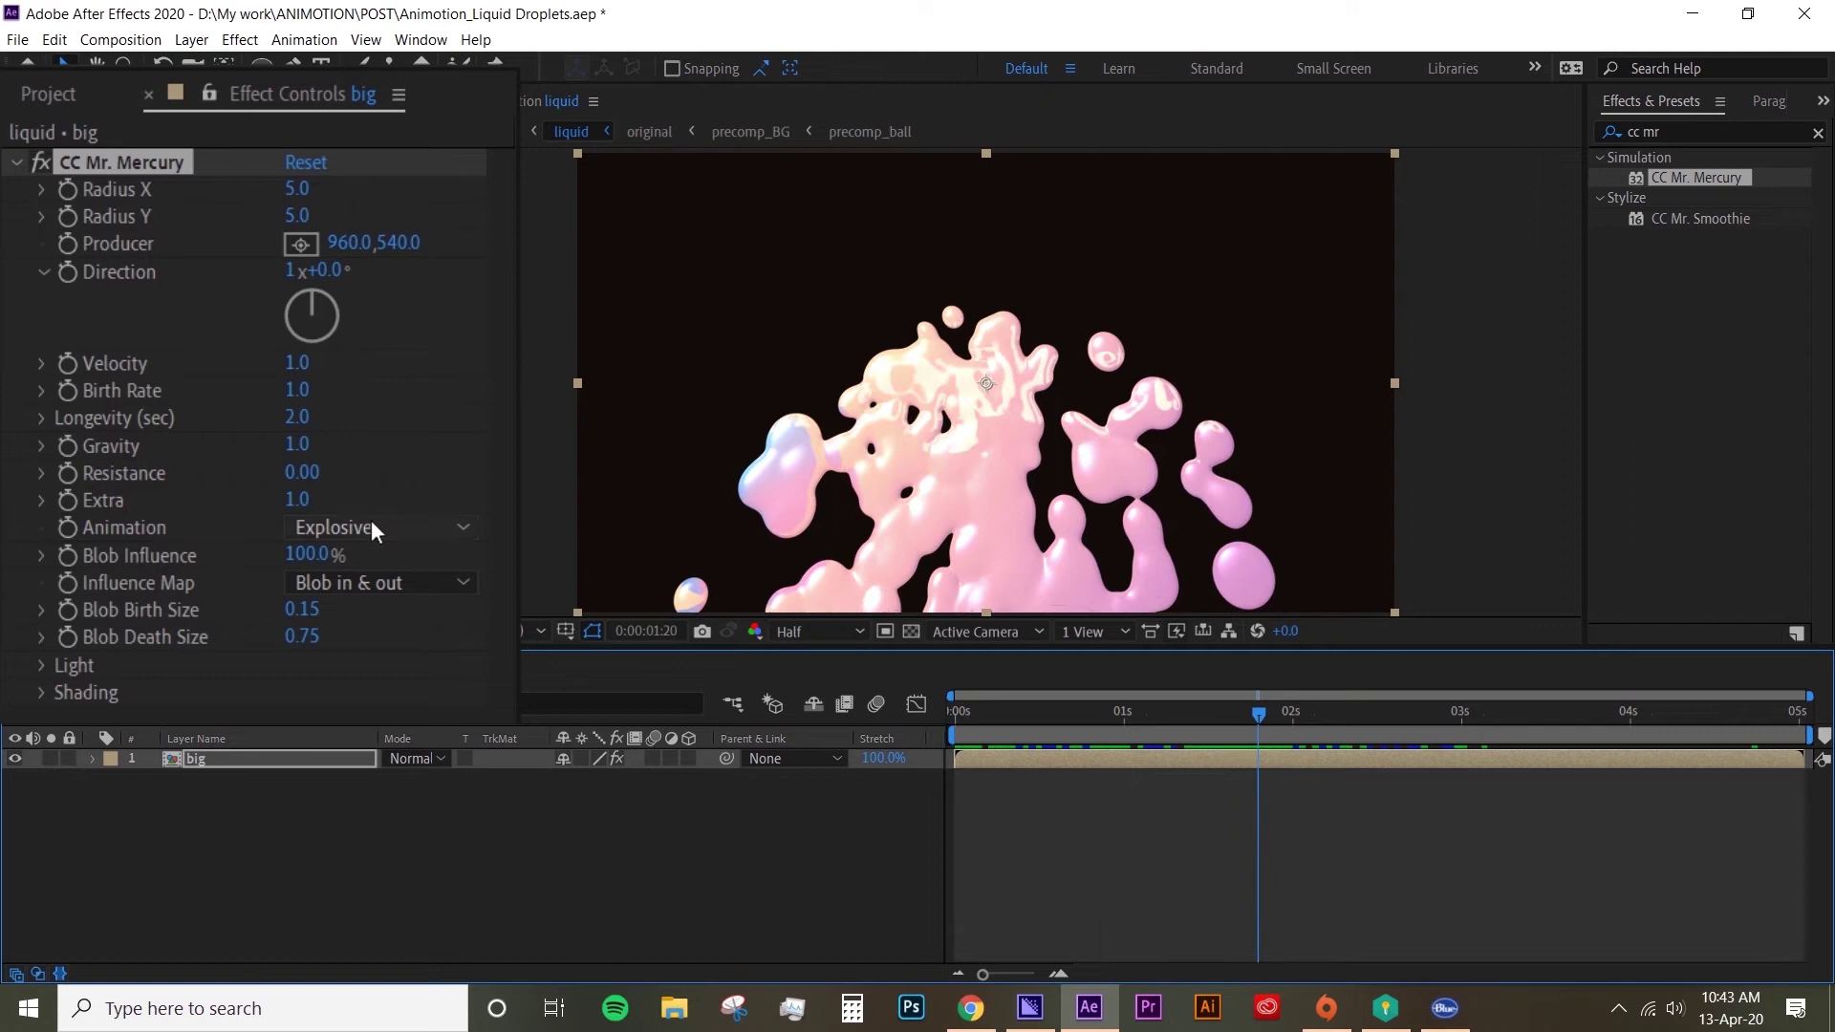
click(401, 528)
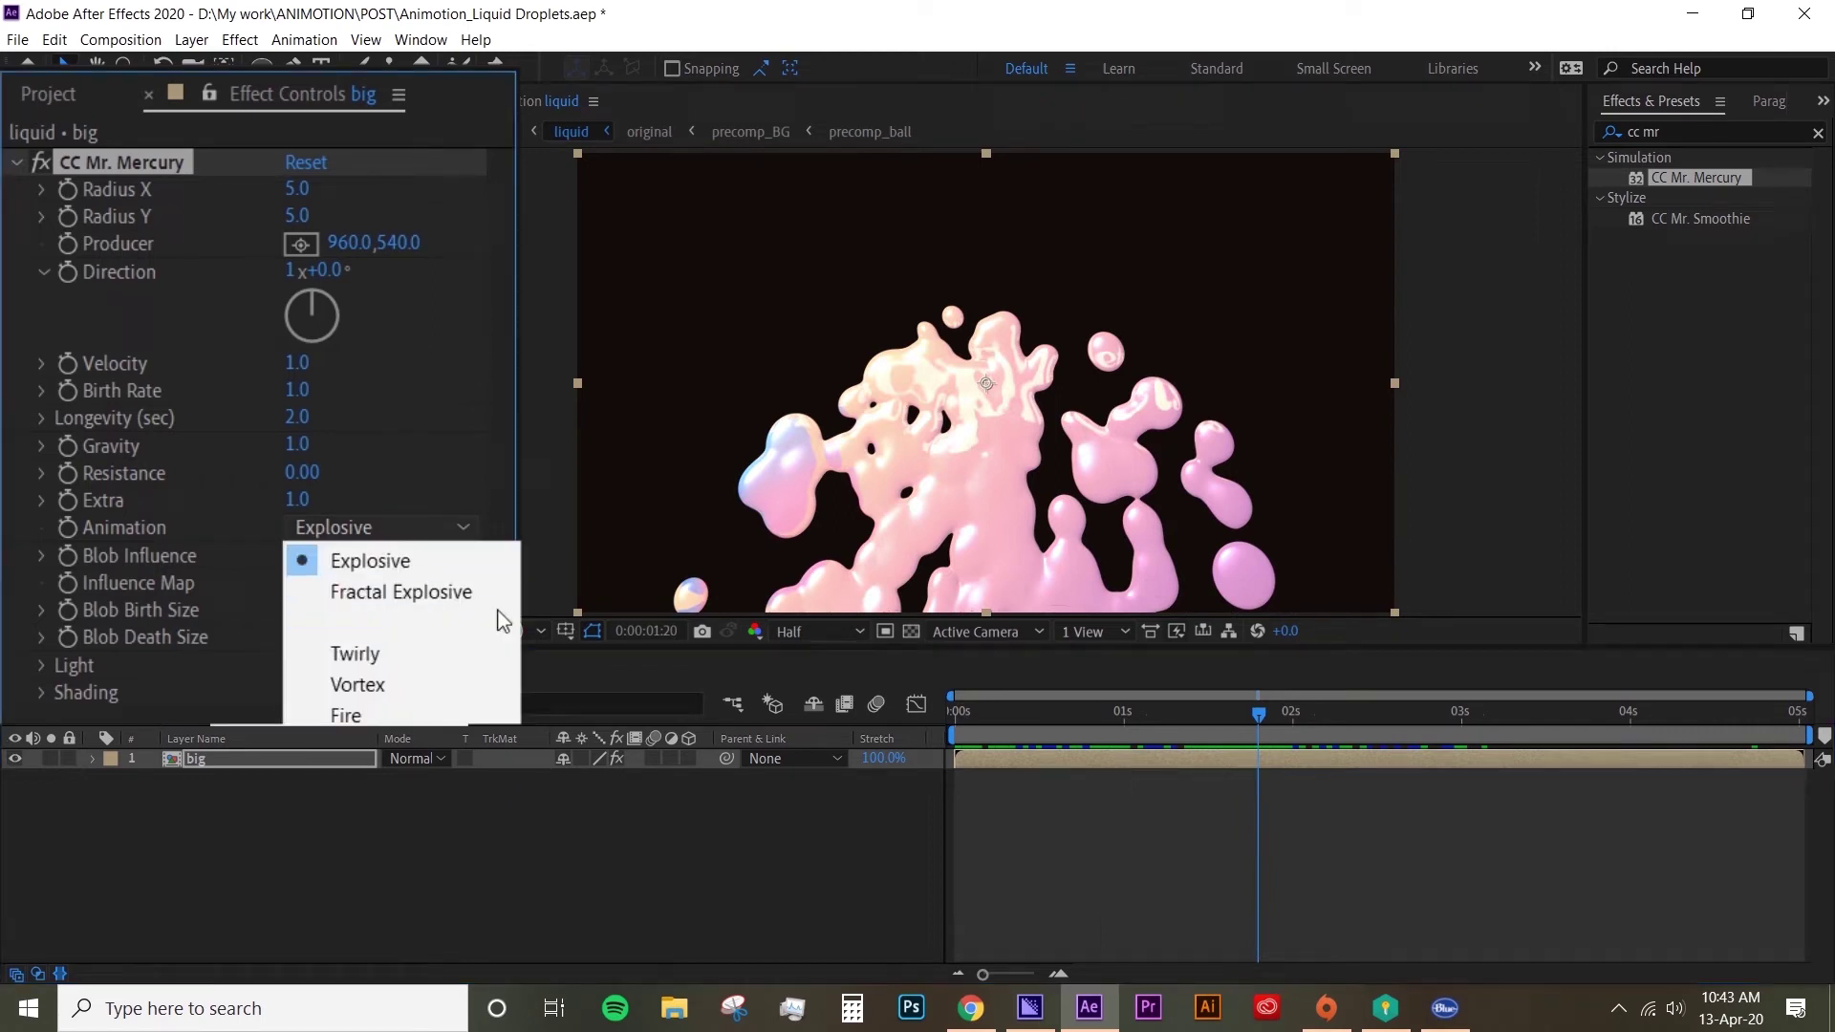
click(496, 598)
drag(1016, 711, 1278, 710)
click(403, 528)
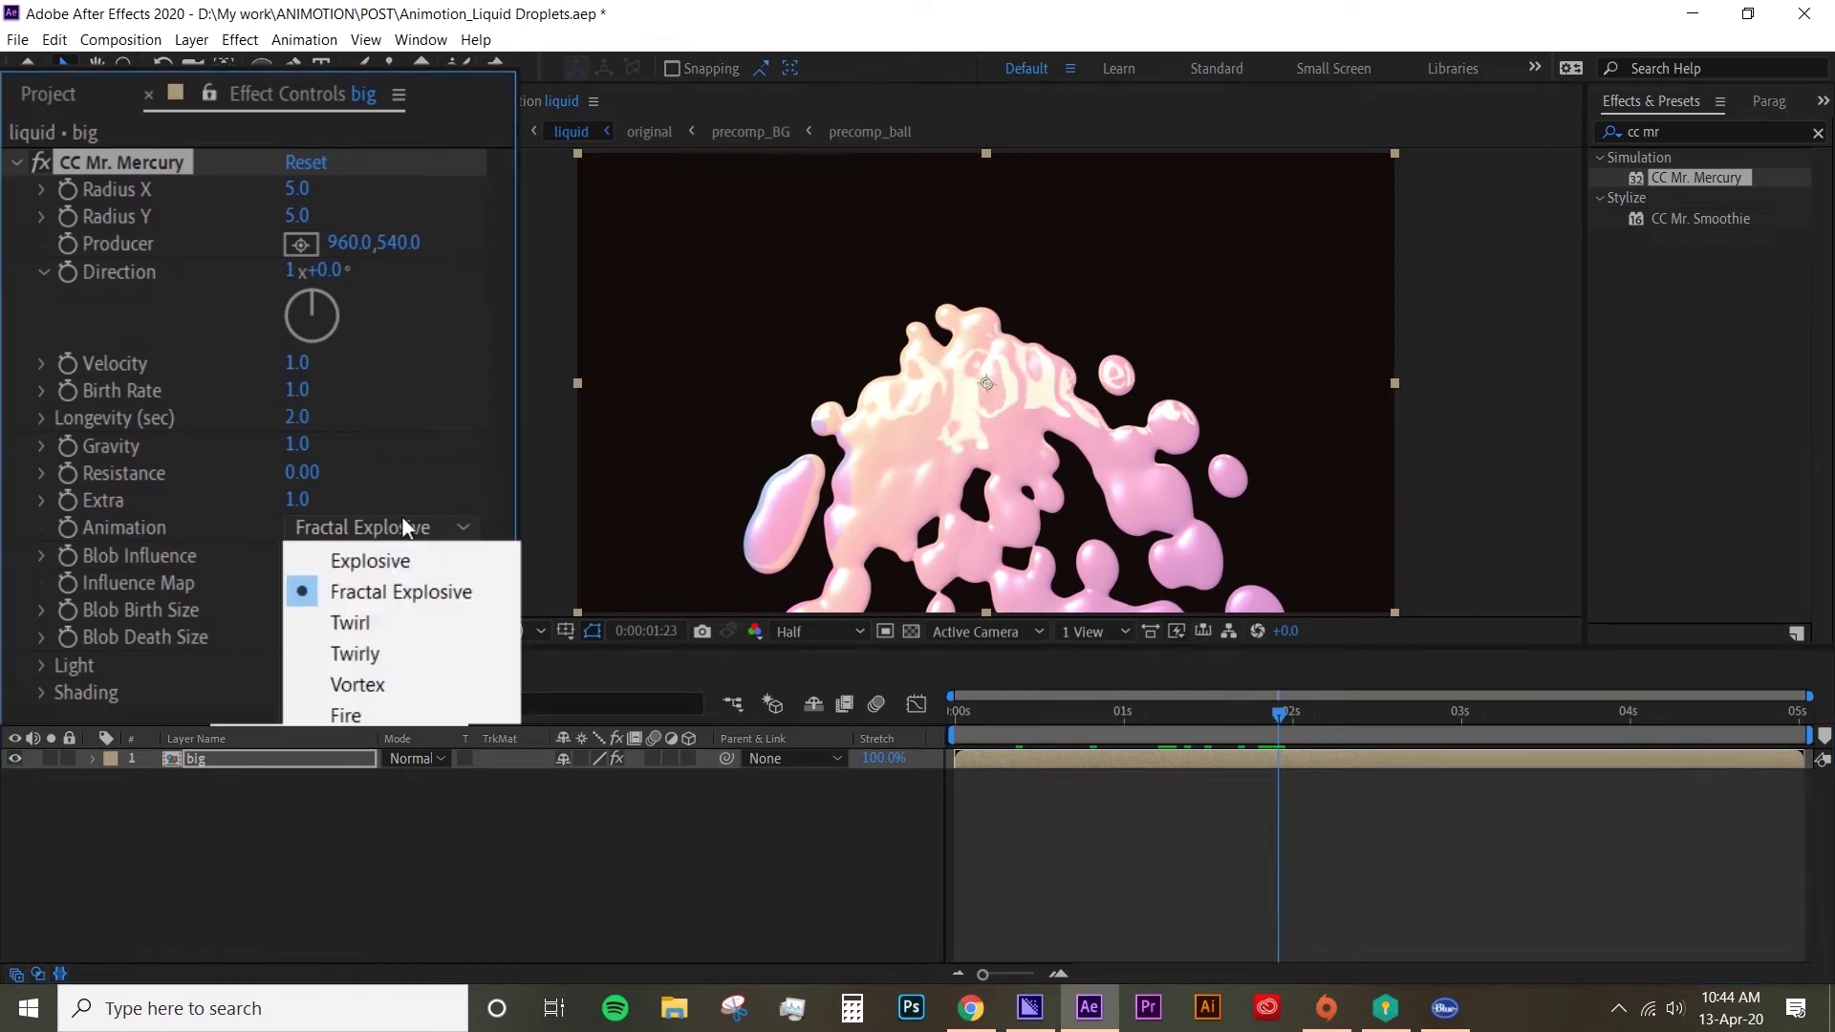
click(440, 620)
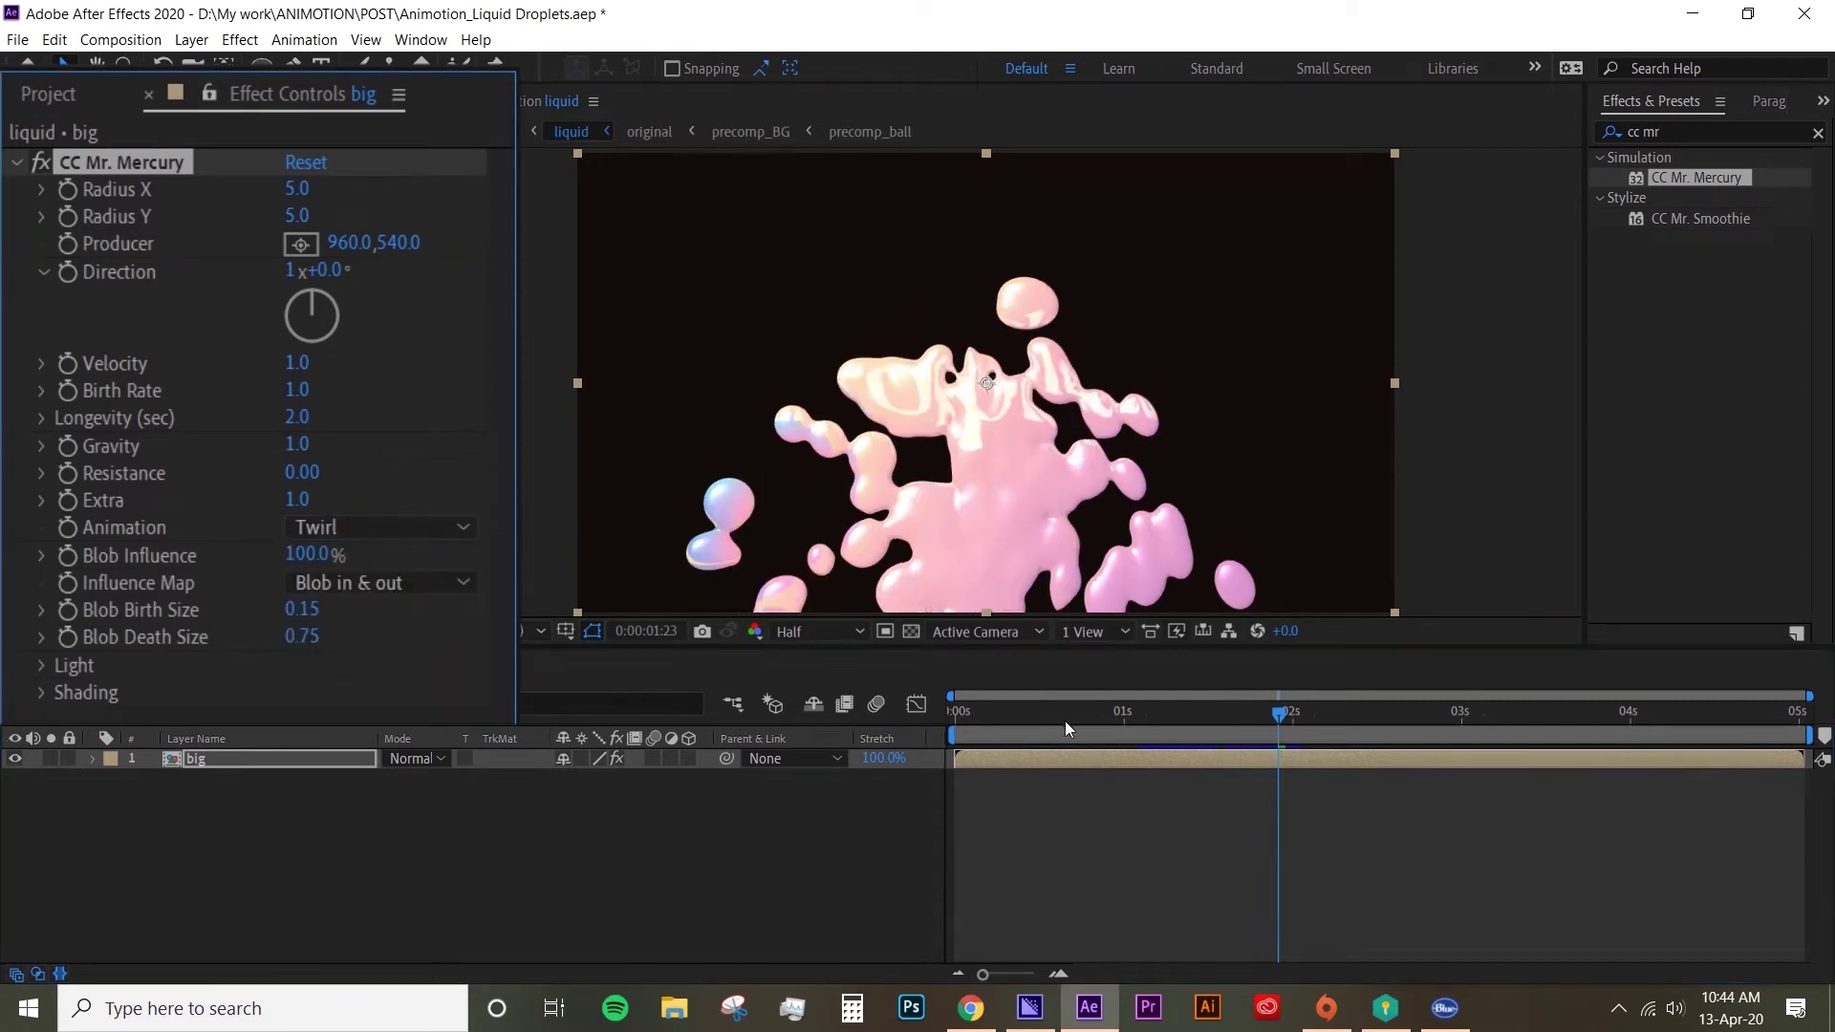
drag(1017, 709, 1260, 747)
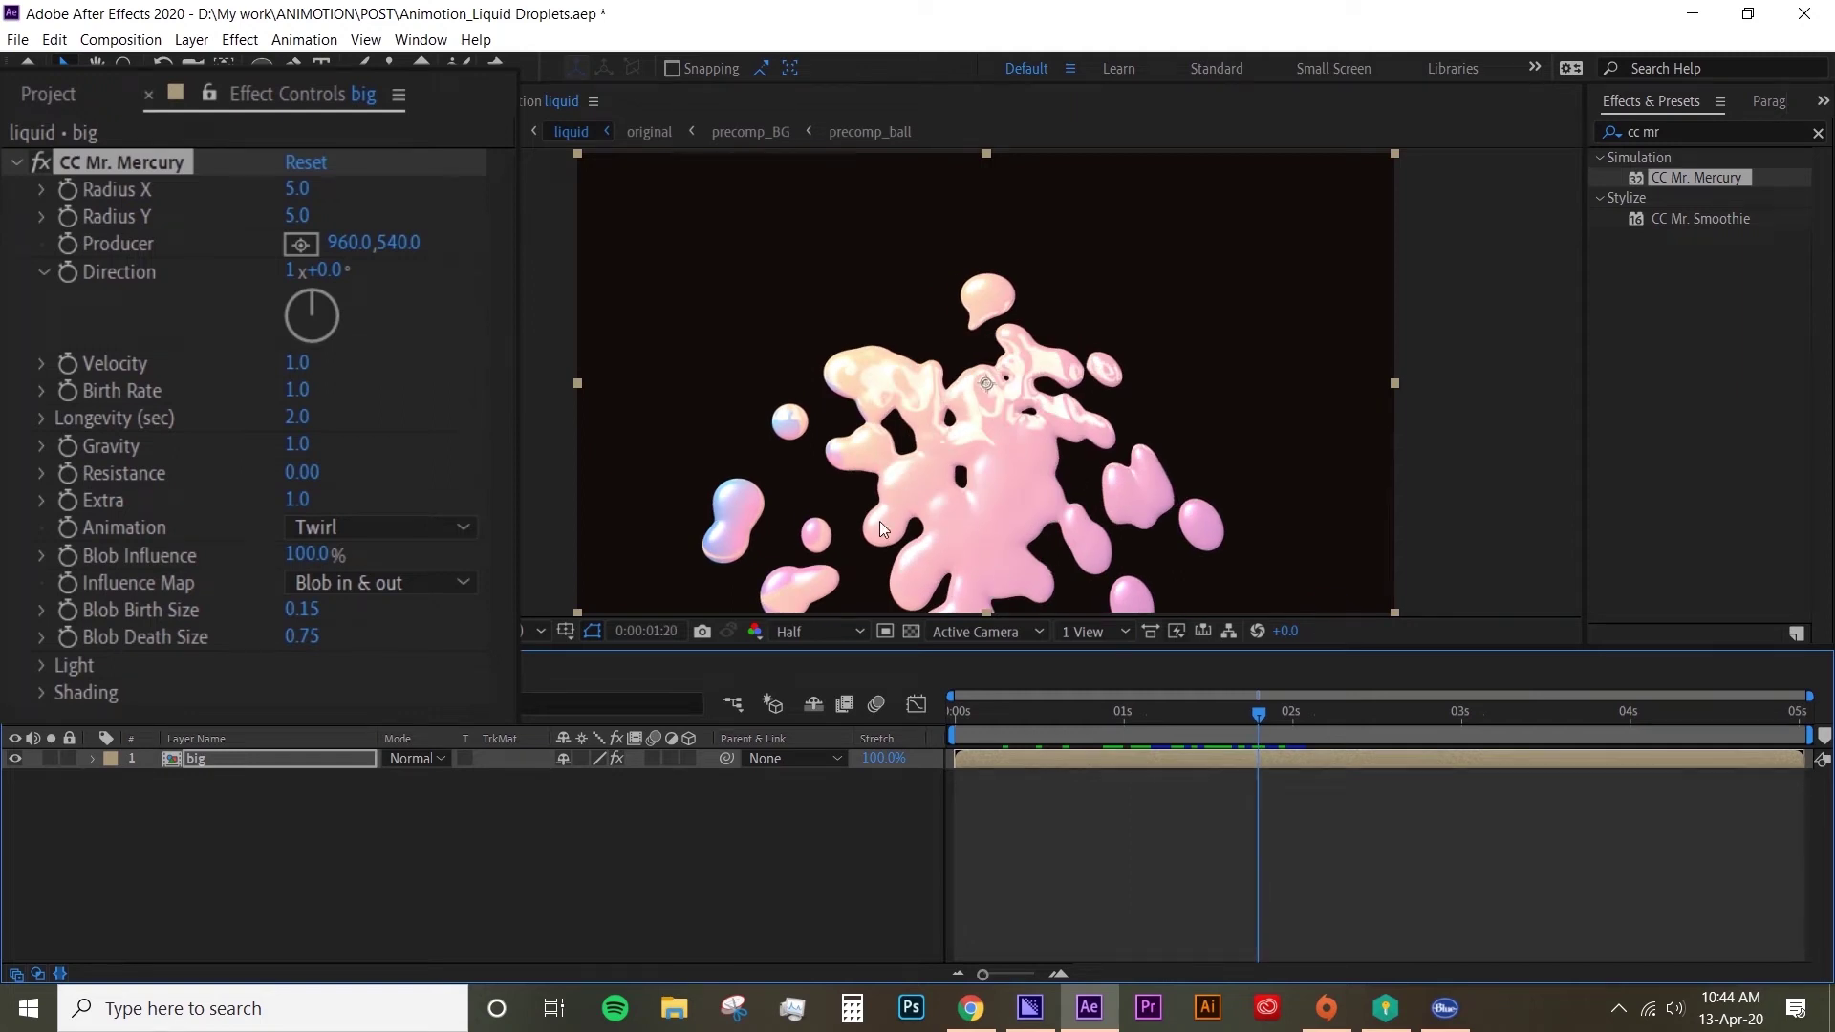
drag(1190, 692, 1487, 726)
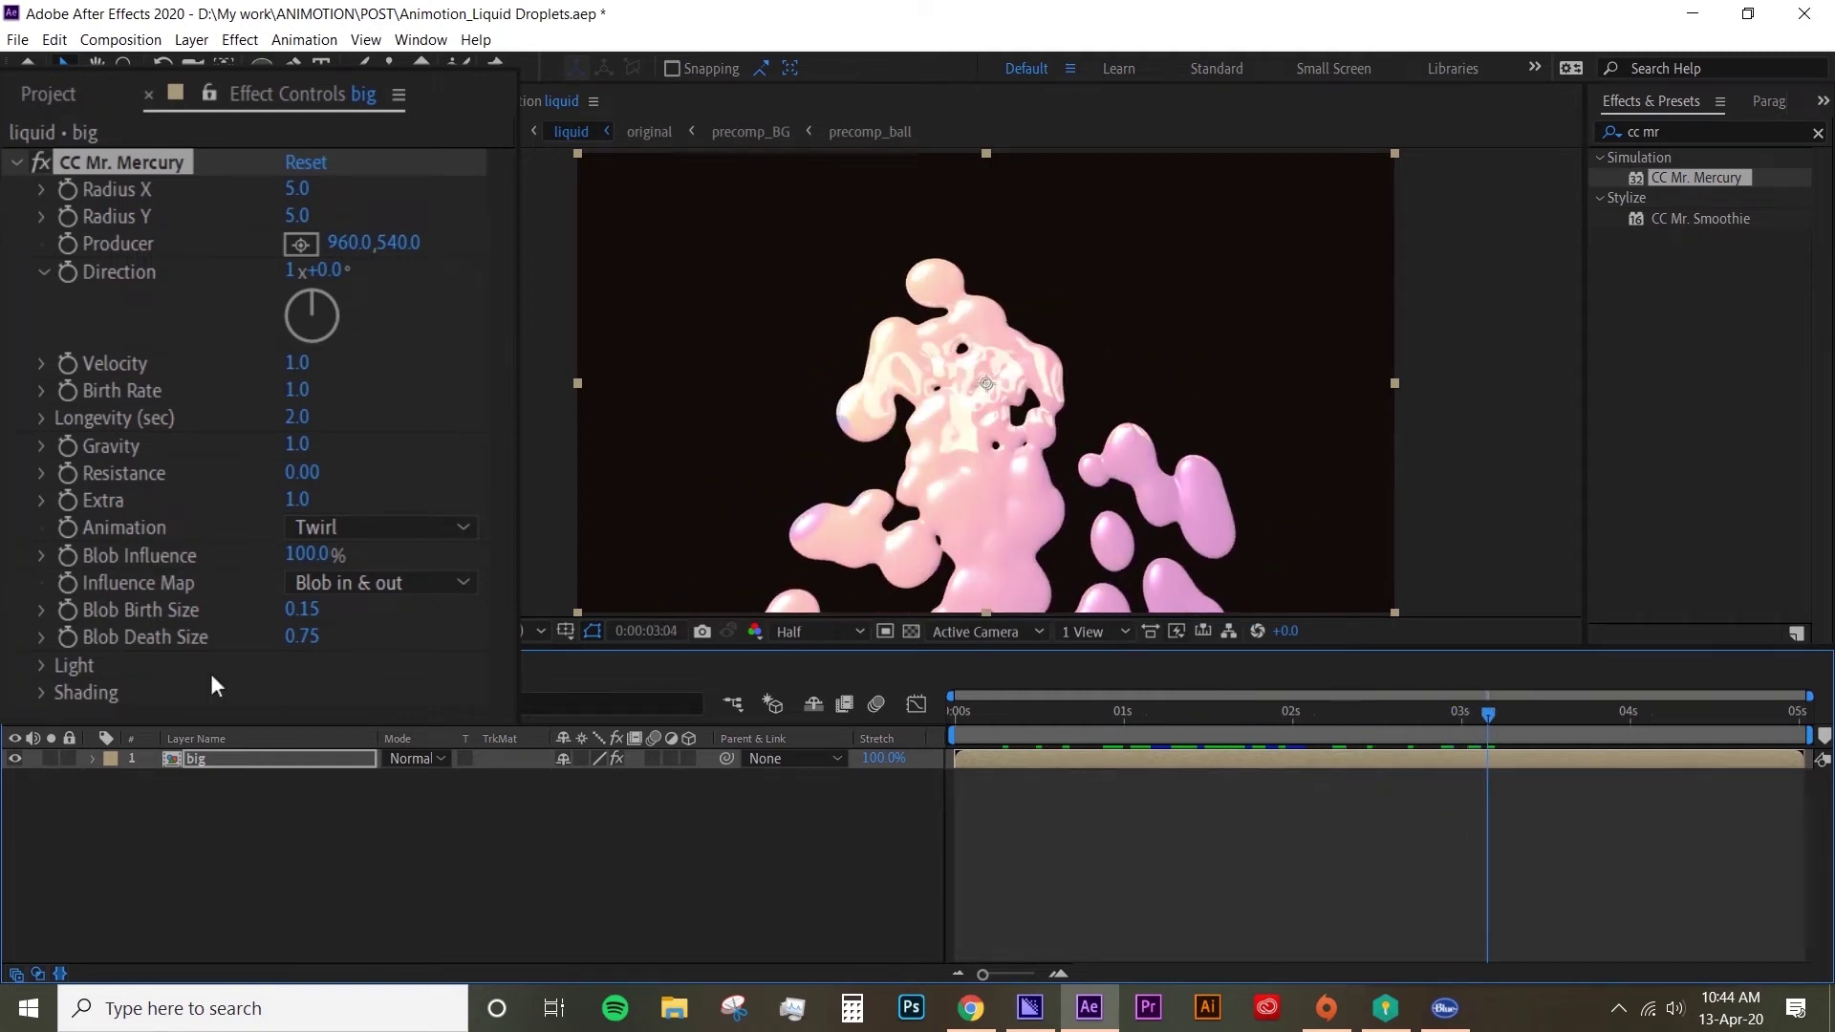
click(305, 529)
click(421, 656)
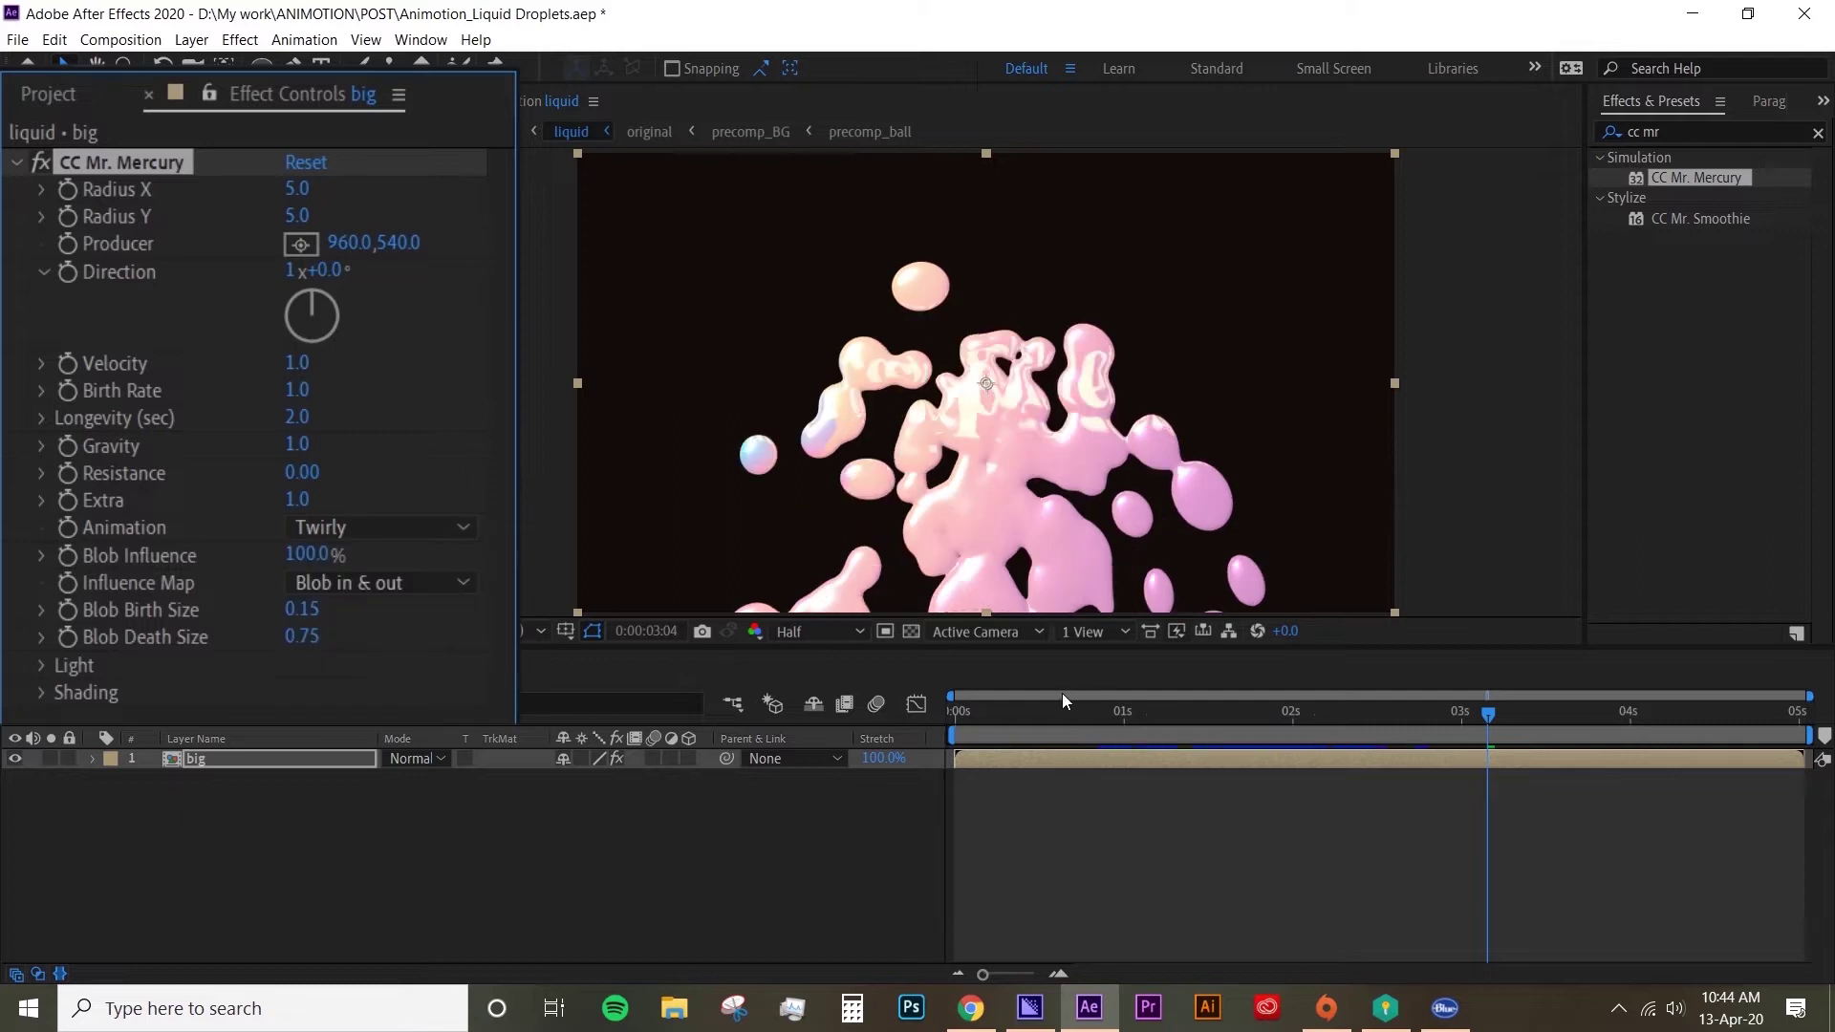
drag(1027, 717, 1428, 726)
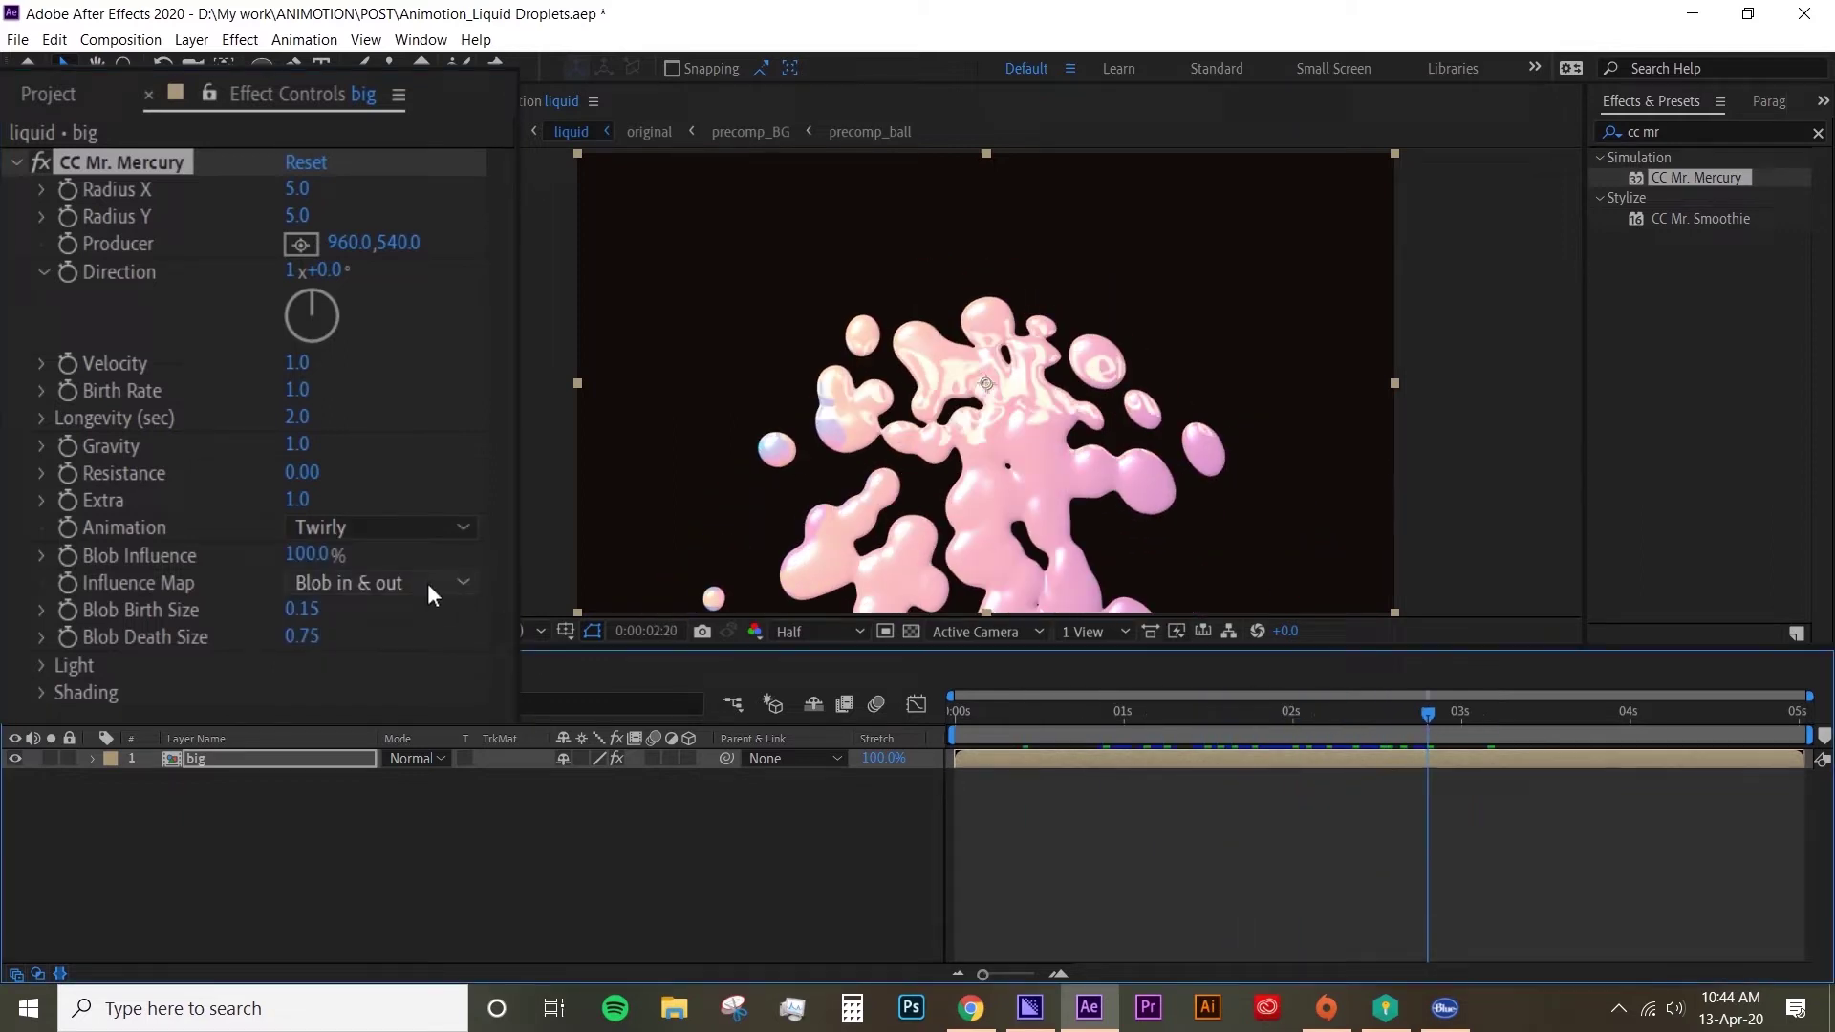
click(392, 532)
click(412, 682)
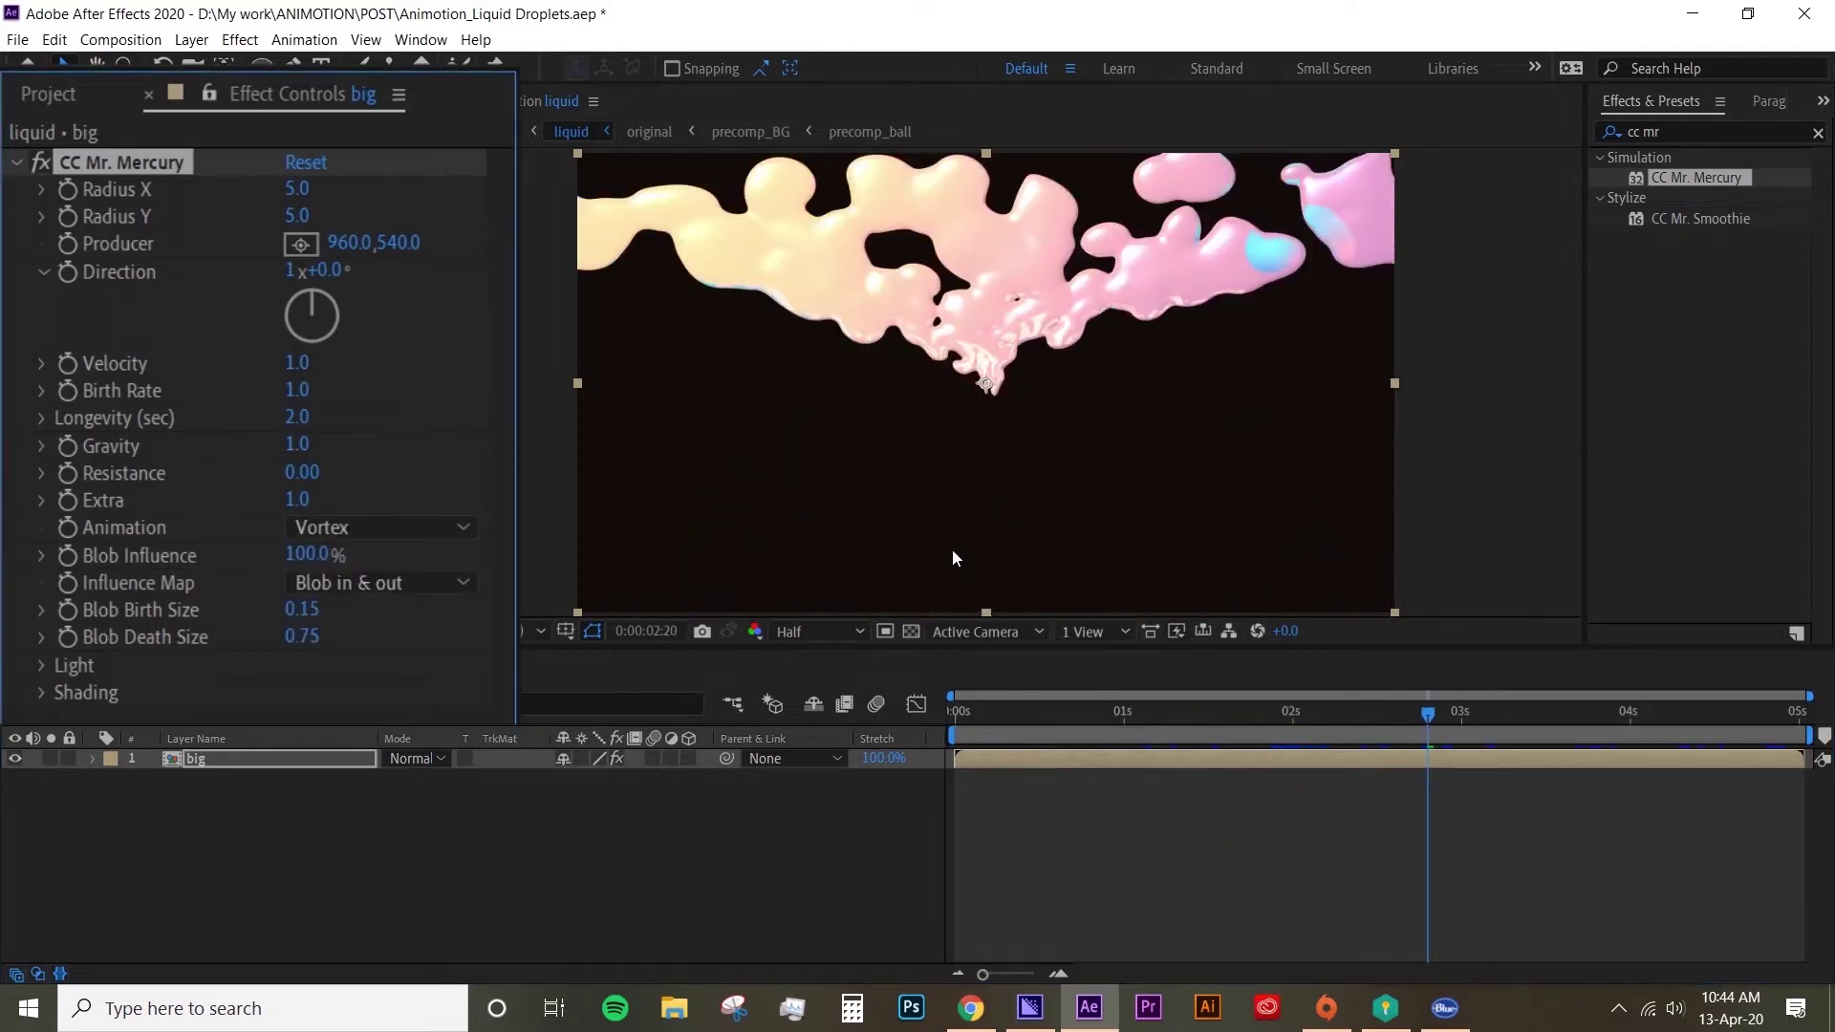
click(391, 528)
click(409, 705)
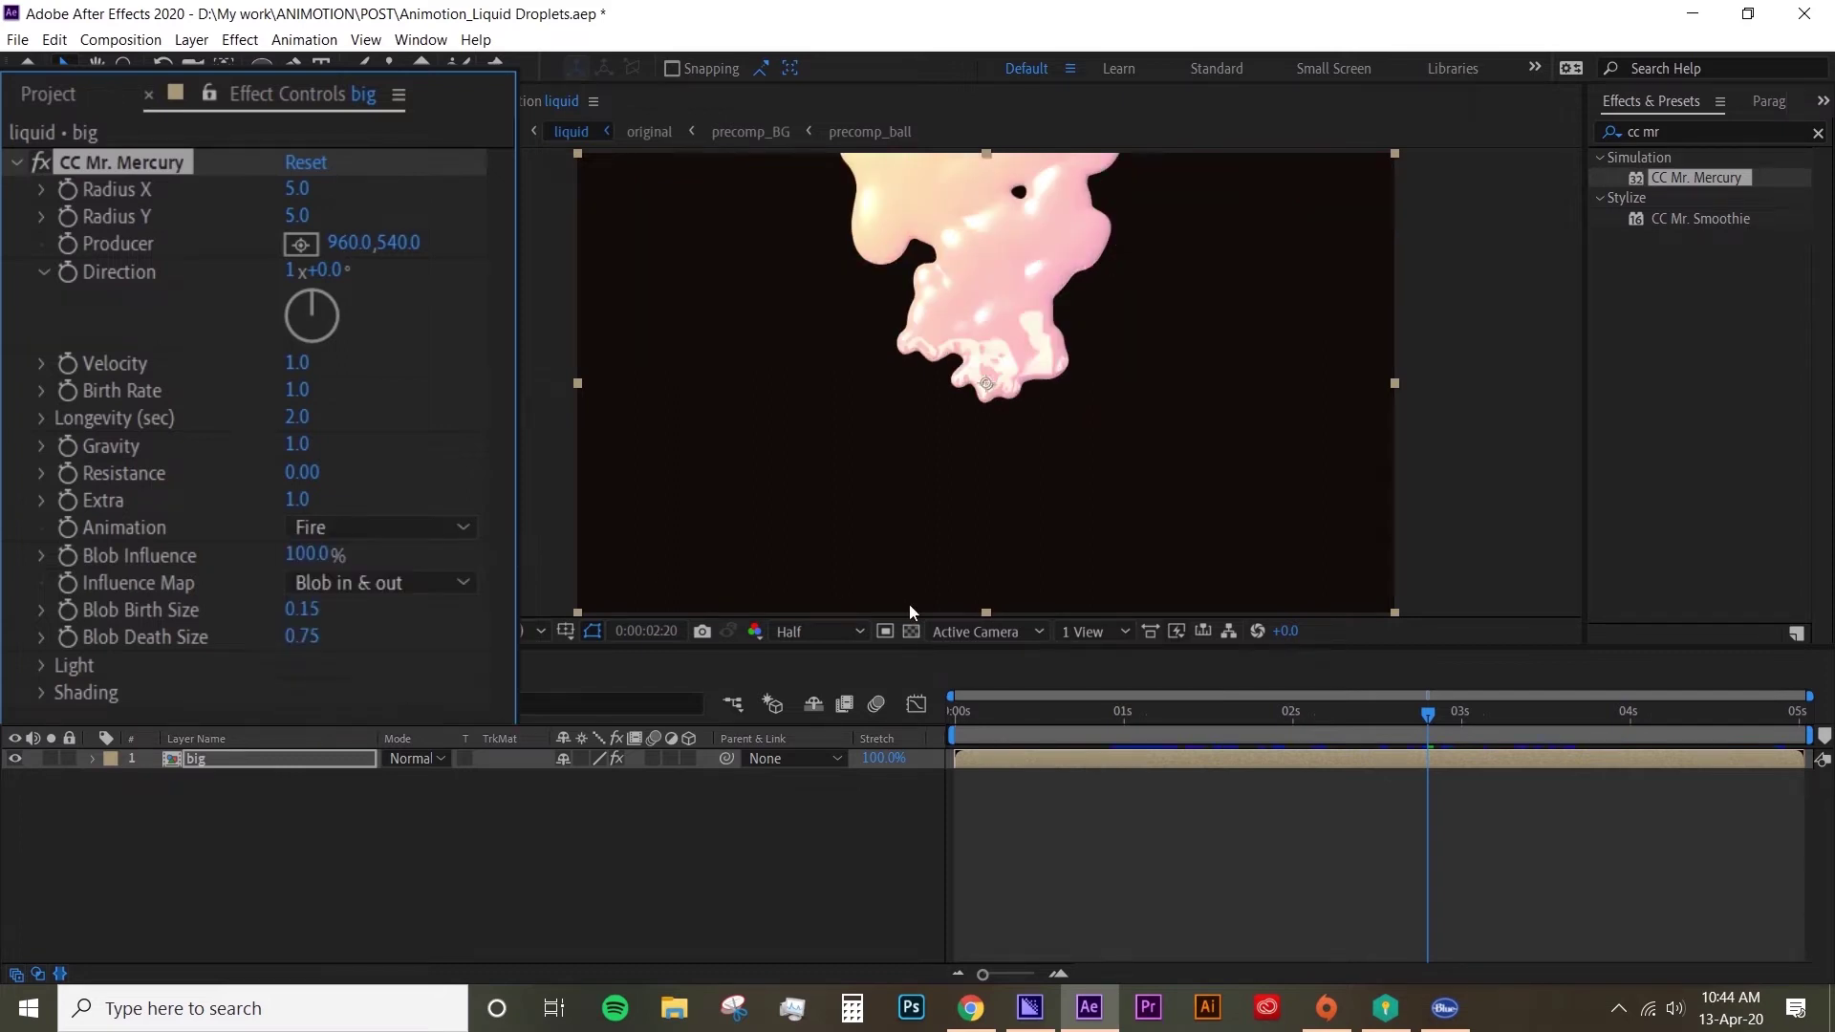
drag(1024, 732, 1347, 717)
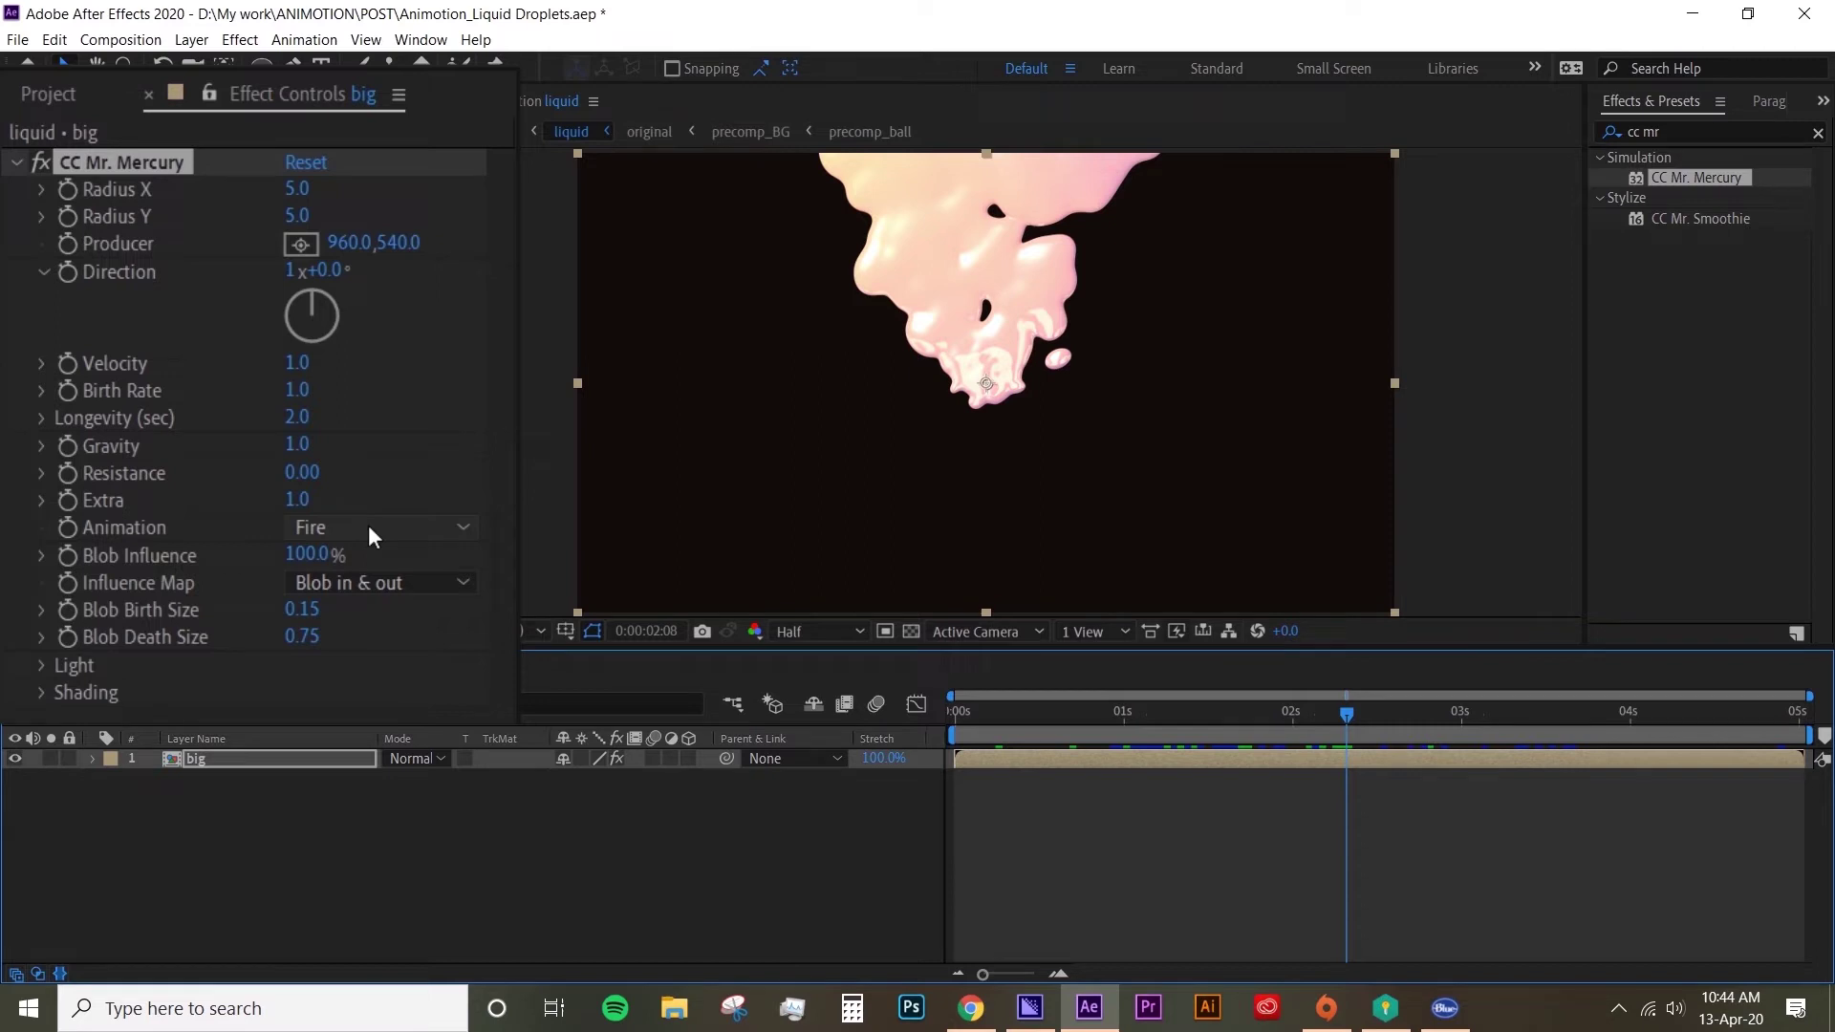
click(369, 532)
click(372, 562)
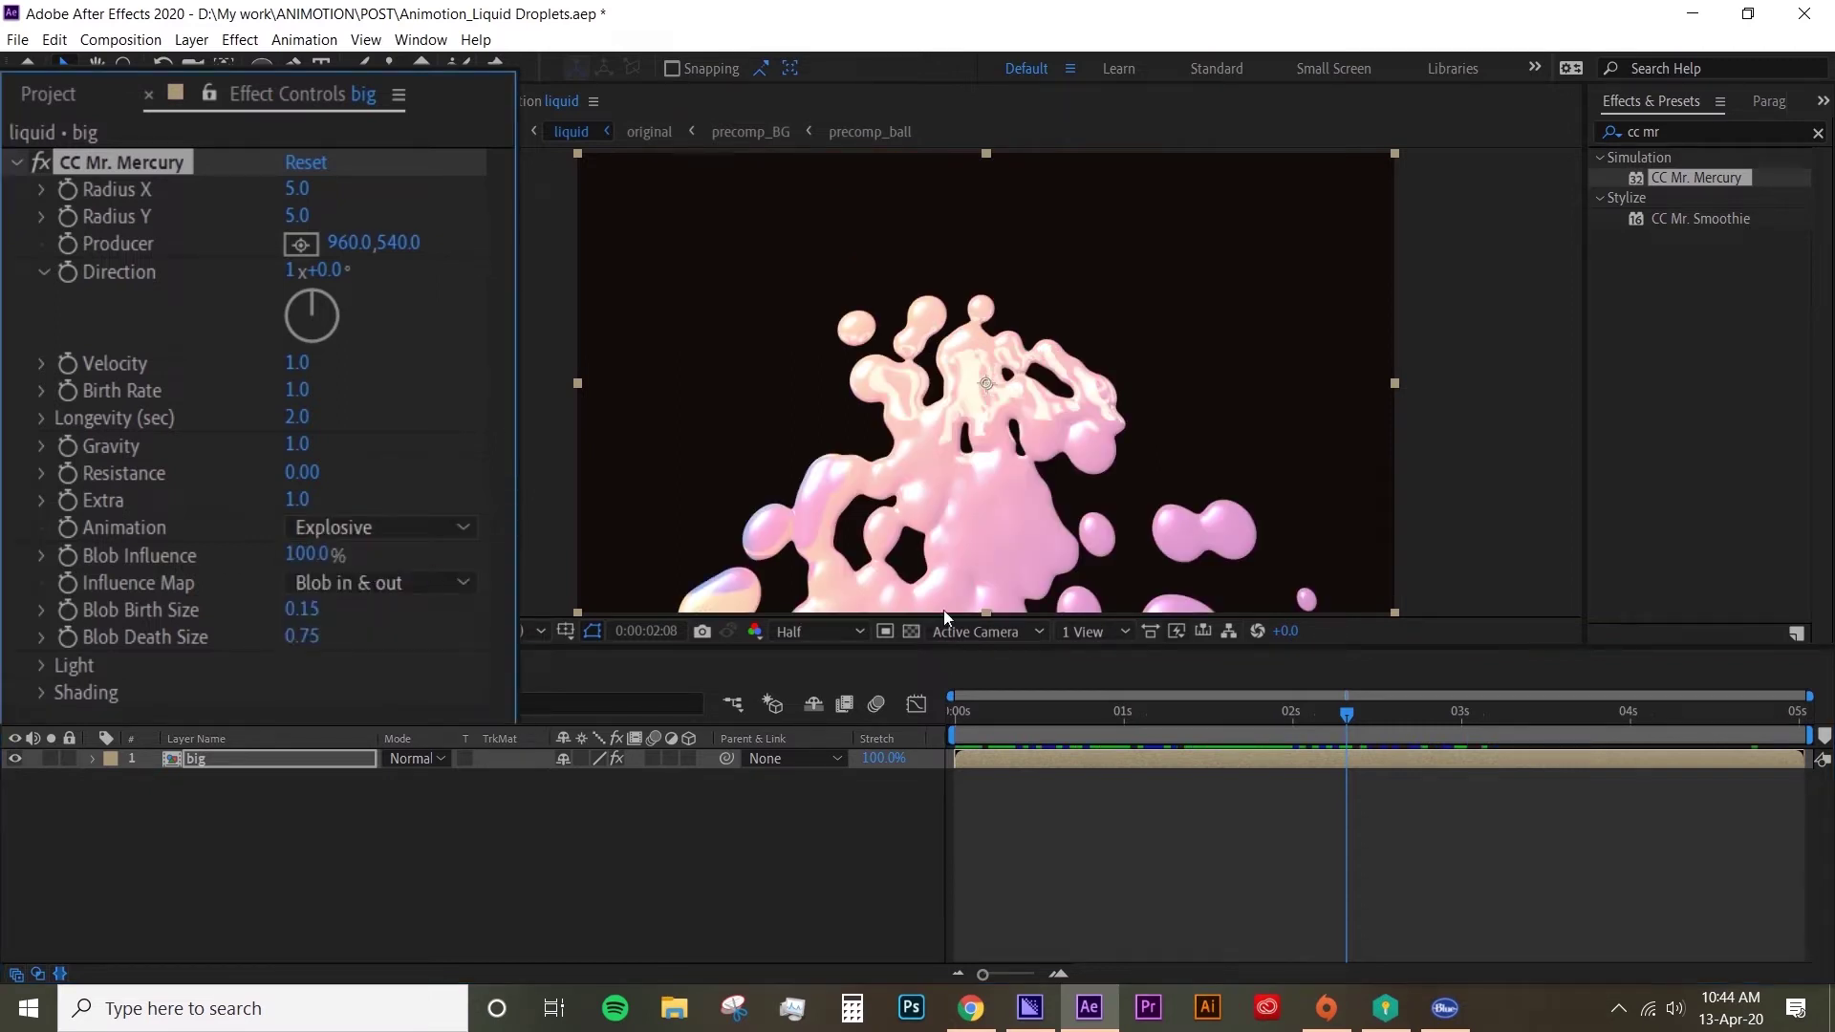
drag(973, 717, 1170, 693)
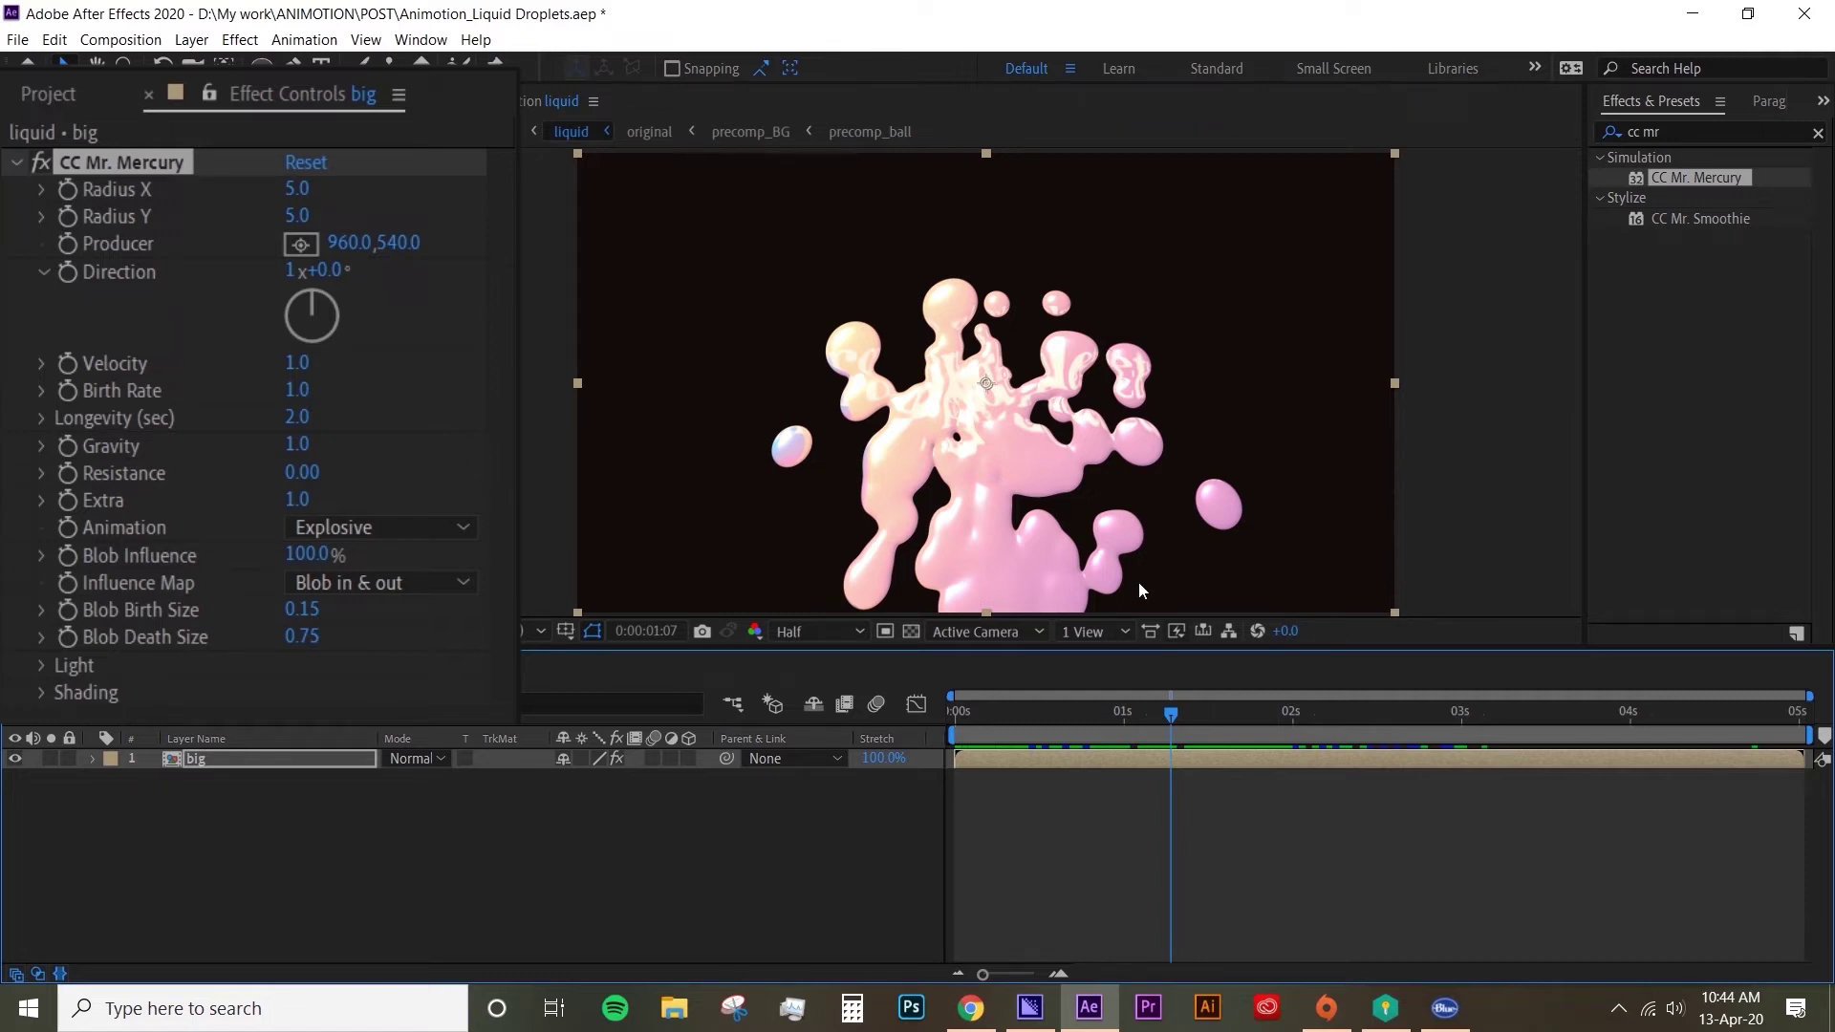
Set Radius X to 96, Radius Y to 41, and place the Producer near top centre (985.7,163.9).
drag(988, 698, 1204, 737)
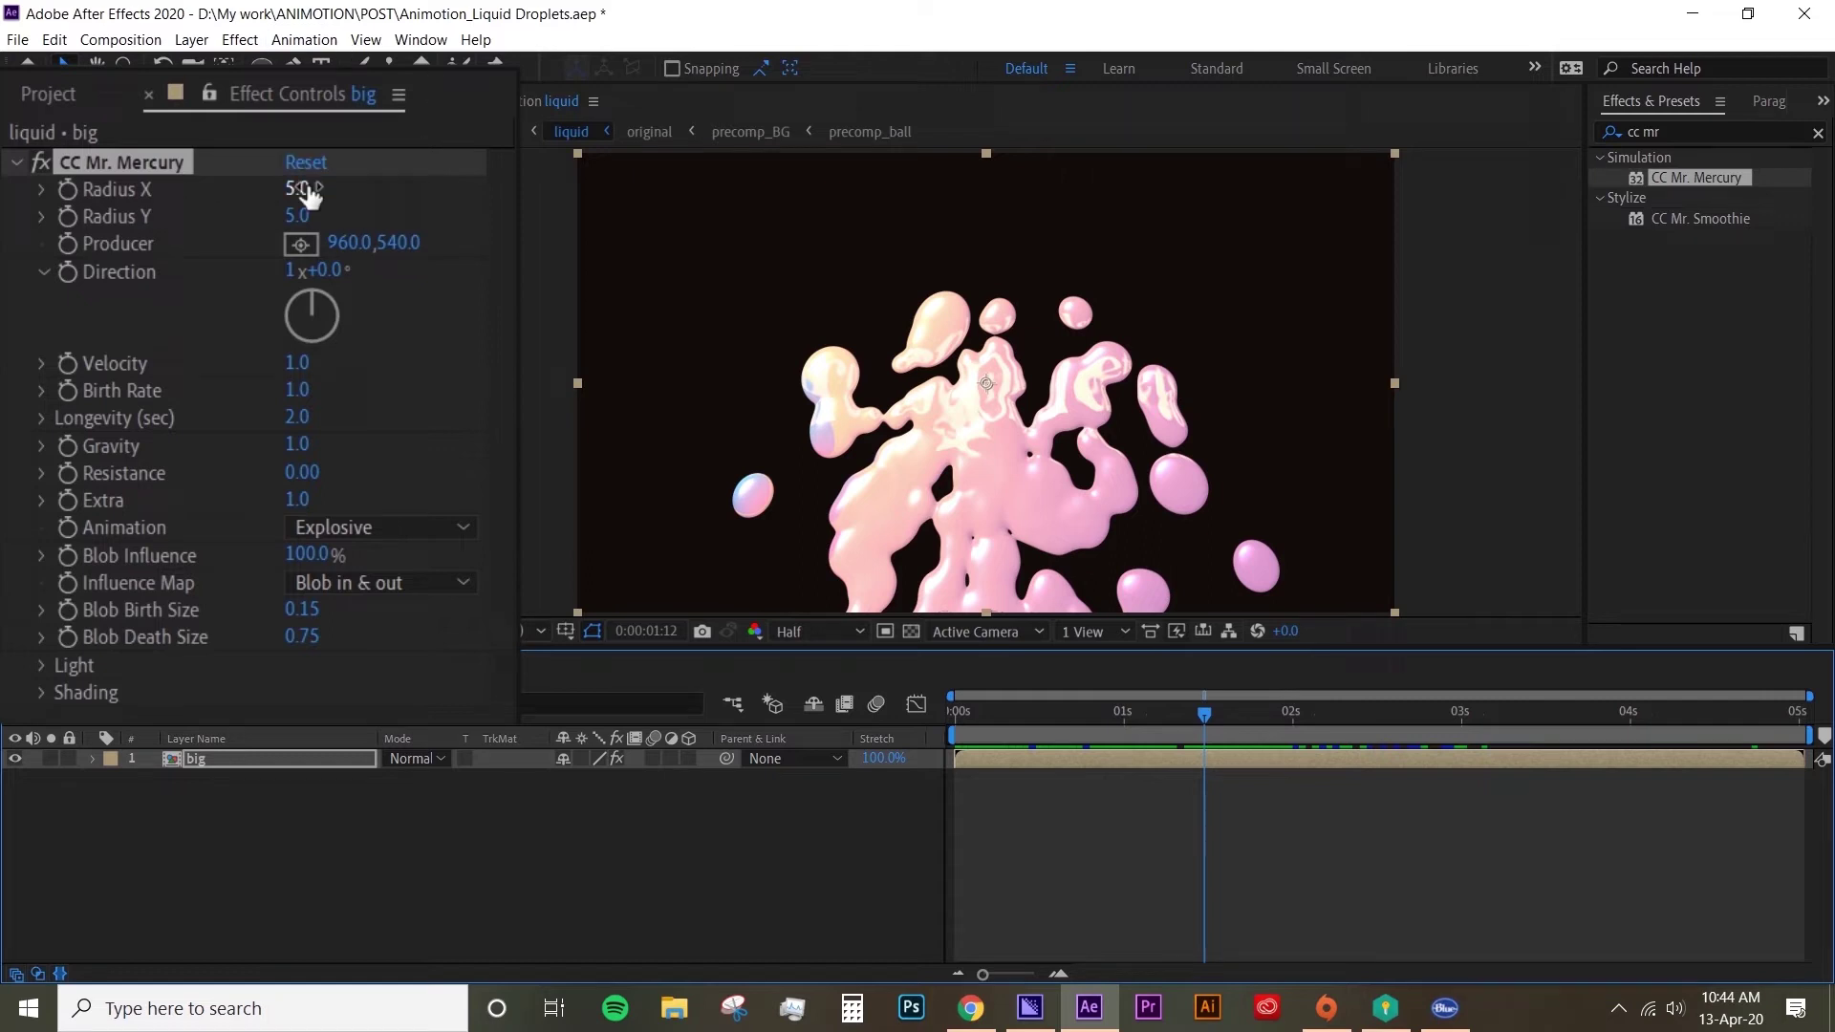
drag(304, 189, 431, 170)
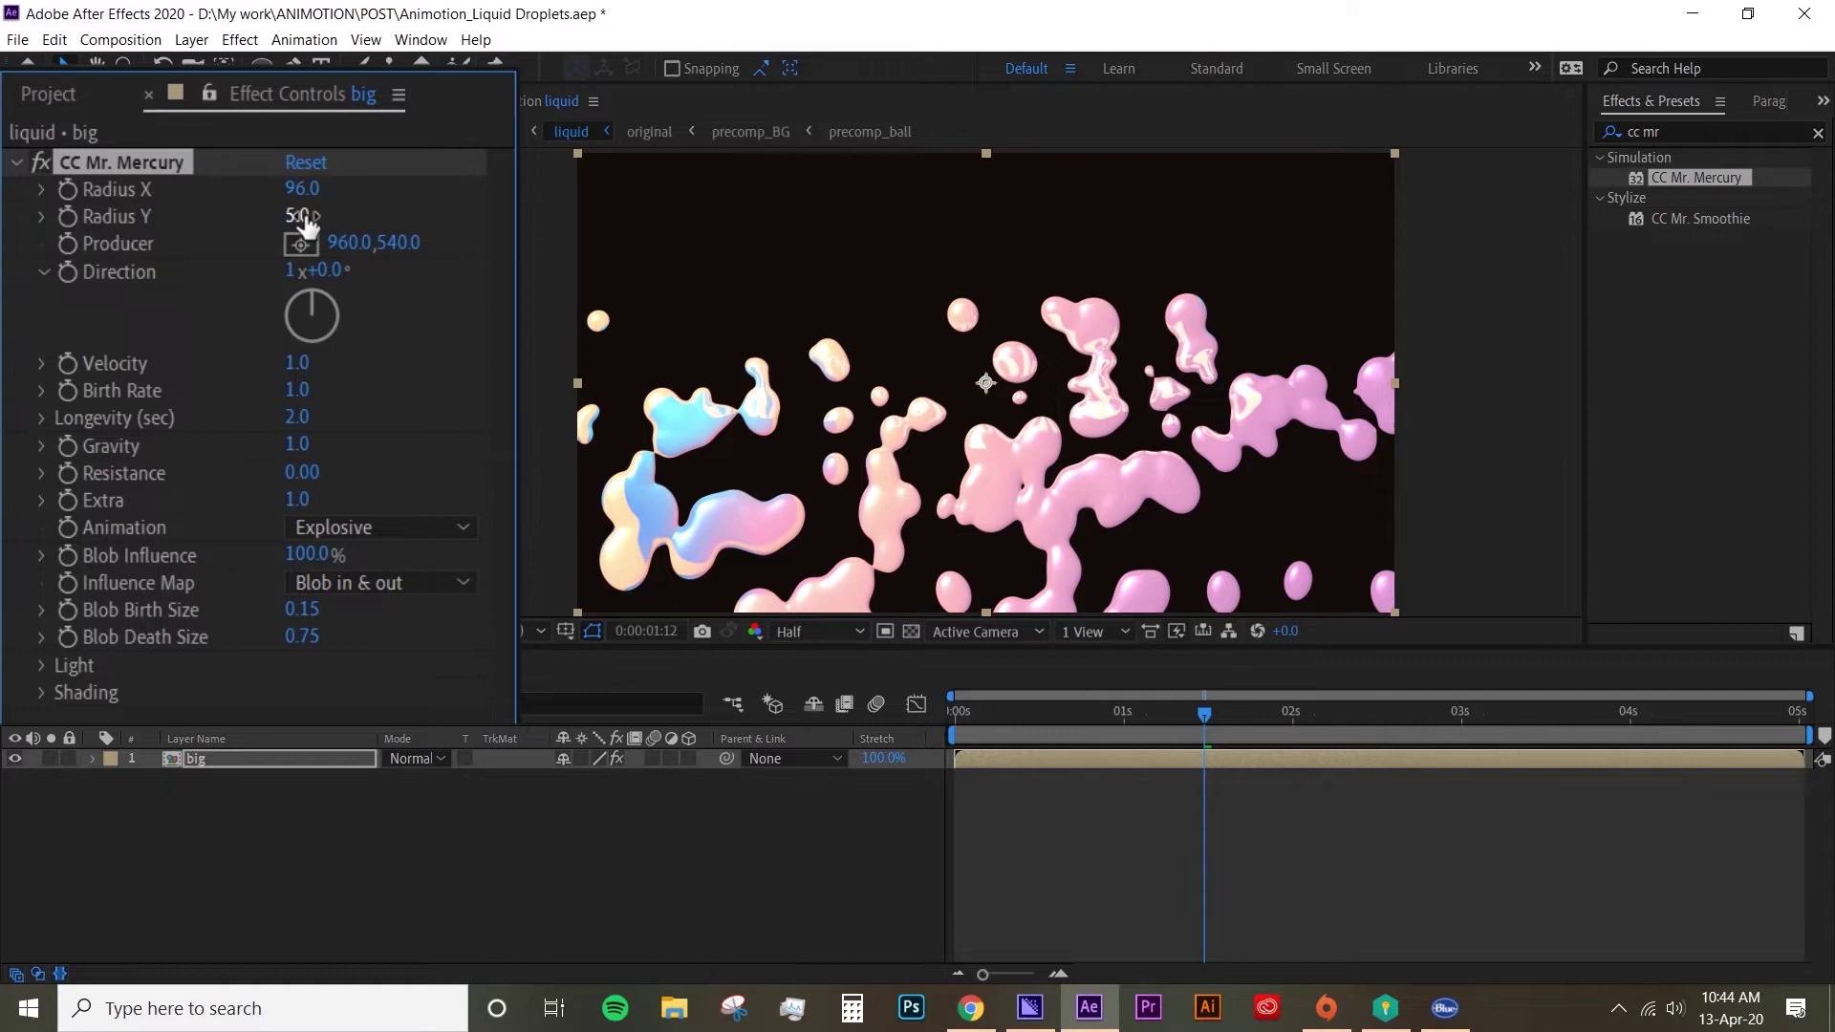
drag(304, 218, 366, 217)
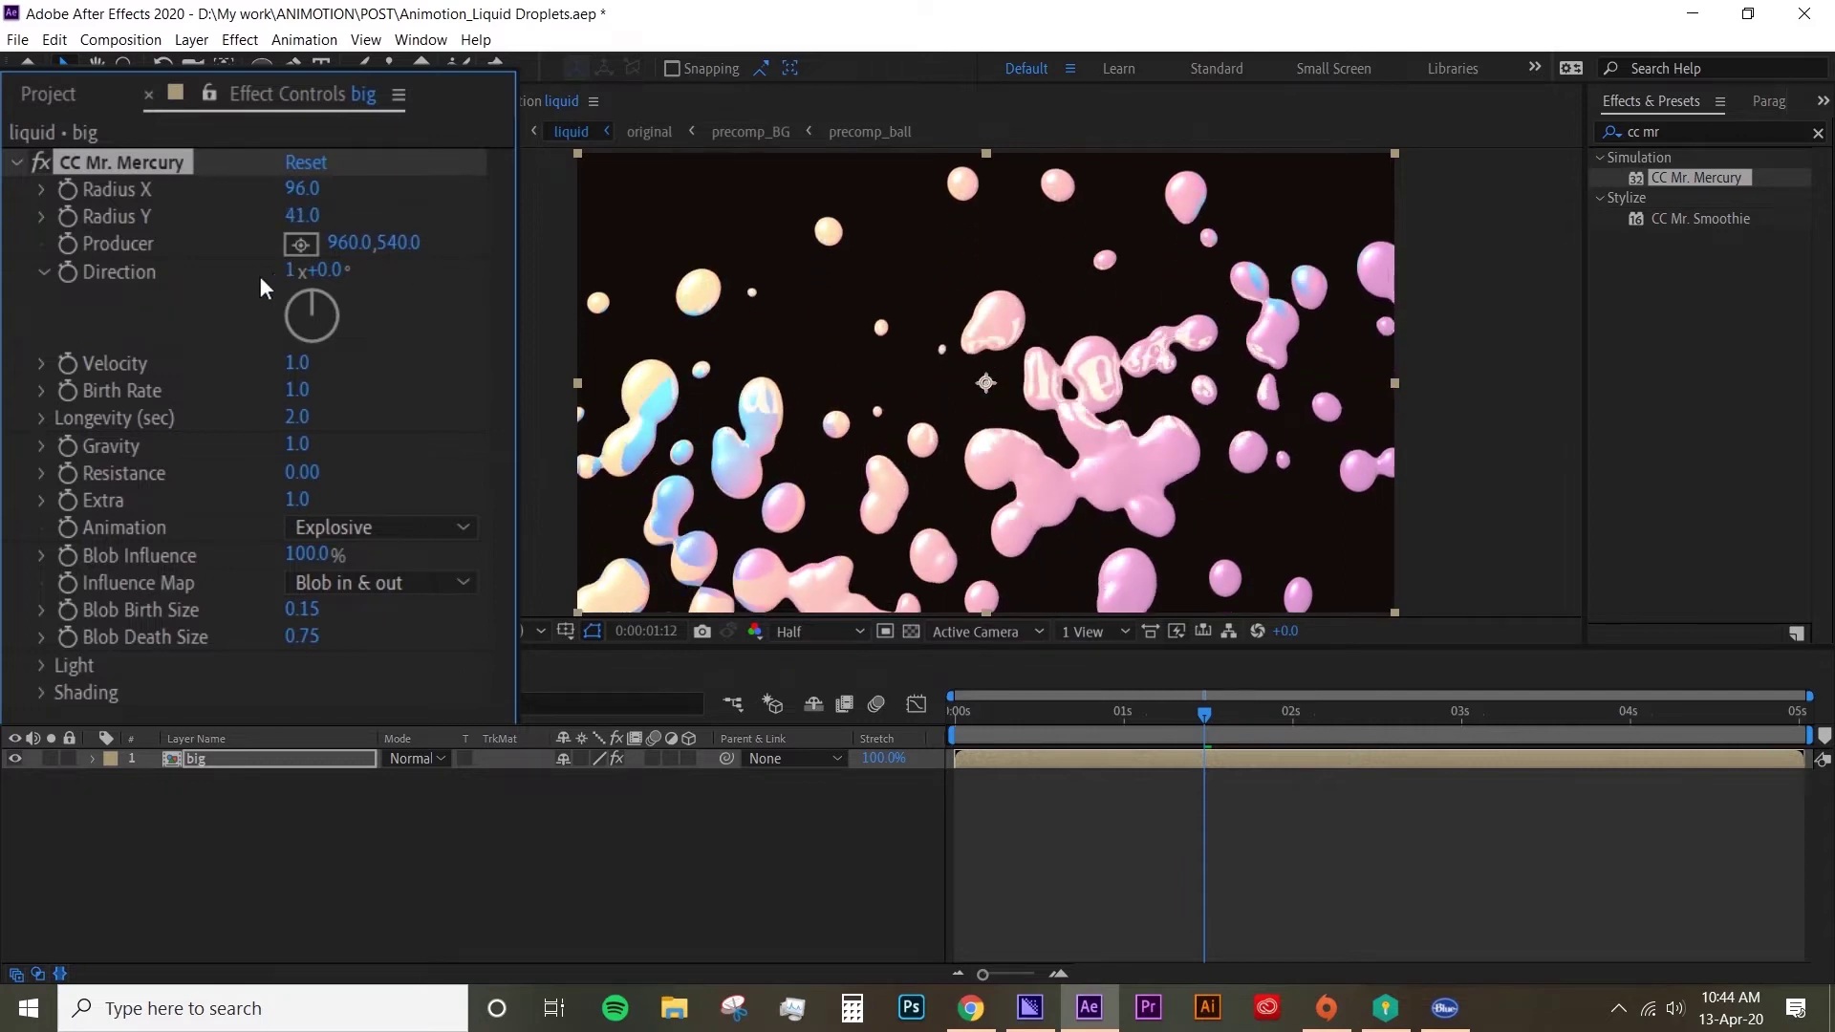
click(300, 245)
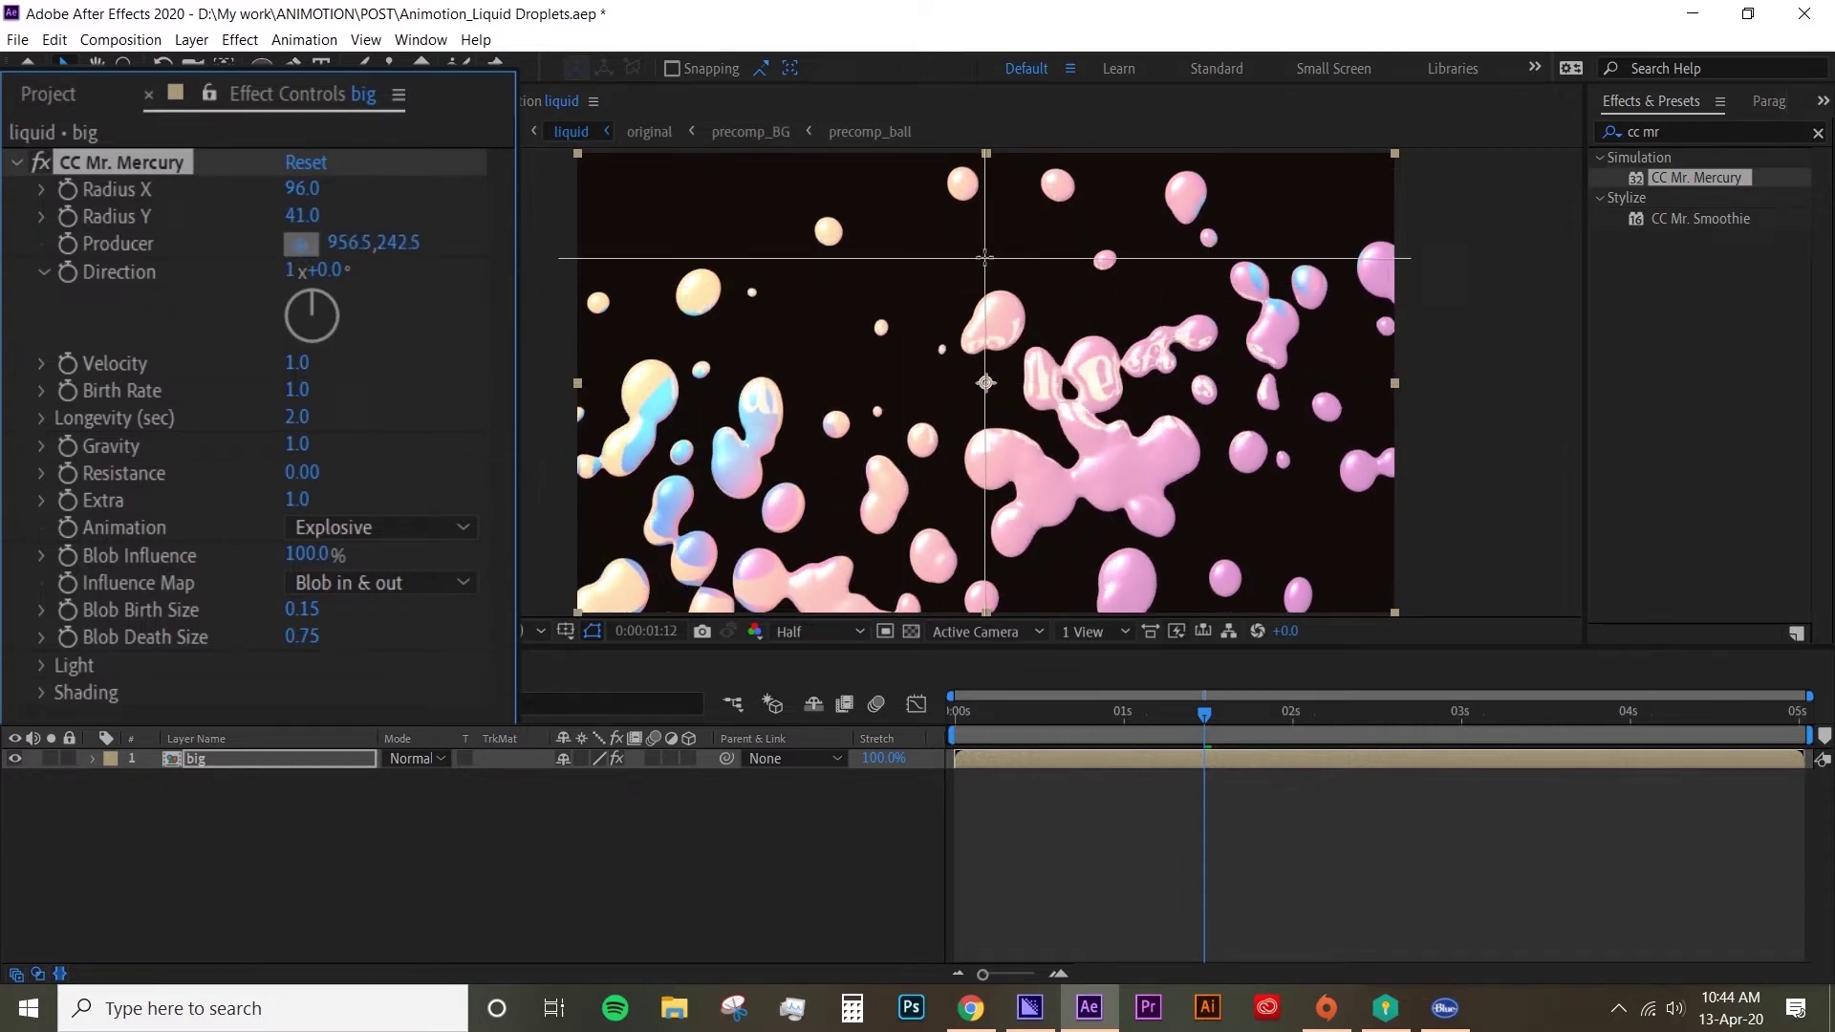
click(999, 212)
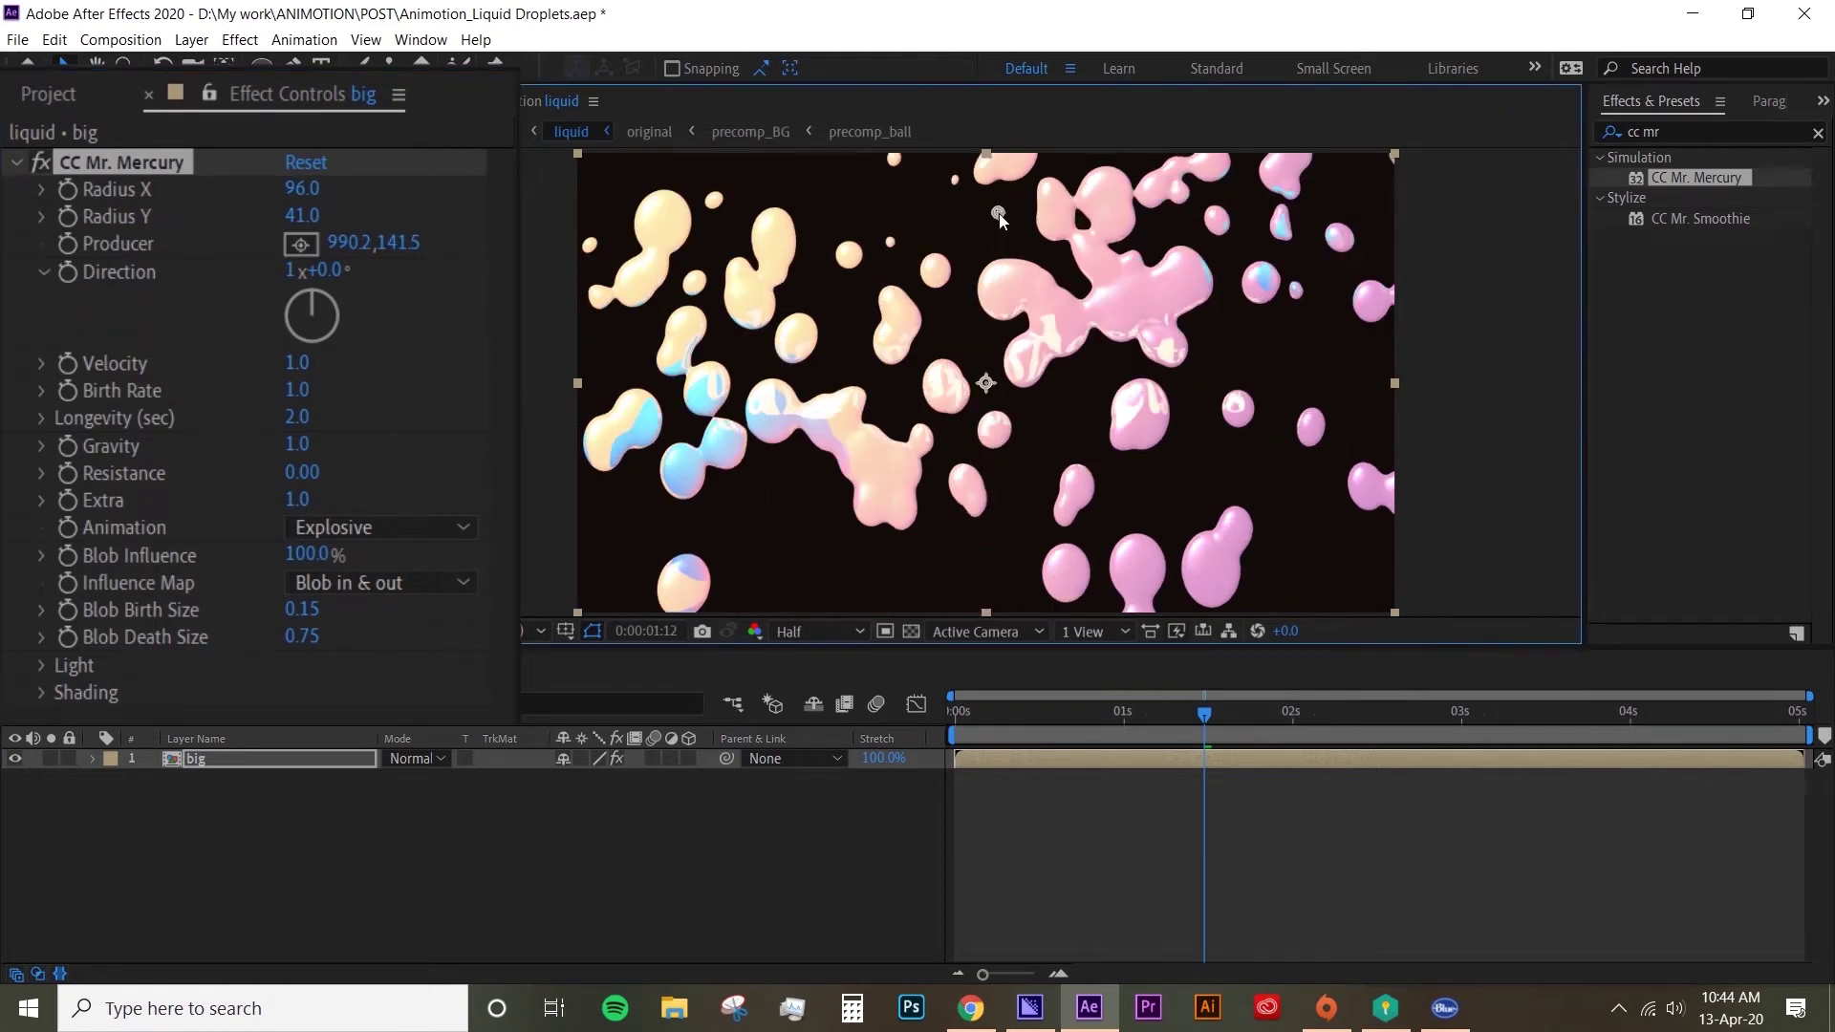
drag(999, 214, 997, 223)
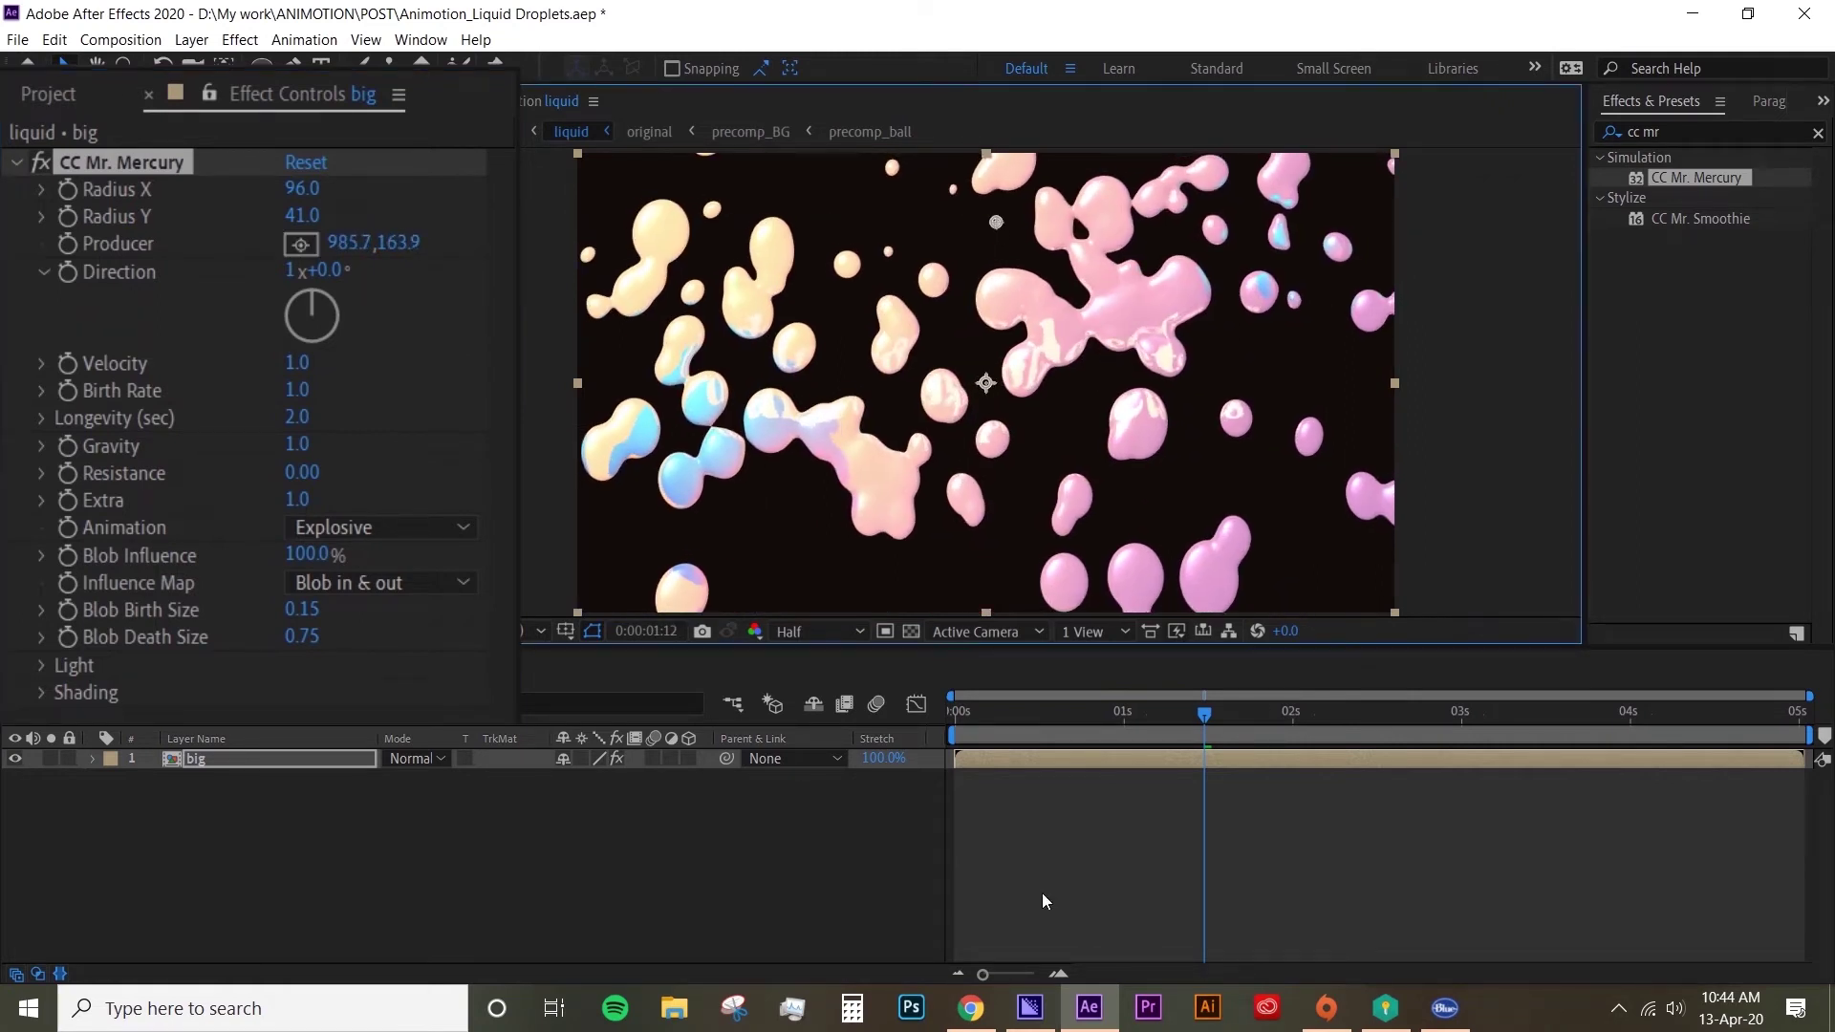
drag(980, 732, 1362, 738)
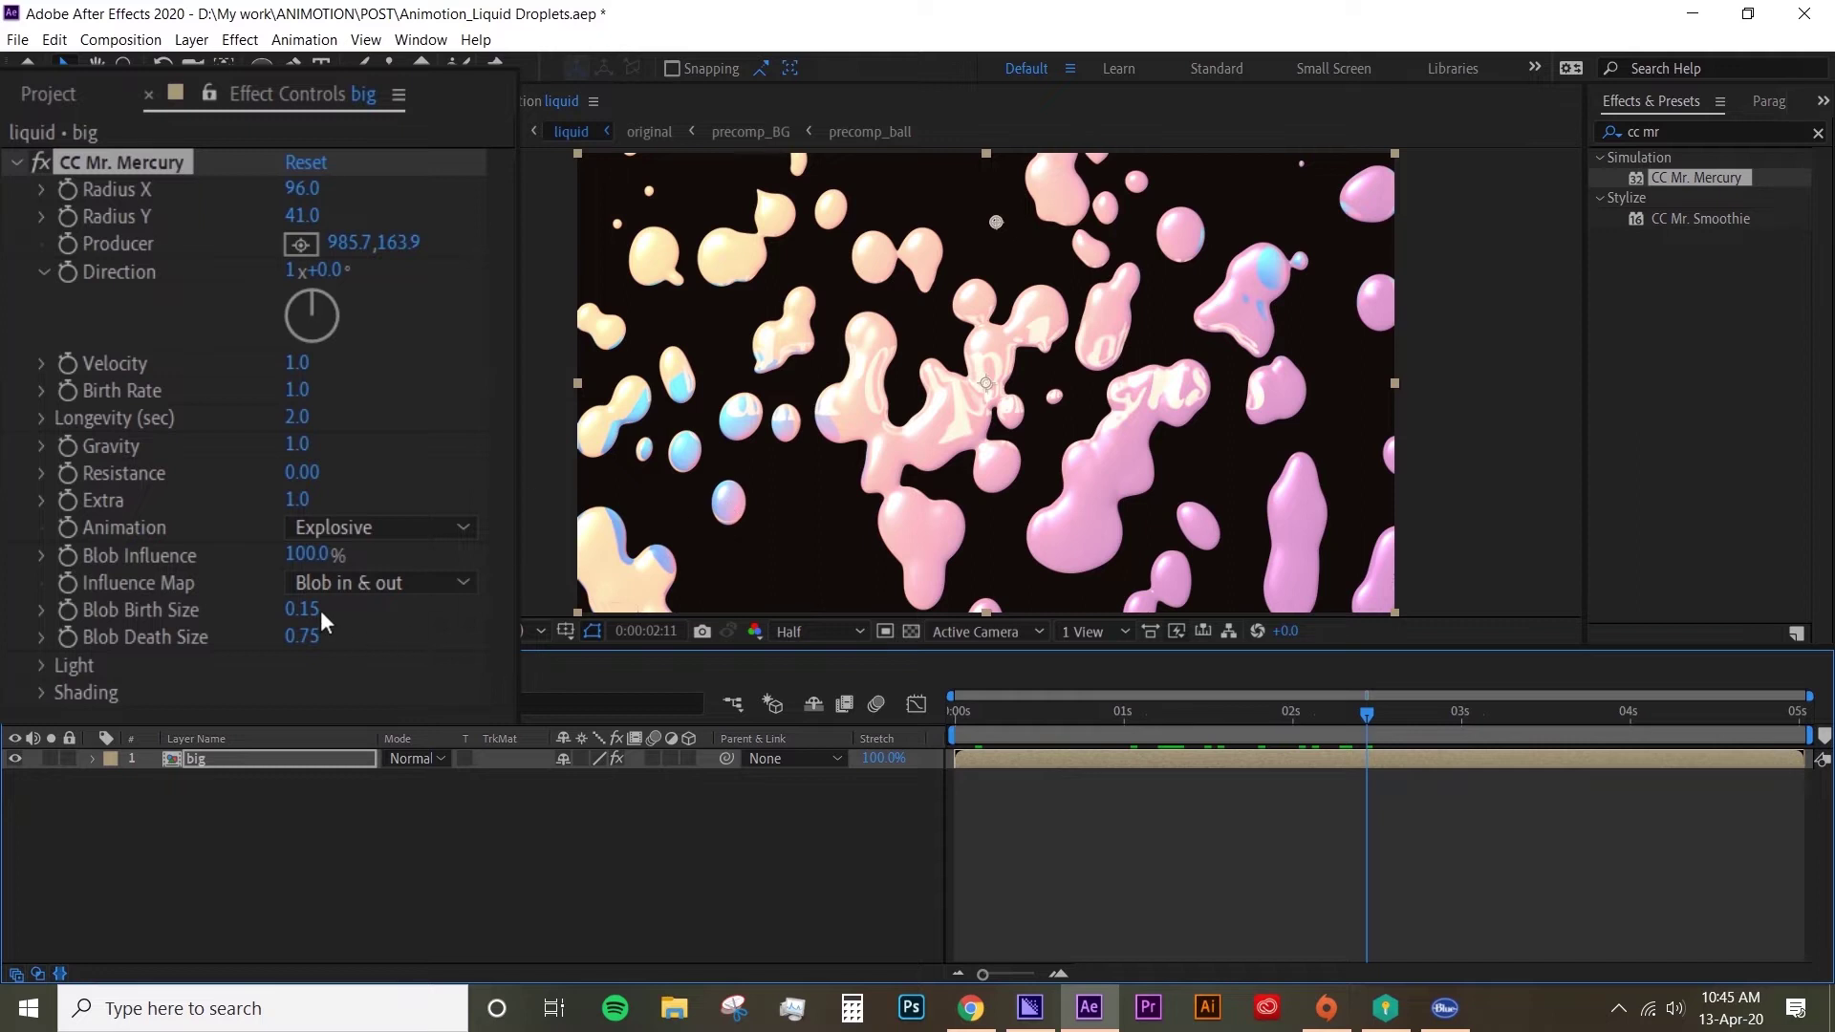
Set Birth Rate 0.1, Blob Birth Size 1.91 and Blob Death Size 0.80, then preview.
click(297, 392)
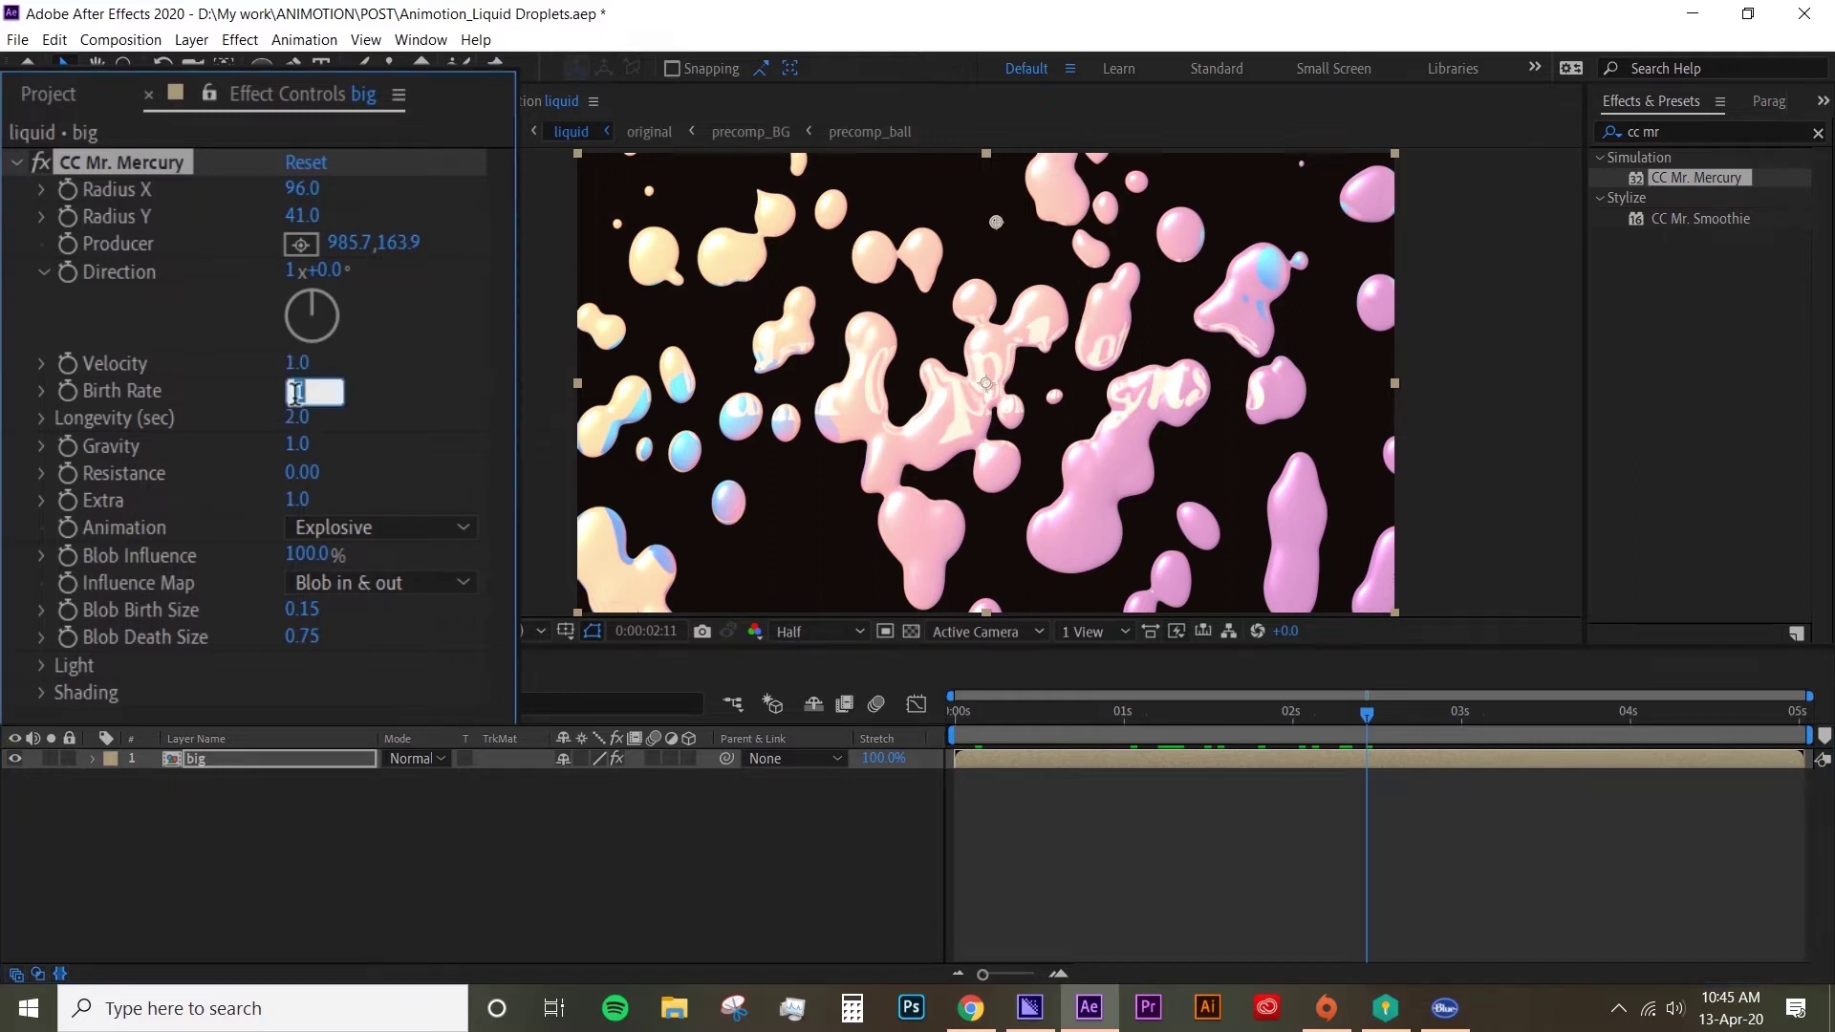
text(0.1)
key(Return)
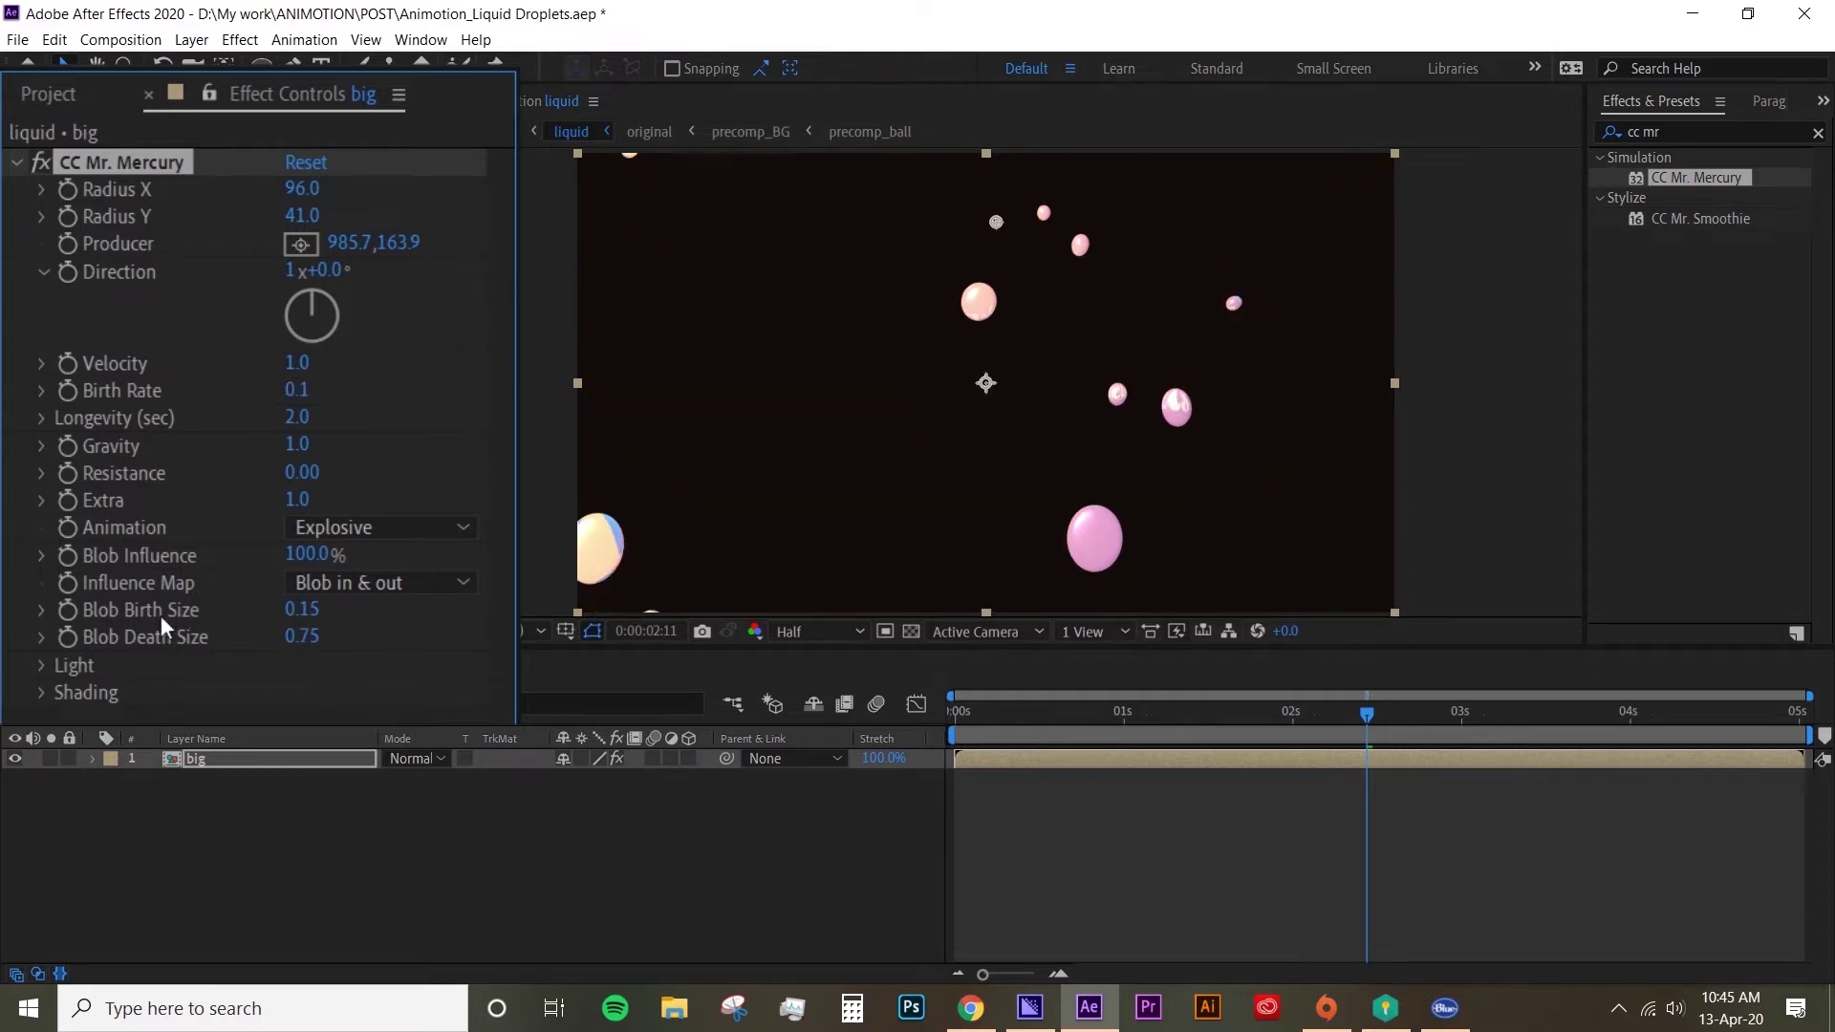
drag(310, 619, 589, 607)
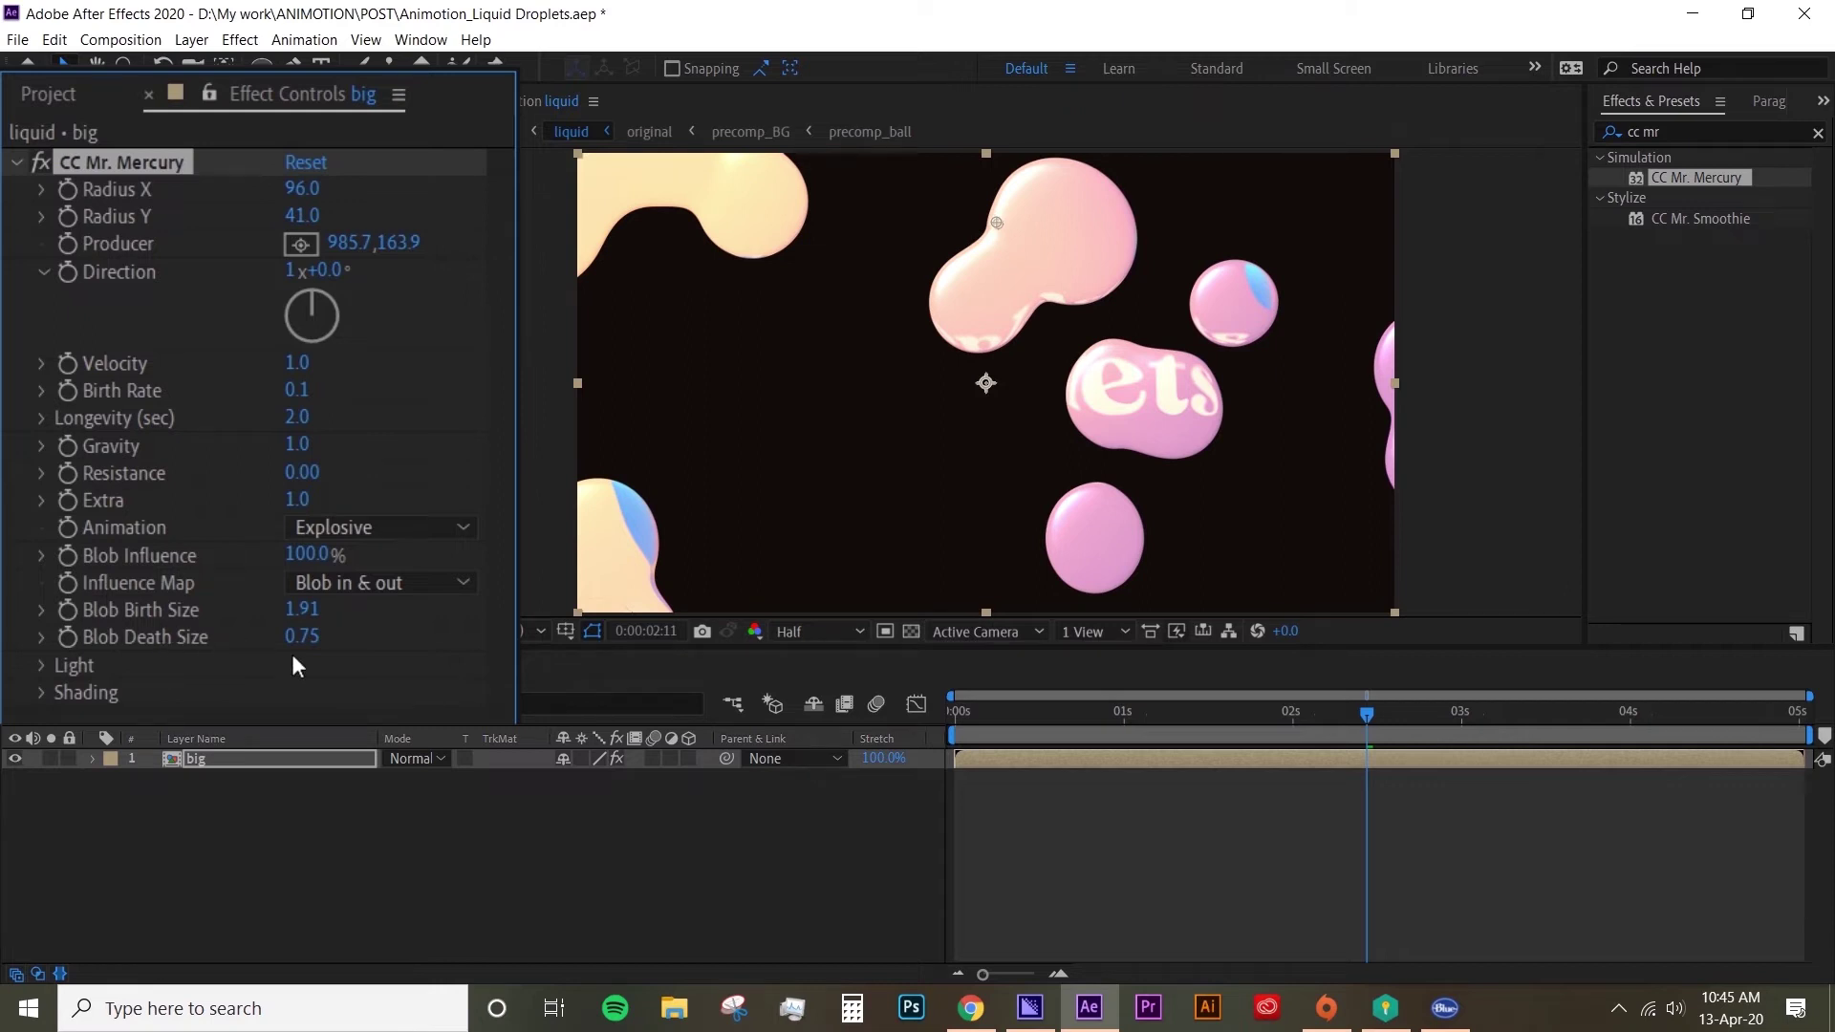
drag(307, 640, 330, 653)
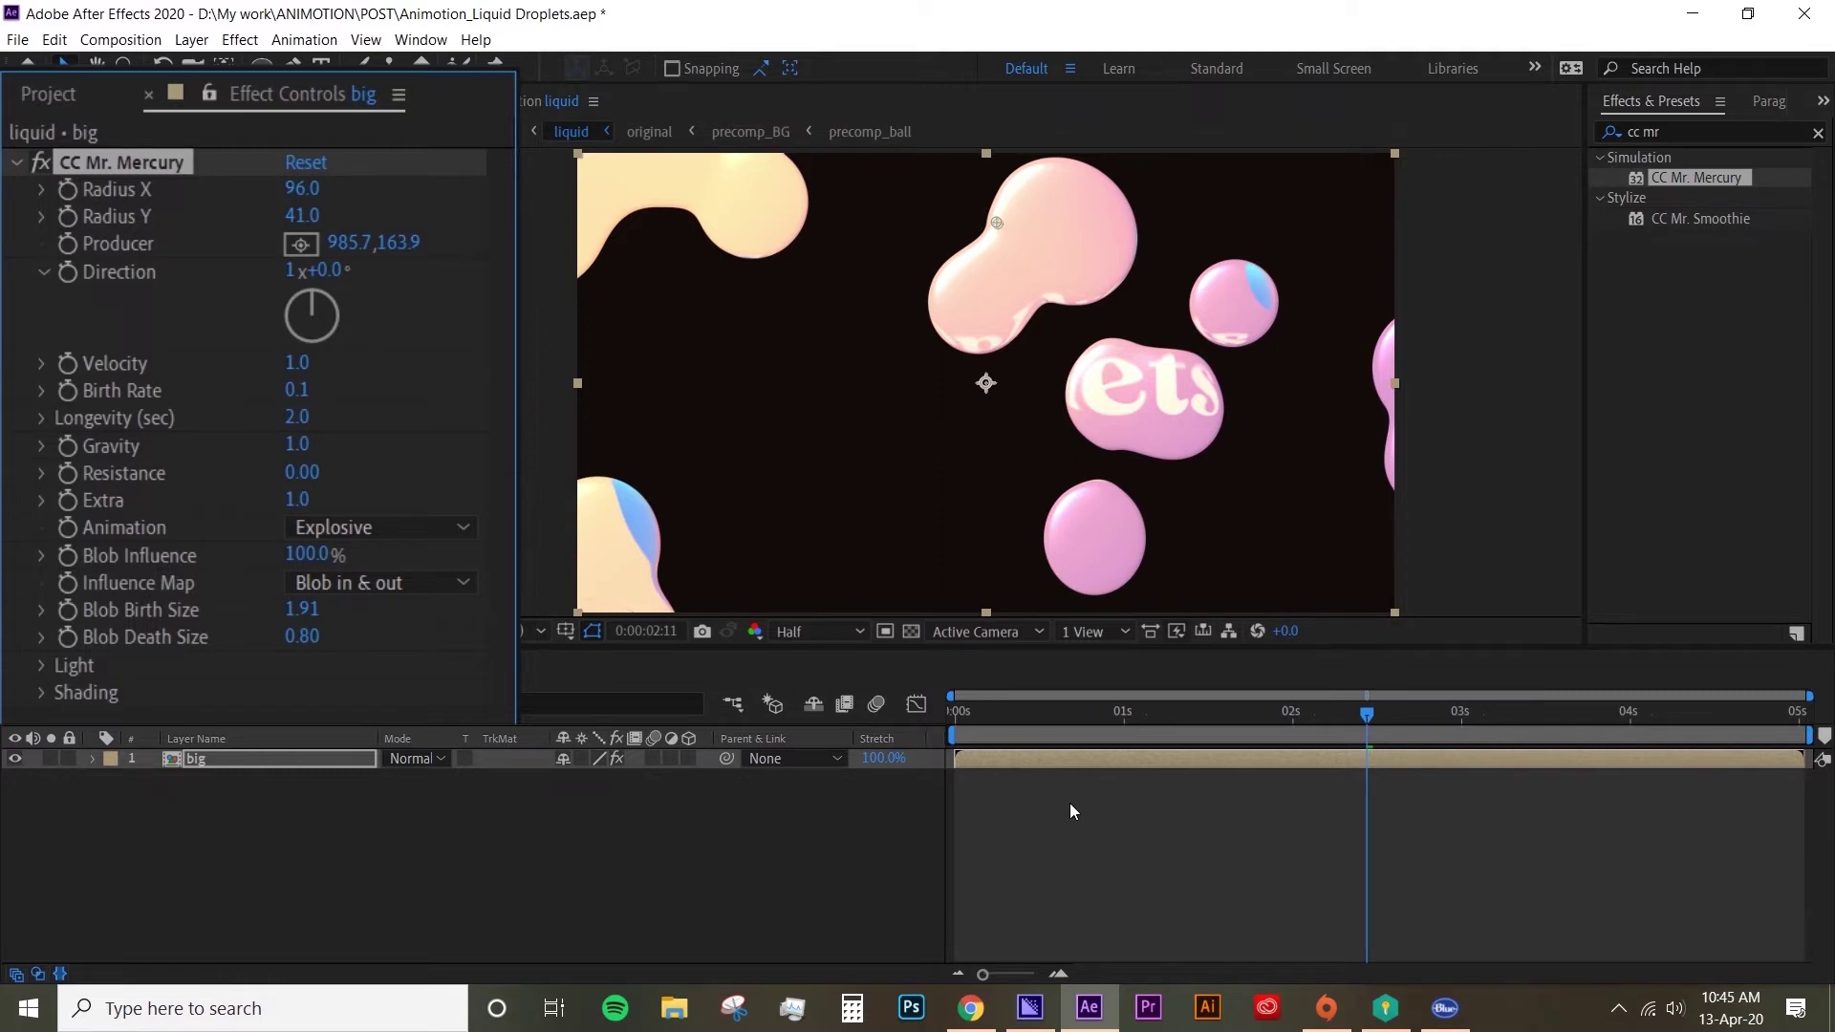
key(space)
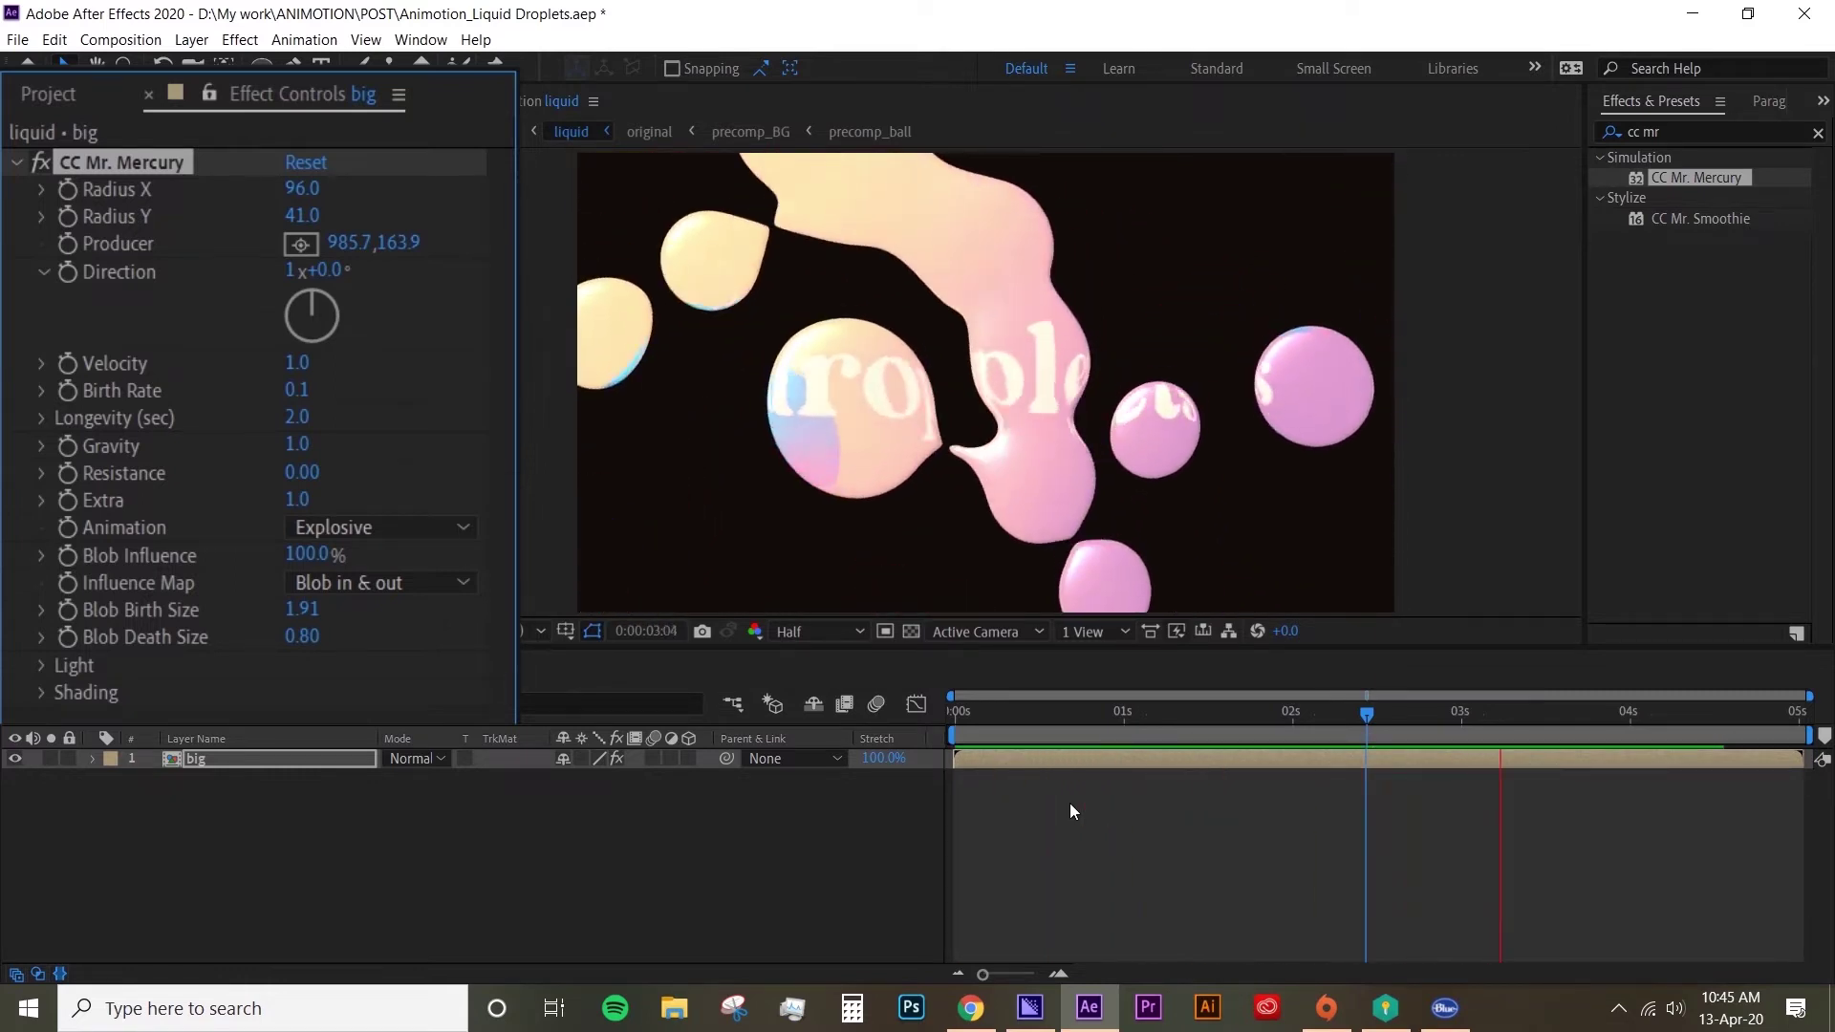
Set CC Mr. Mercury Velocity to 0.1 and preview the slower droplets.
key(space)
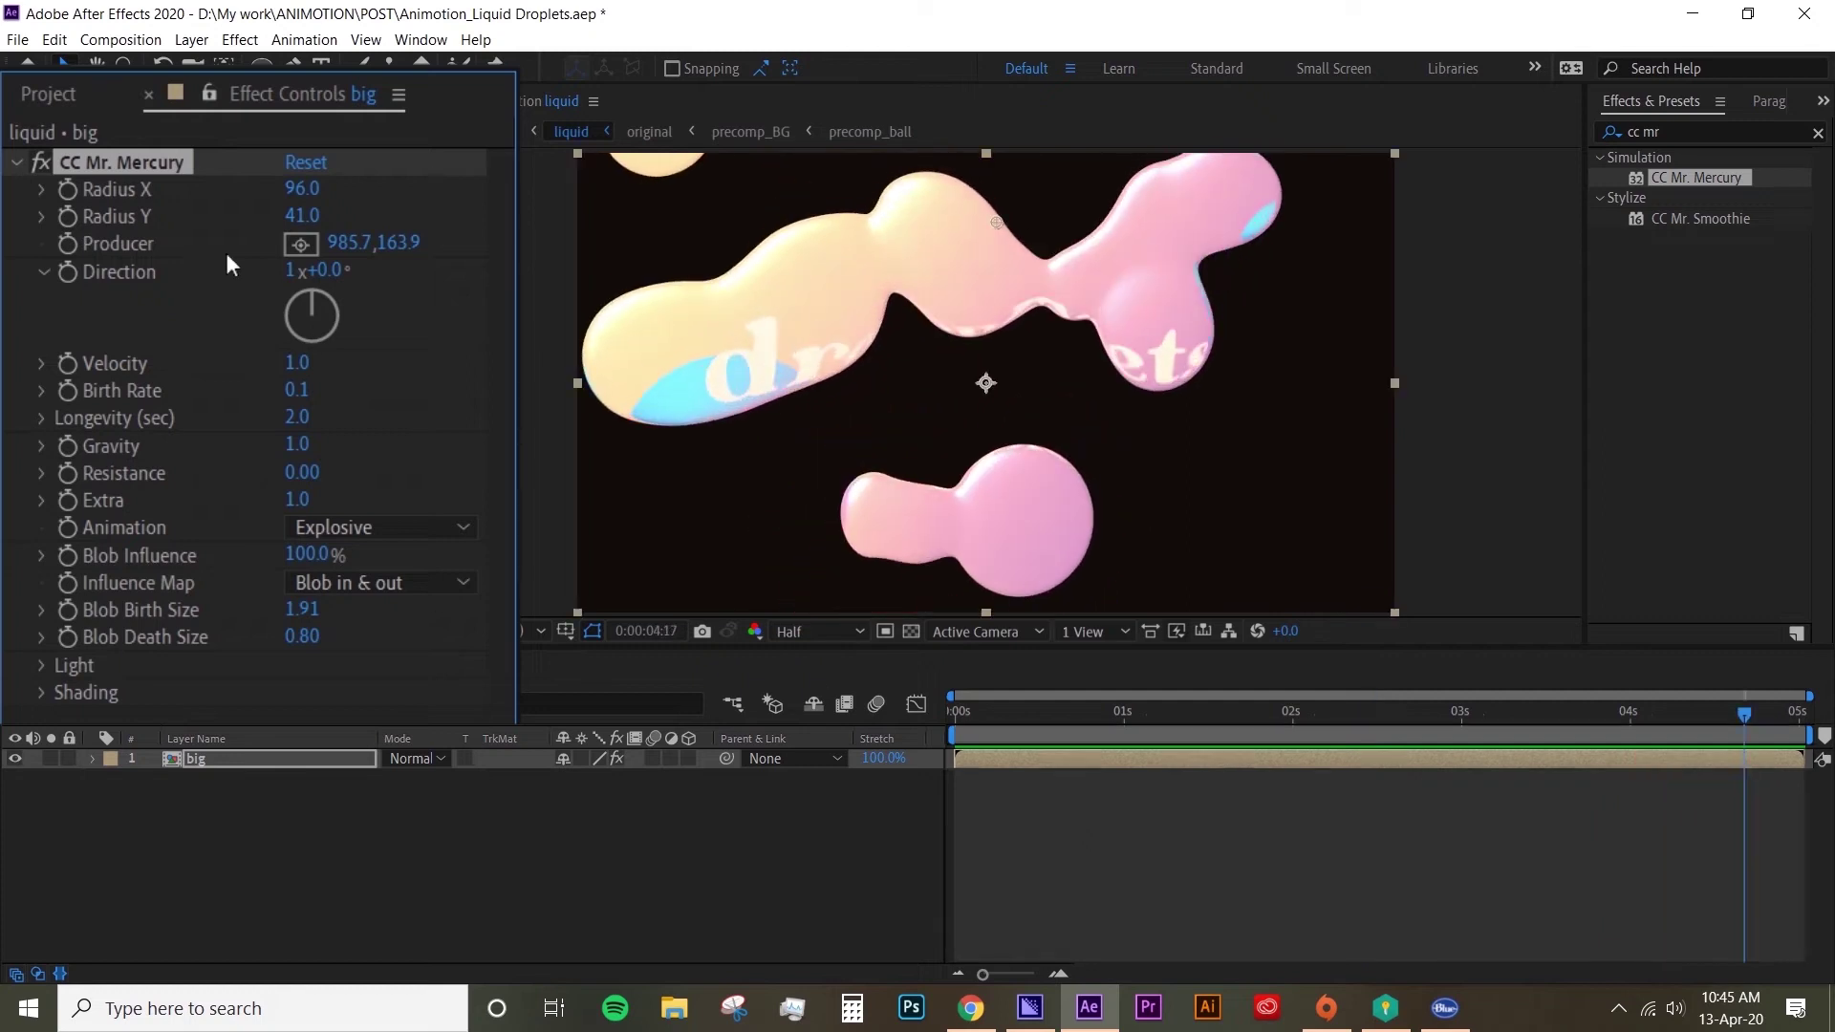
click(299, 364)
text(0)
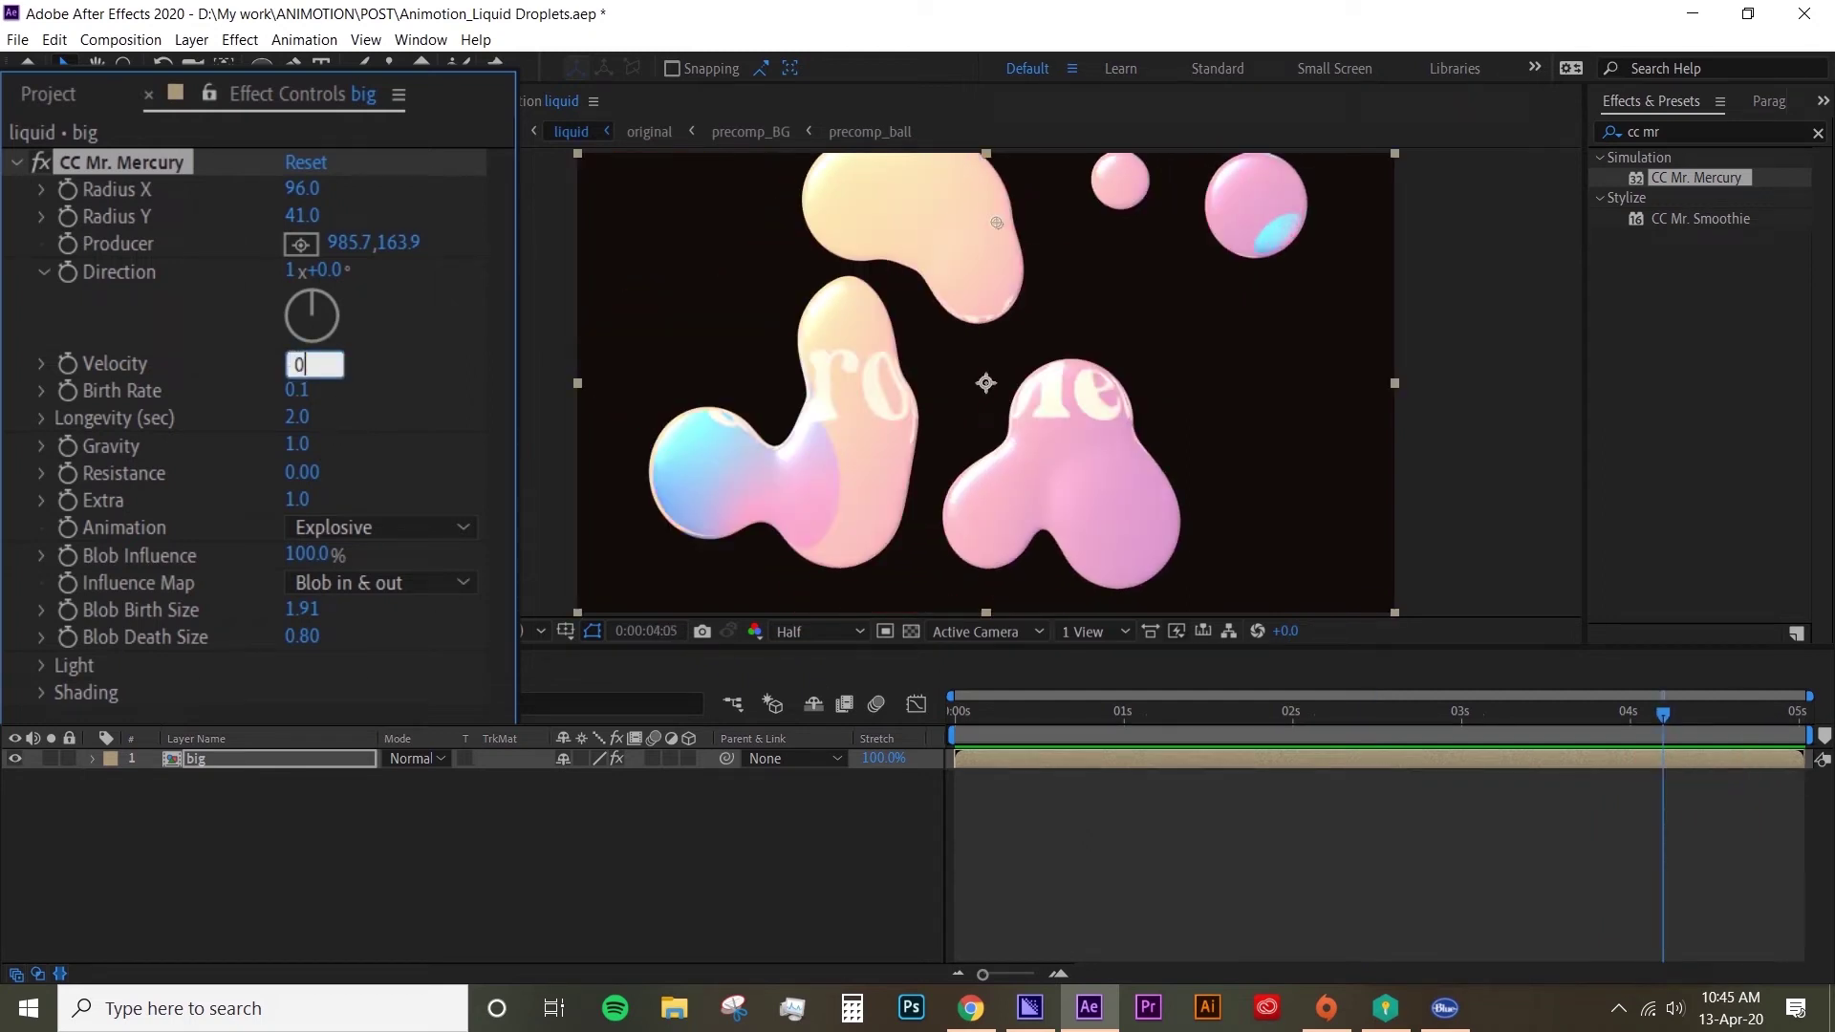
text(.1)
key(Return)
key(space)
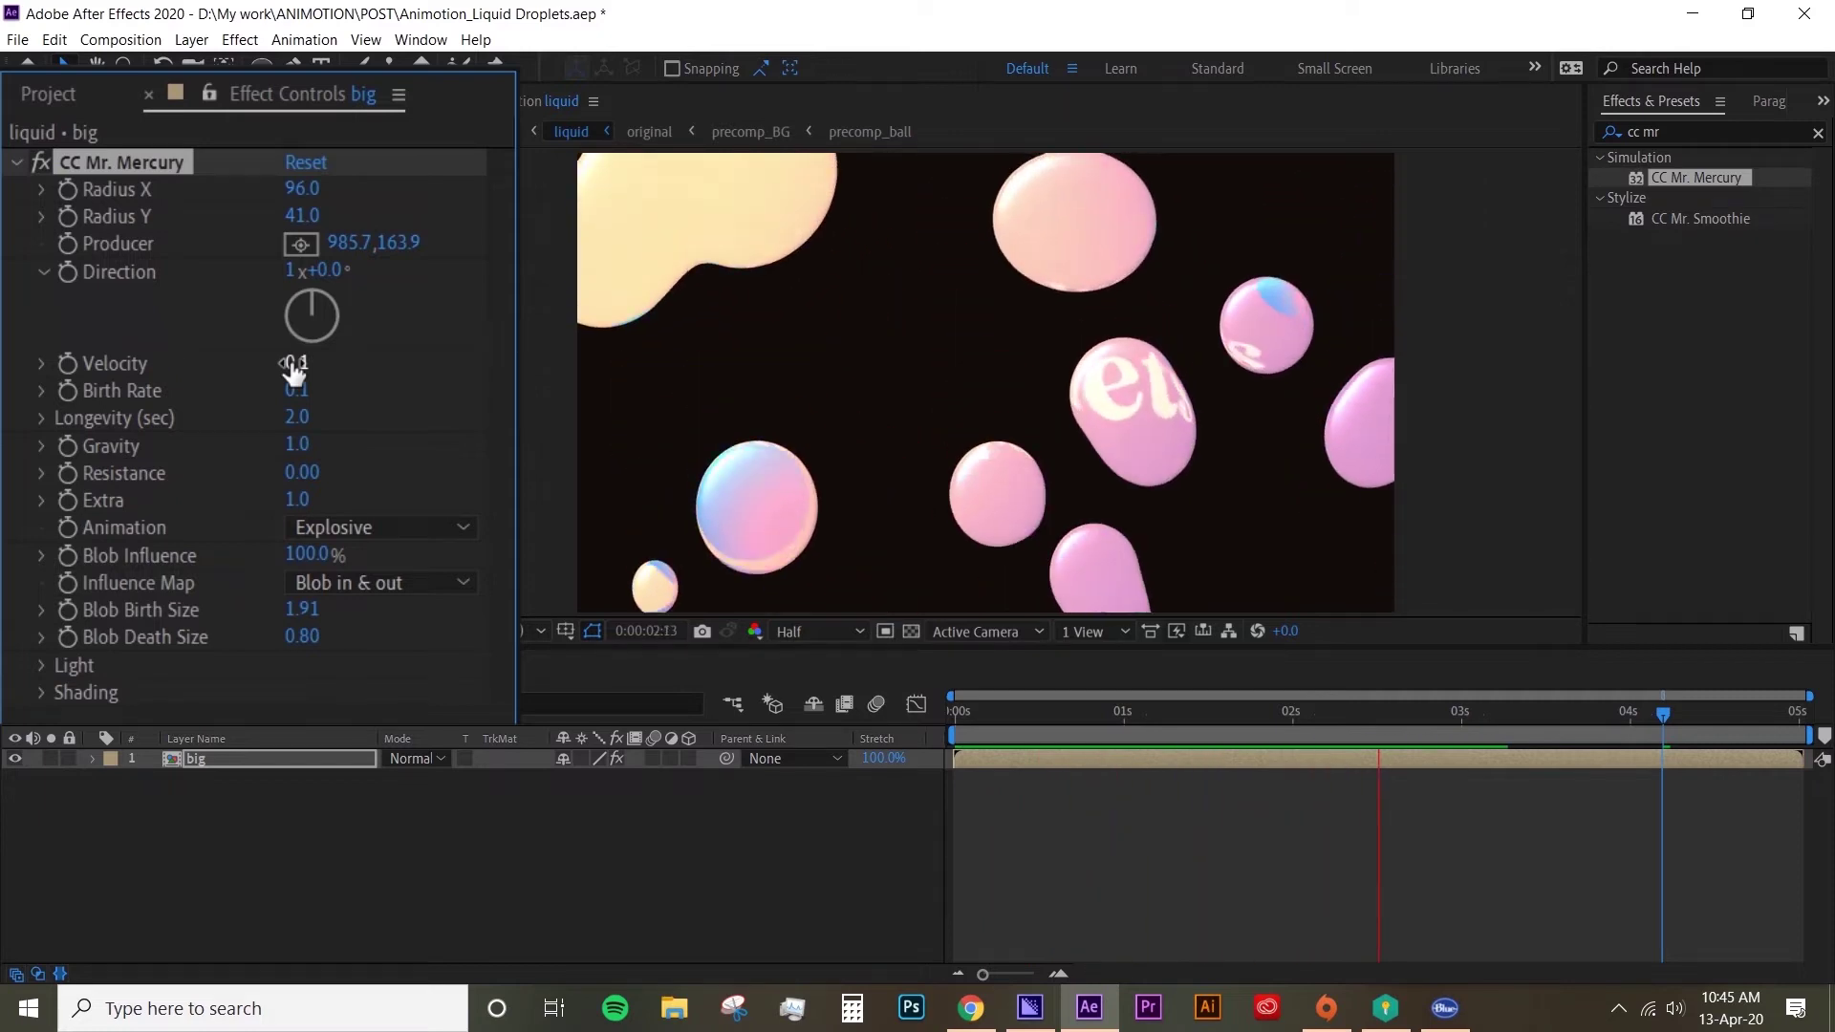
key(space)
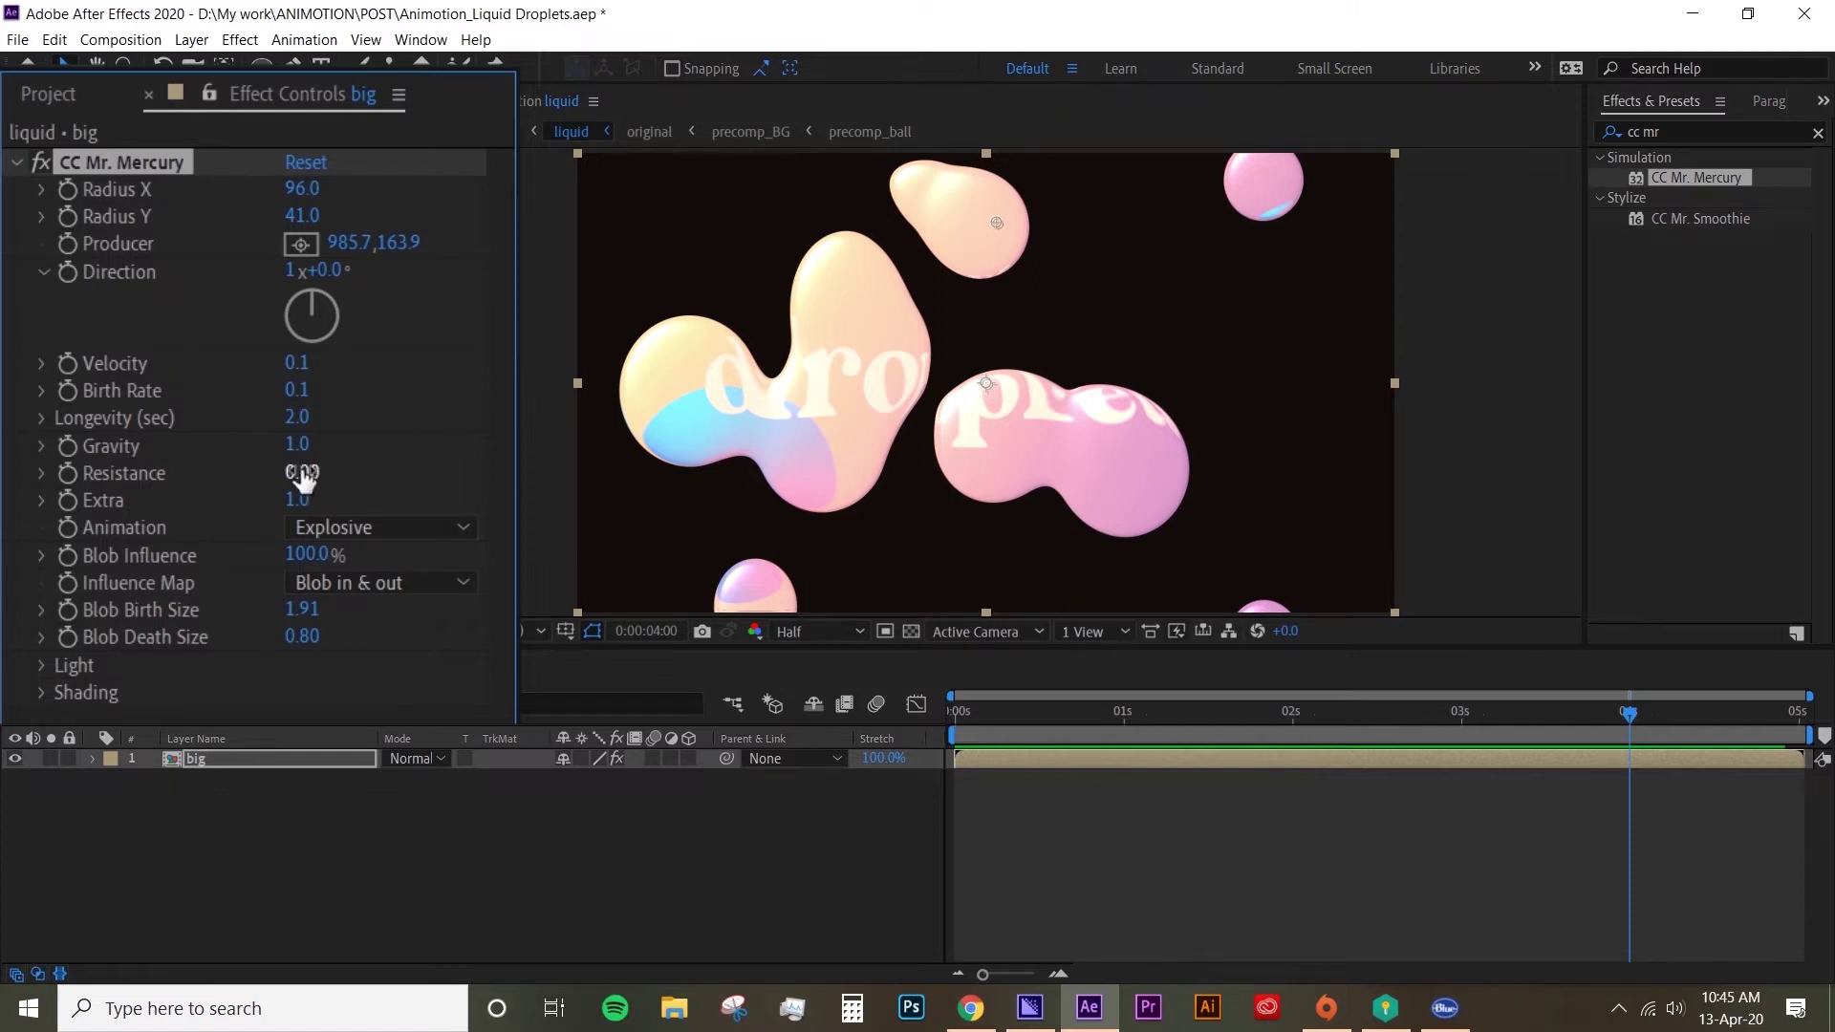
Lower Resistance to 0.50 and preview the stretchier blobs.
click(302, 472)
text(1)
key(Return)
key(space)
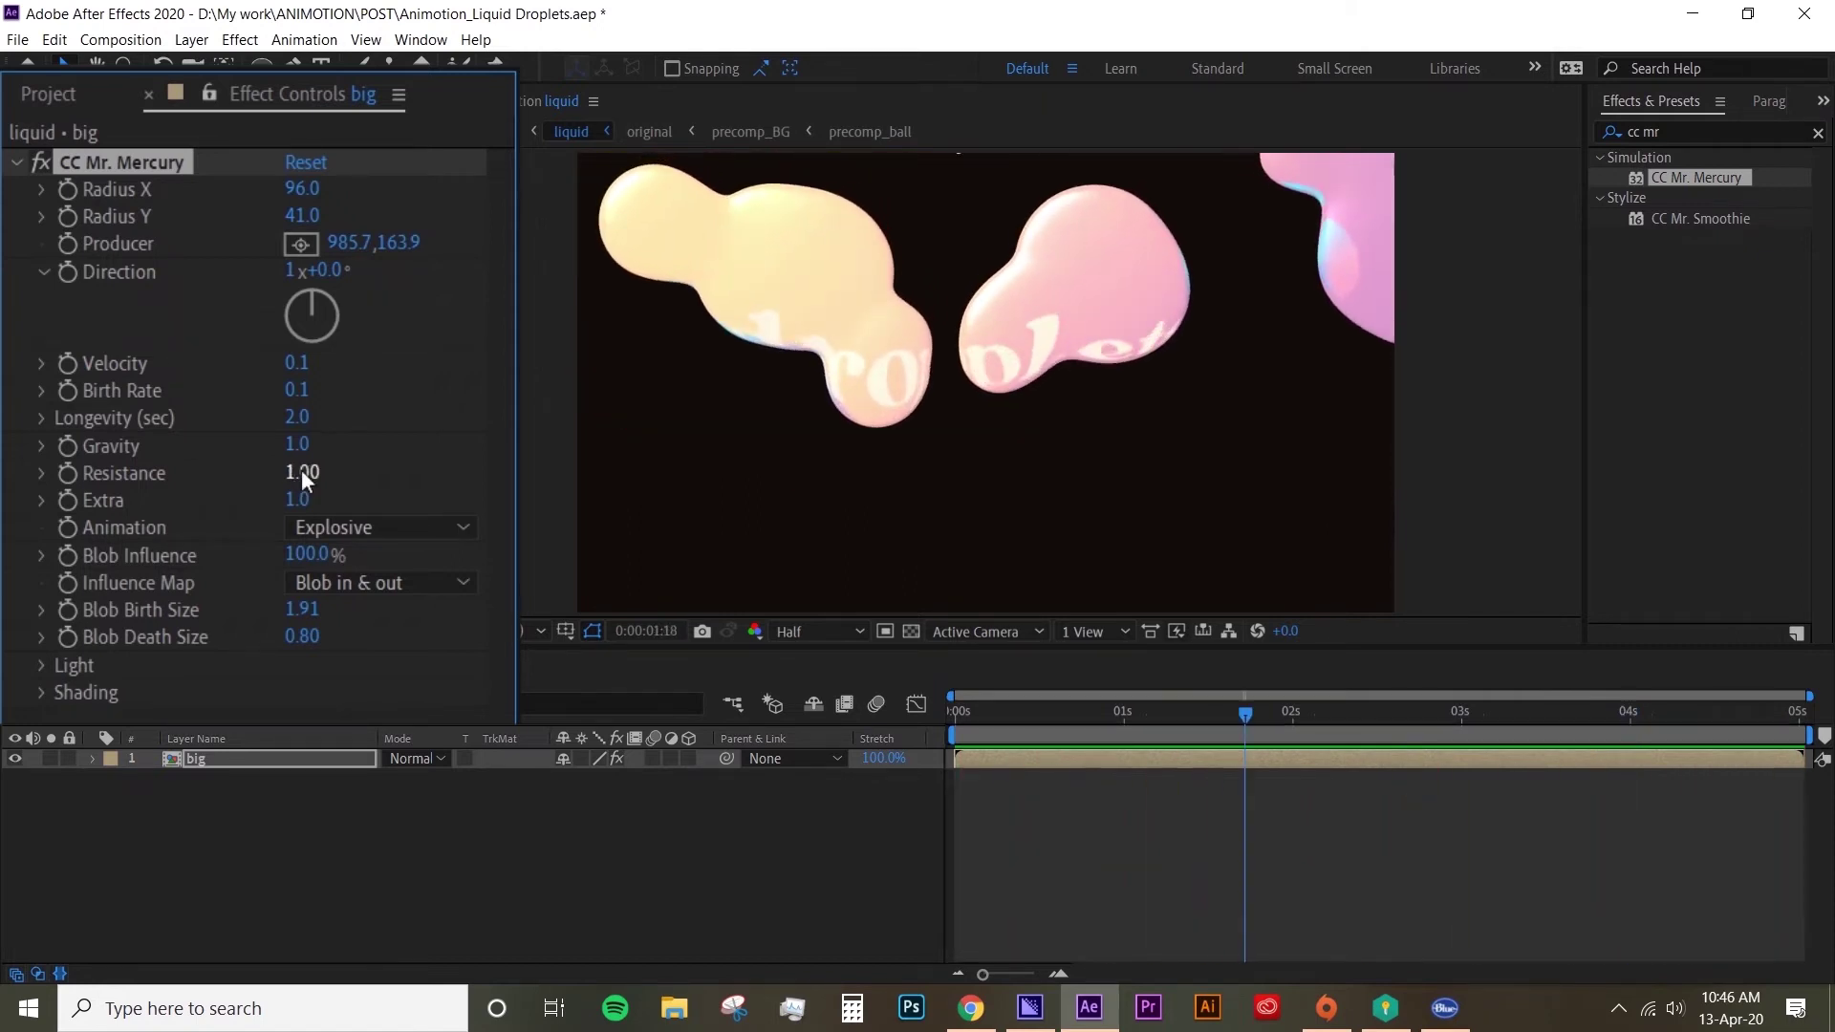
key(Return)
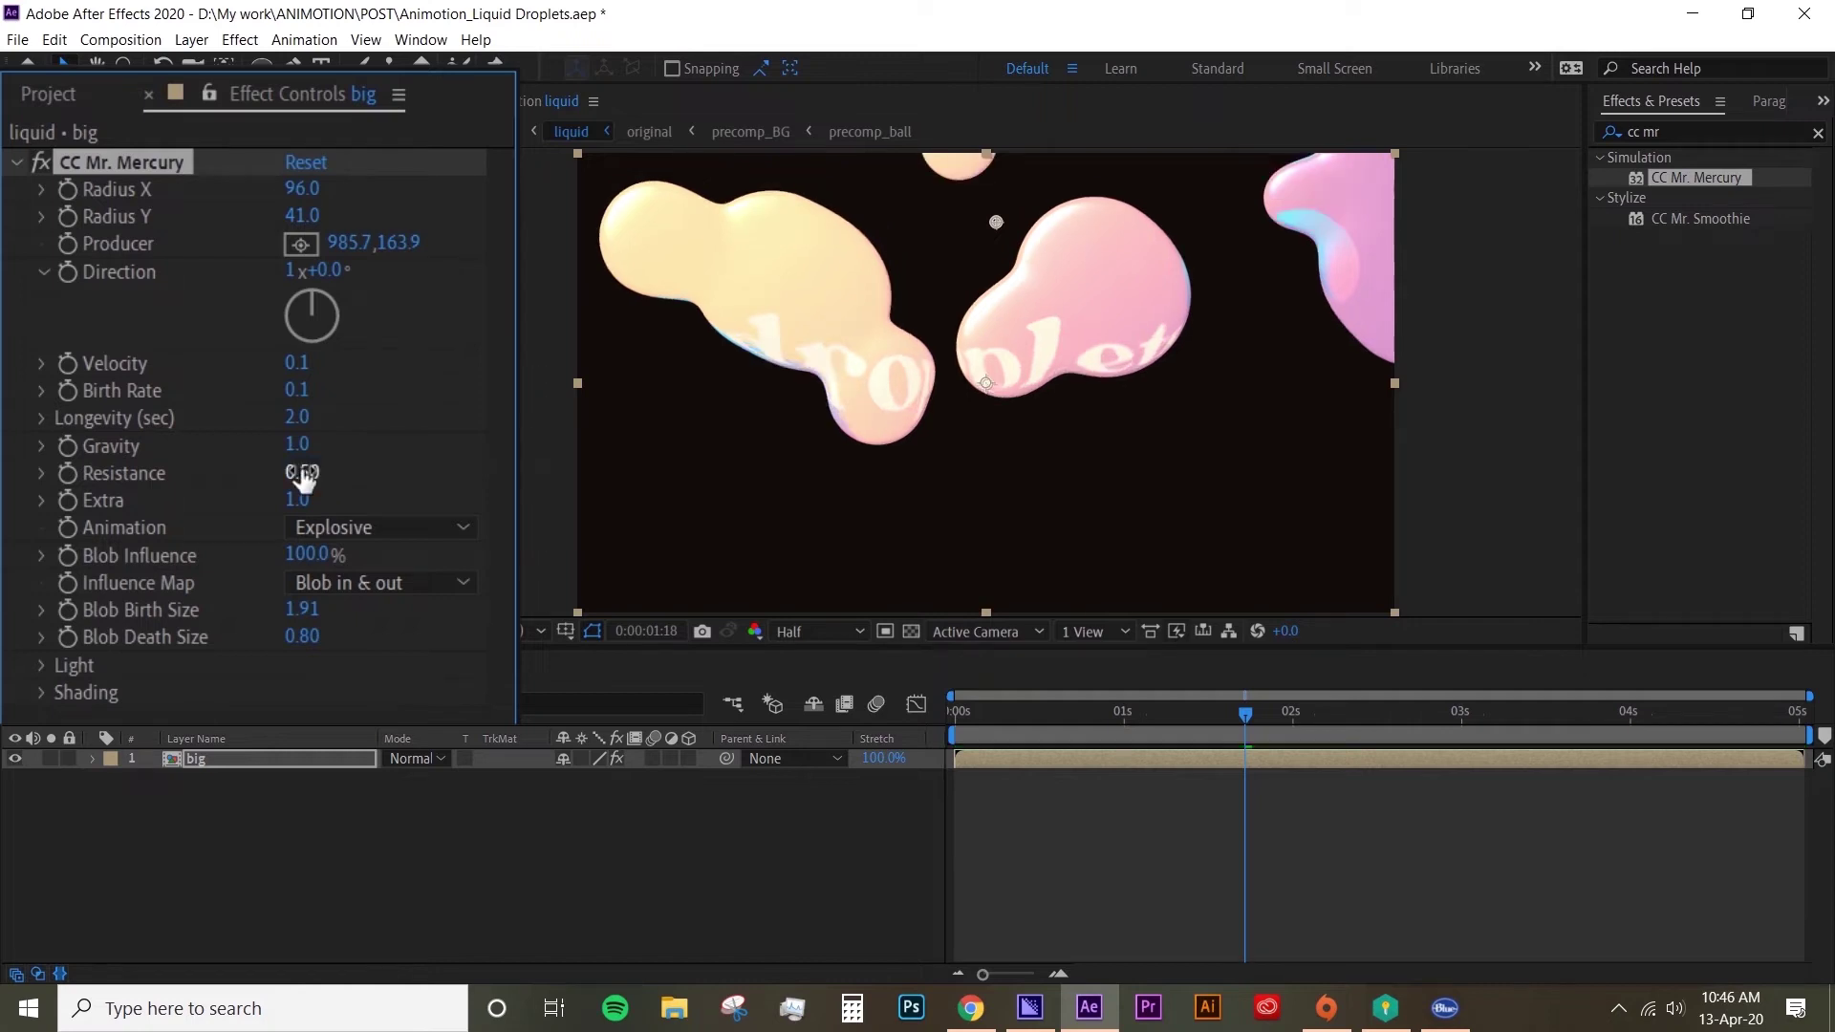
key(space)
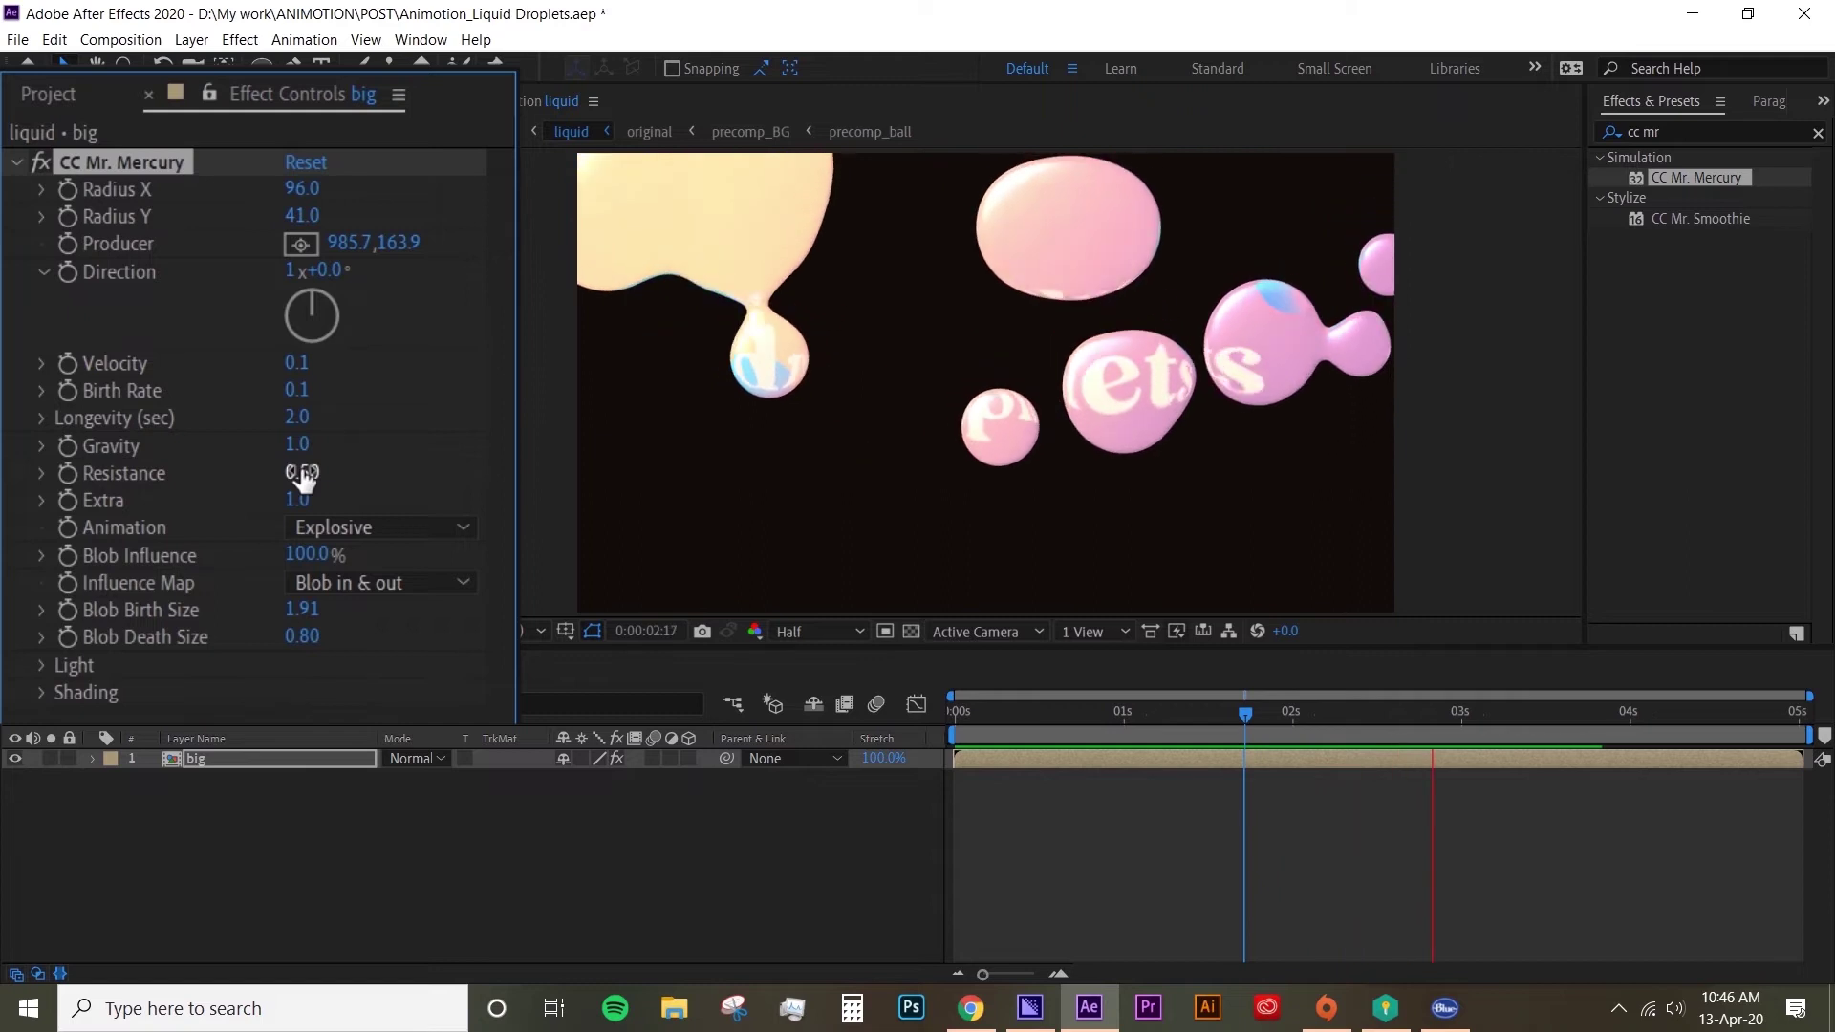
key(space)
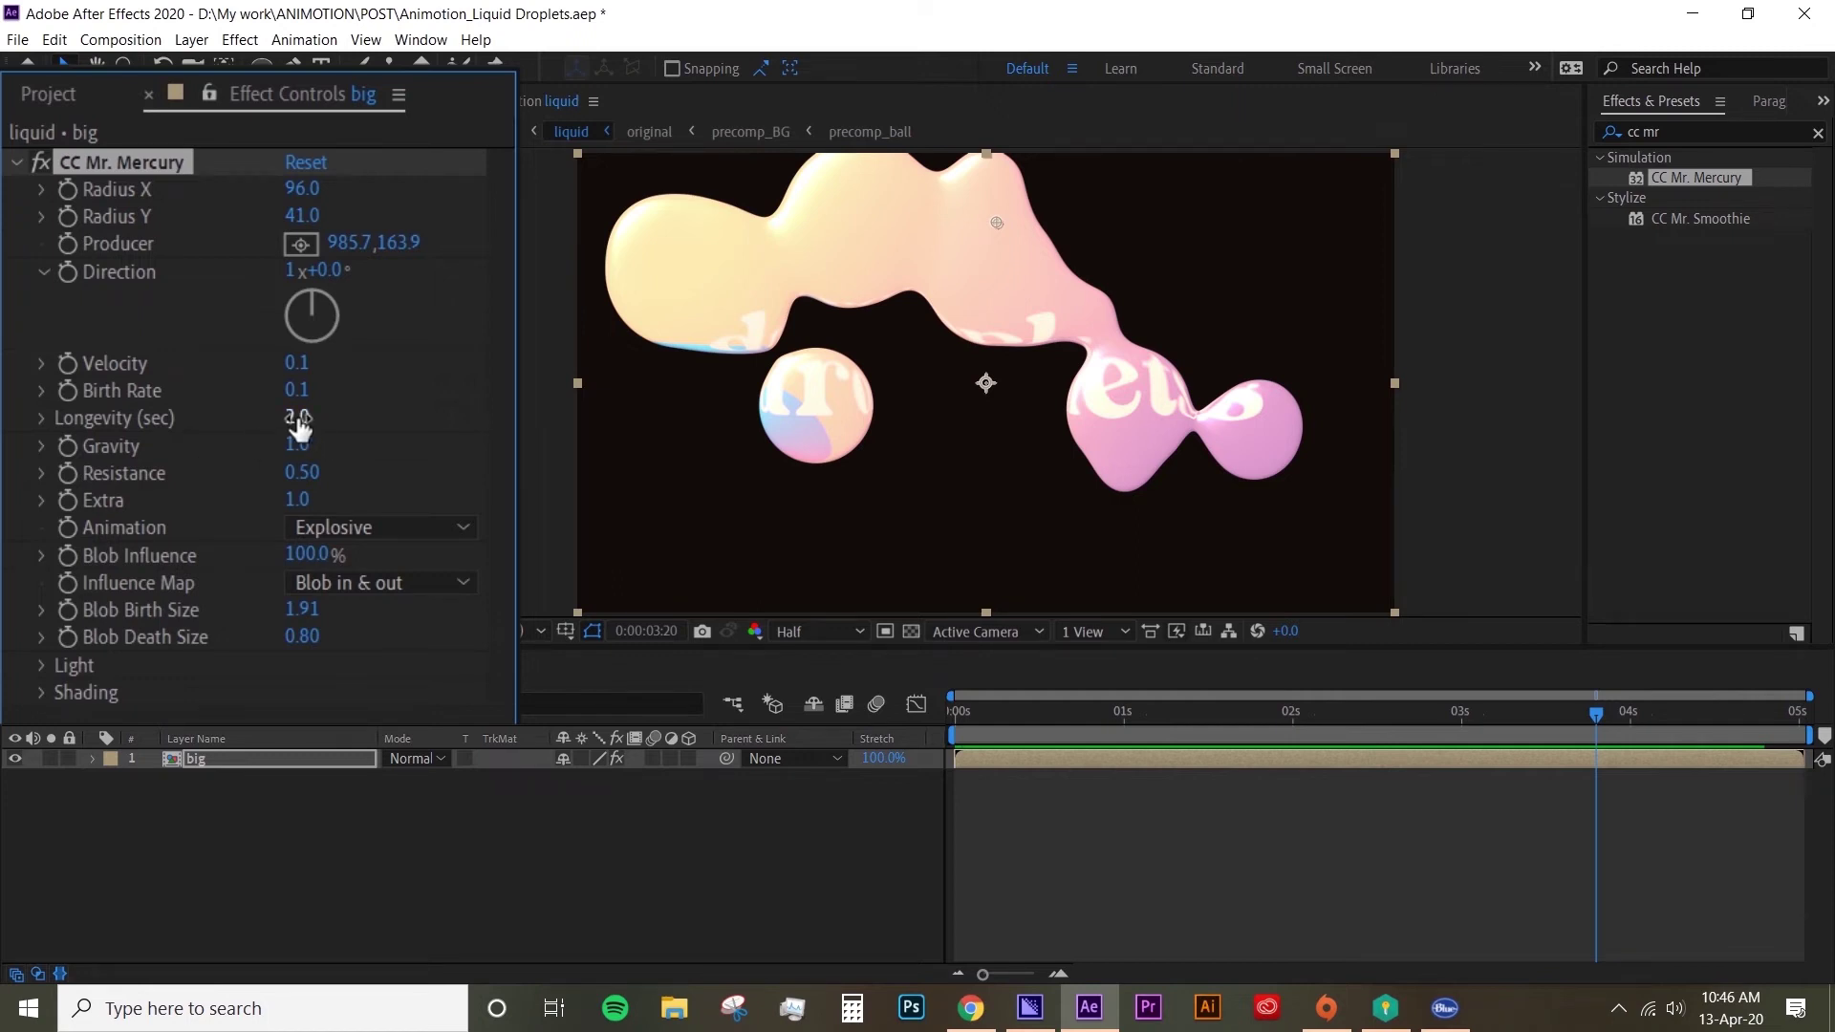
Try Longevity values of 1 and 5, then settle back at 2.
click(297, 419)
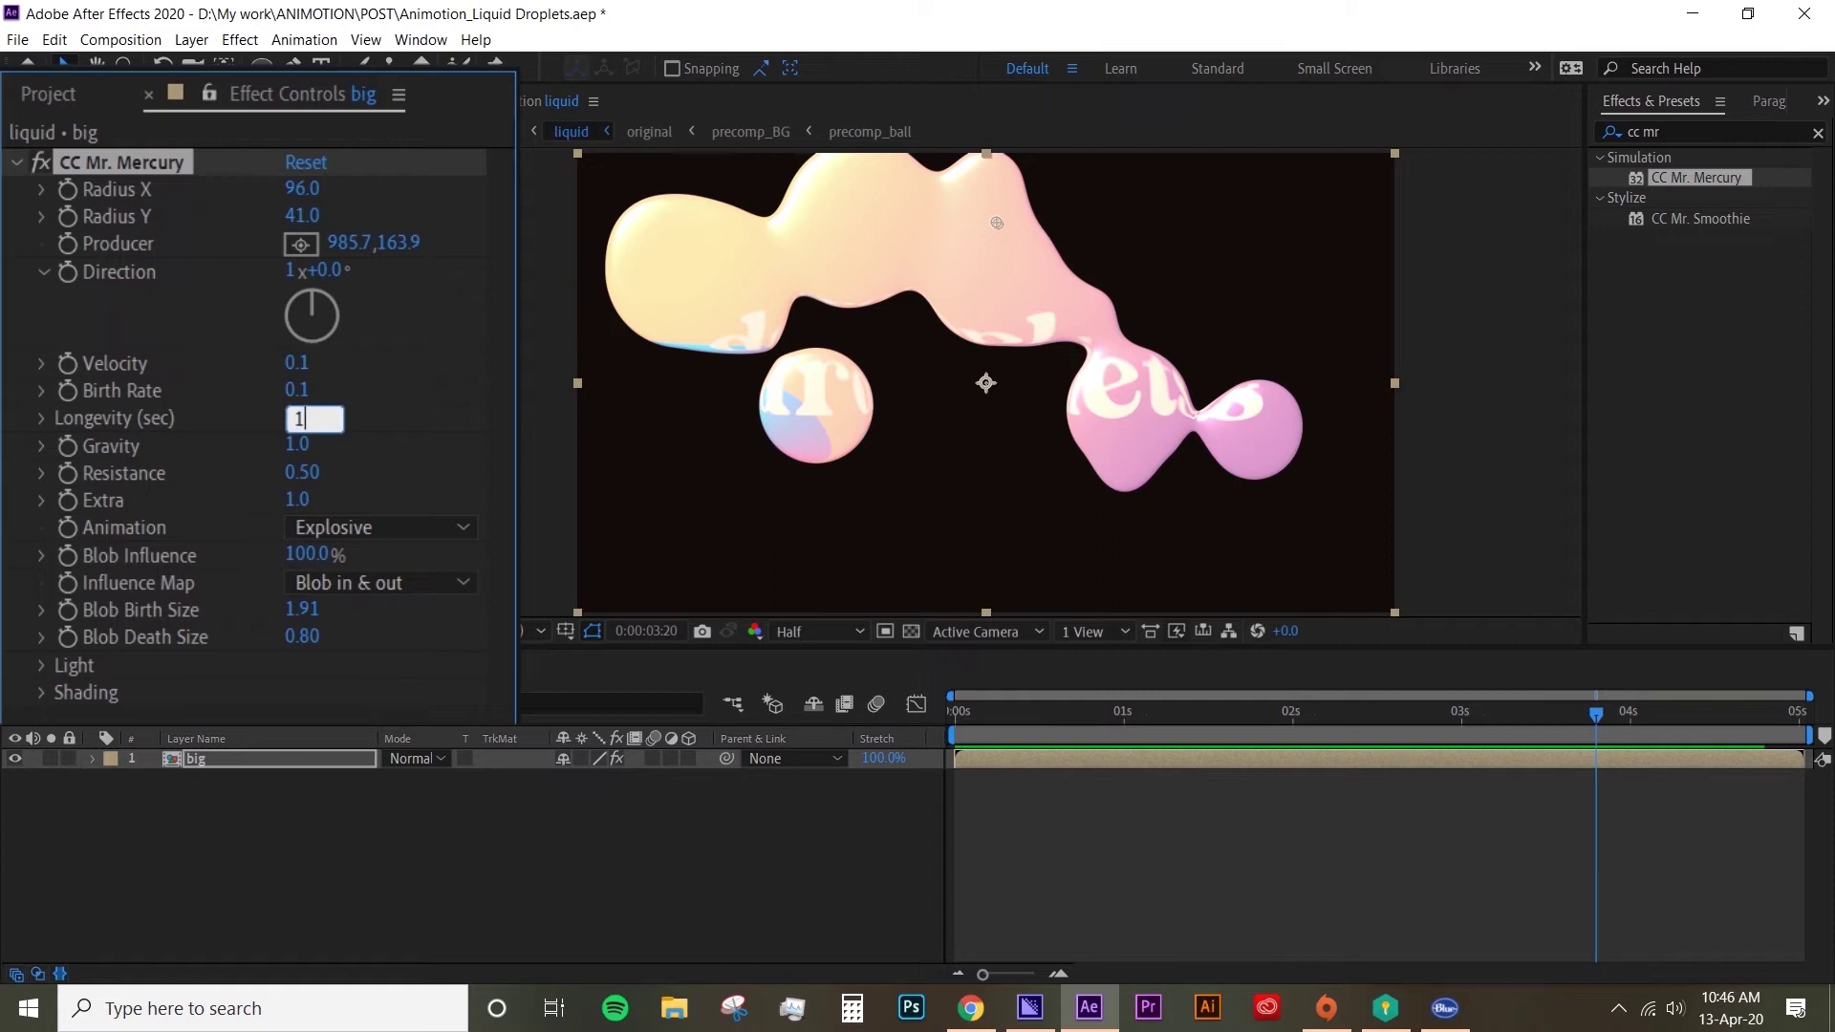
key(Return)
key(space)
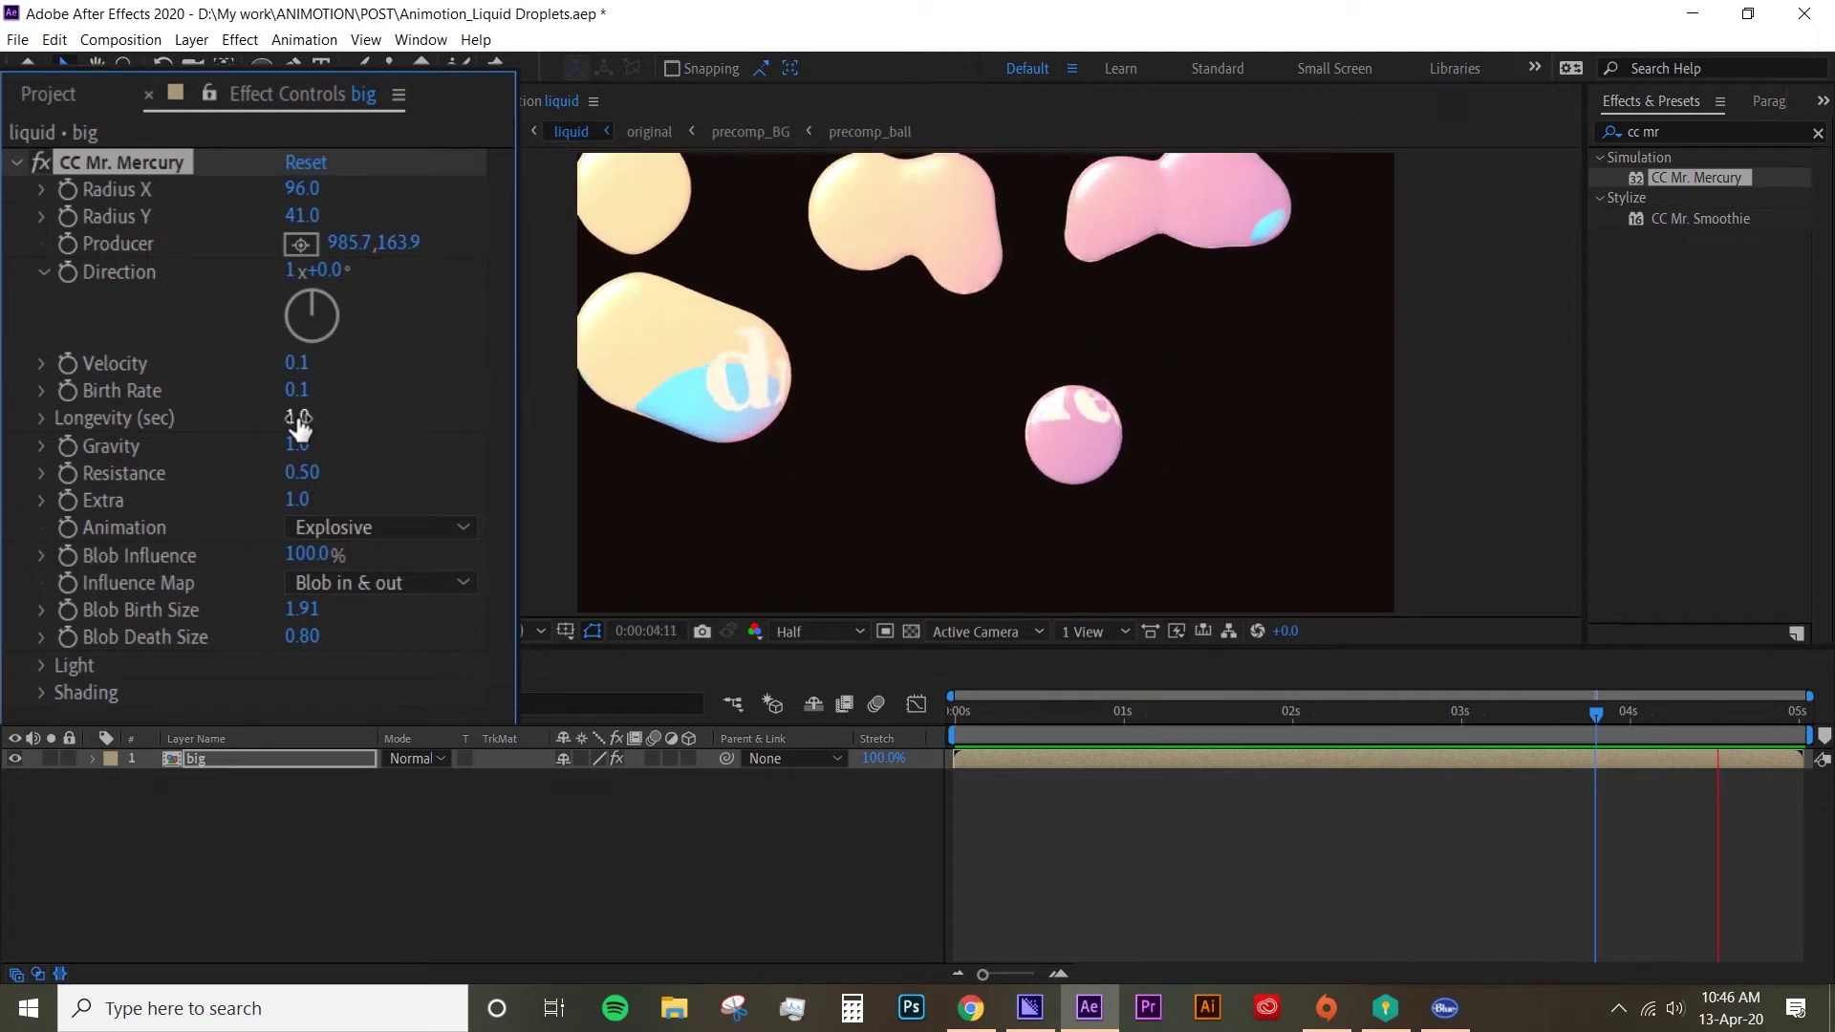
click(298, 417)
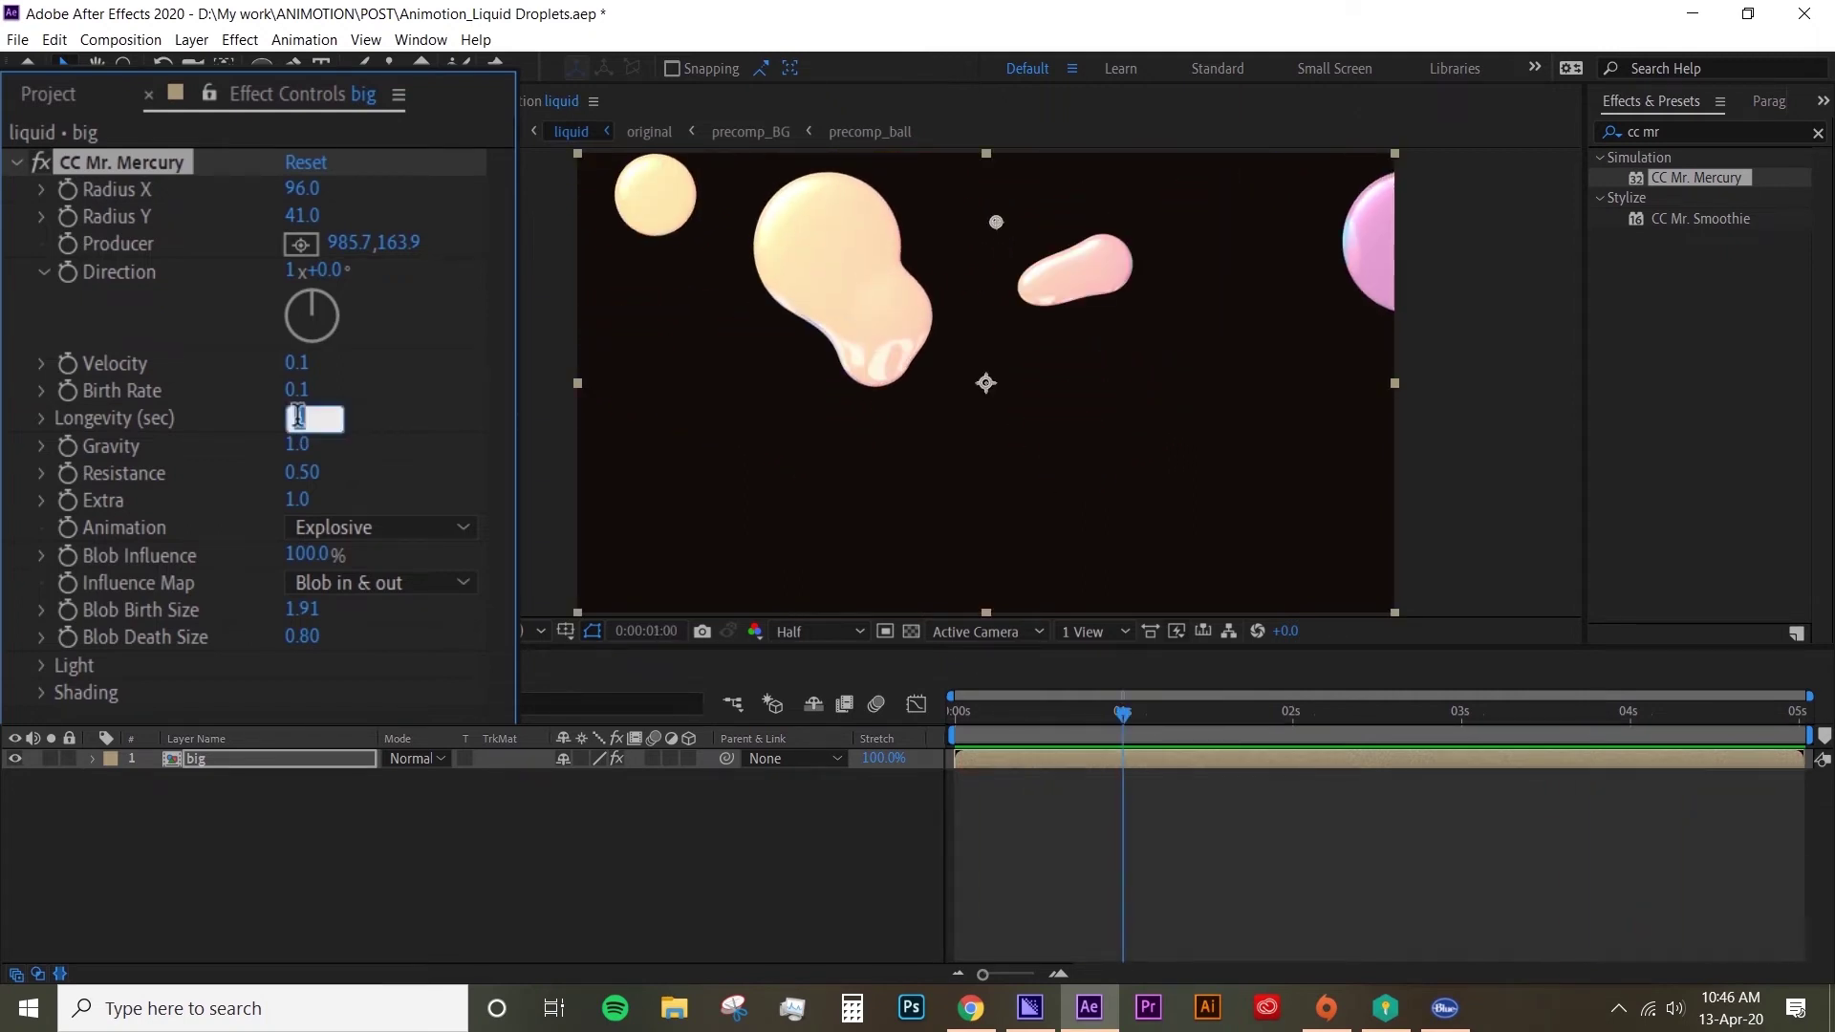
text(5)
key(Return)
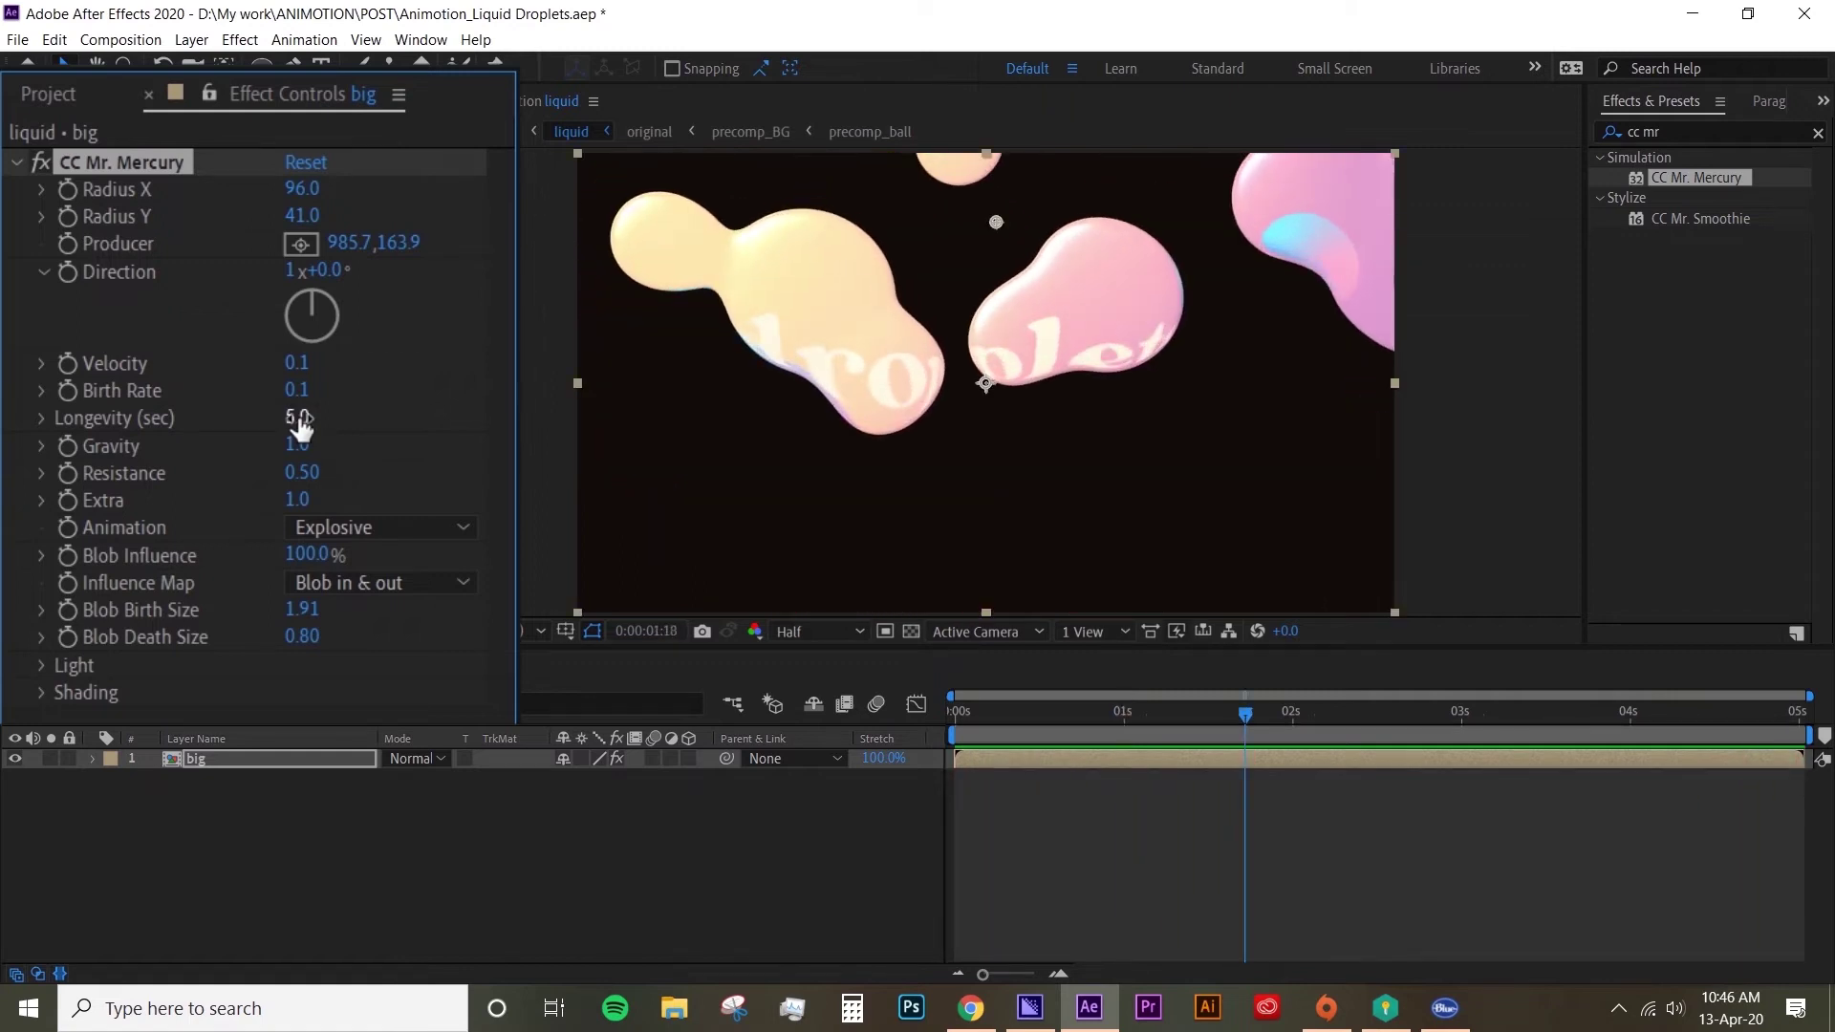
click(298, 418)
key(Return)
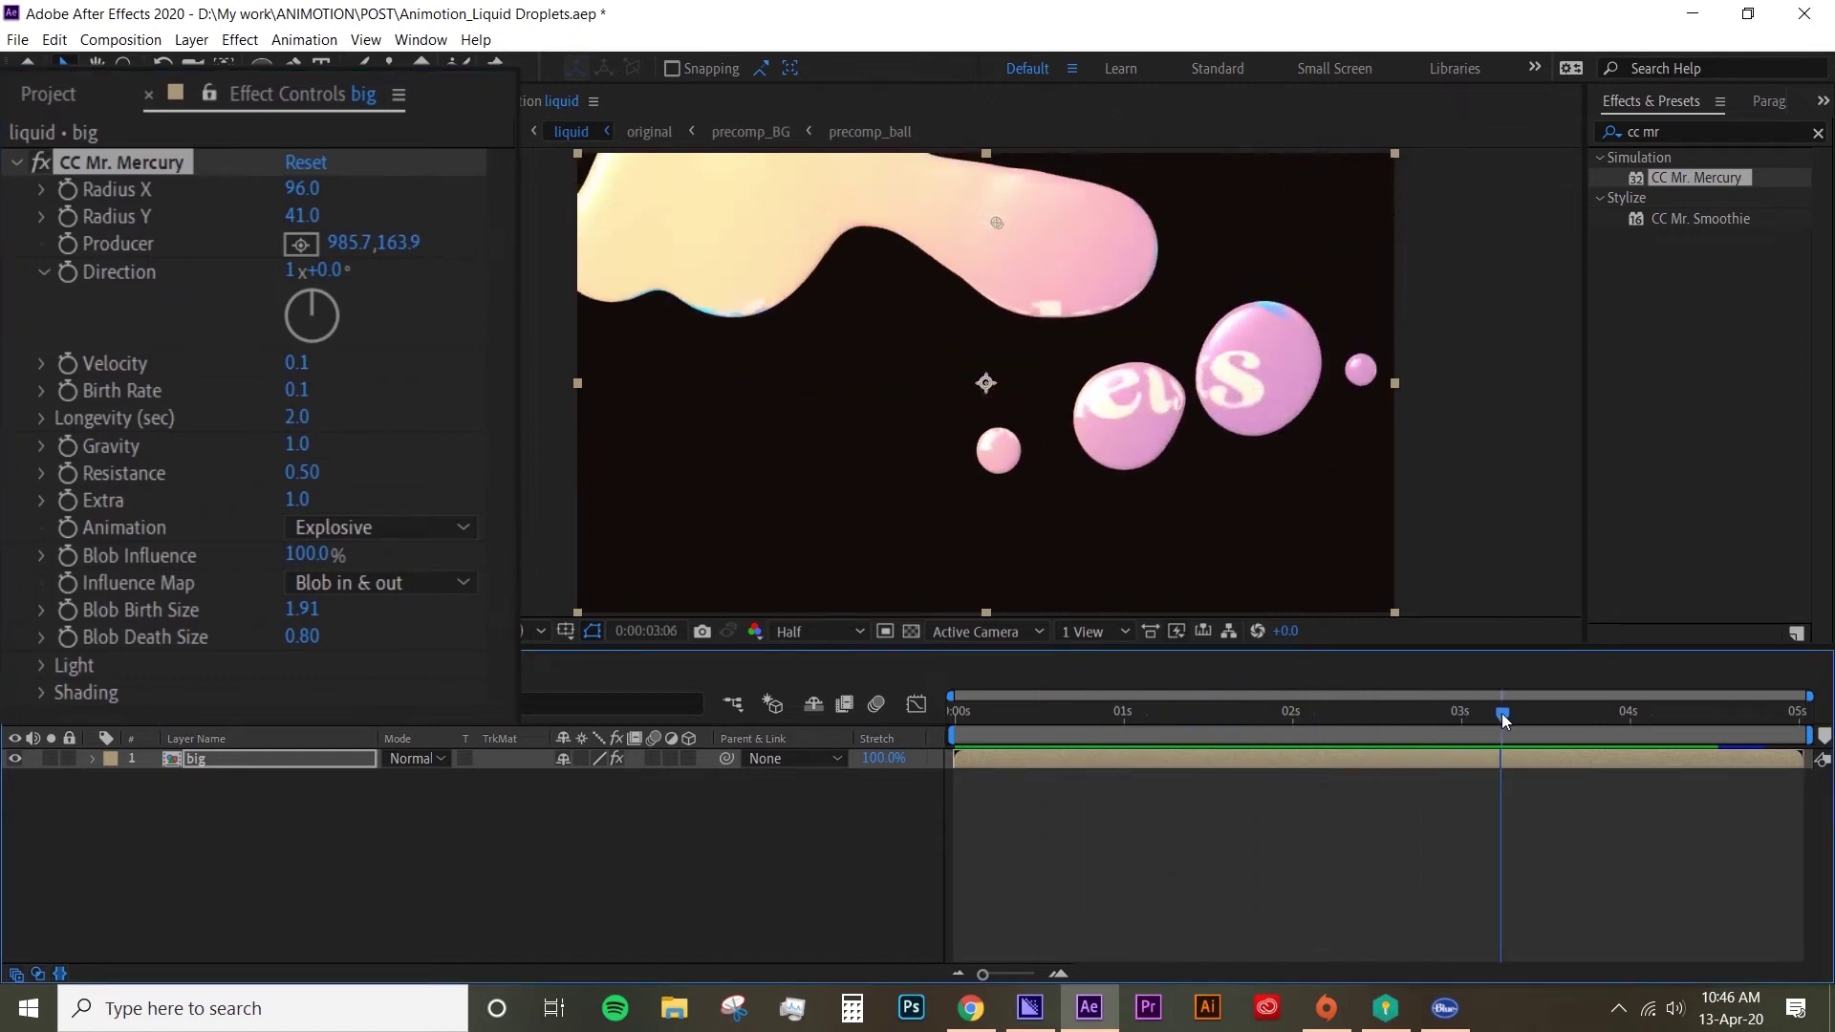
Set Blob Death Size to 1.00 and Blob Birth Size to 2.00, then preview.
drag(301, 609, 311, 609)
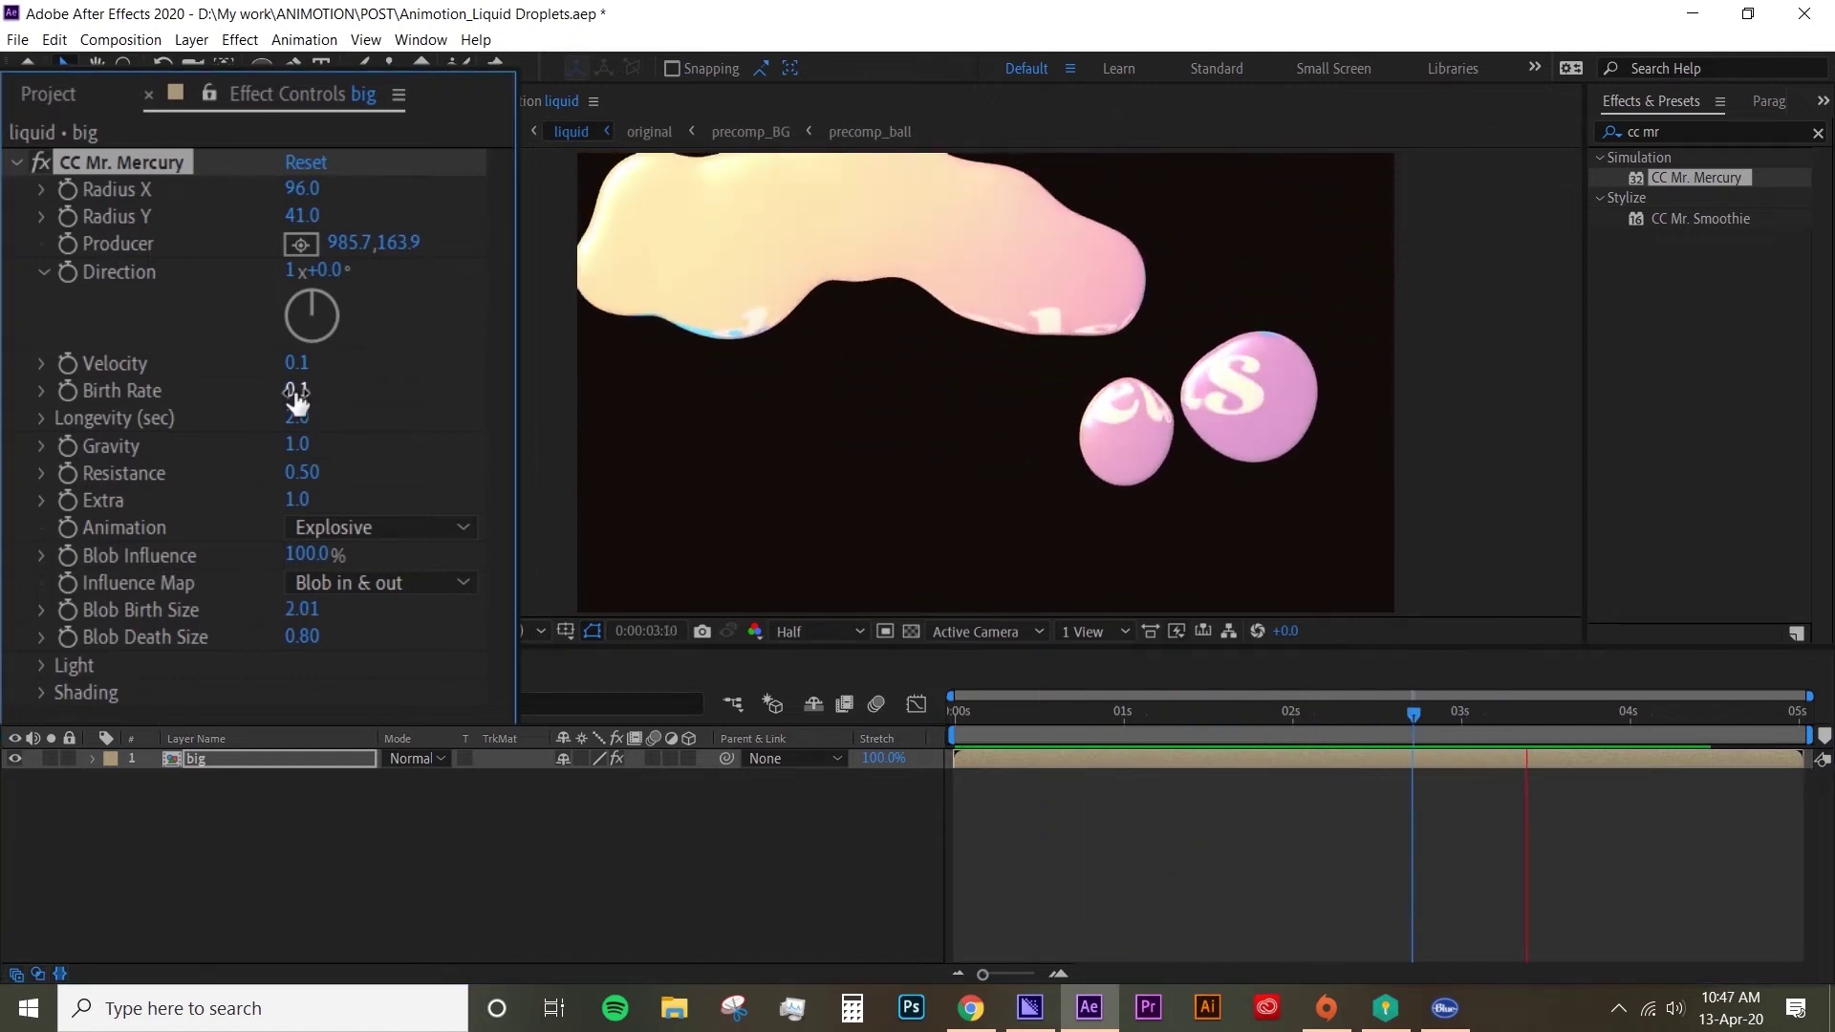
click(302, 633)
text(1)
key(Return)
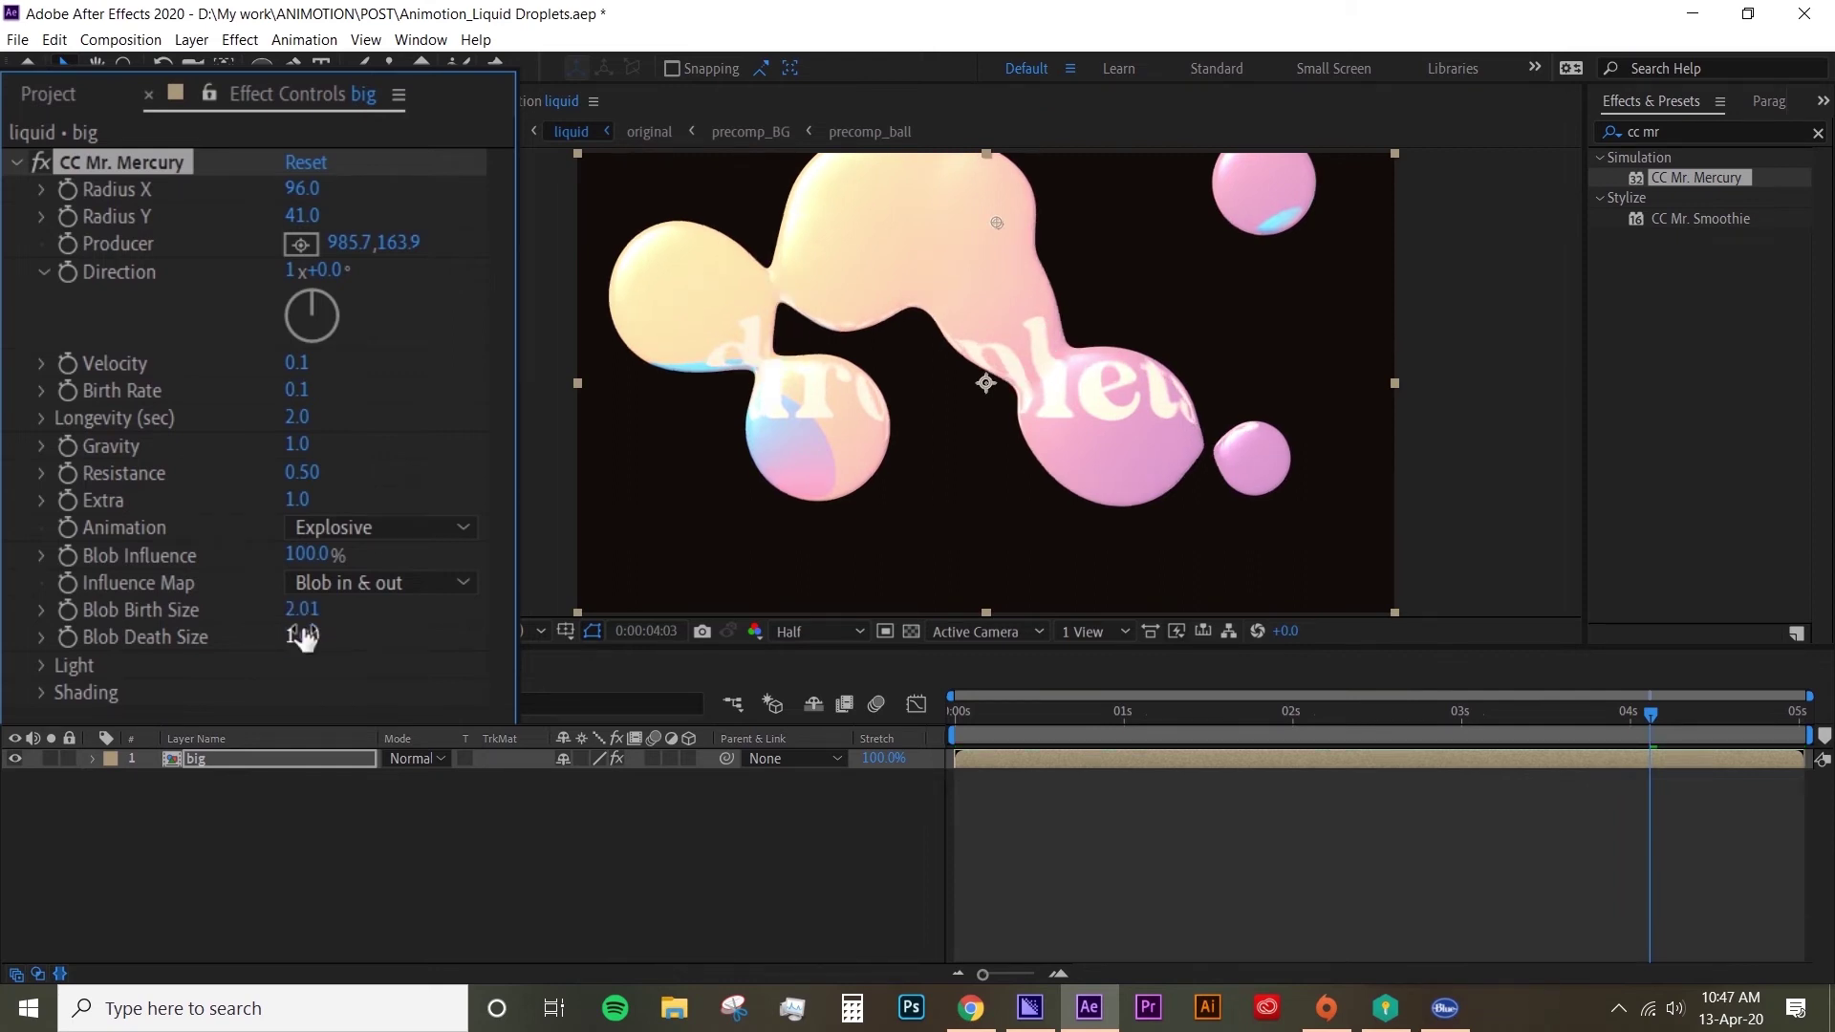
click(312, 611)
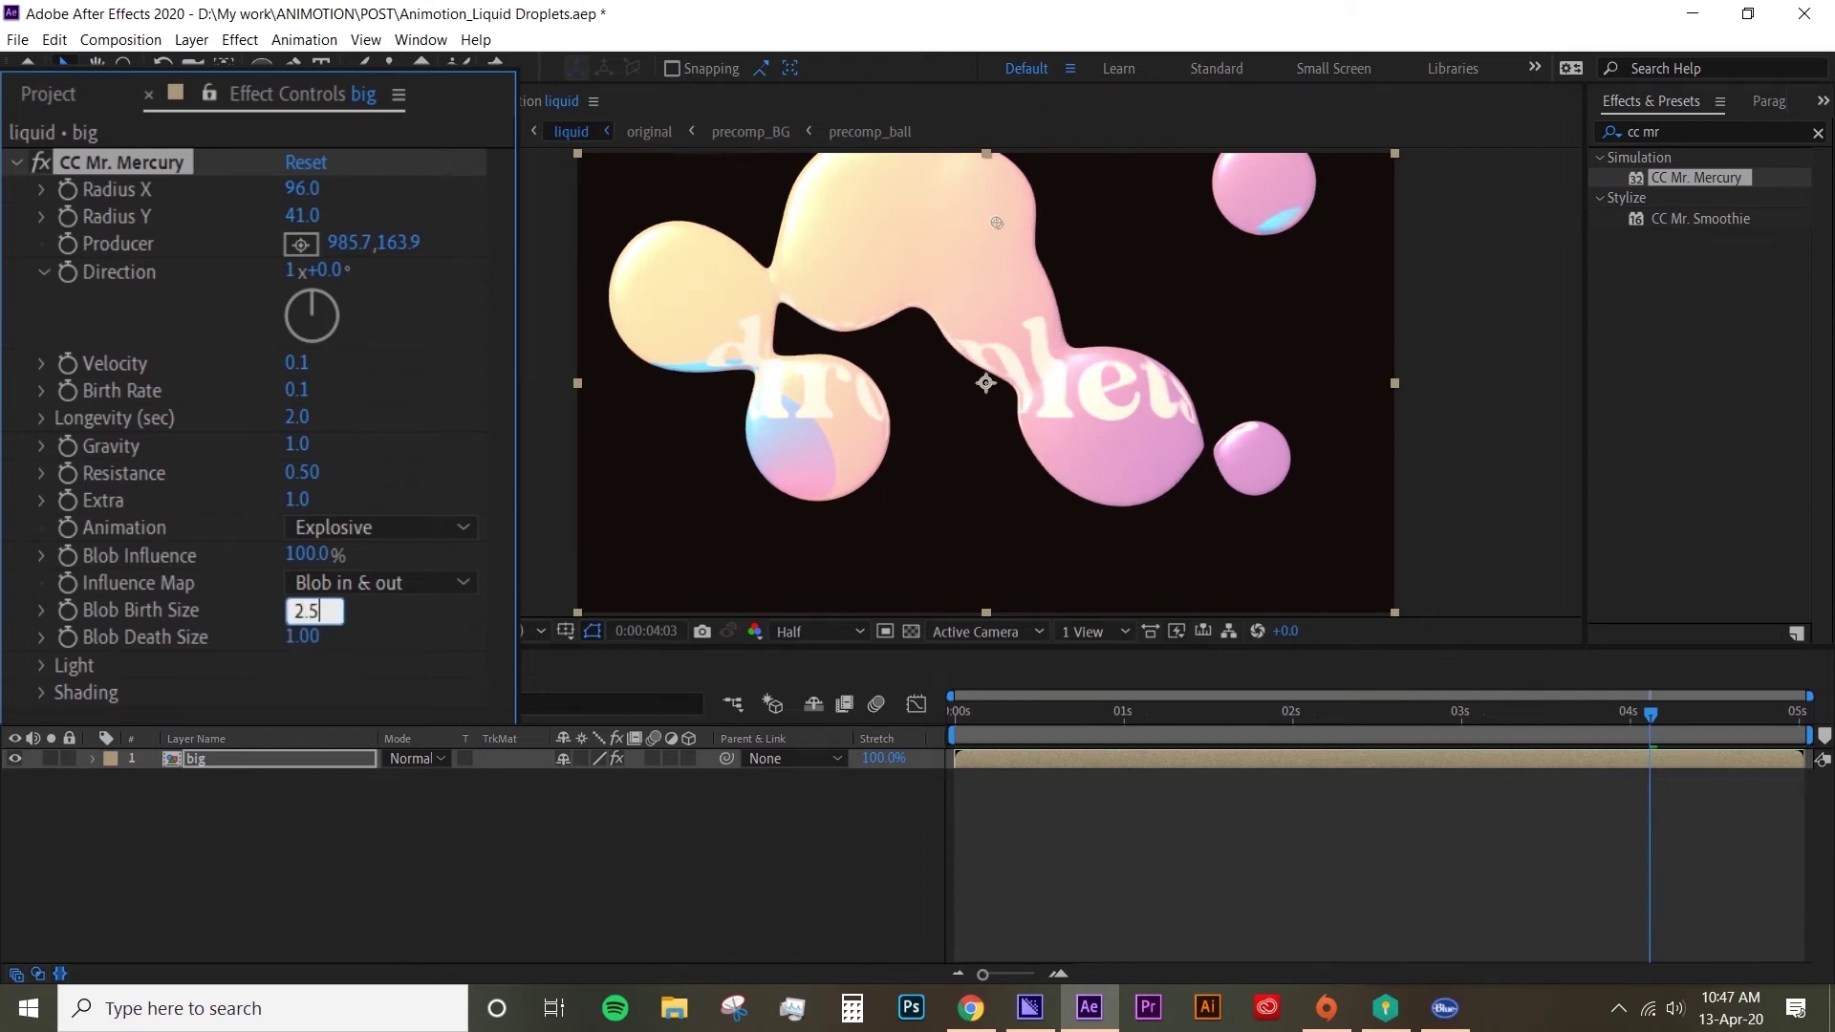
key(Return)
click(312, 616)
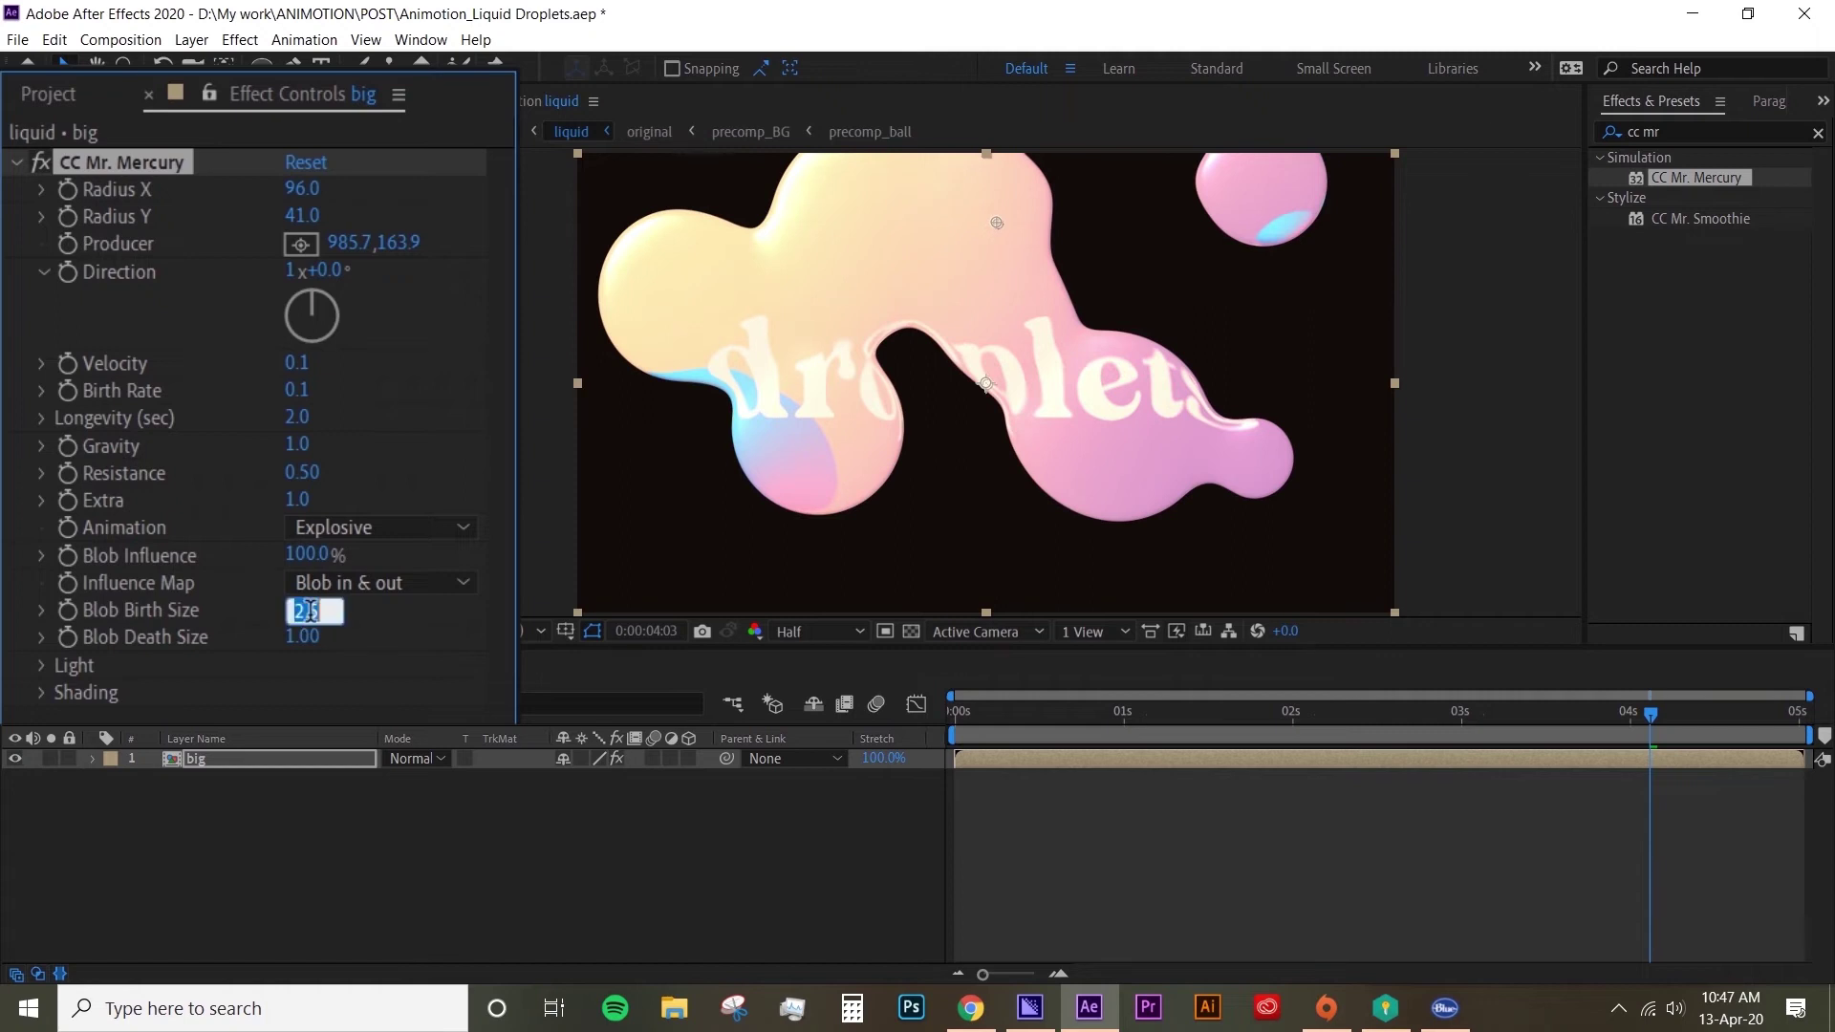
text(2)
key(Return)
key(space)
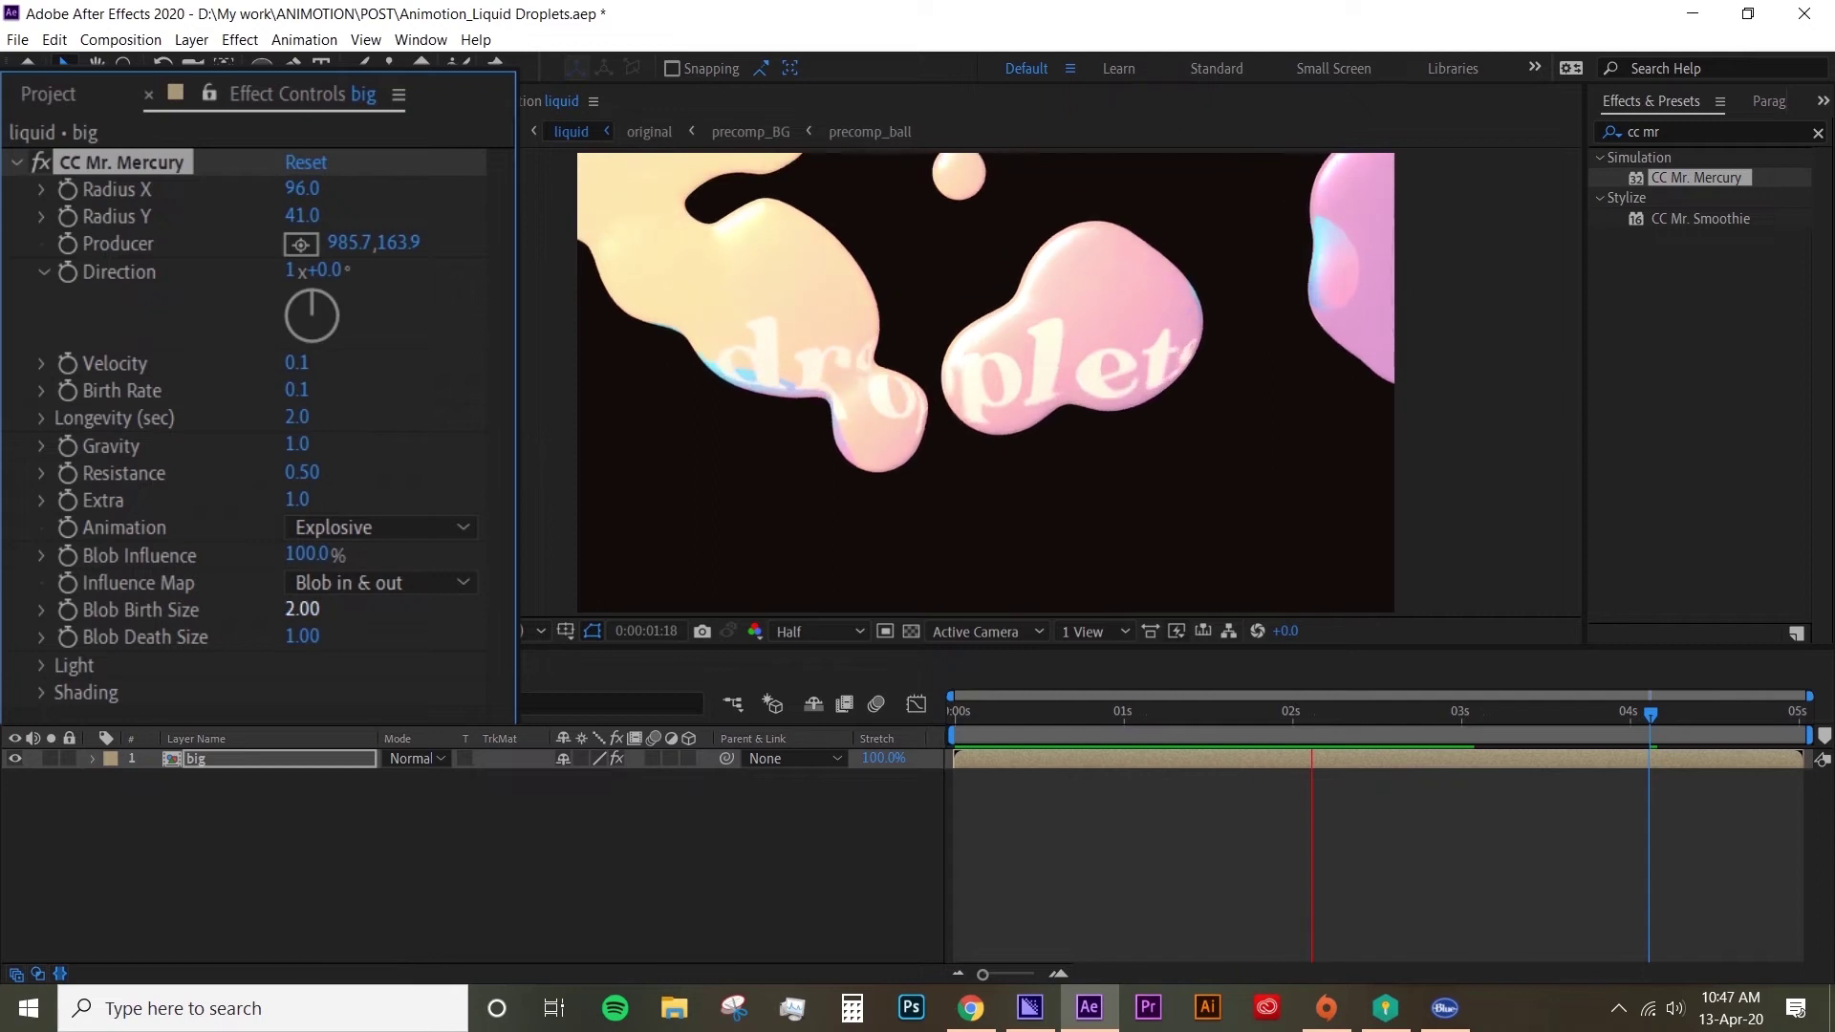
Duplicate the big layer and rename the copy 'small'.
click(1196, 745)
drag(1195, 745, 1198, 745)
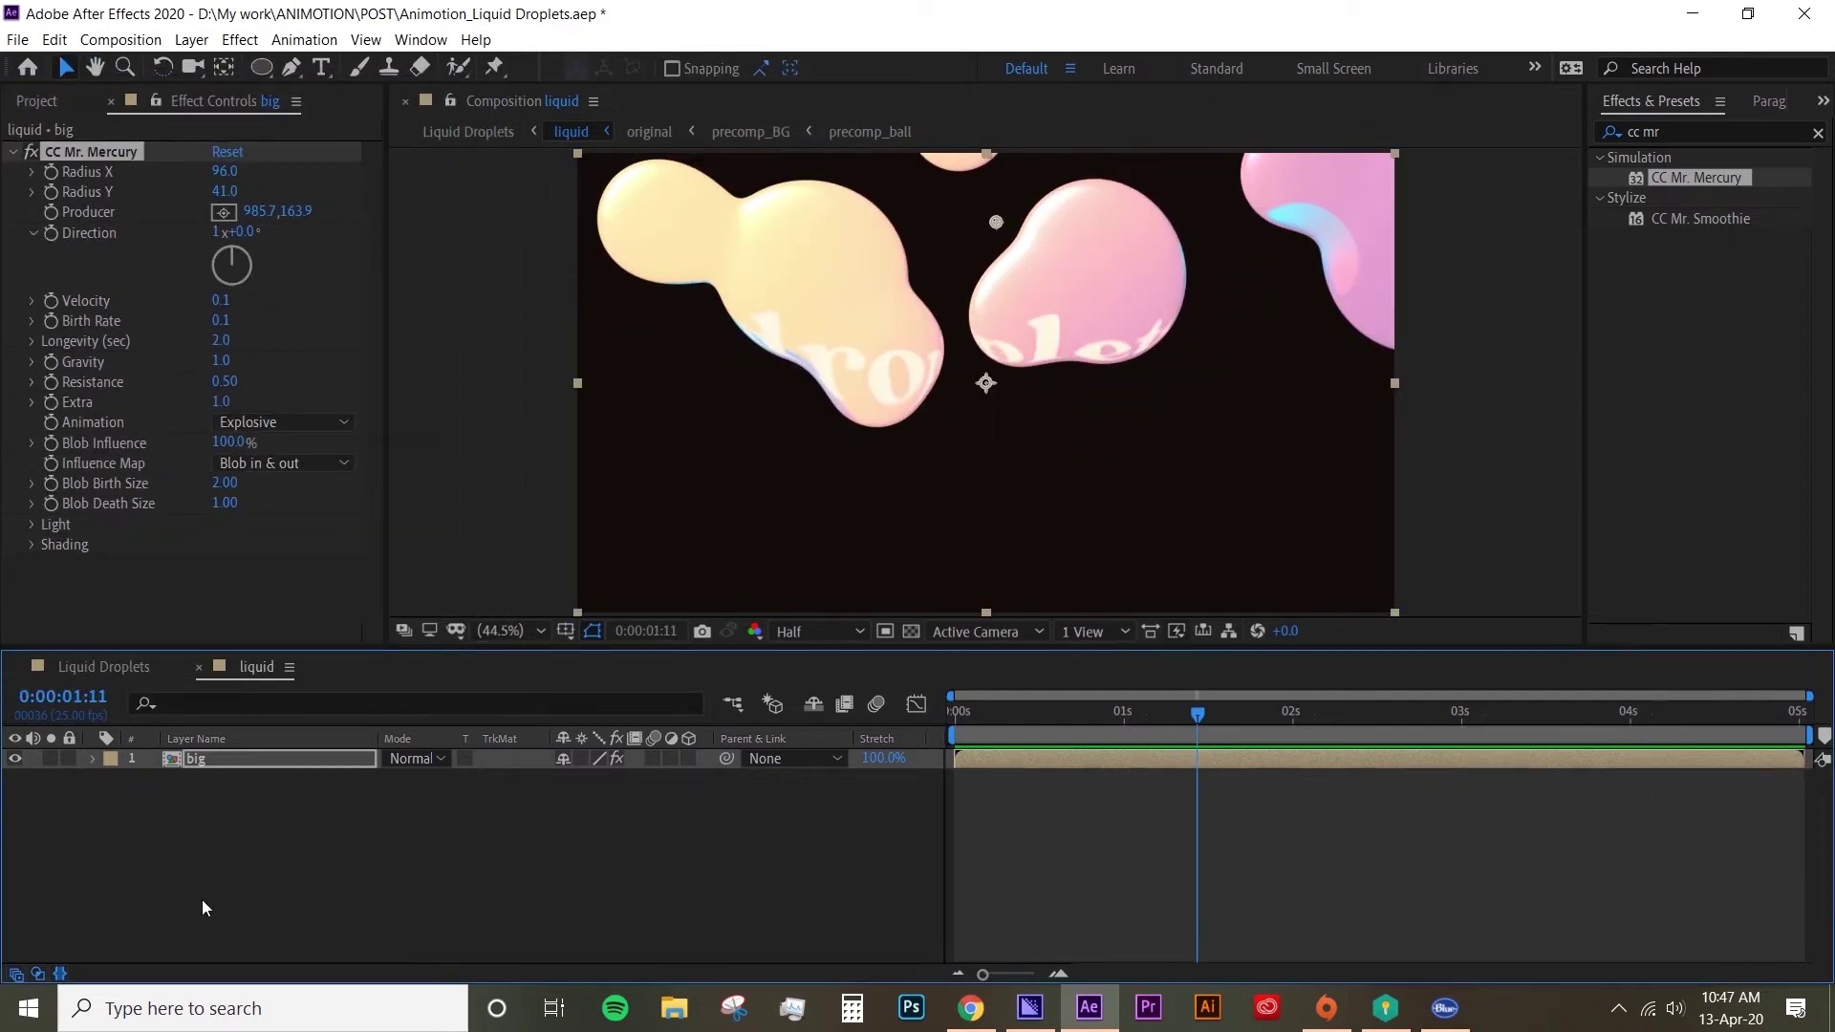
key(ctrl+d)
click(201, 757)
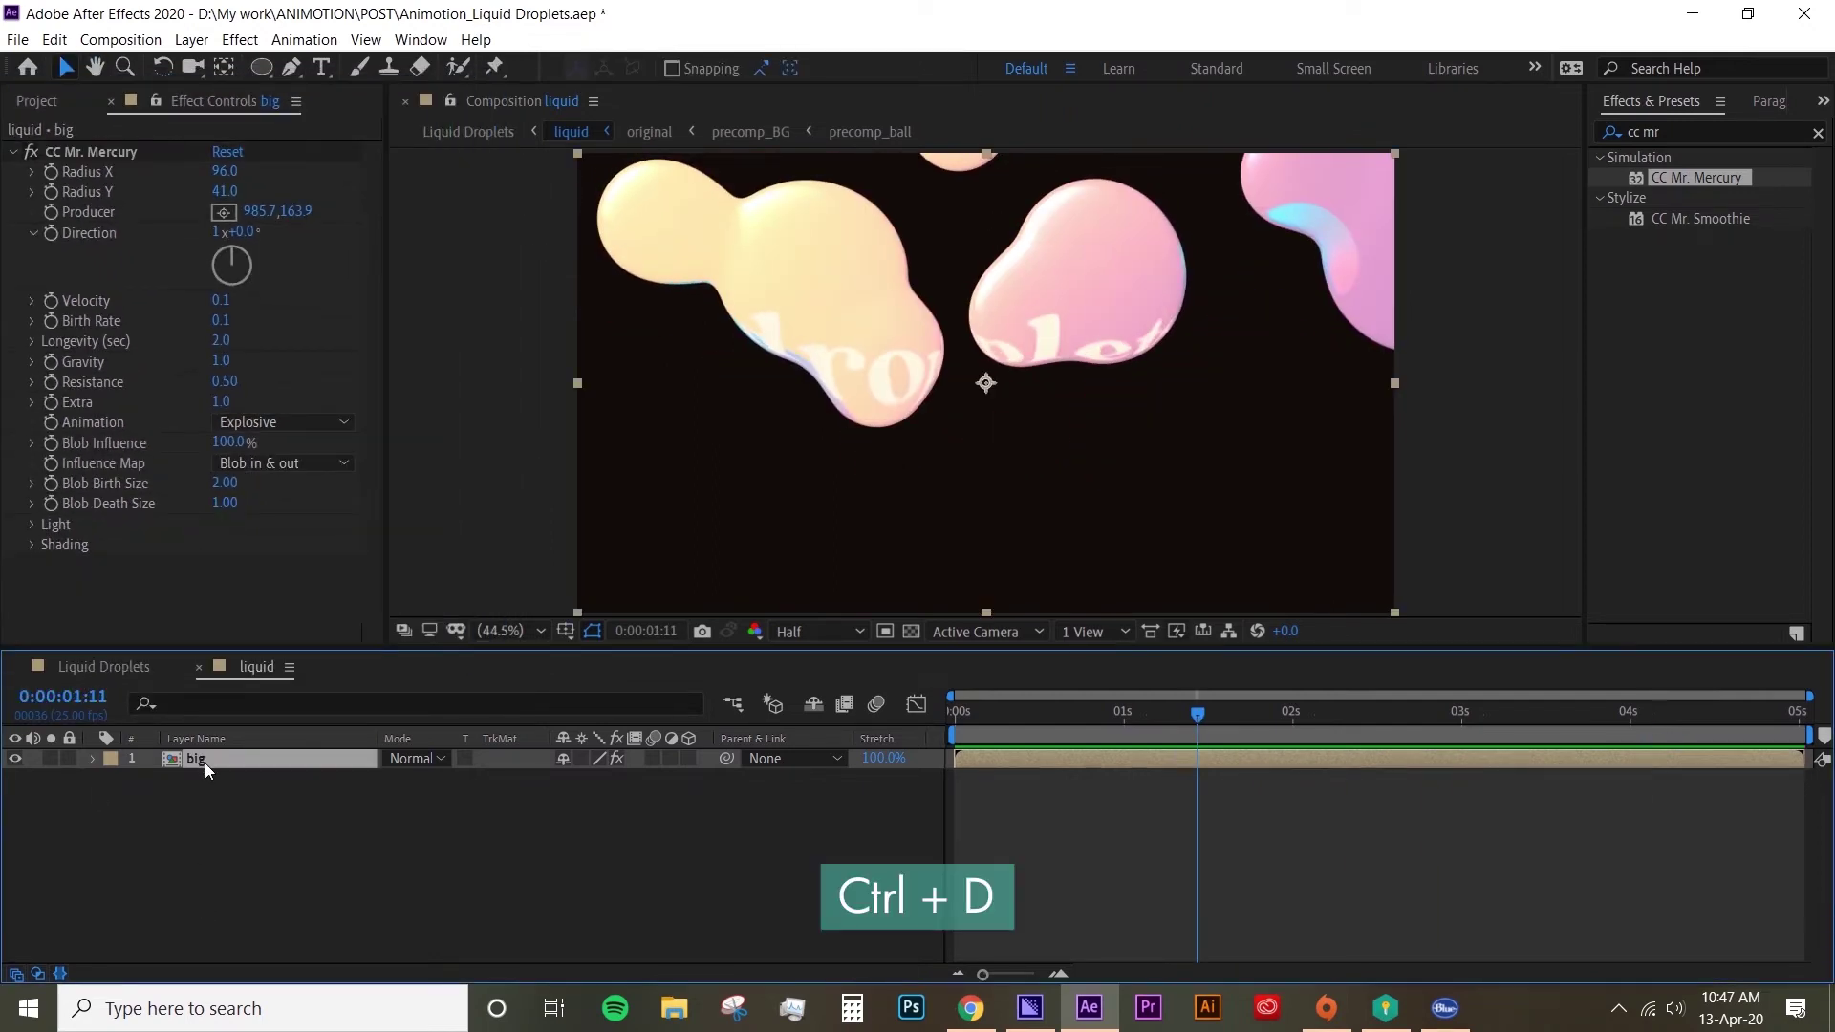
key(ctrl+d)
key(Return)
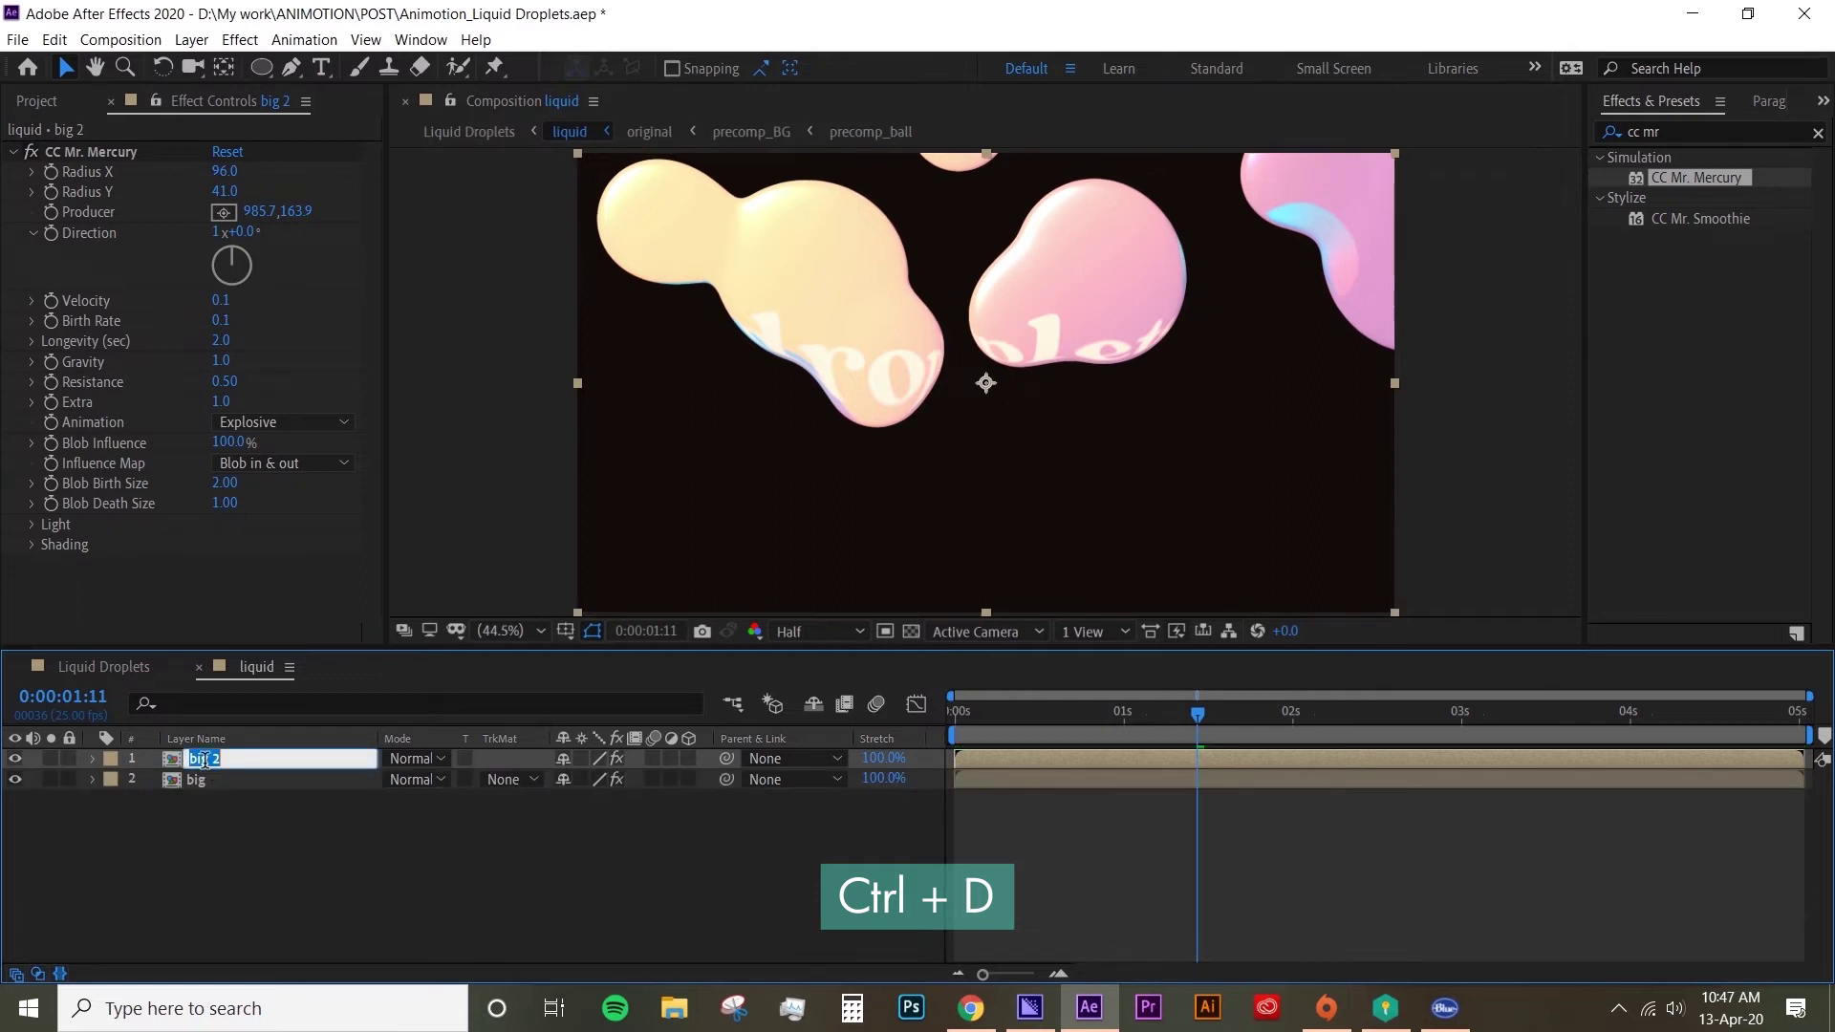
text(small)
key(Return)
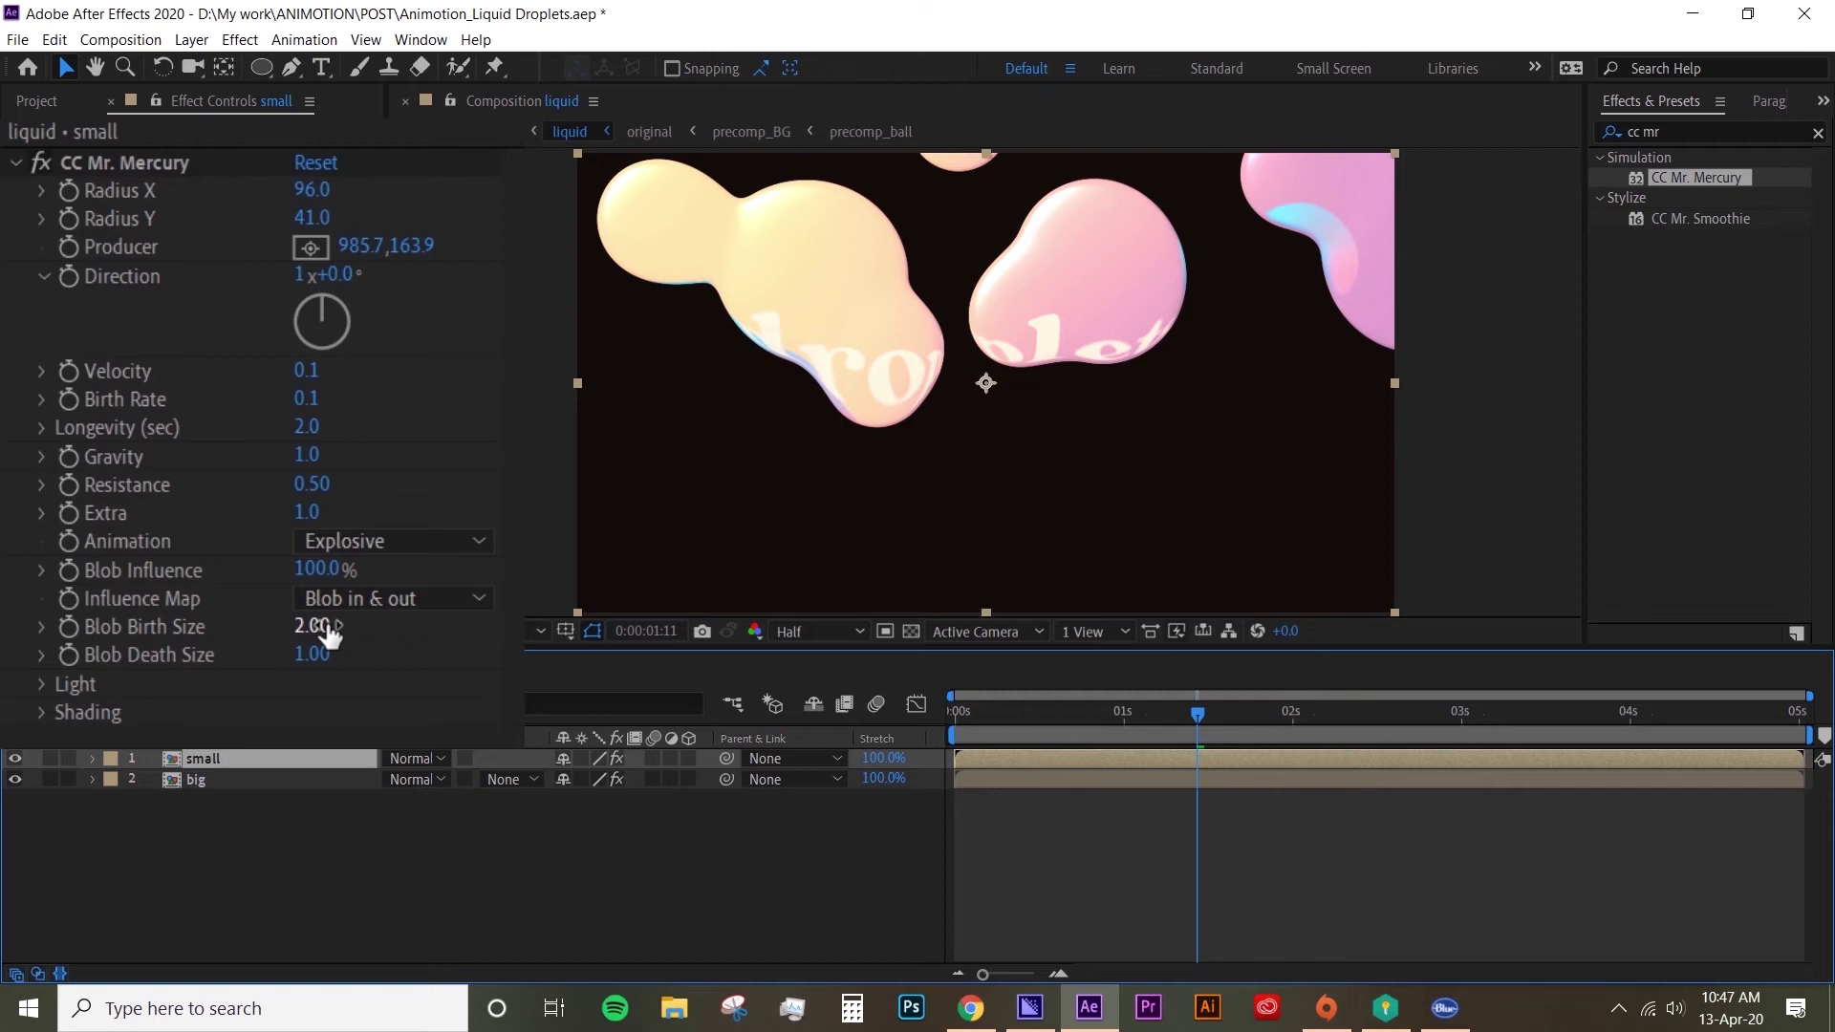
Give small smaller blobs, a new Producer point, Radius X 86 and Velocity 0.2, then preview.
mouse_move(325, 624)
mouse_down()
mouse_move(236, 636)
mouse_move(283, 652)
mouse_move(245, 667)
mouse_move(310, 625)
mouse_up()
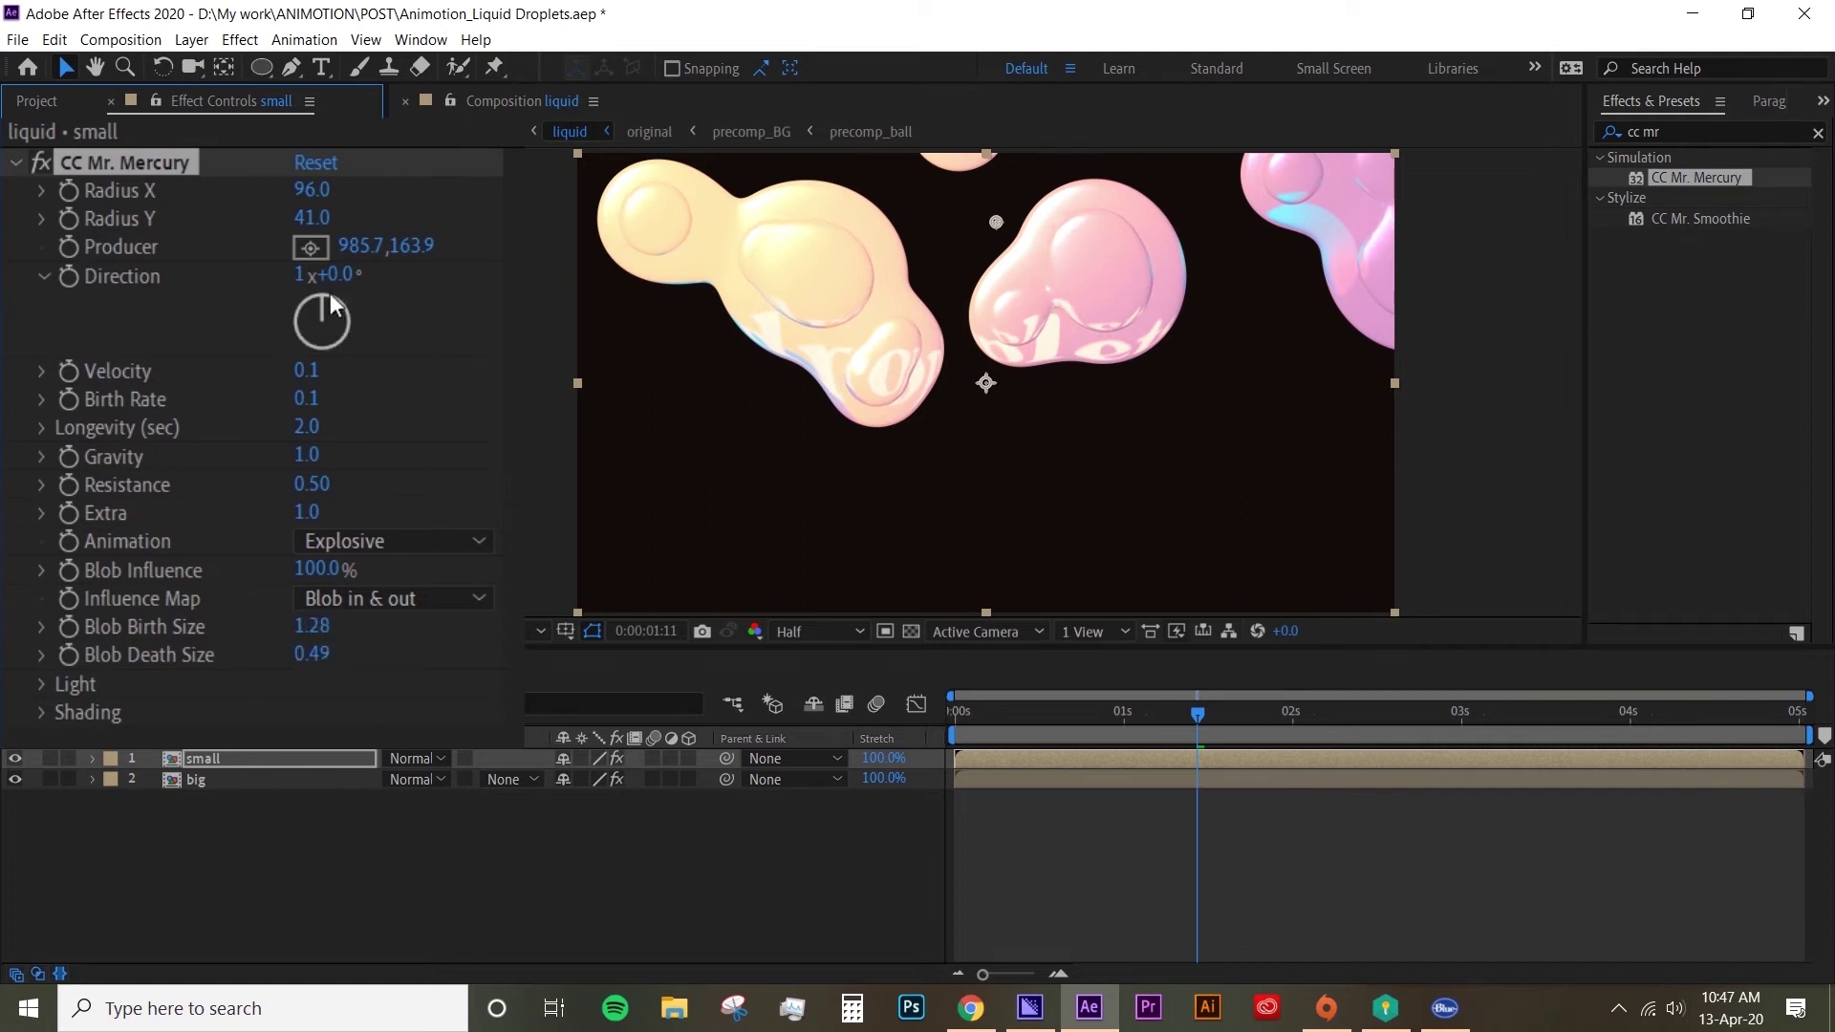
click(310, 248)
click(1030, 355)
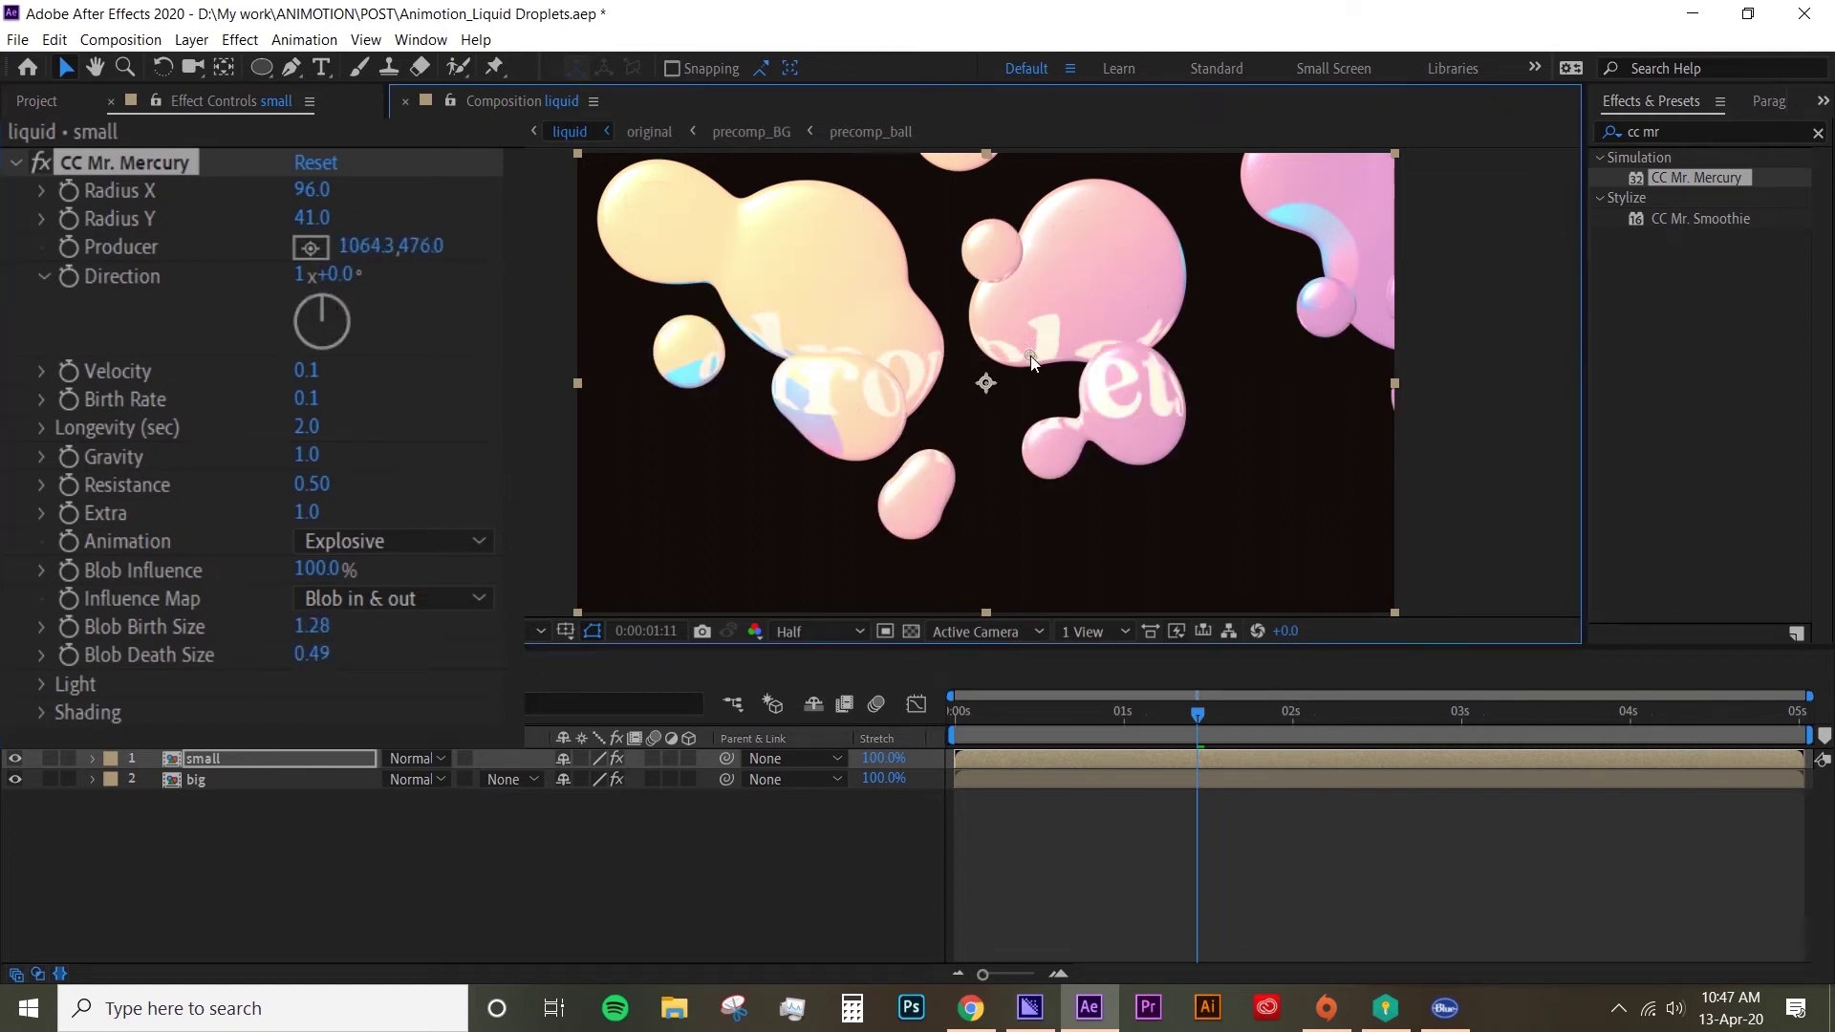
drag(1030, 356, 1018, 342)
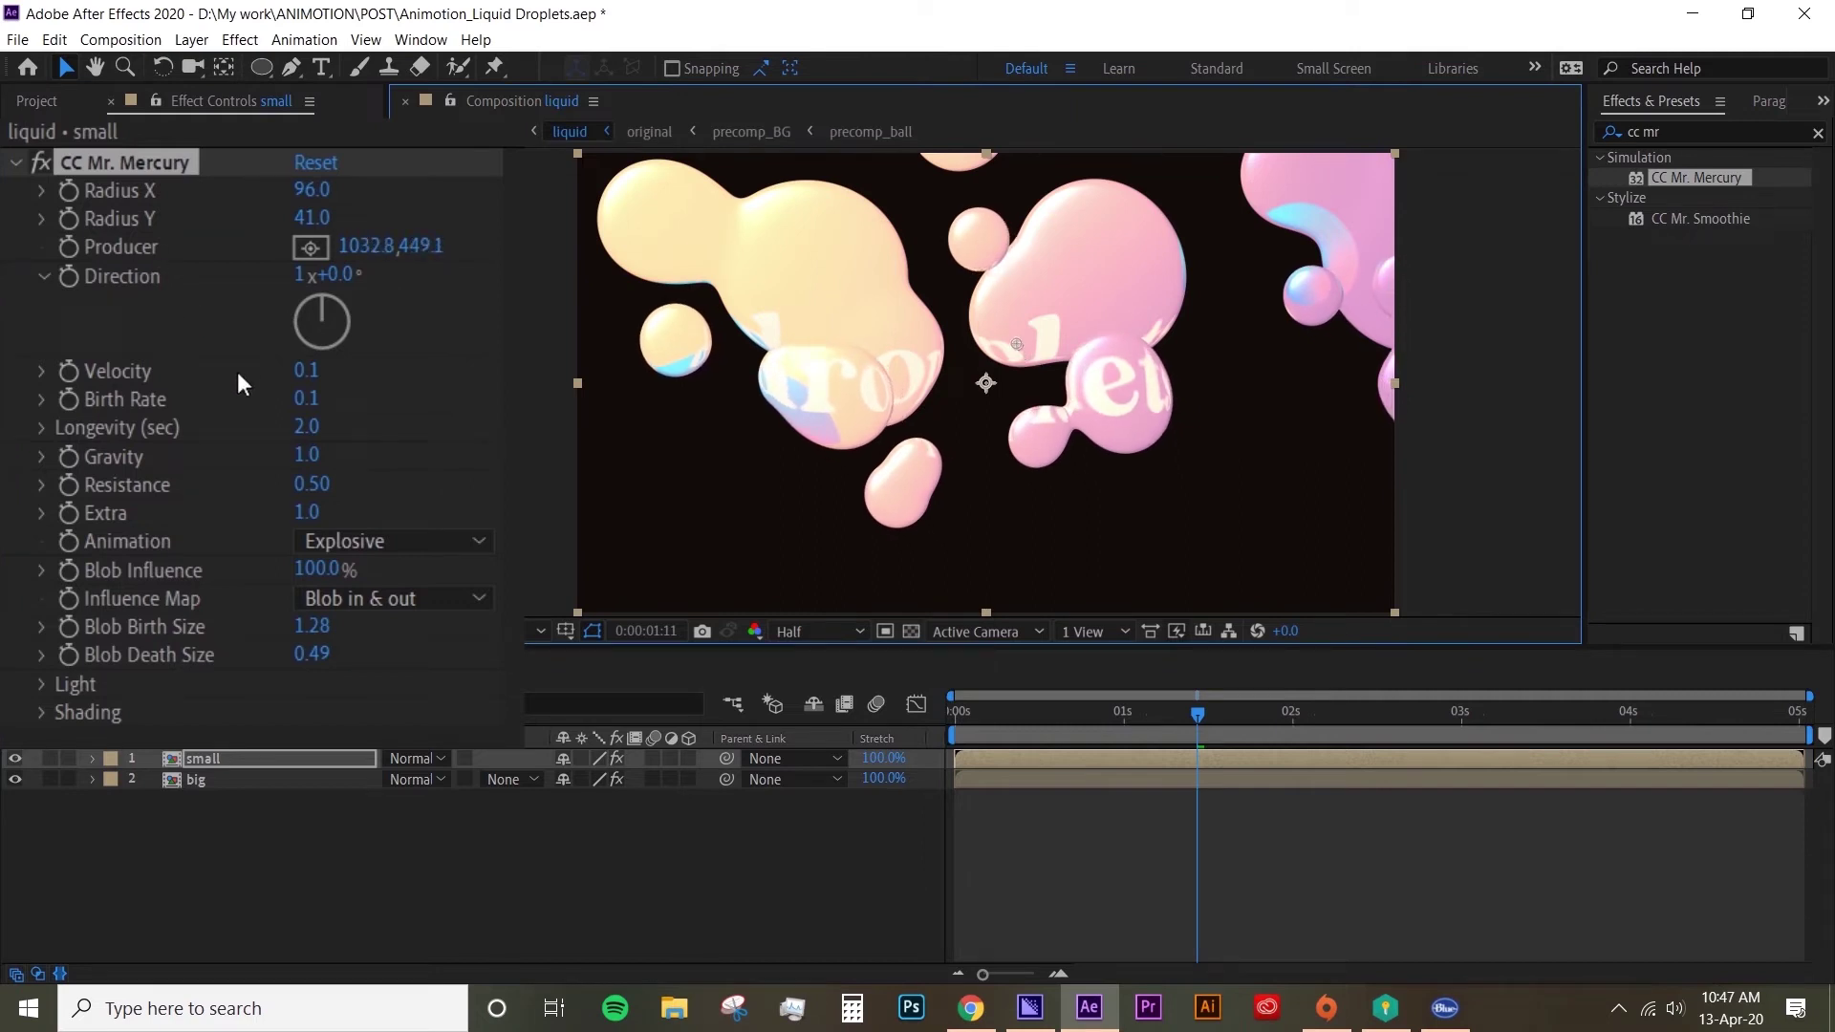
drag(311, 190, 301, 191)
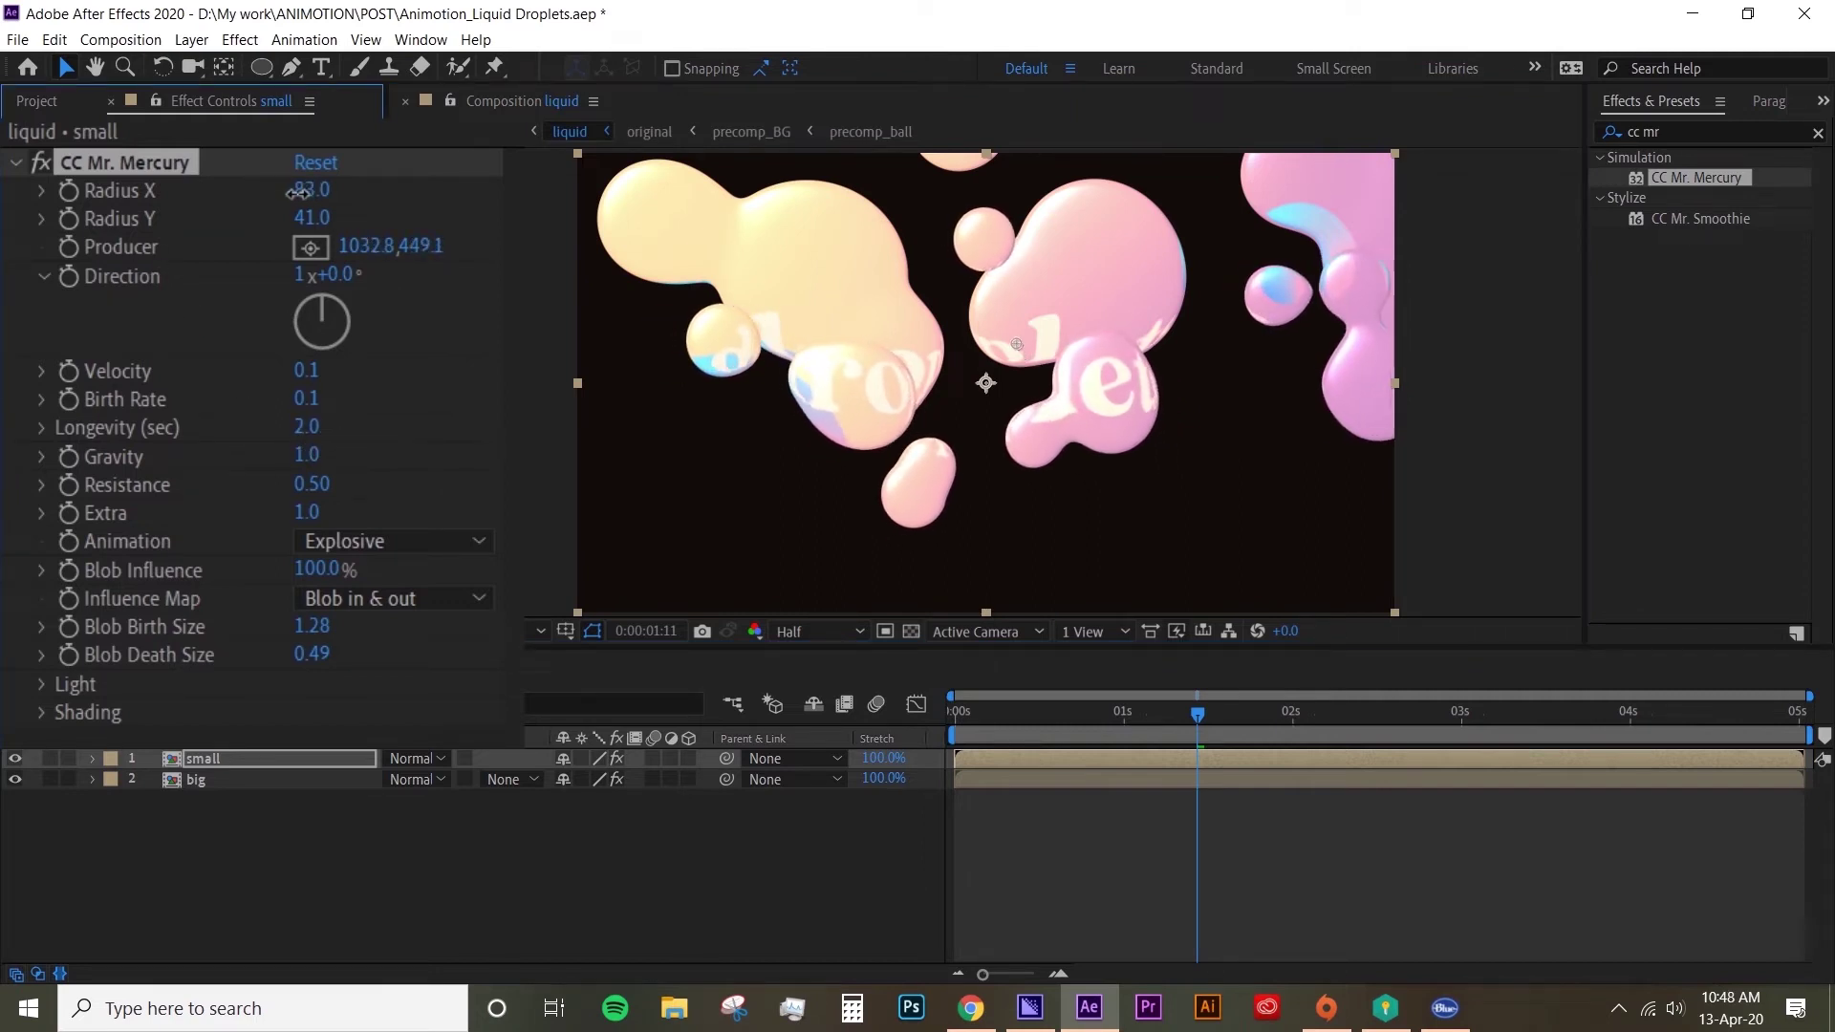
click(308, 371)
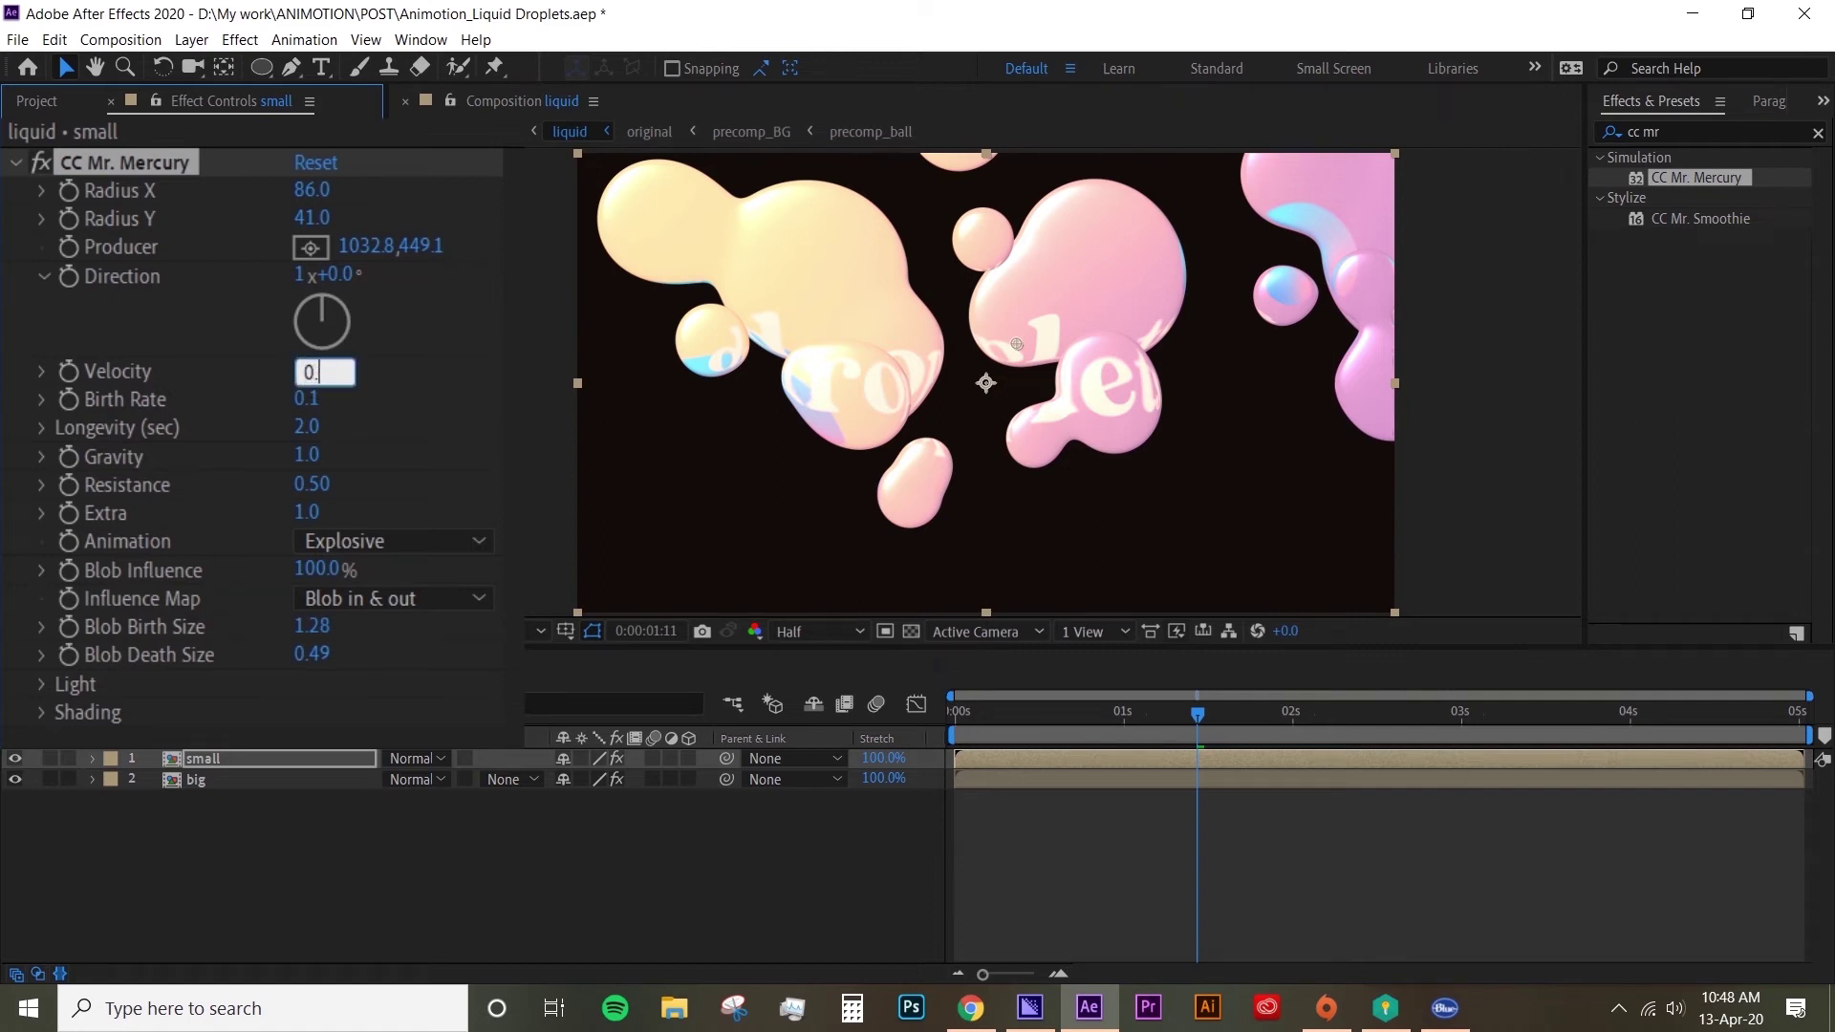
key(Return)
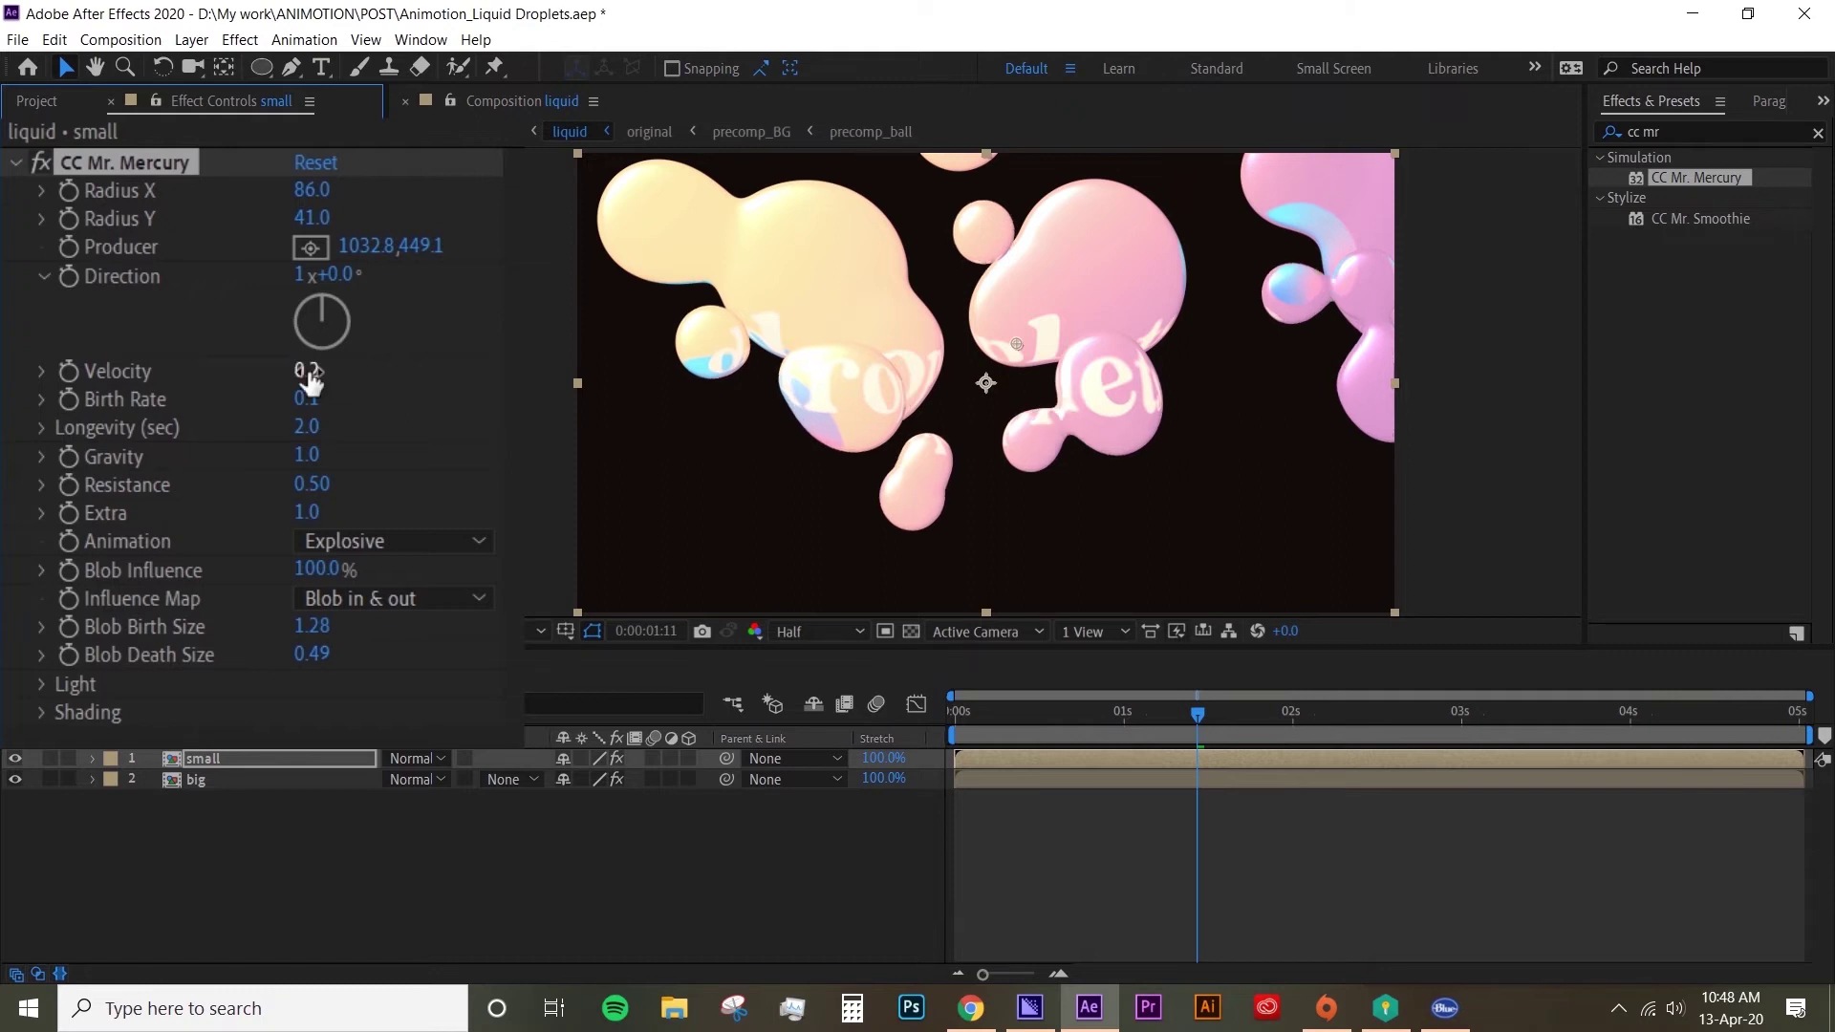
key(space)
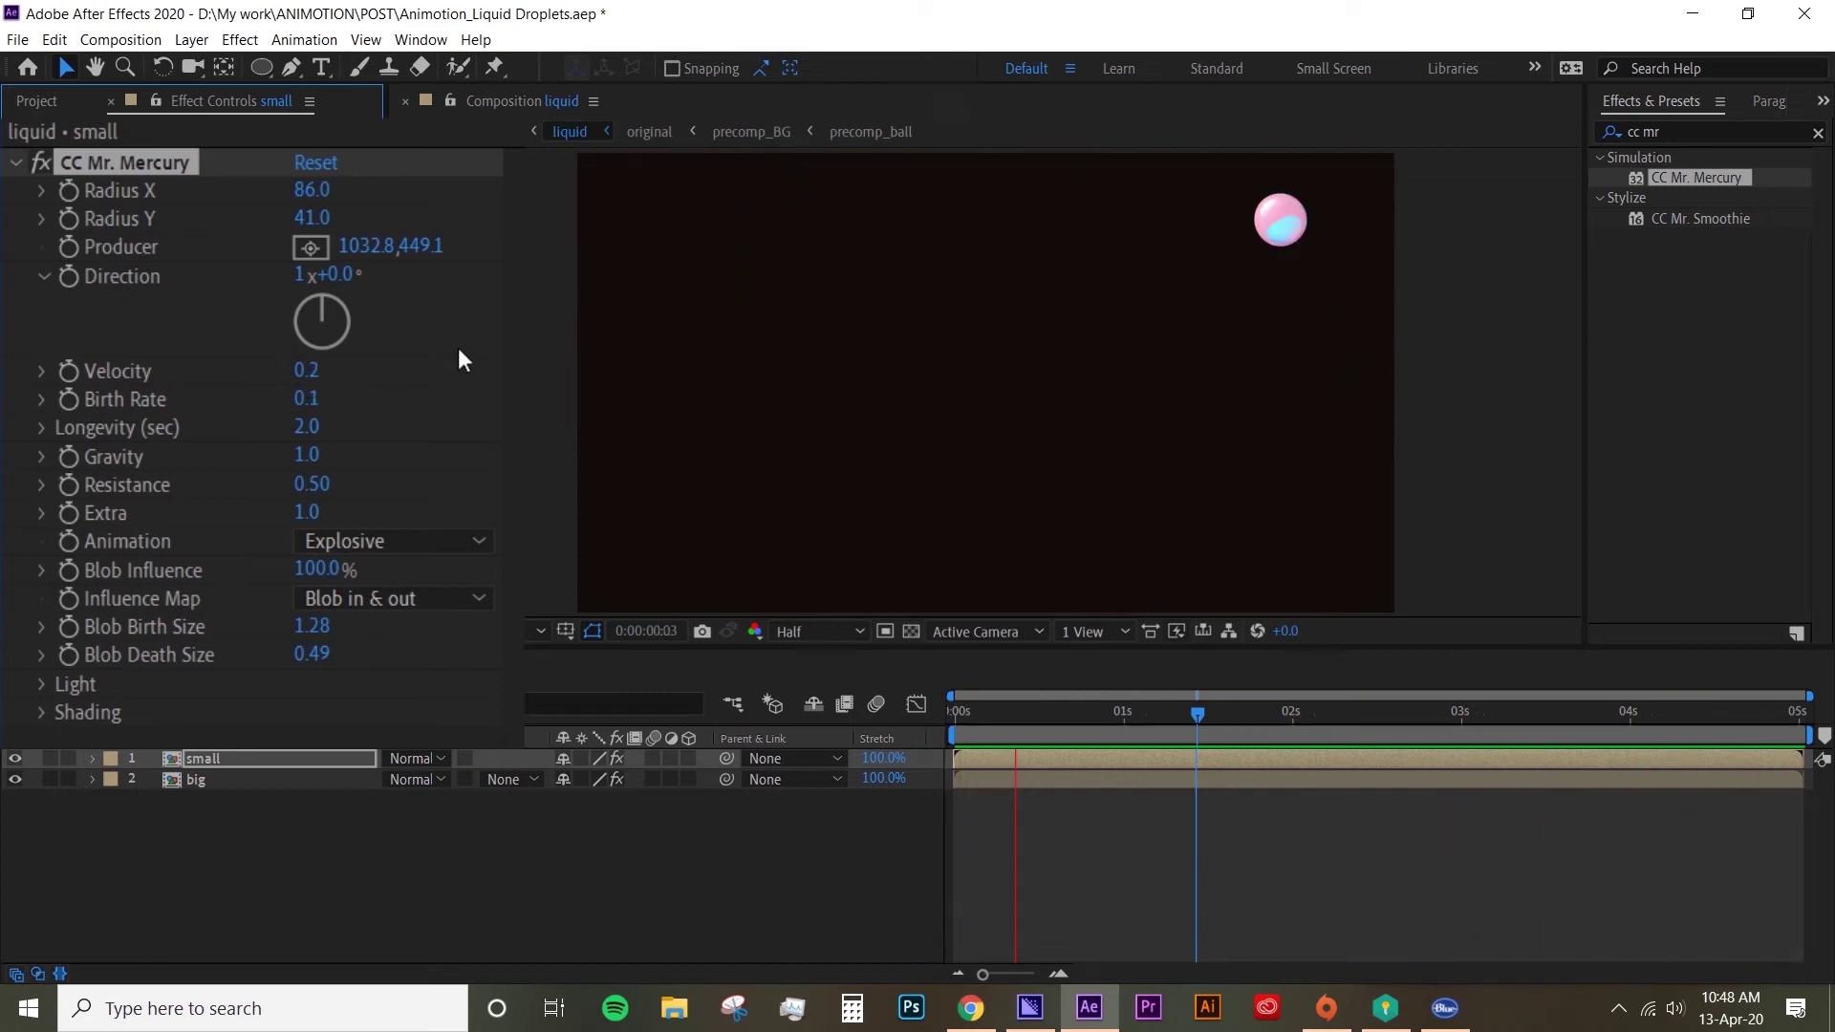
Set Blob Influence to 96% on big and 39% on small, then deselect all layers.
click(1049, 721)
drag(1046, 724, 1333, 755)
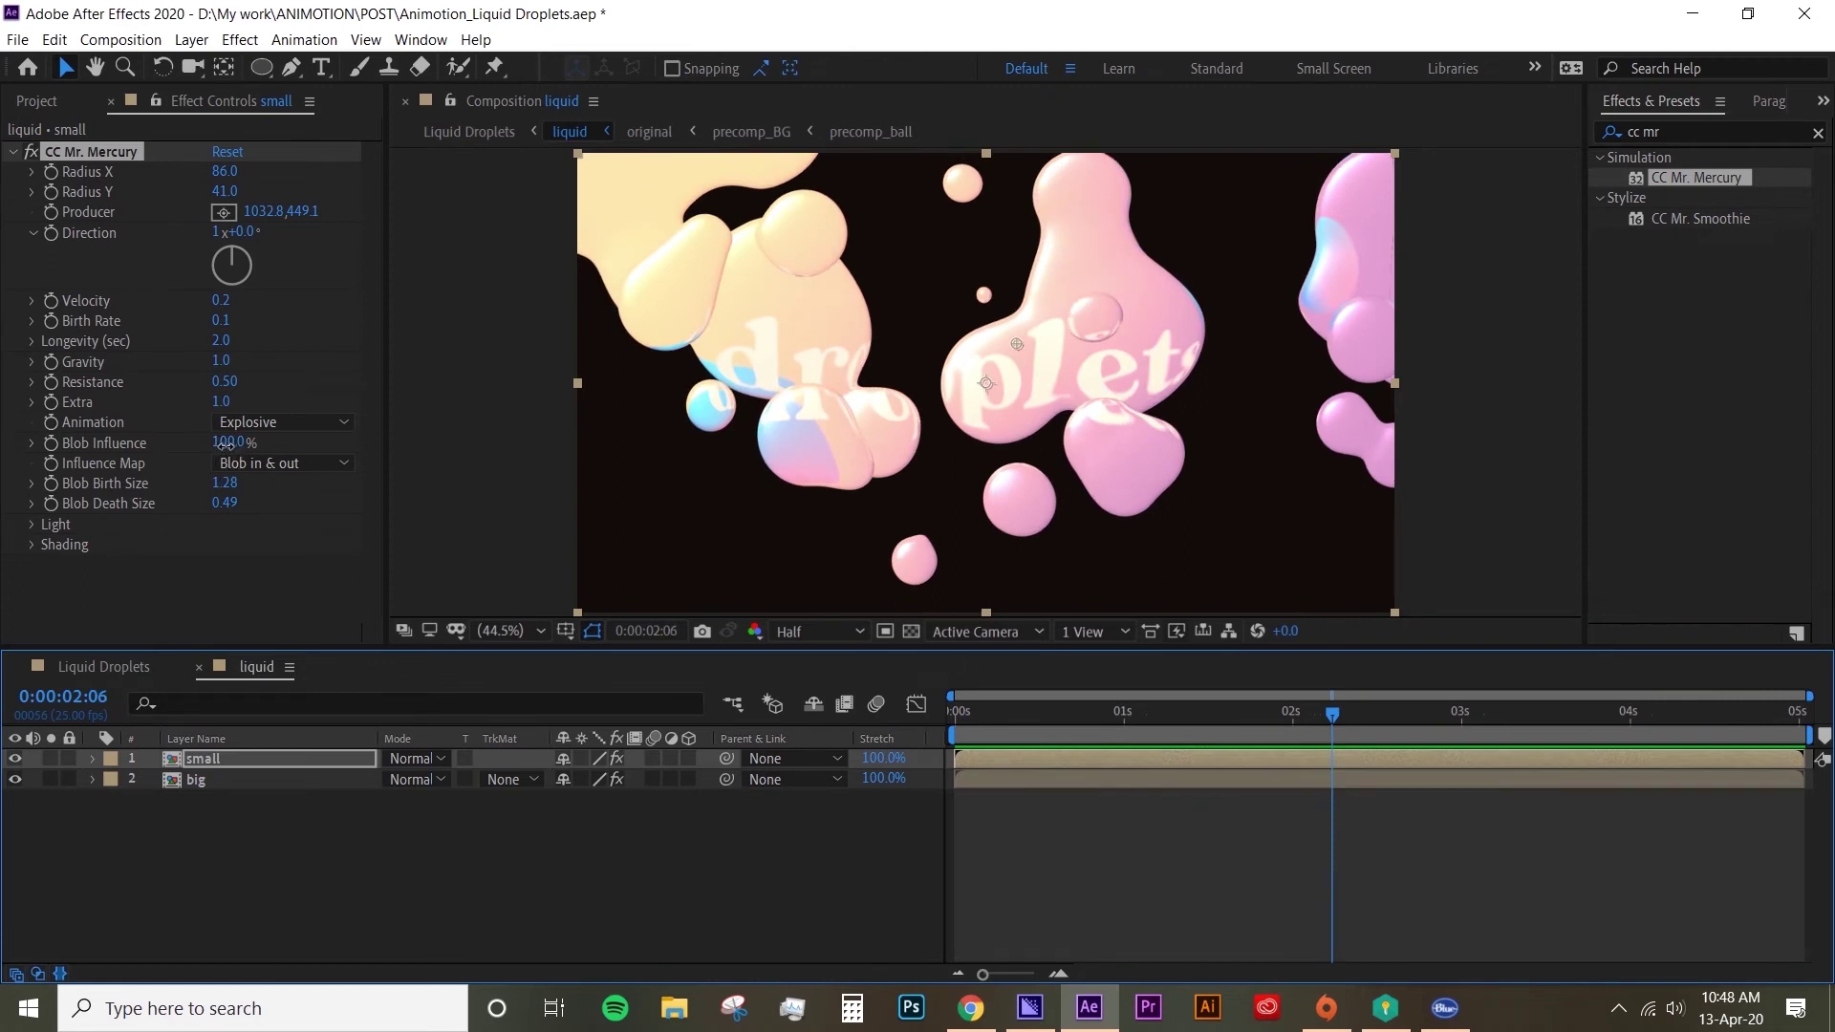
drag(225, 442, 229, 441)
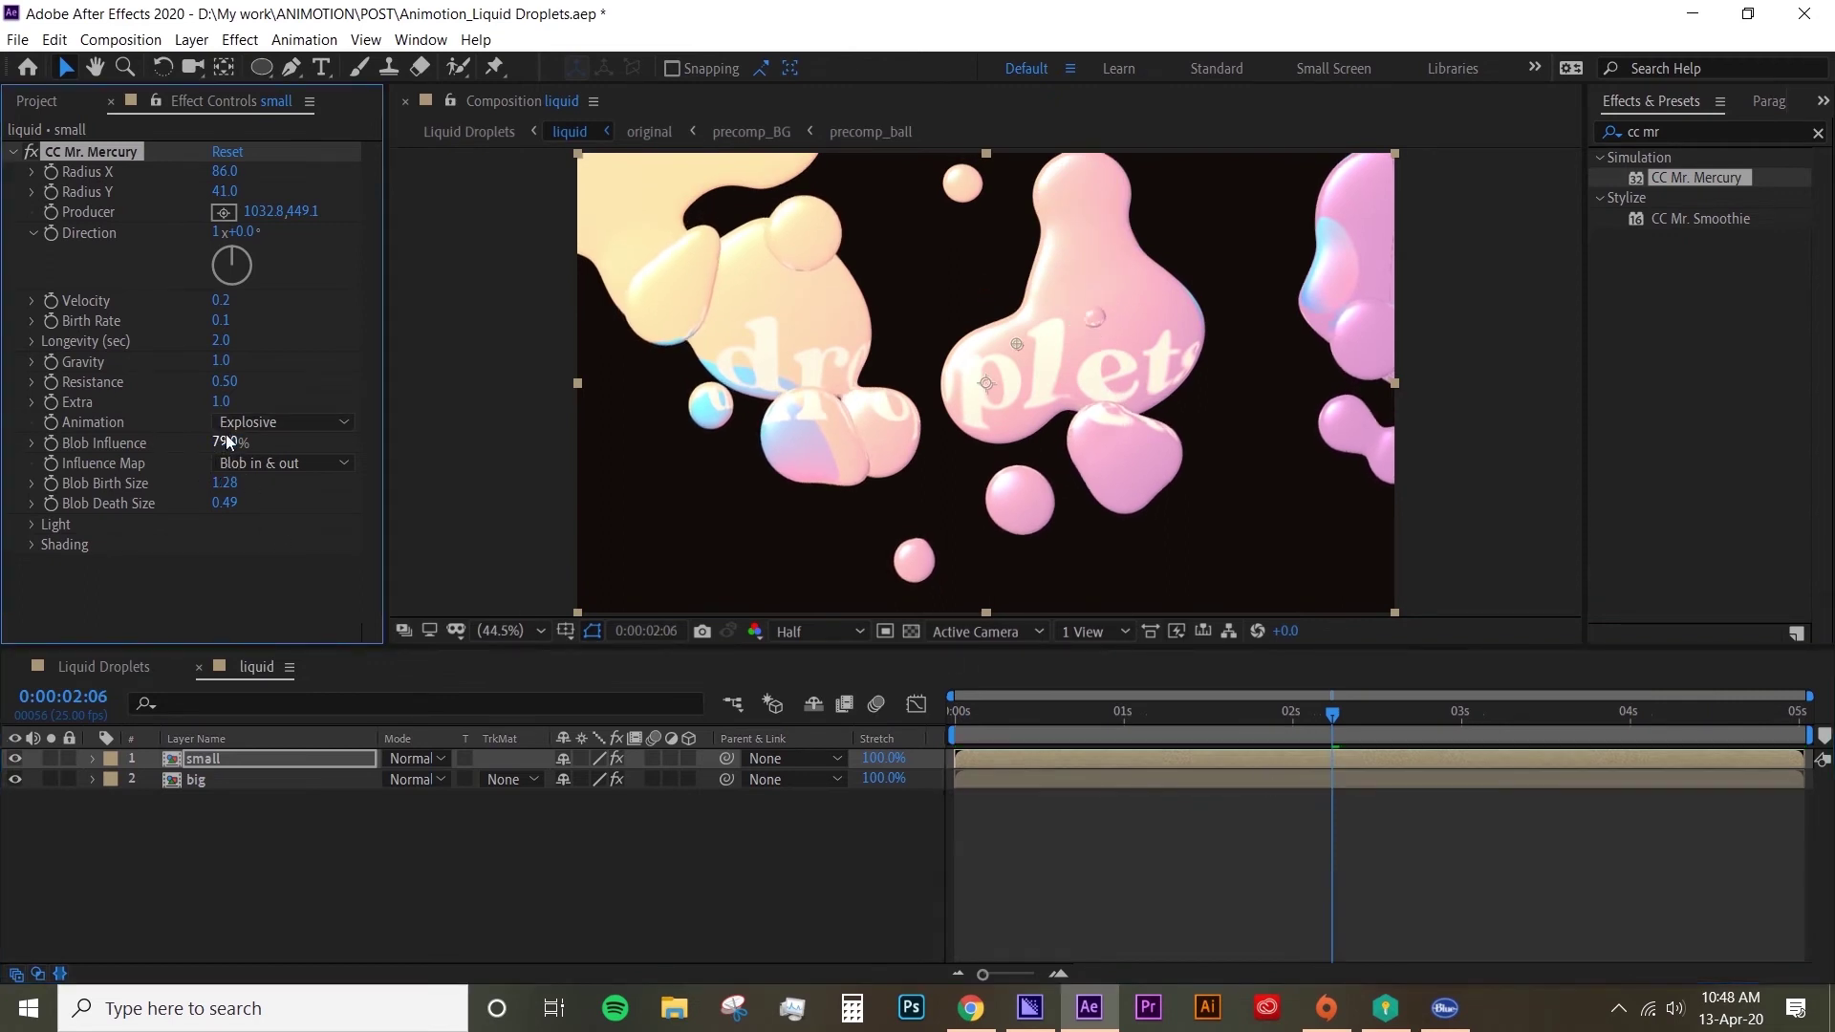
click(1131, 781)
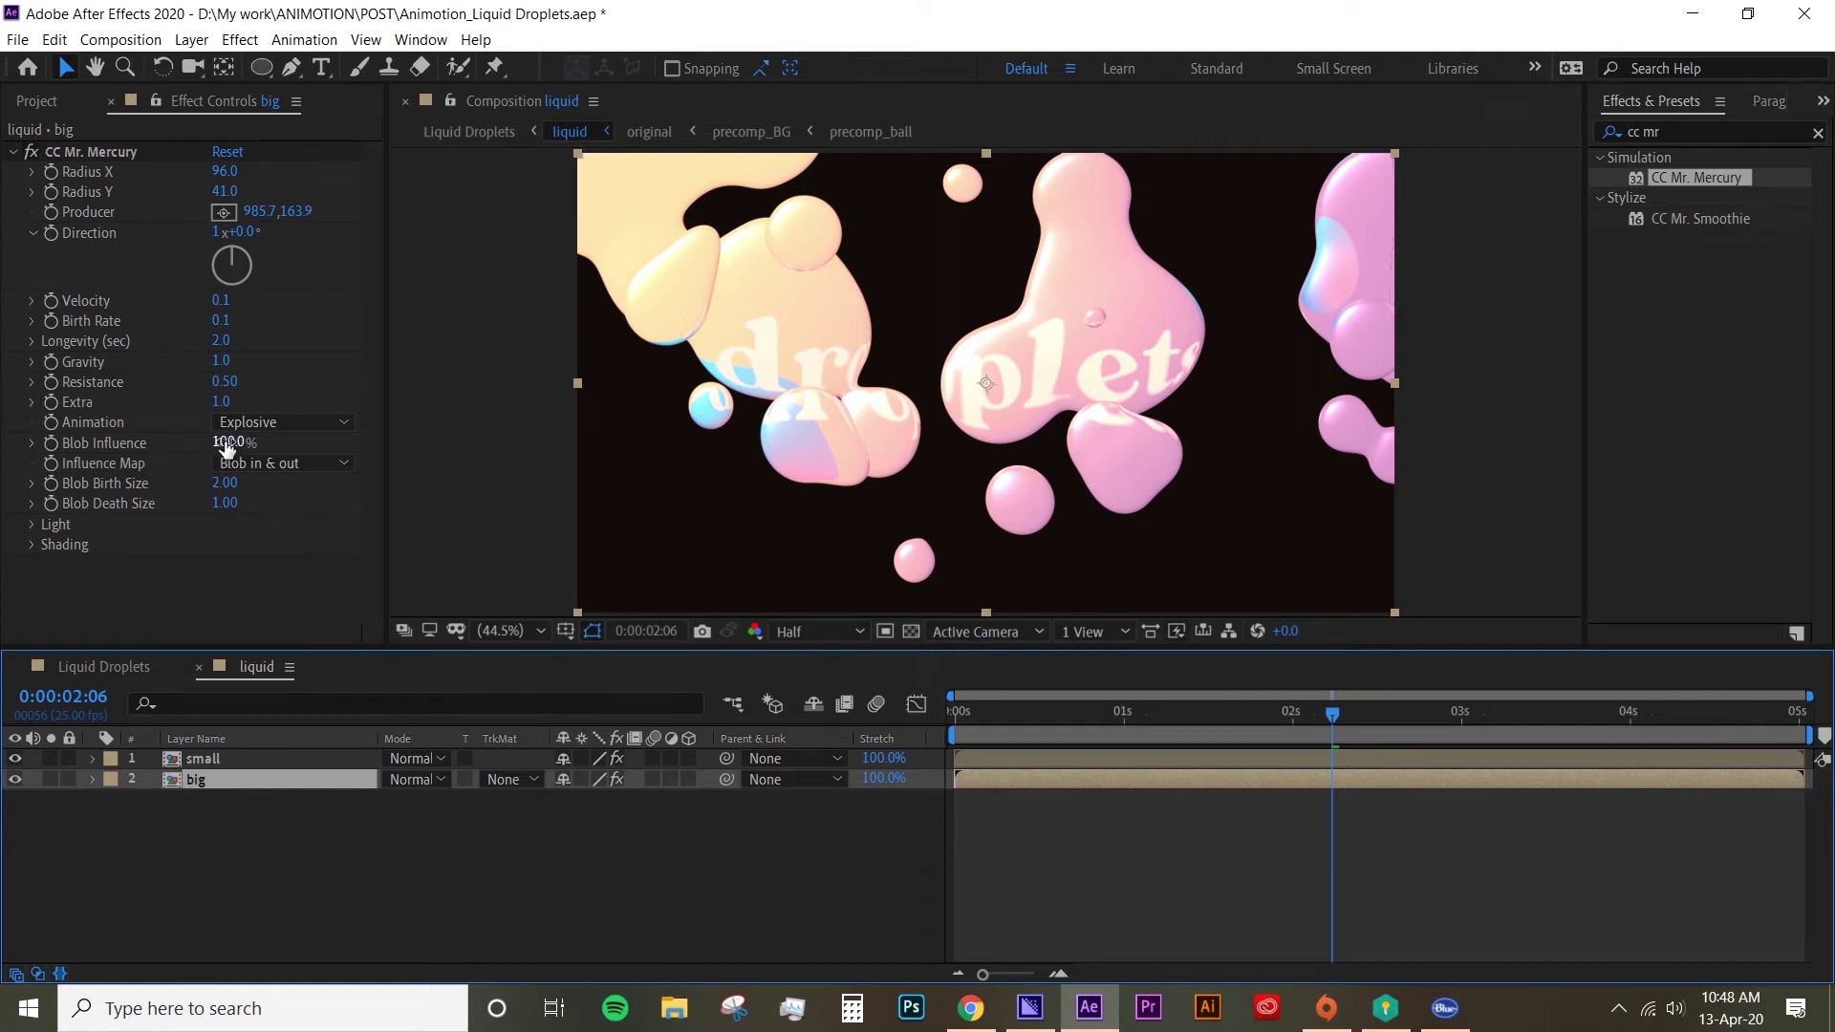
drag(223, 441, 173, 450)
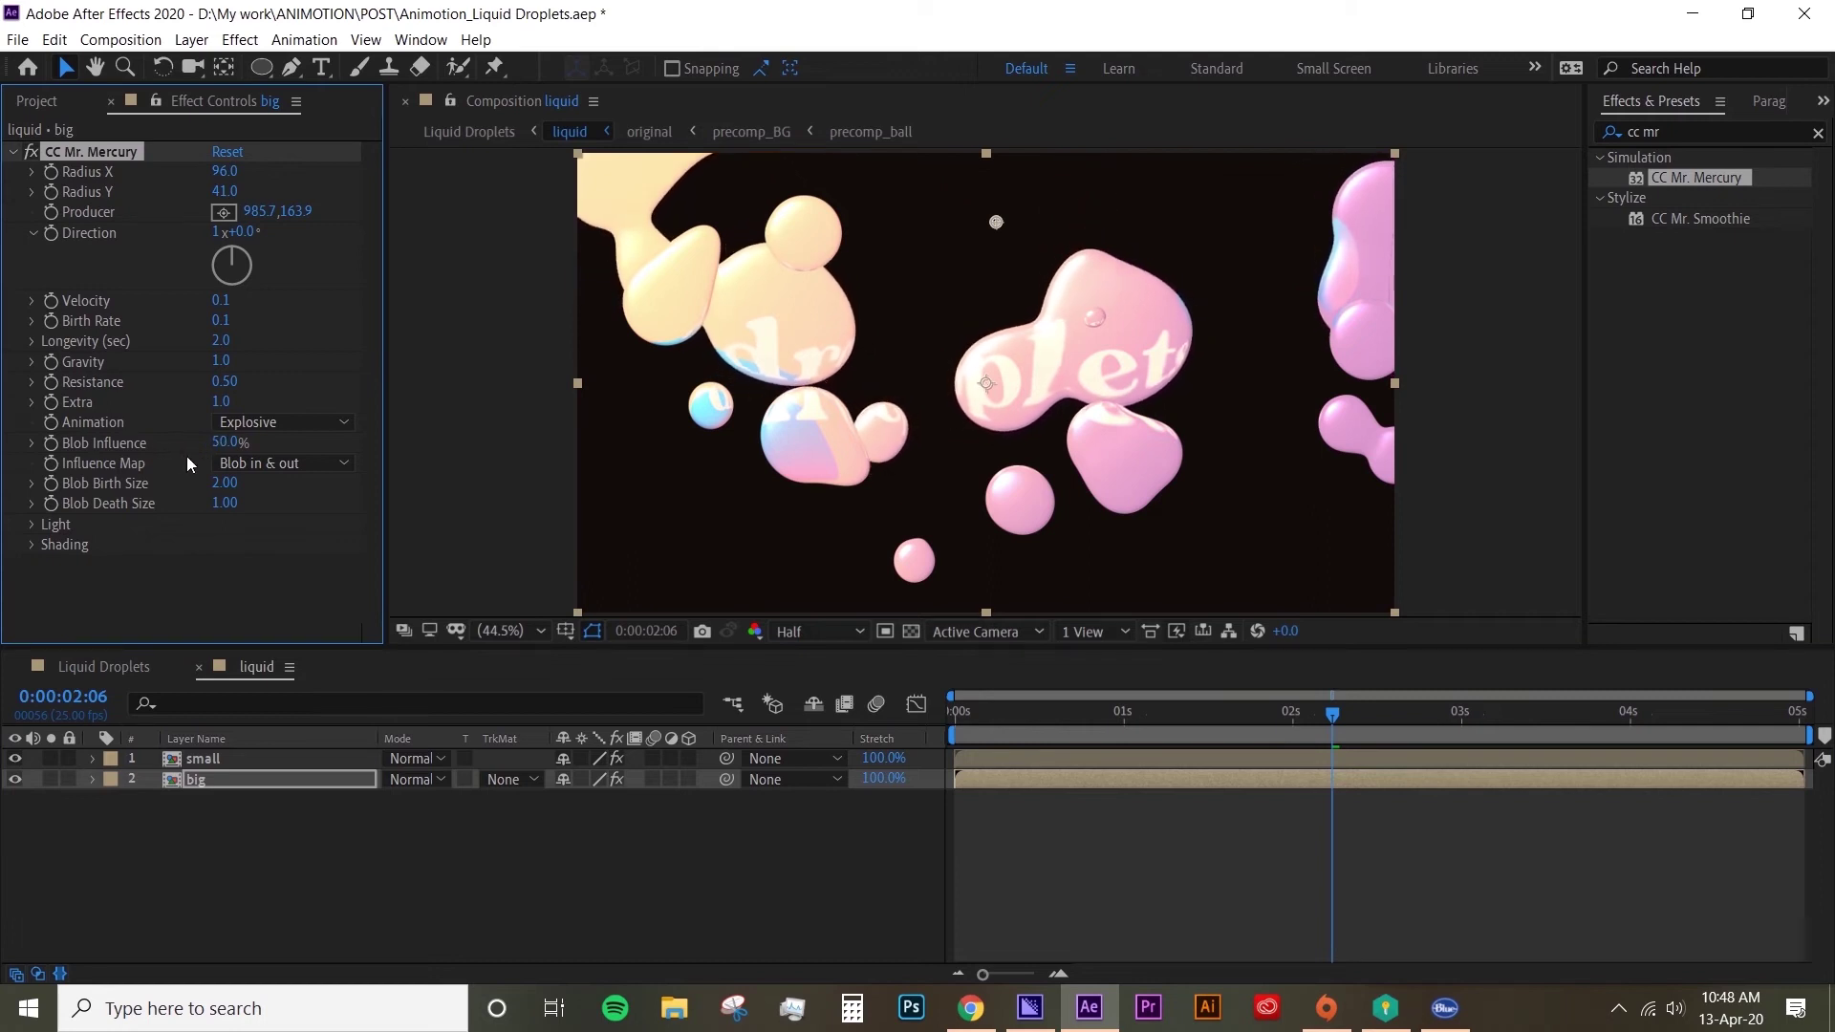
click(1032, 758)
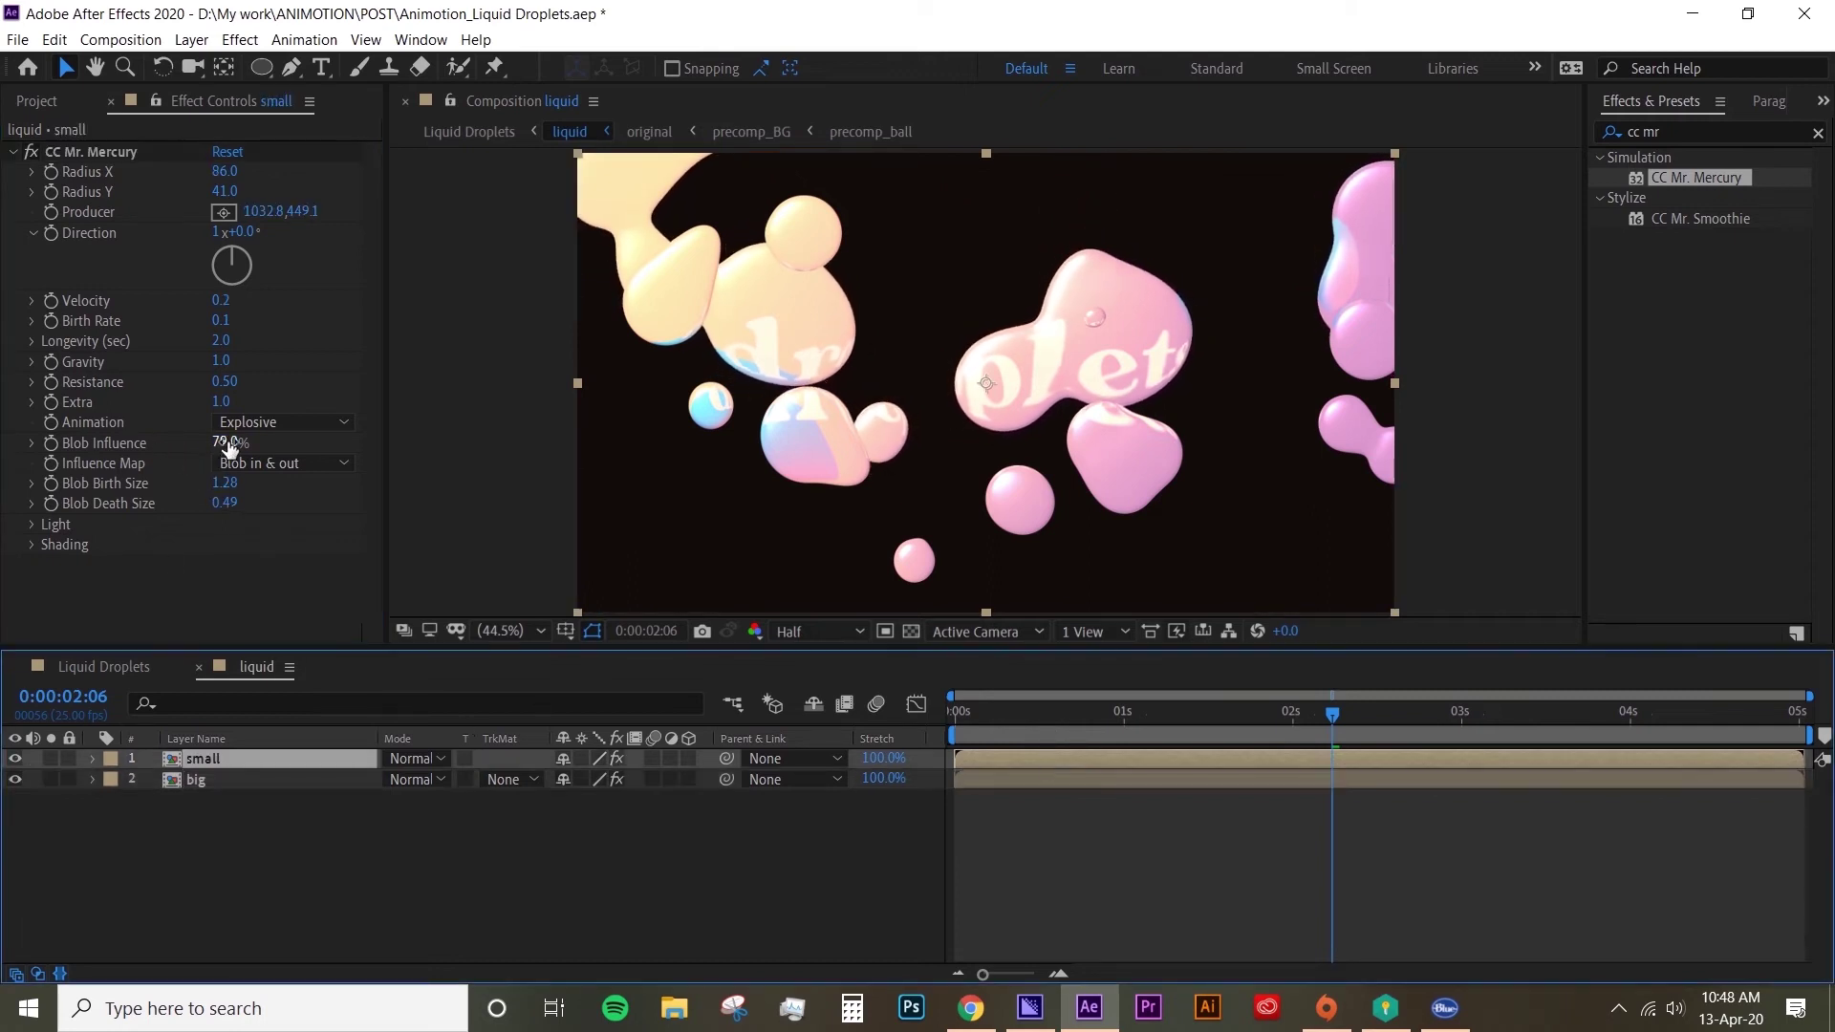
drag(229, 448, 199, 460)
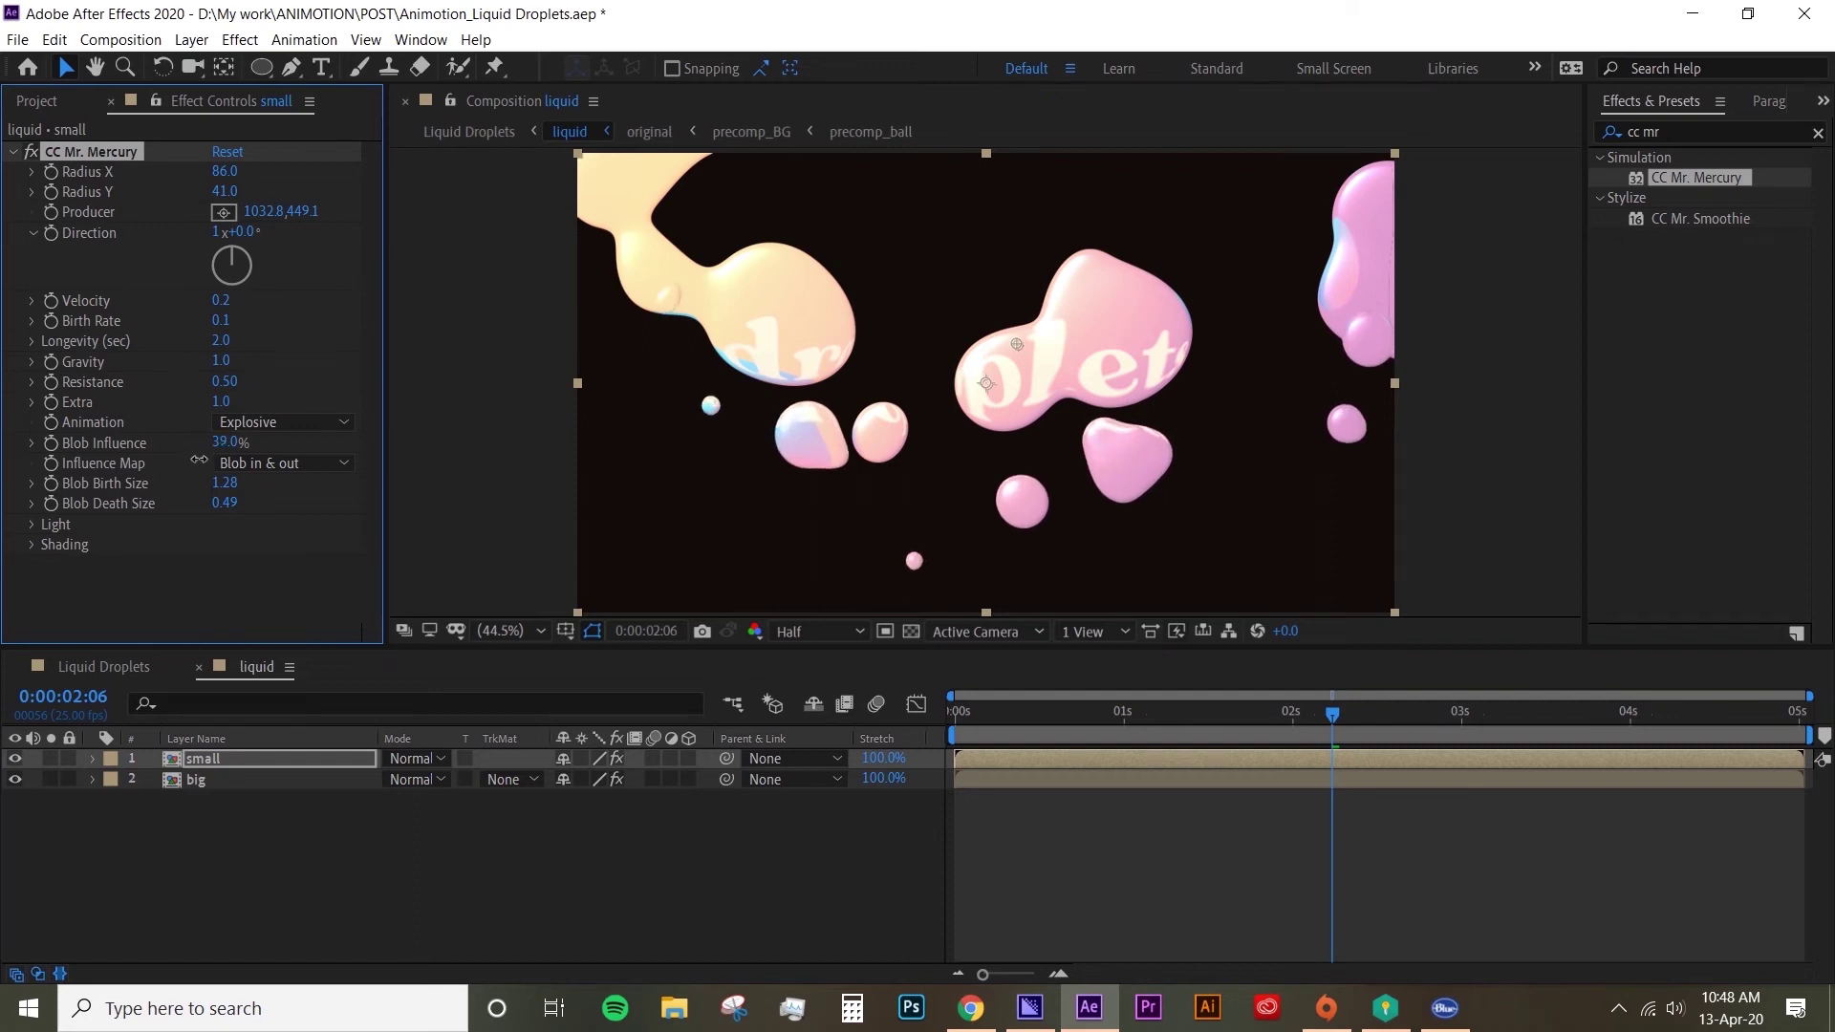
click(233, 780)
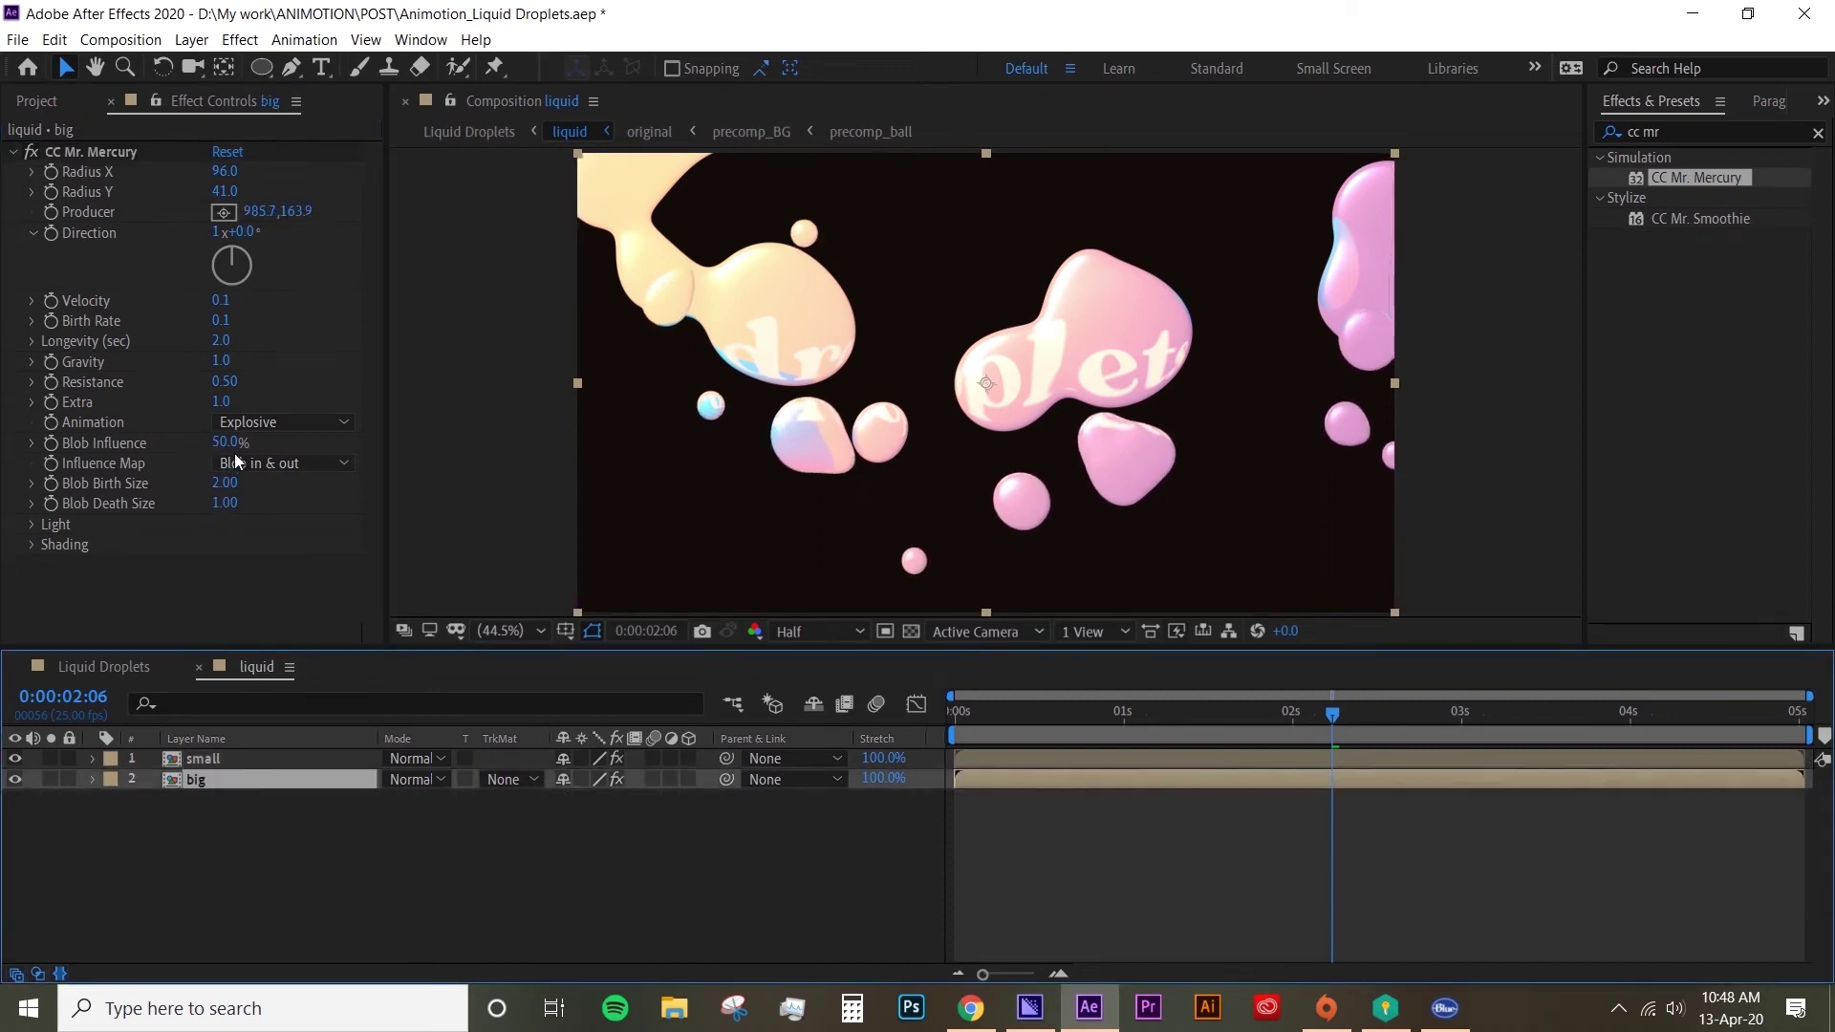
drag(229, 443, 283, 442)
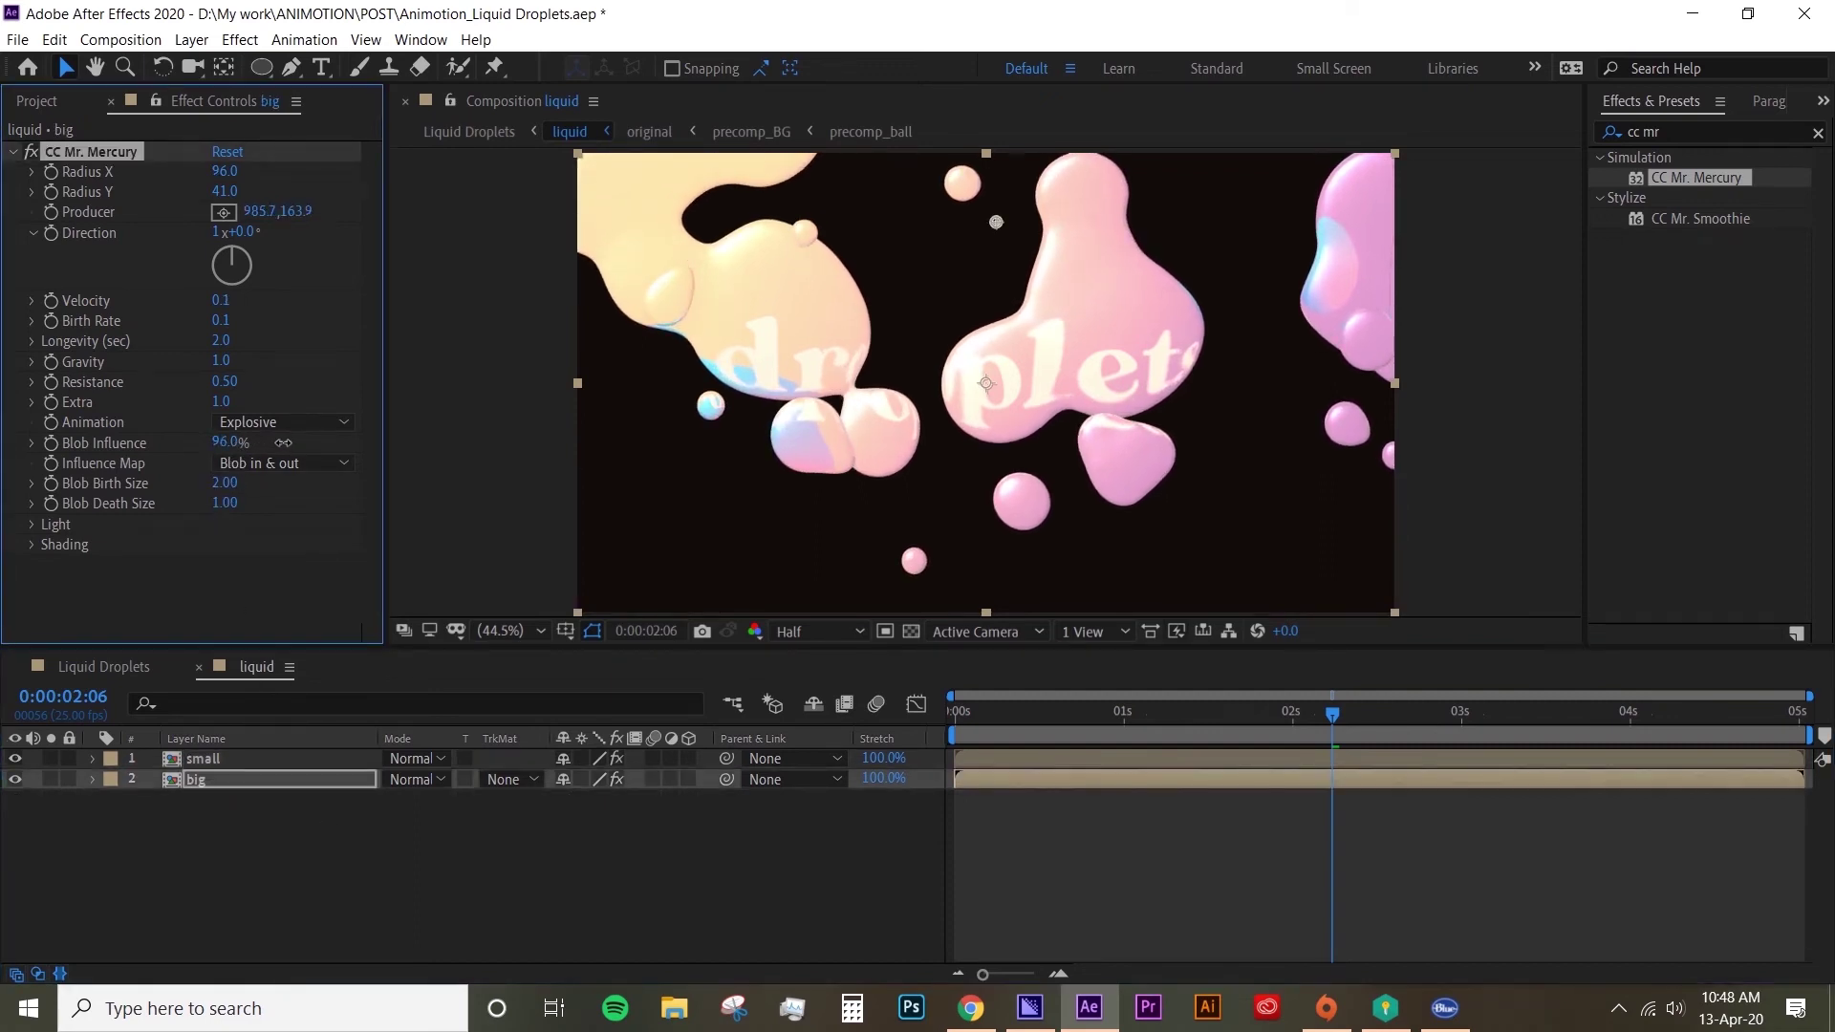
click(414, 862)
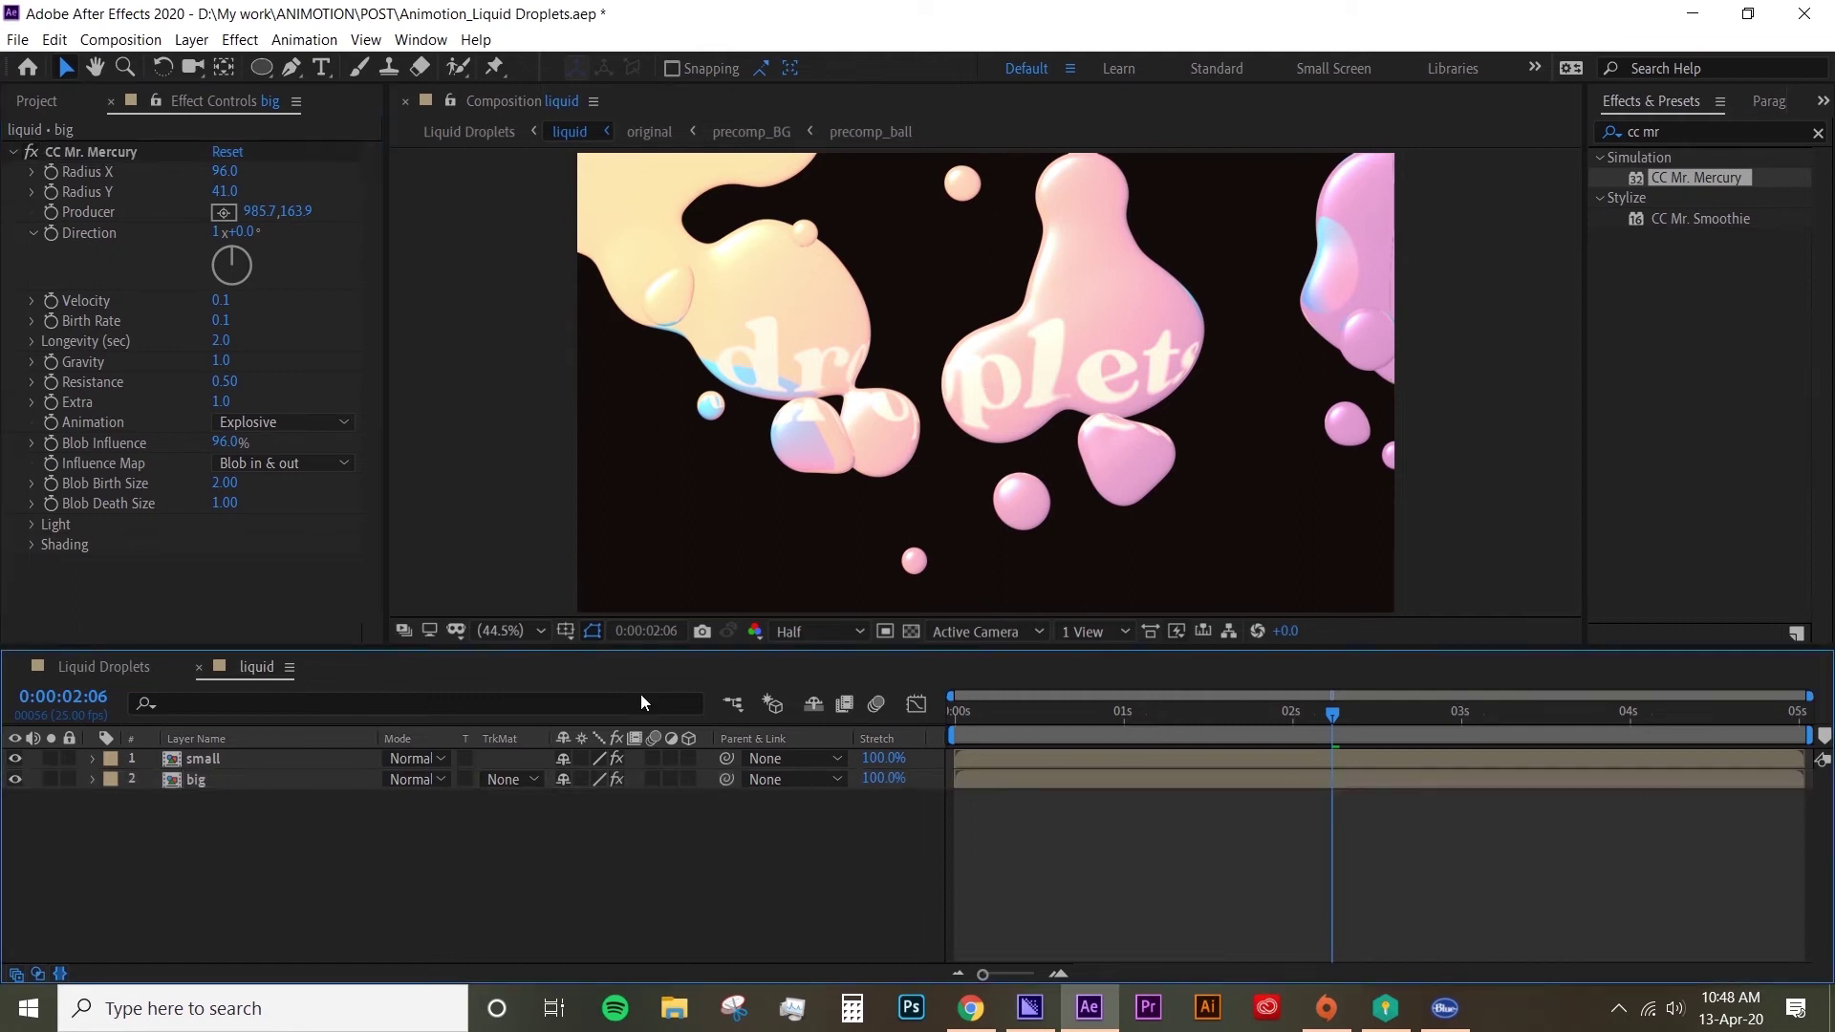
Go back up to Liquid Droplets, preview the blobs over the gradient title, and select the original layer.
click(740, 703)
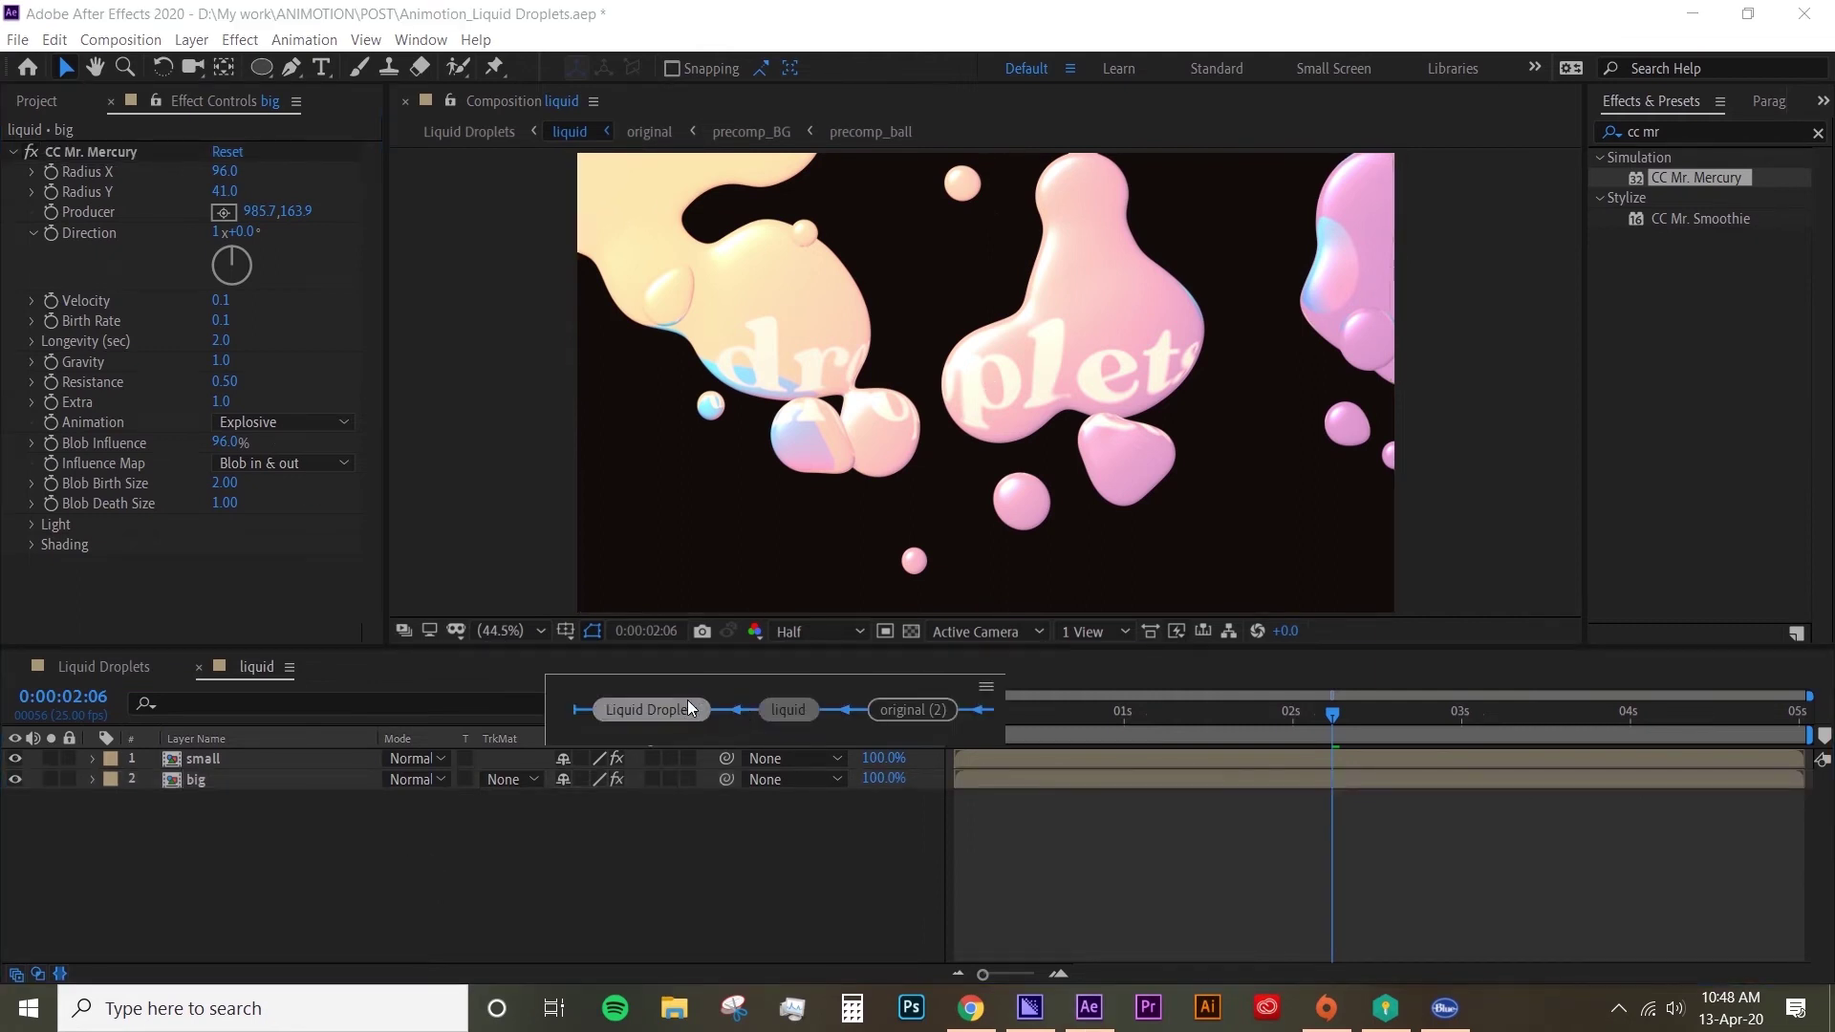
click(686, 708)
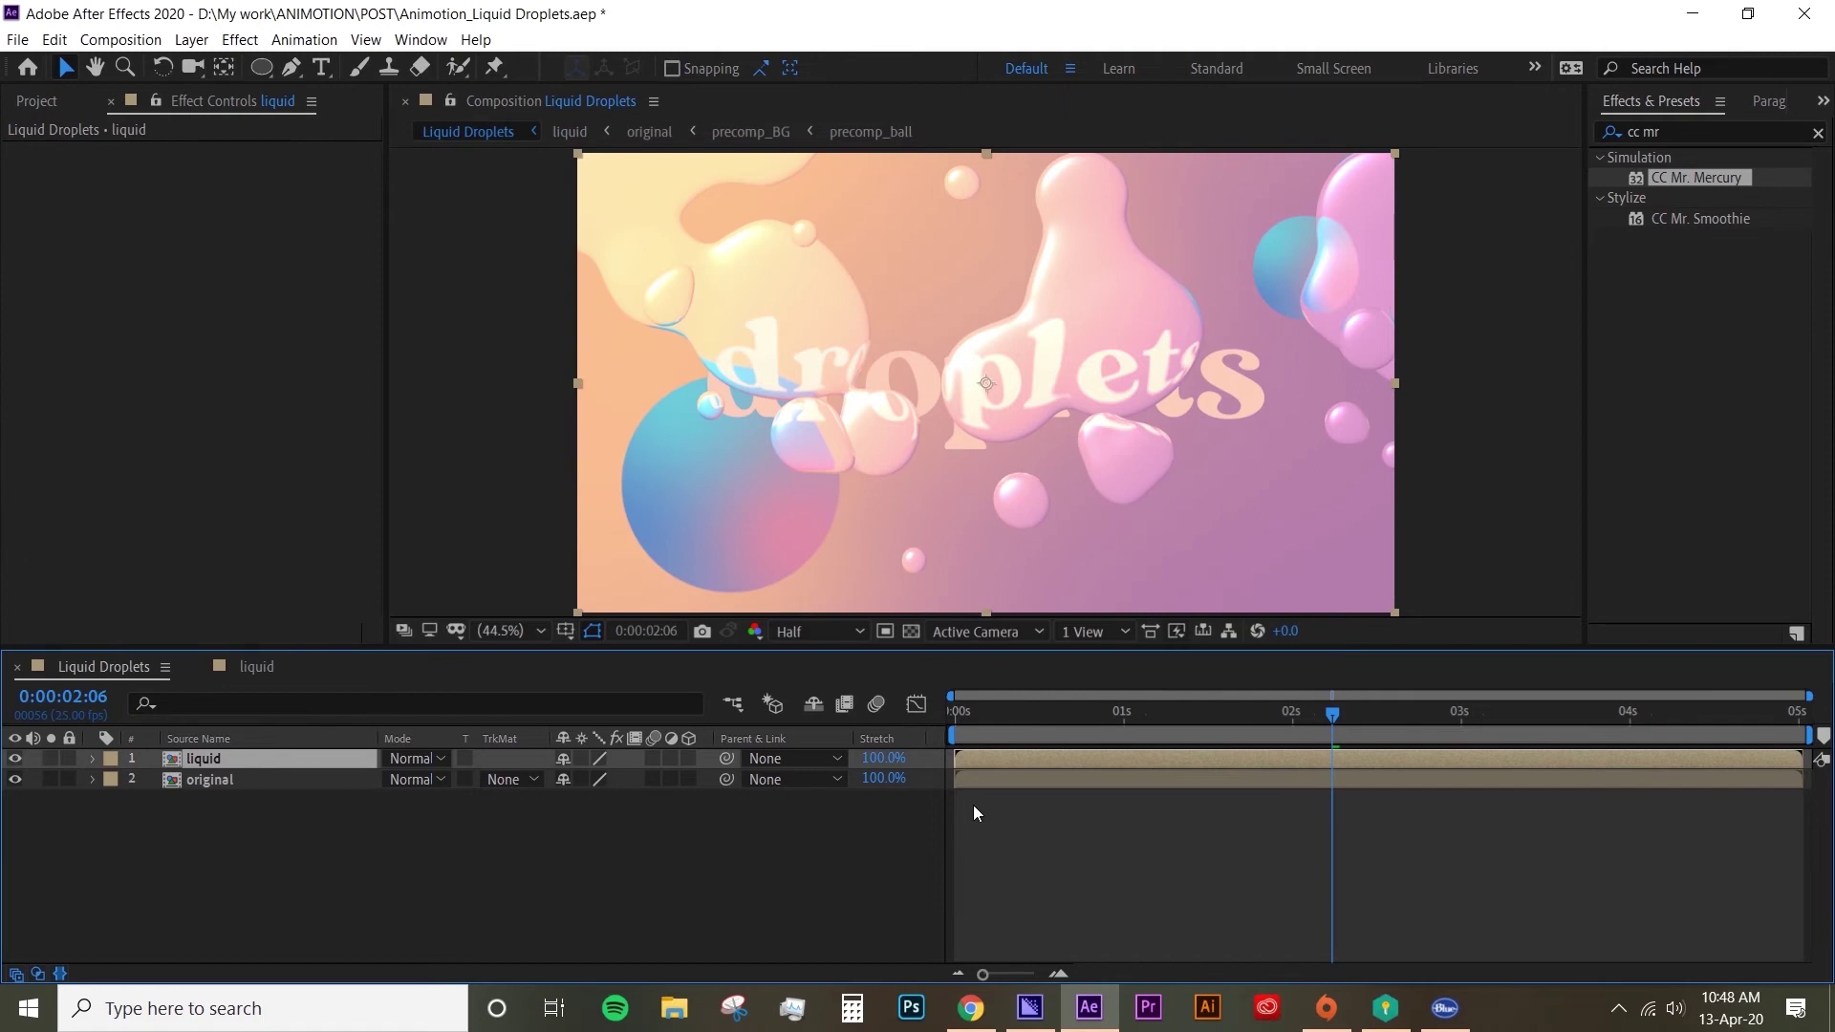
key(space)
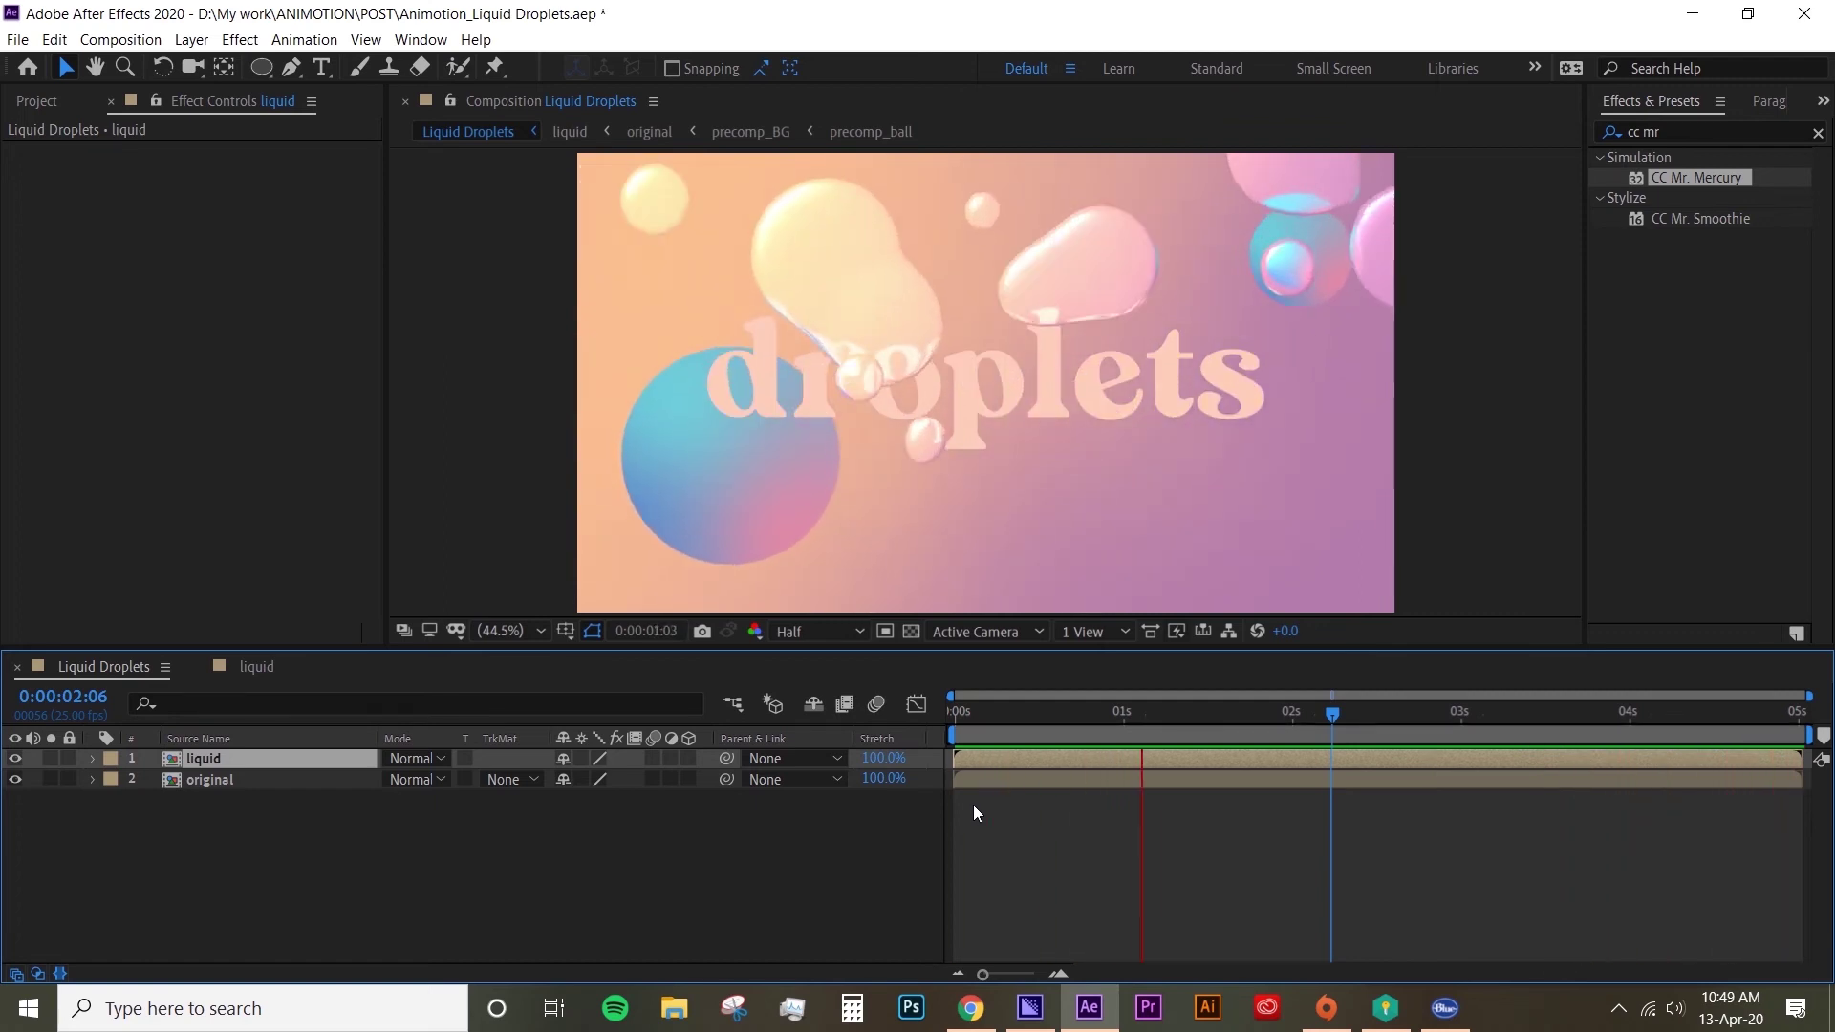
key(space)
click(264, 779)
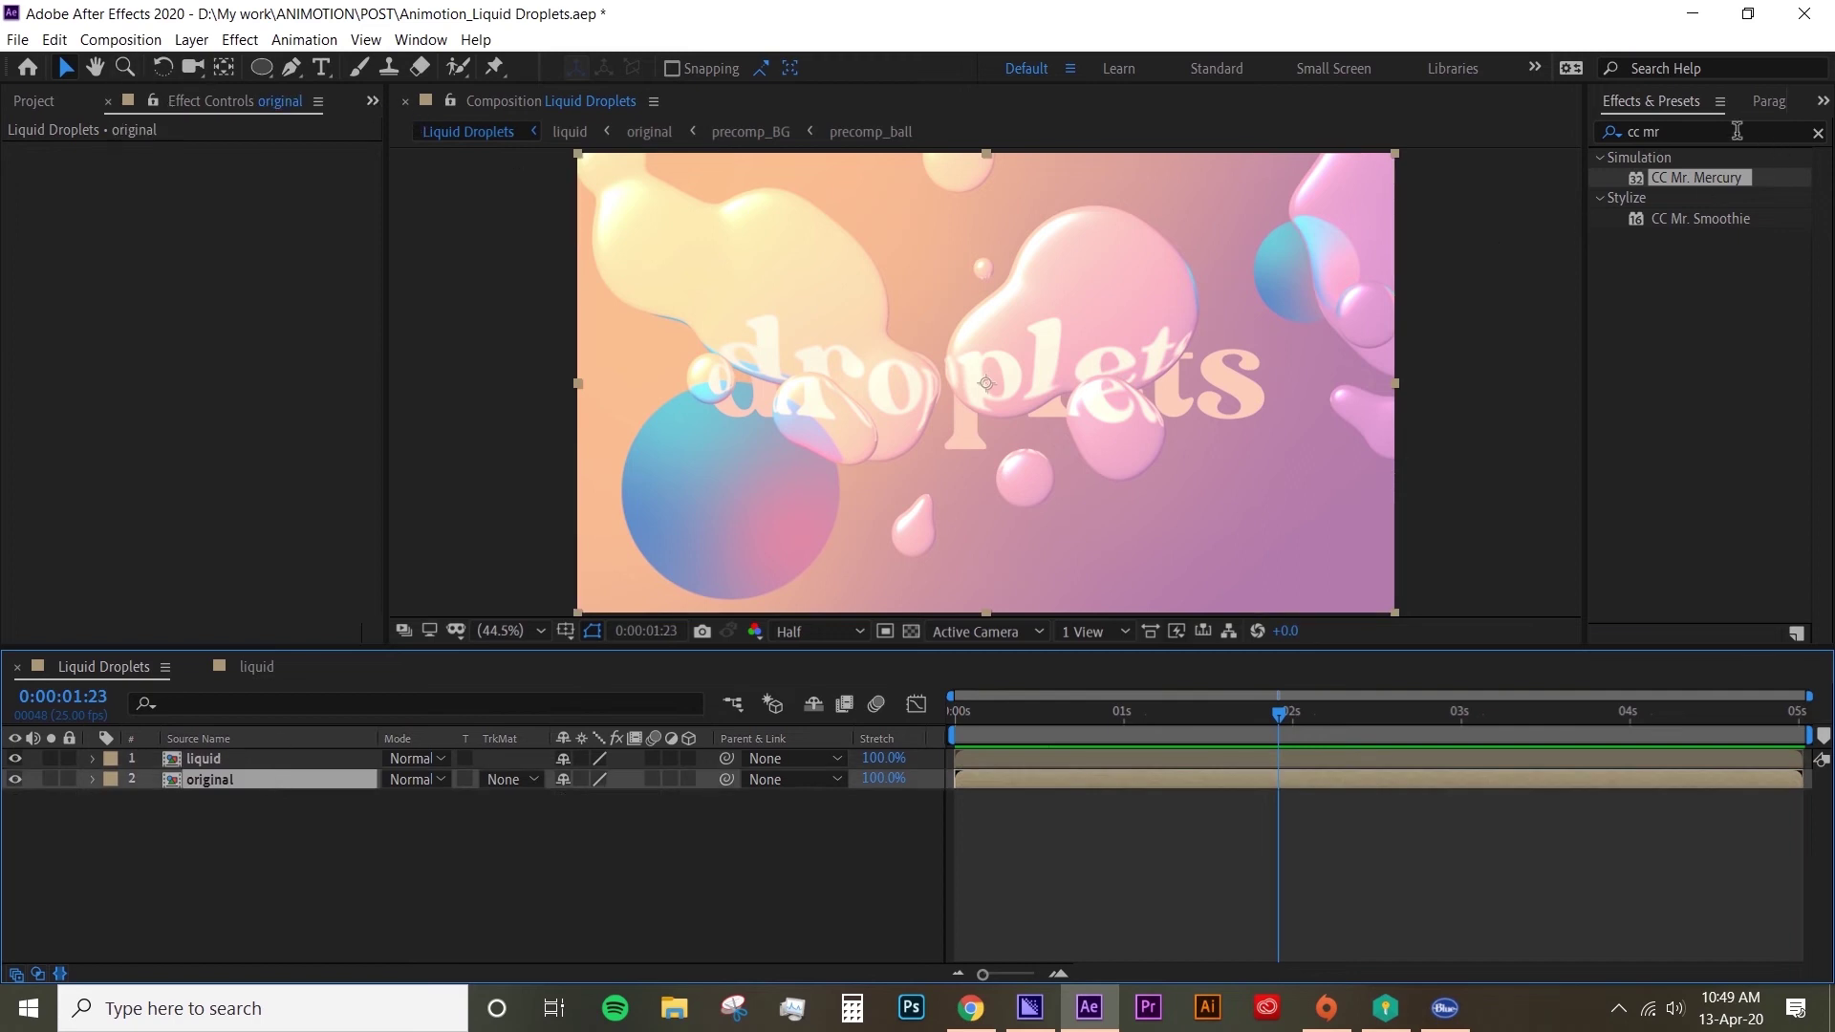
Search the effects for 'cc glas' and apply CC Glass to the original layer.
click(1736, 131)
text(cc g)
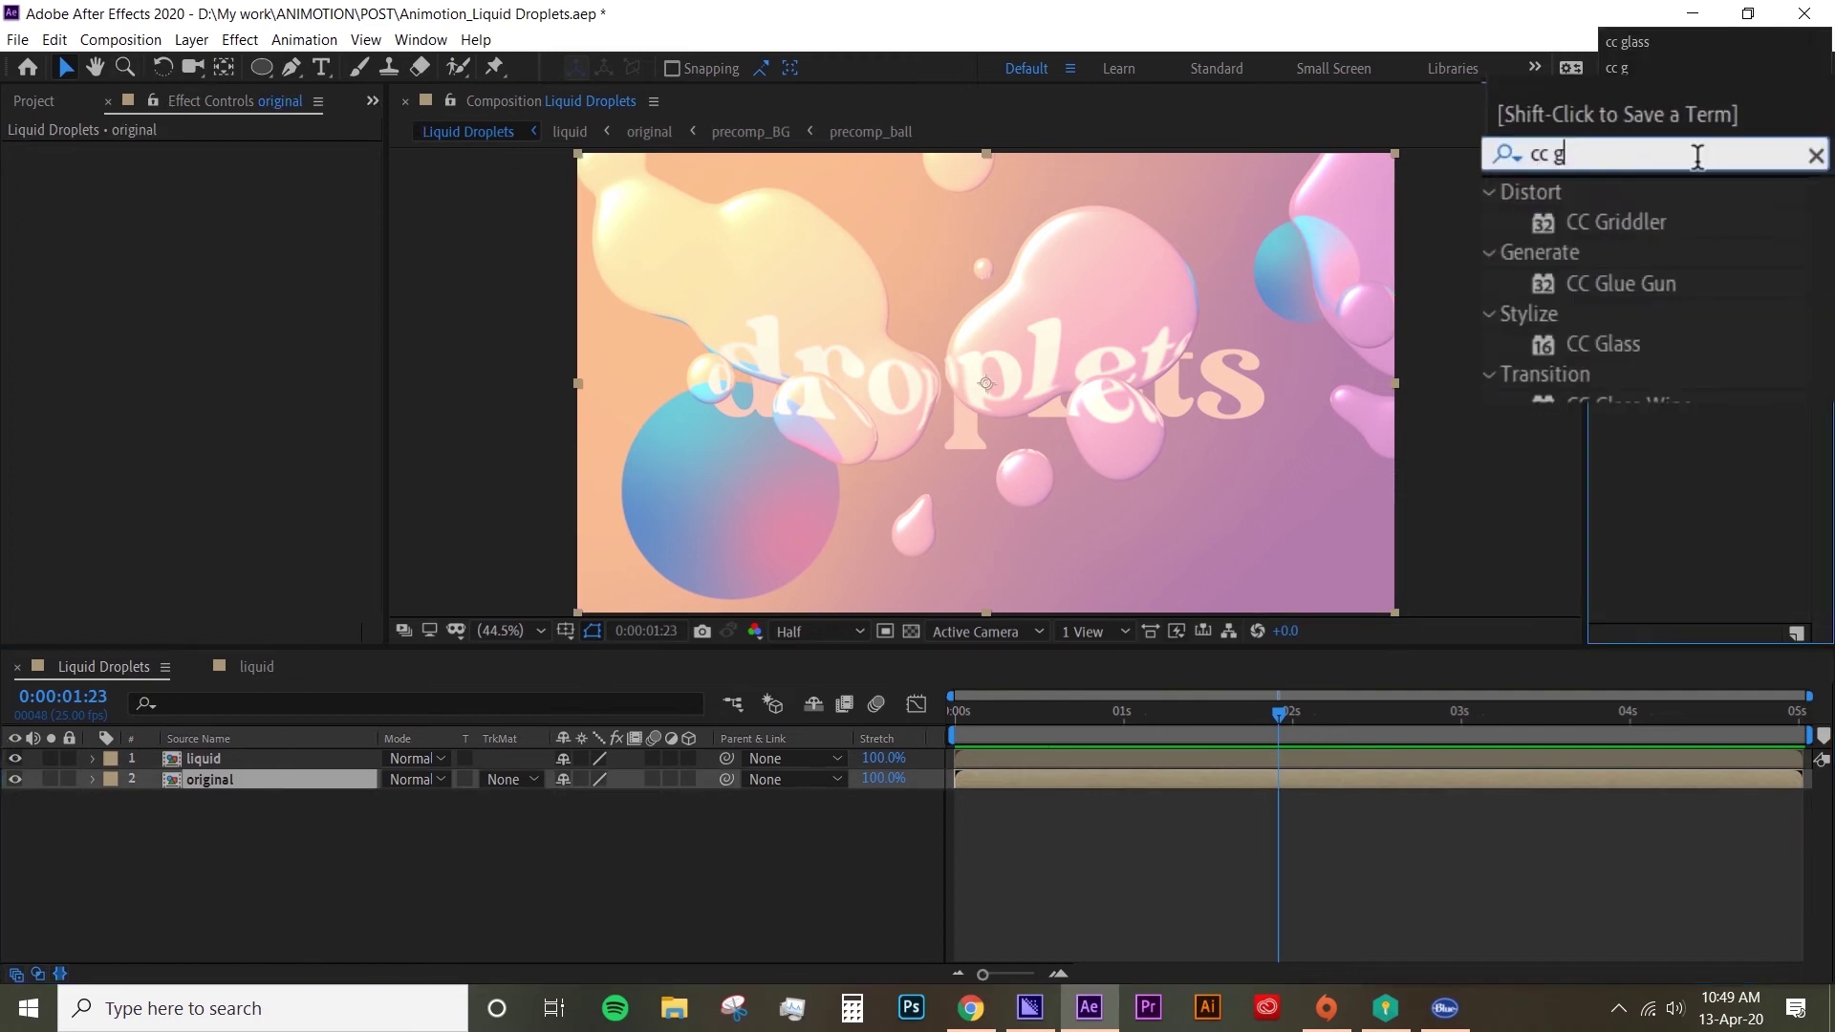
text(lass)
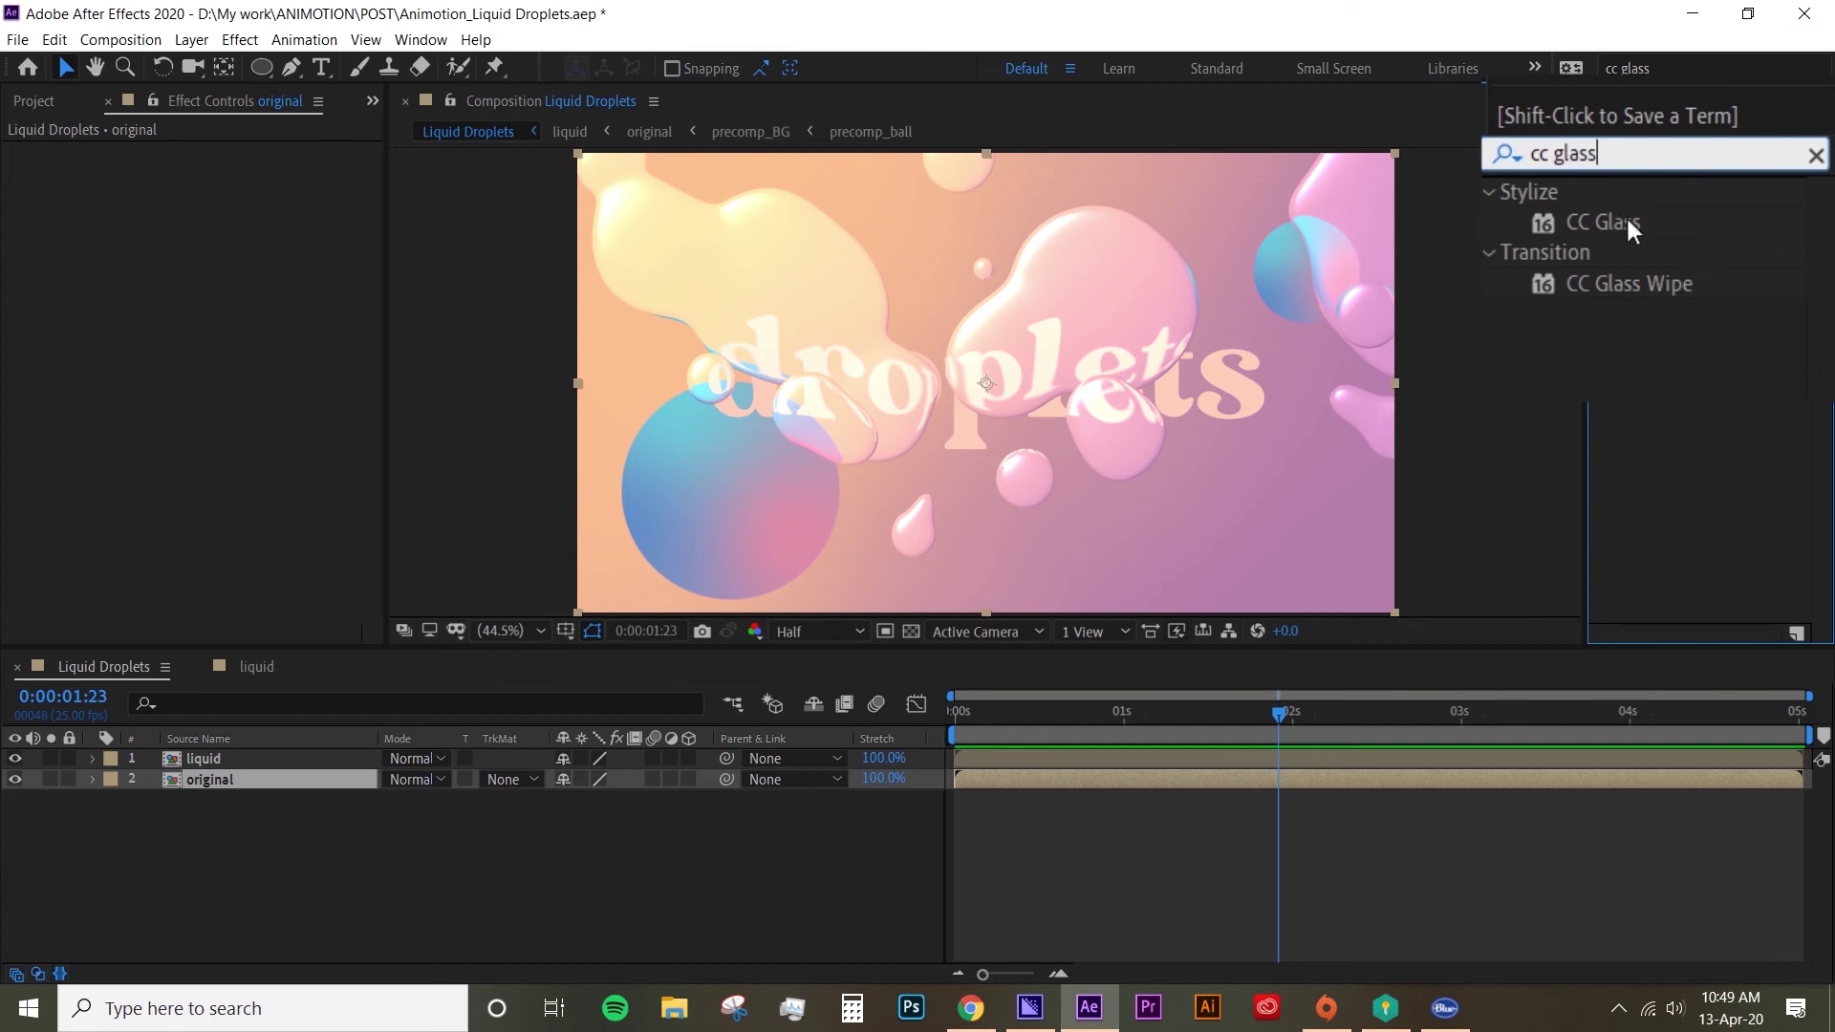
drag(1692, 175, 287, 791)
Set the CC Glass Surface bump map to the liquid layer, using its Alpha property.
scroll(1254, 404, up, 1)
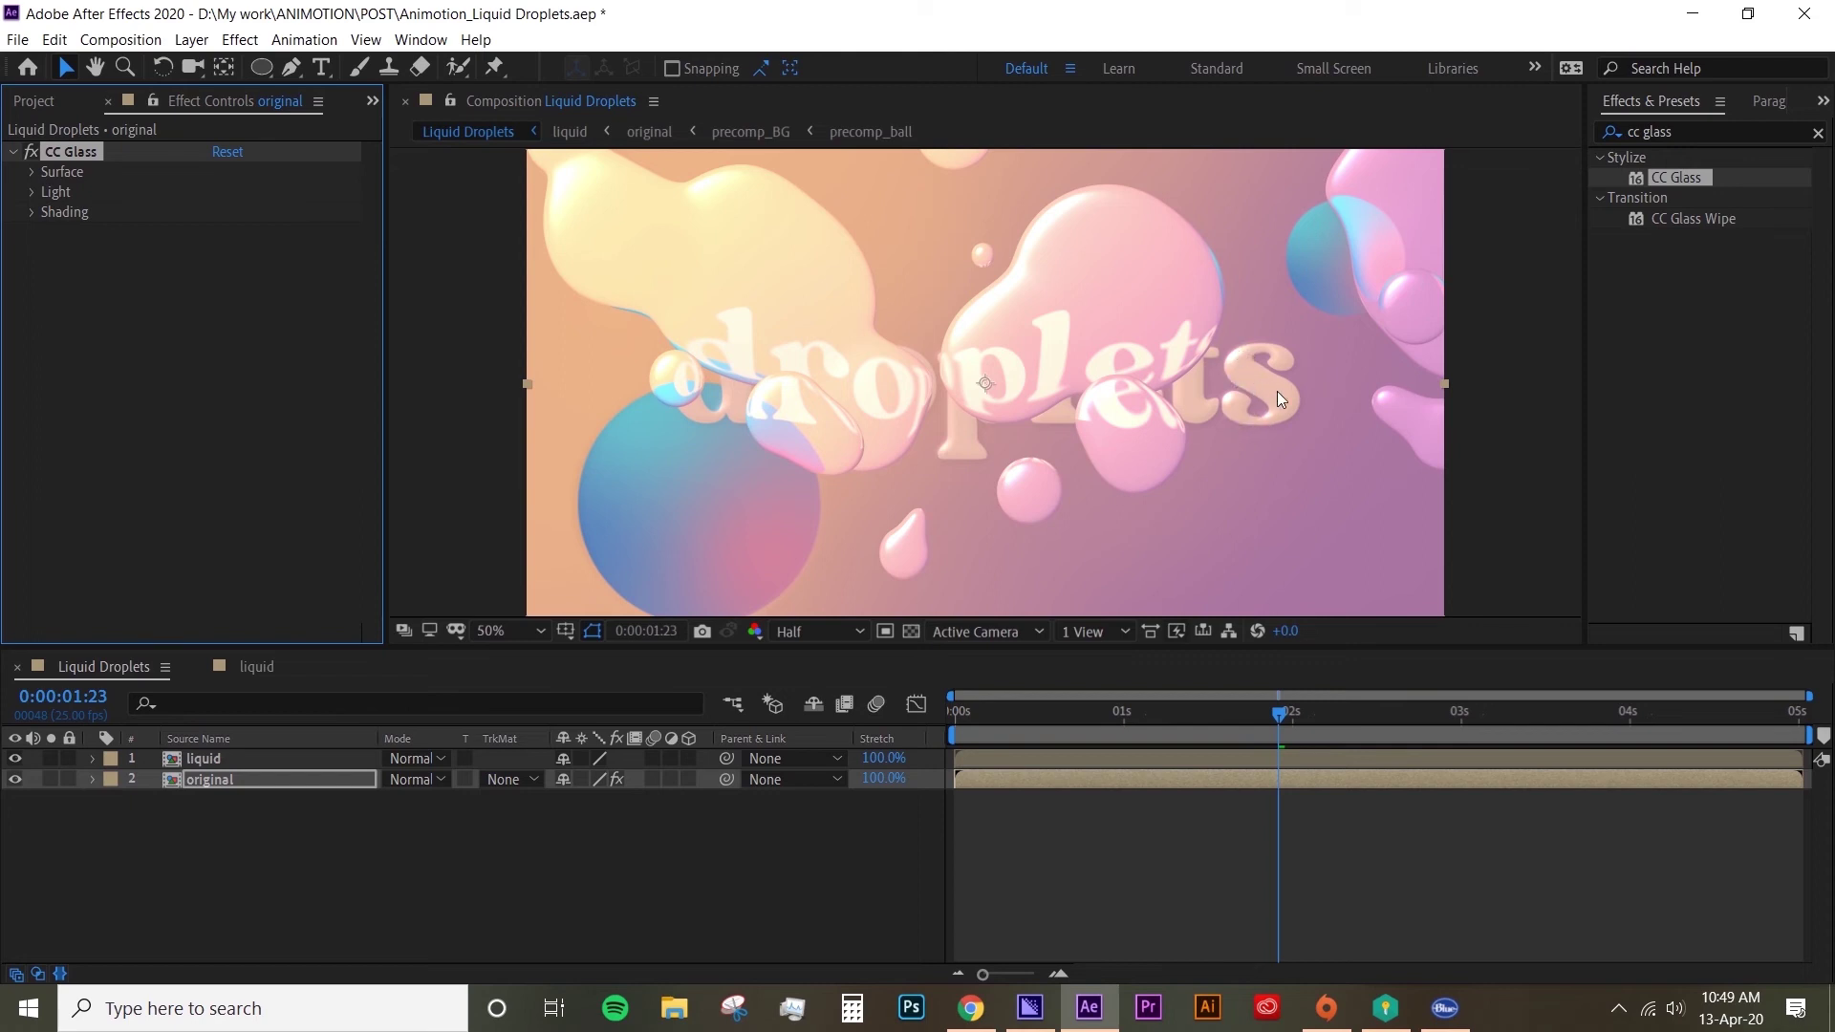
click(33, 174)
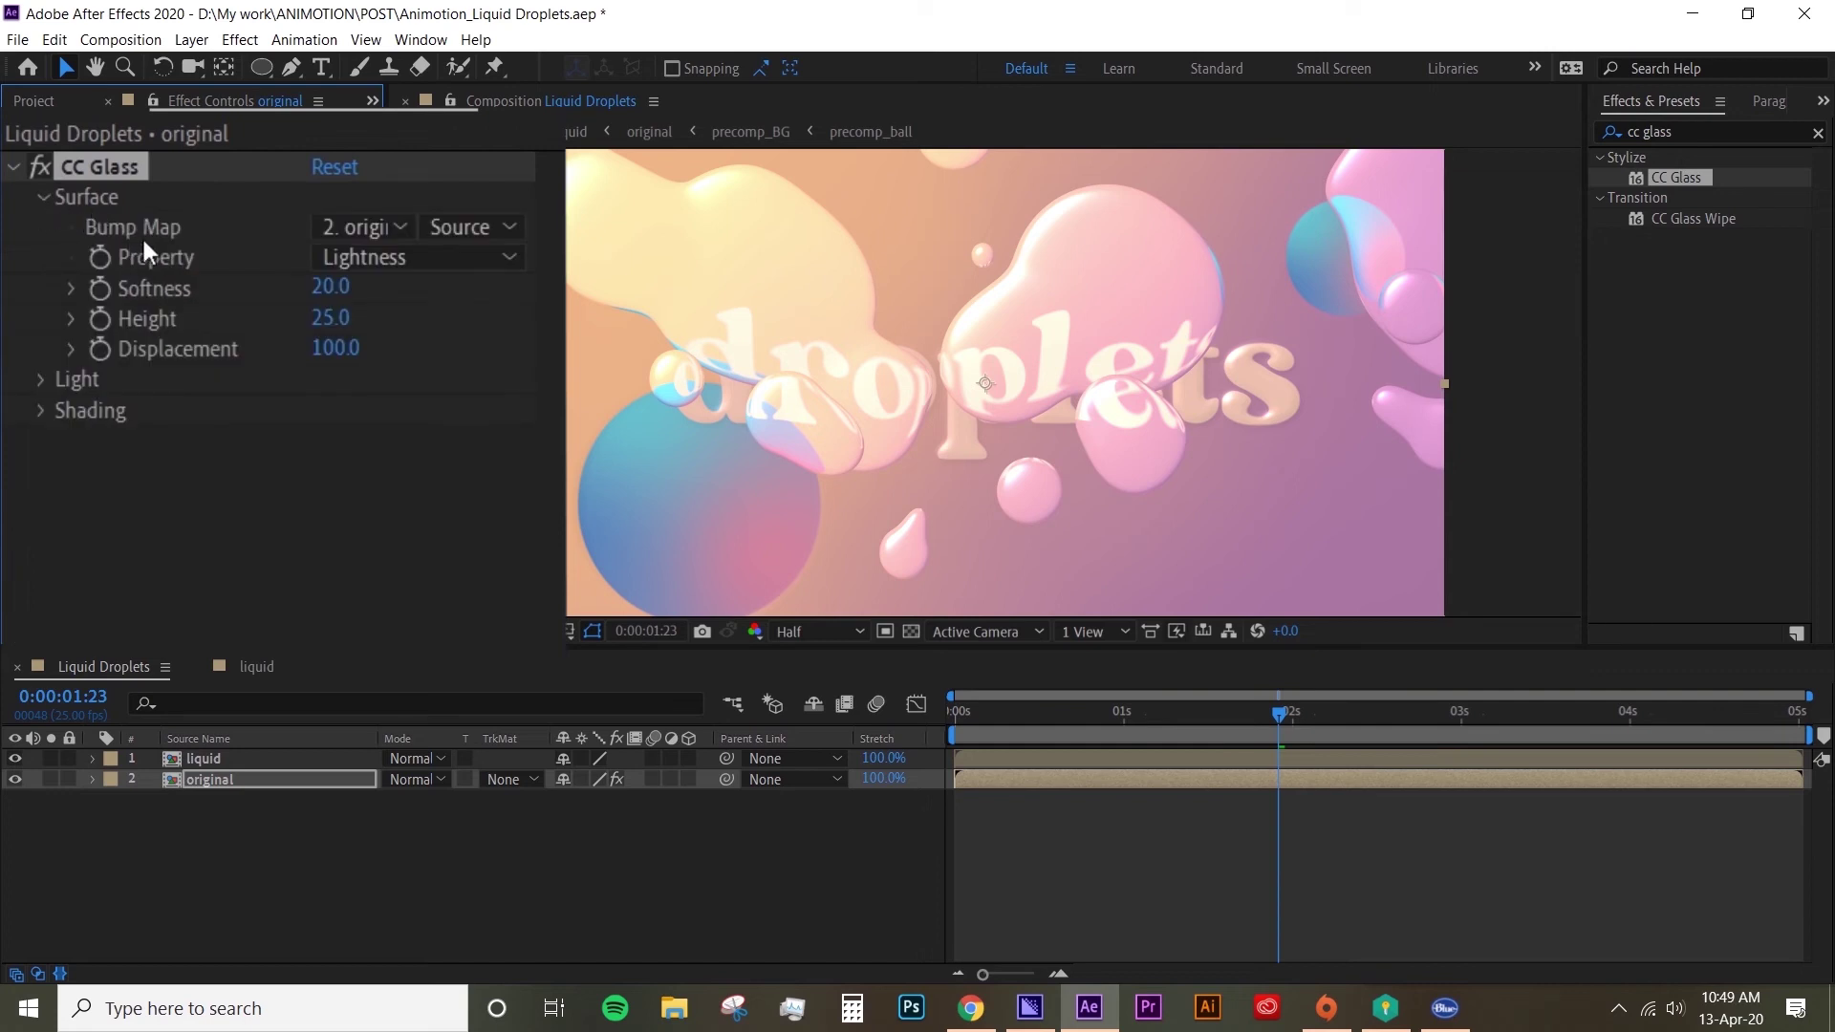
click(371, 233)
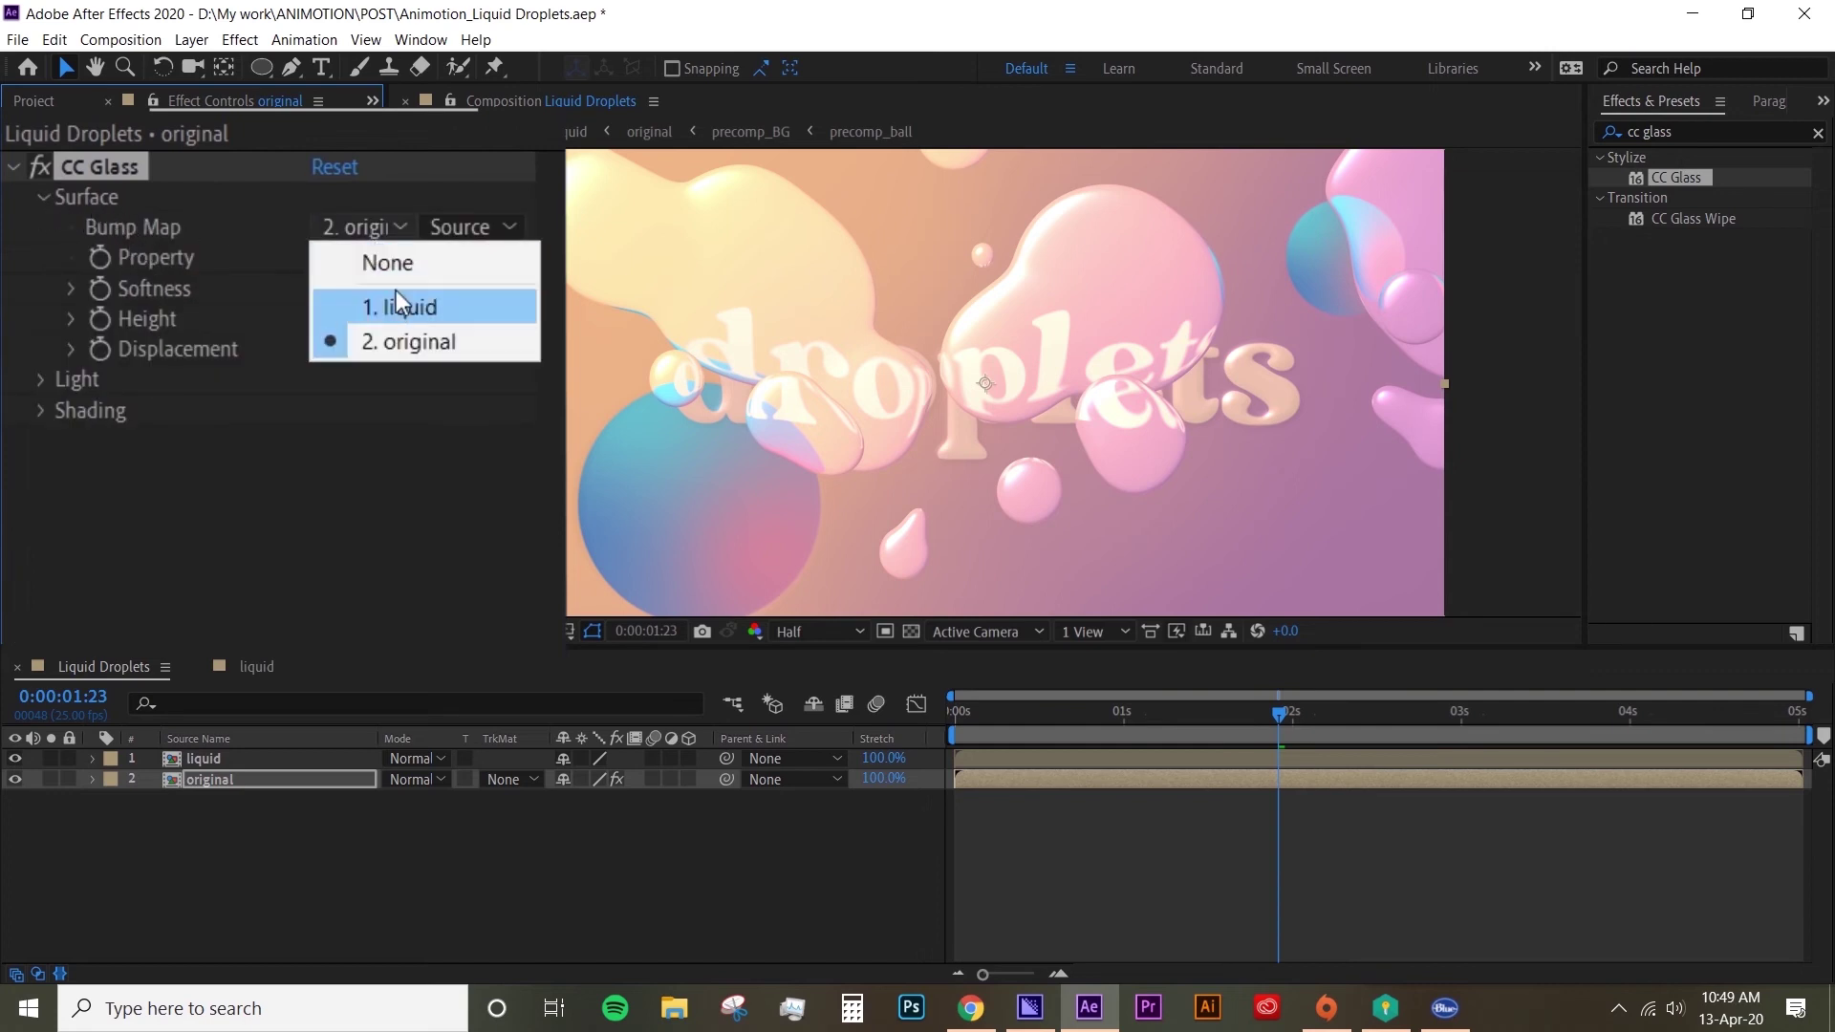
click(403, 316)
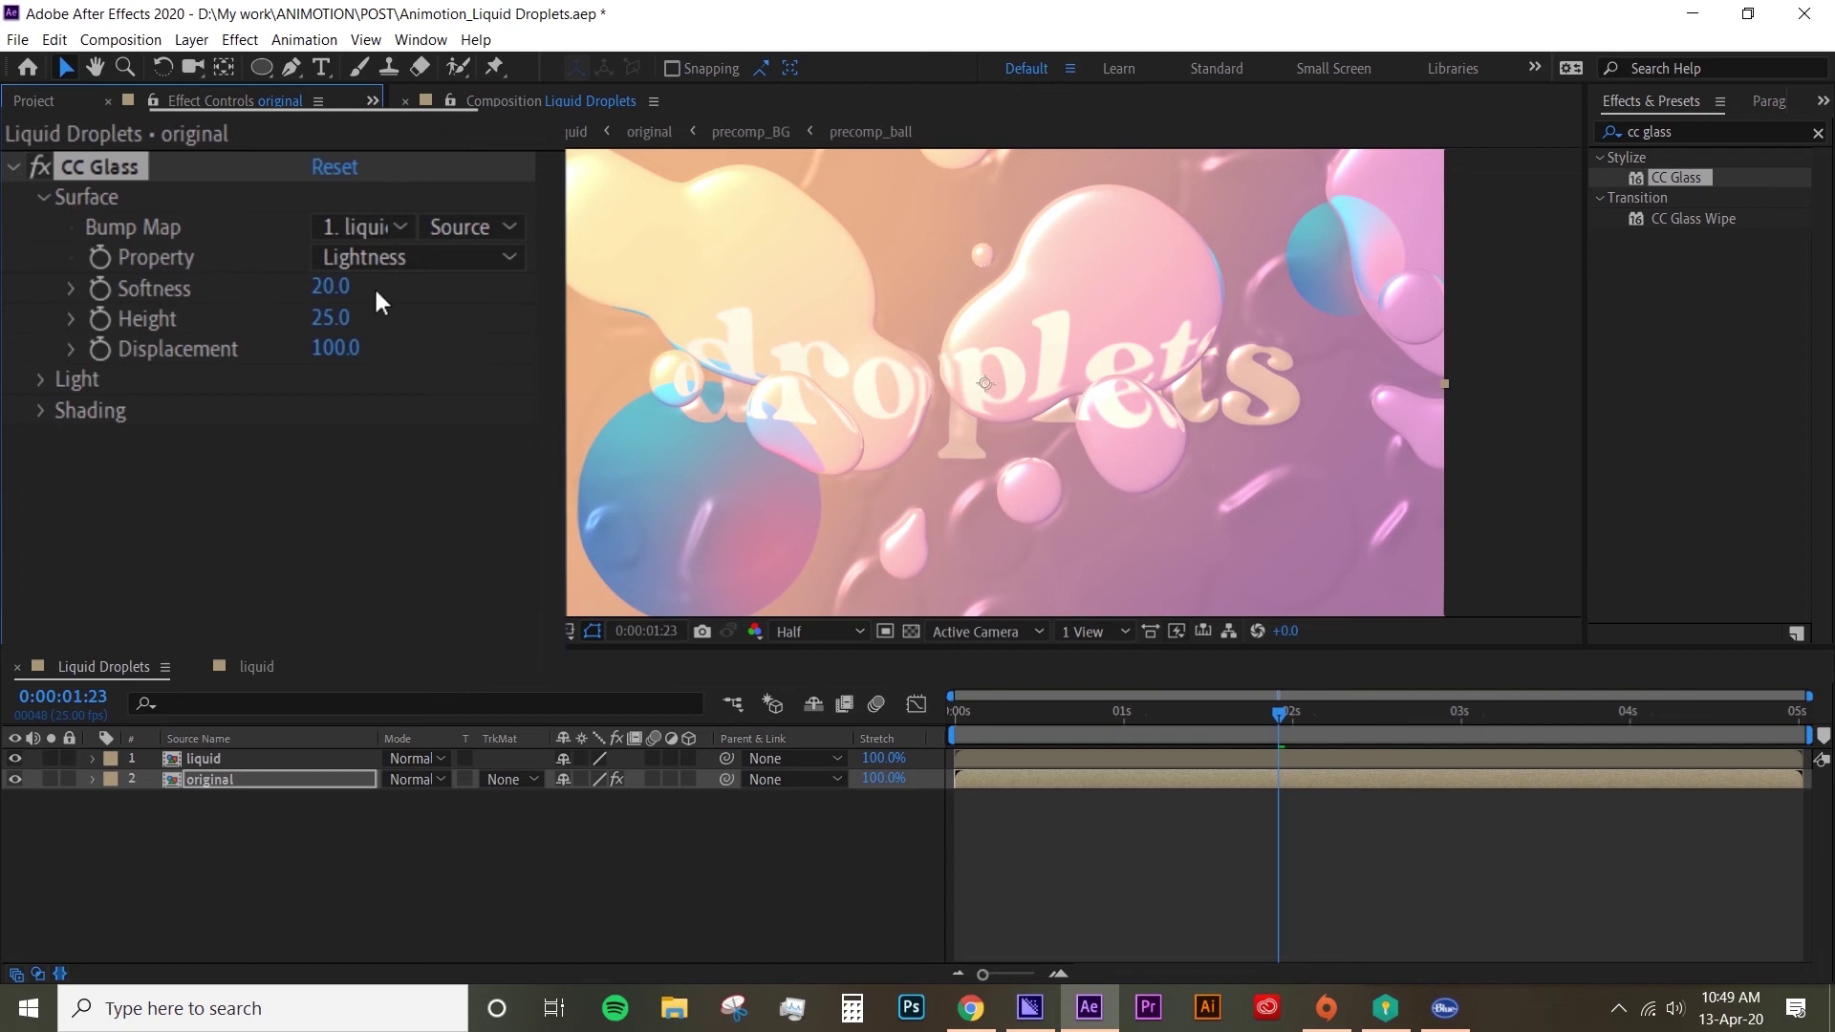
click(413, 257)
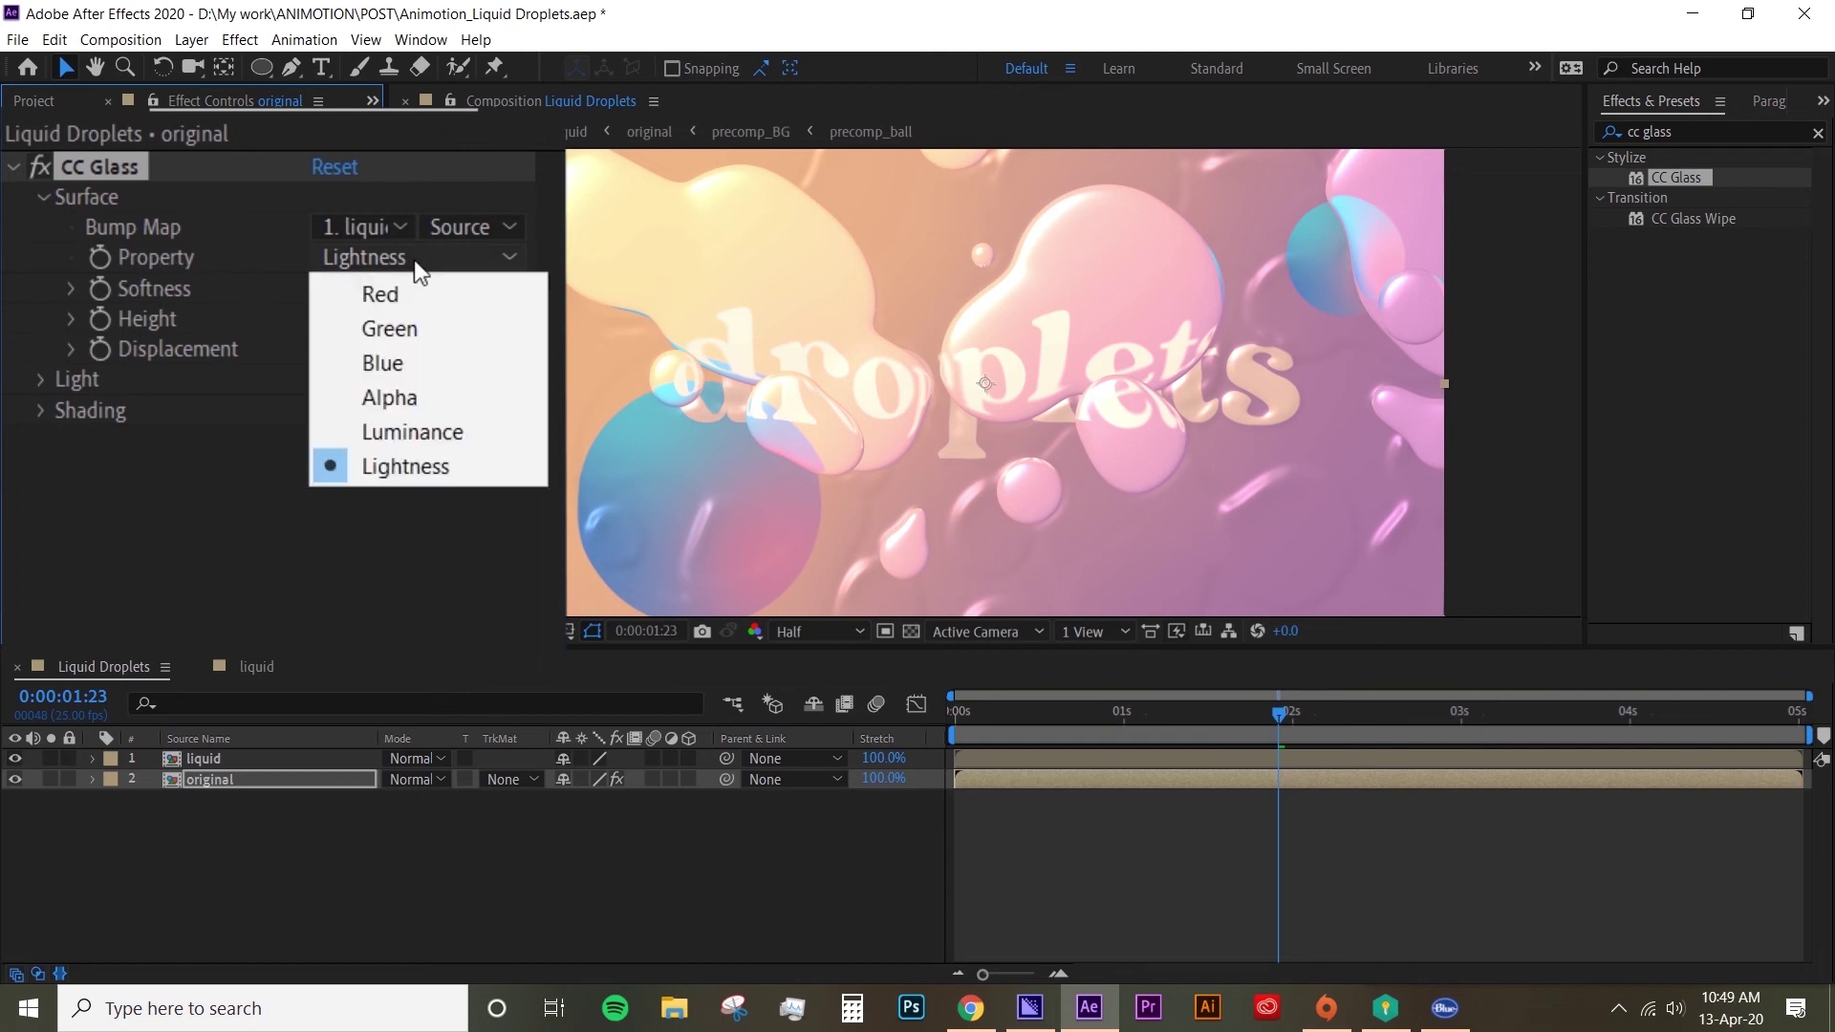
click(487, 396)
scroll(1192, 543, up, 2)
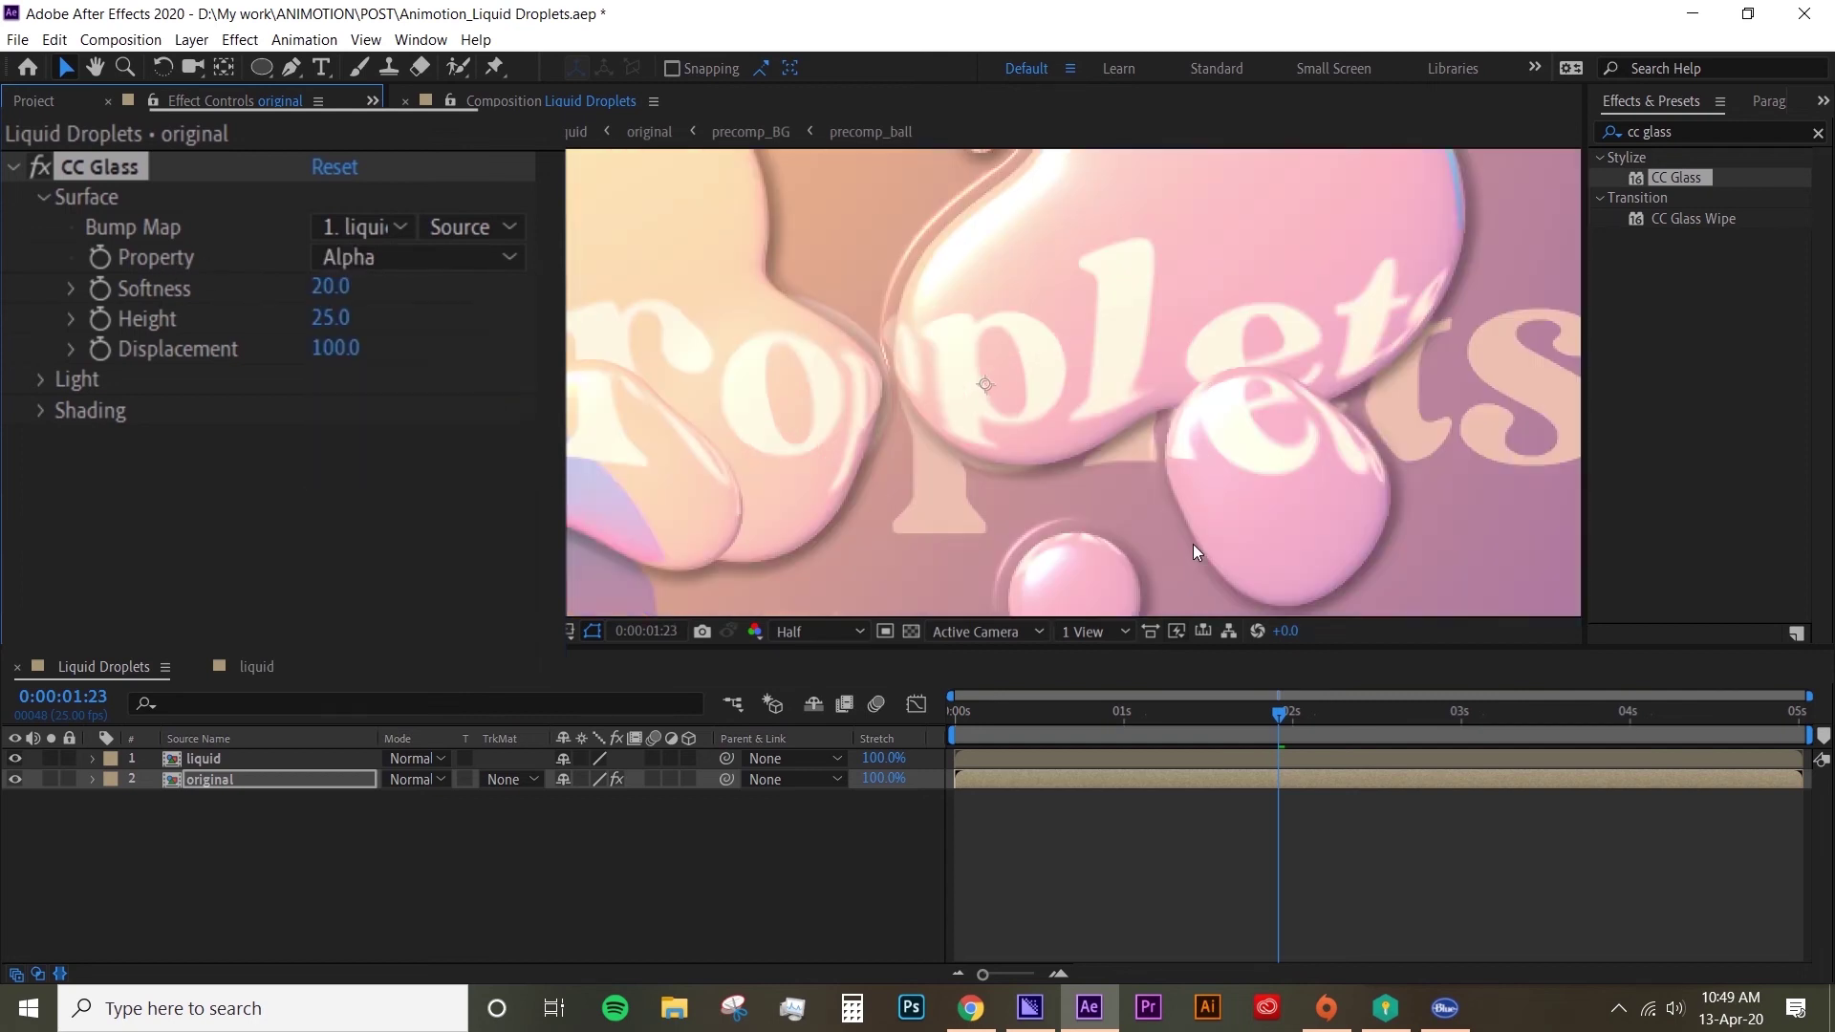
key(space)
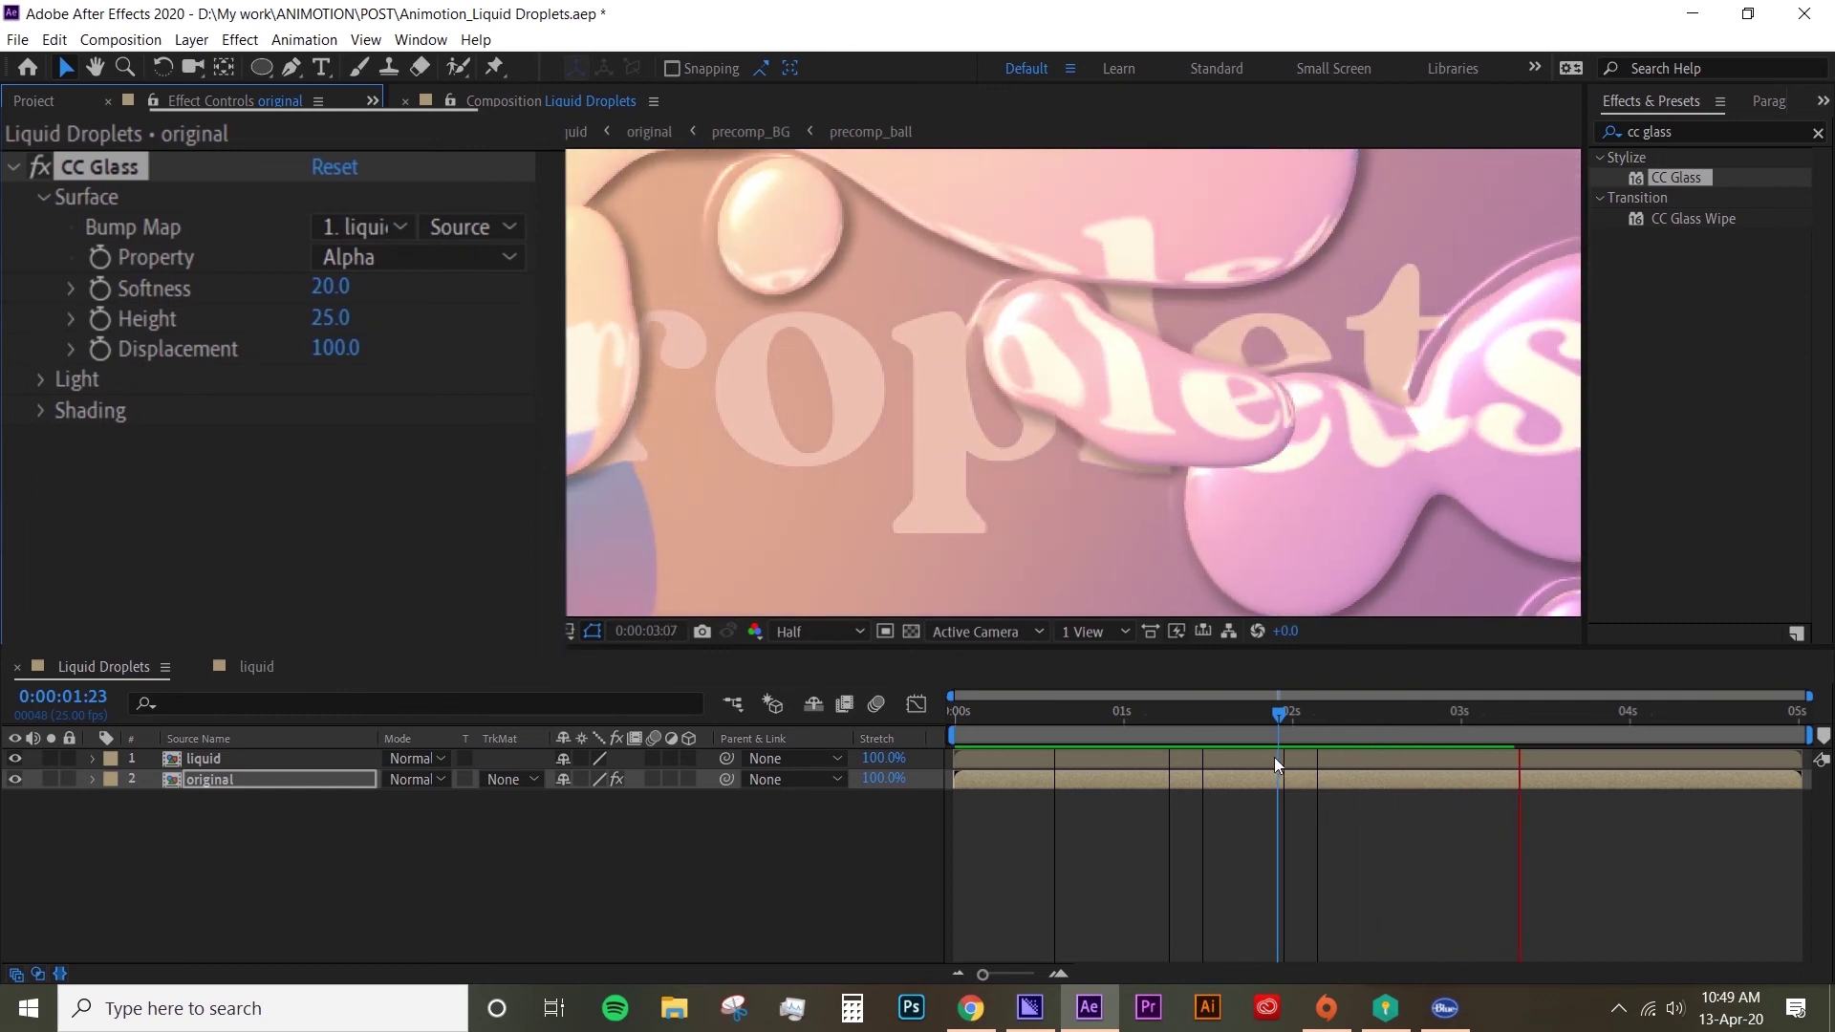
drag(1305, 714, 1418, 719)
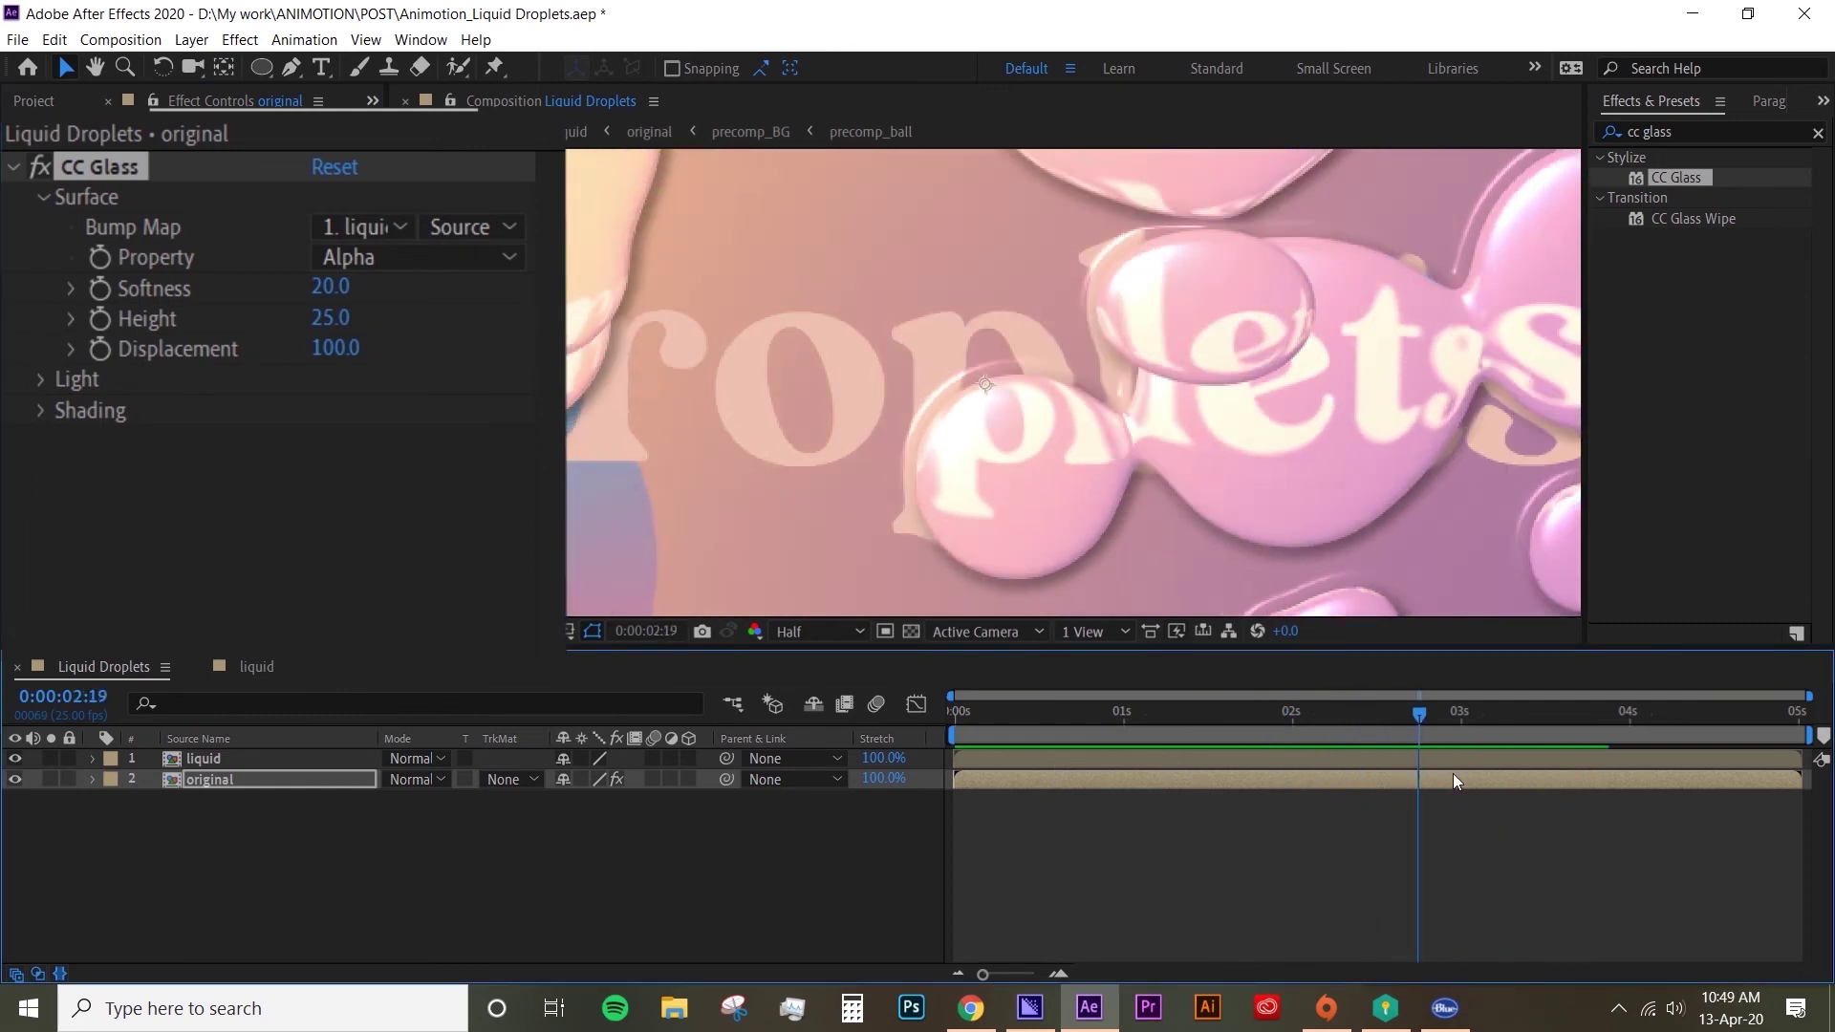
key(space)
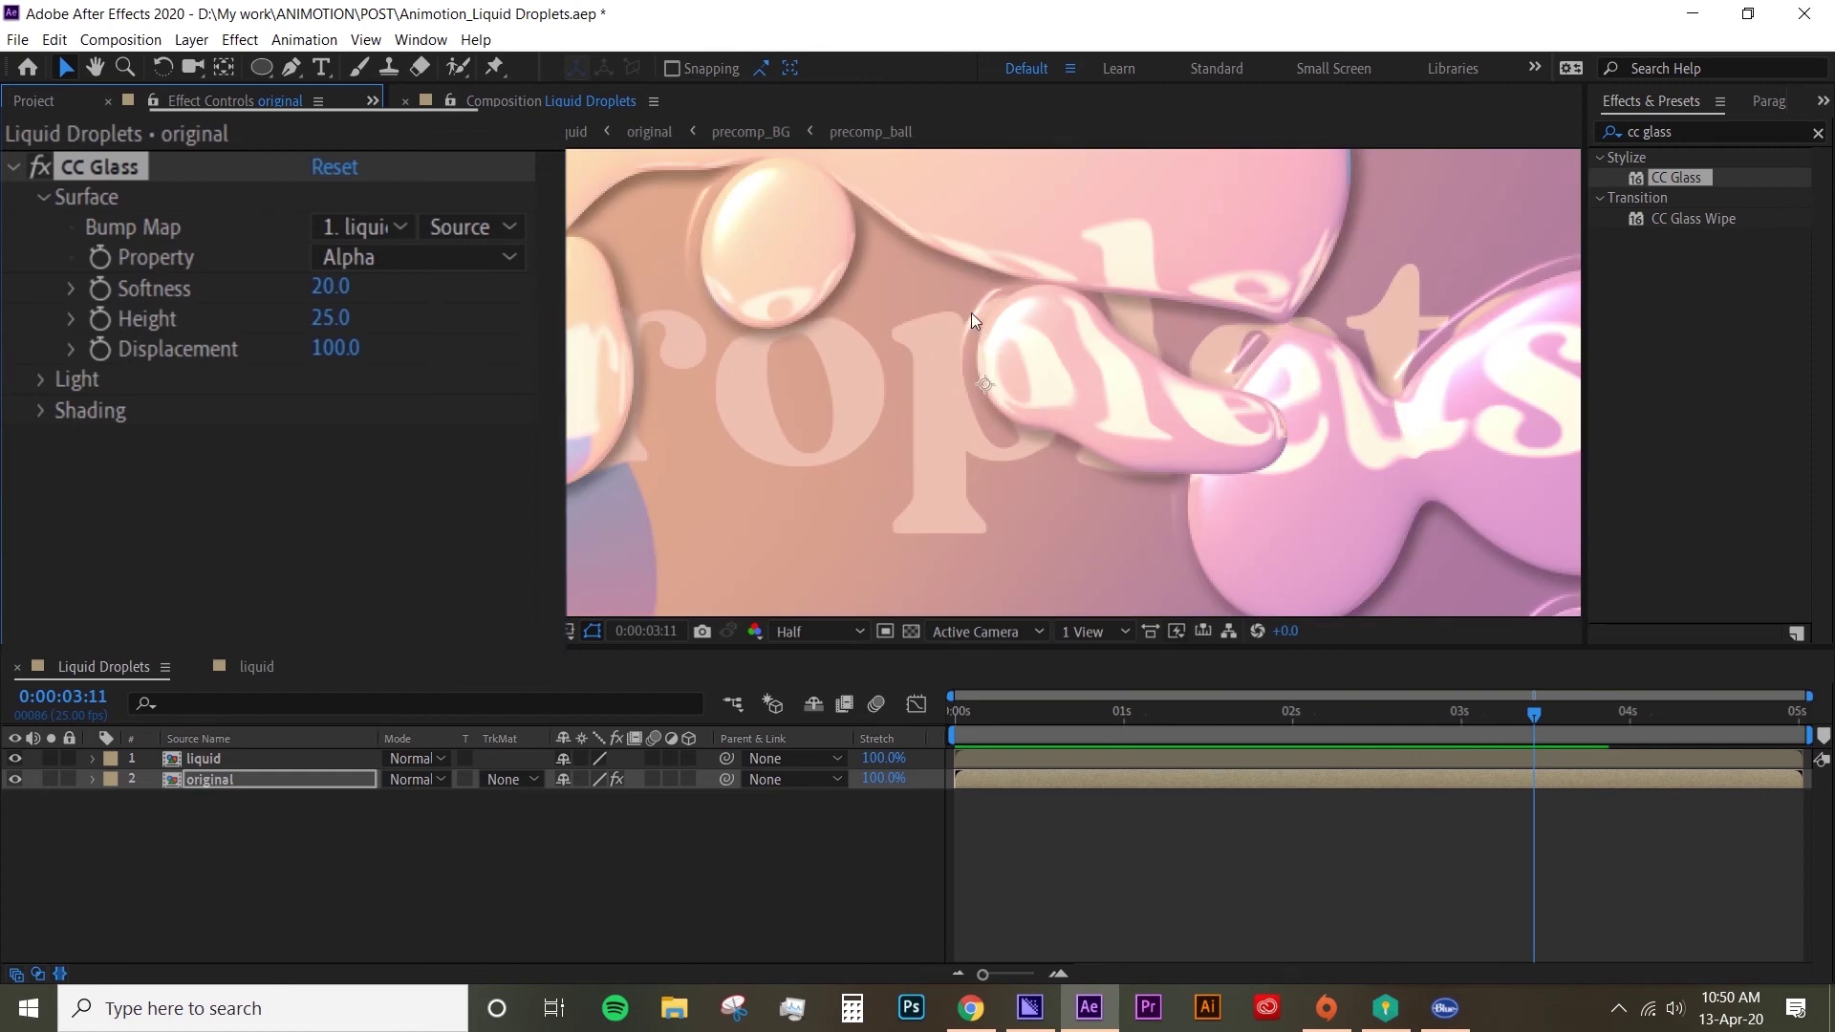
mouse_move(1527, 716)
mouse_down()
mouse_move(1466, 719)
mouse_move(1551, 720)
mouse_move(1502, 726)
mouse_move(1521, 732)
mouse_up()
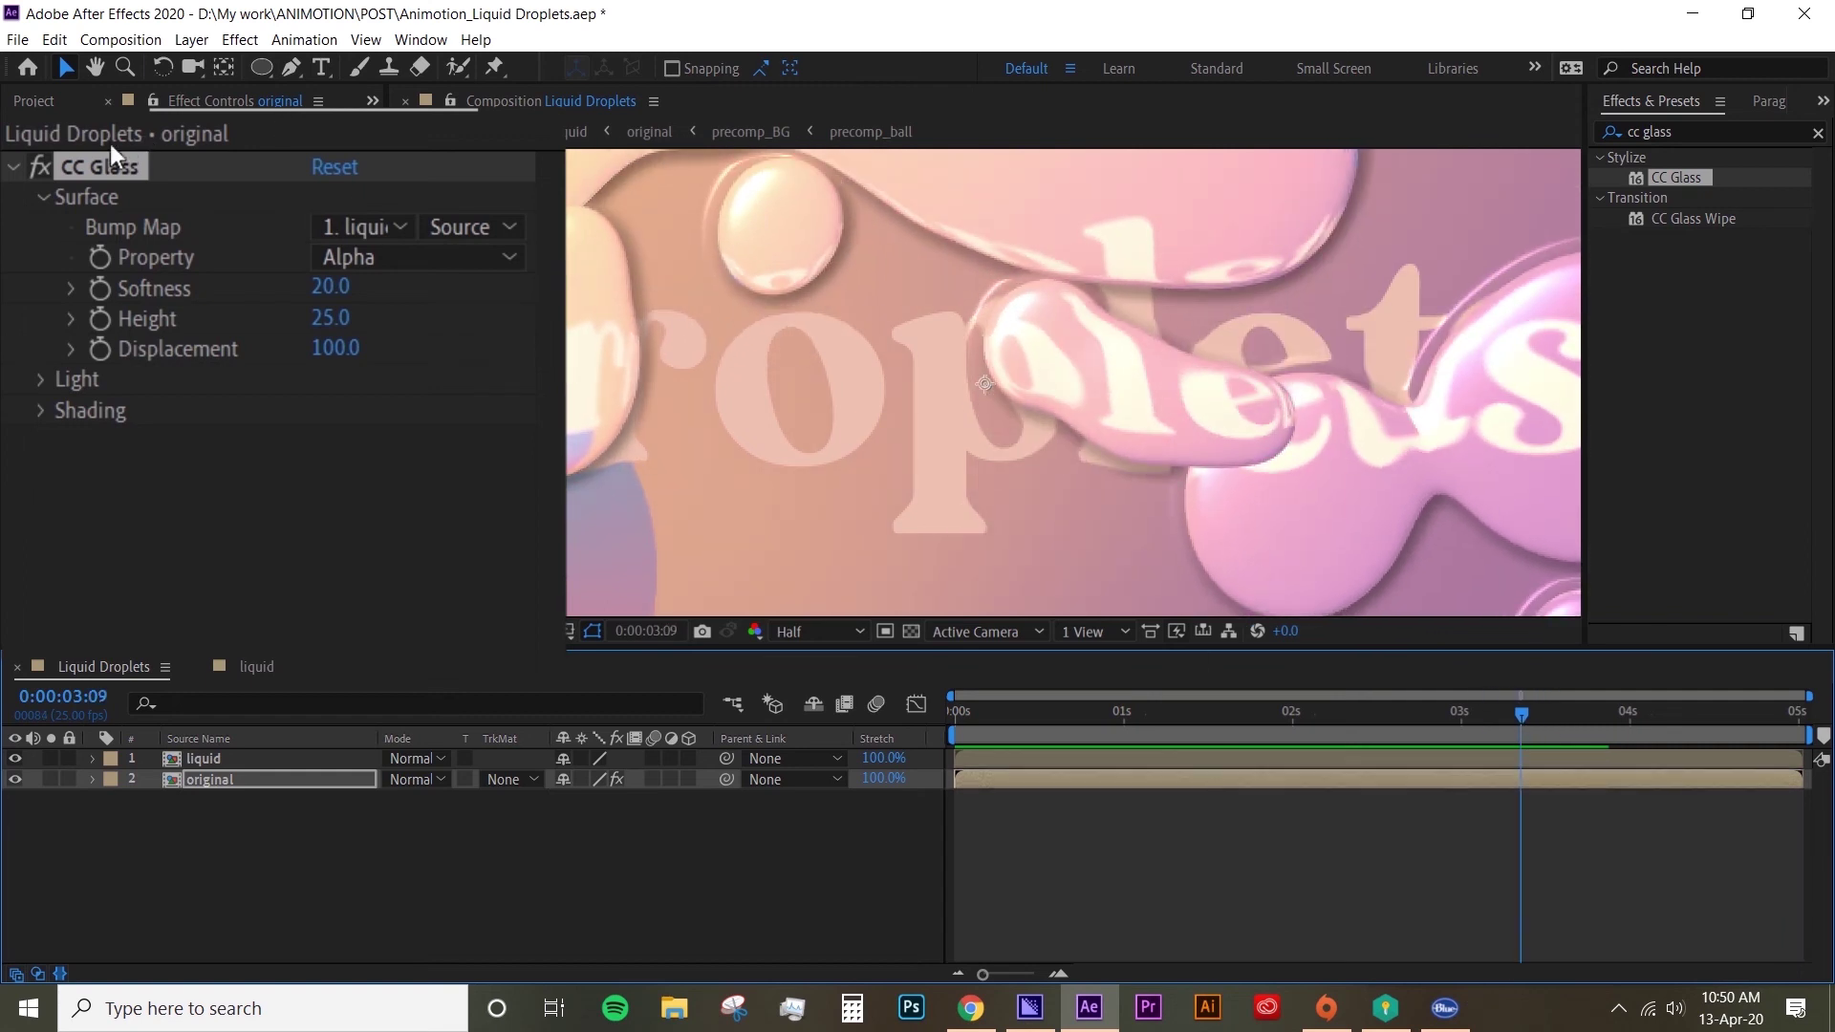
click(39, 166)
click(38, 165)
click(38, 165)
click(38, 164)
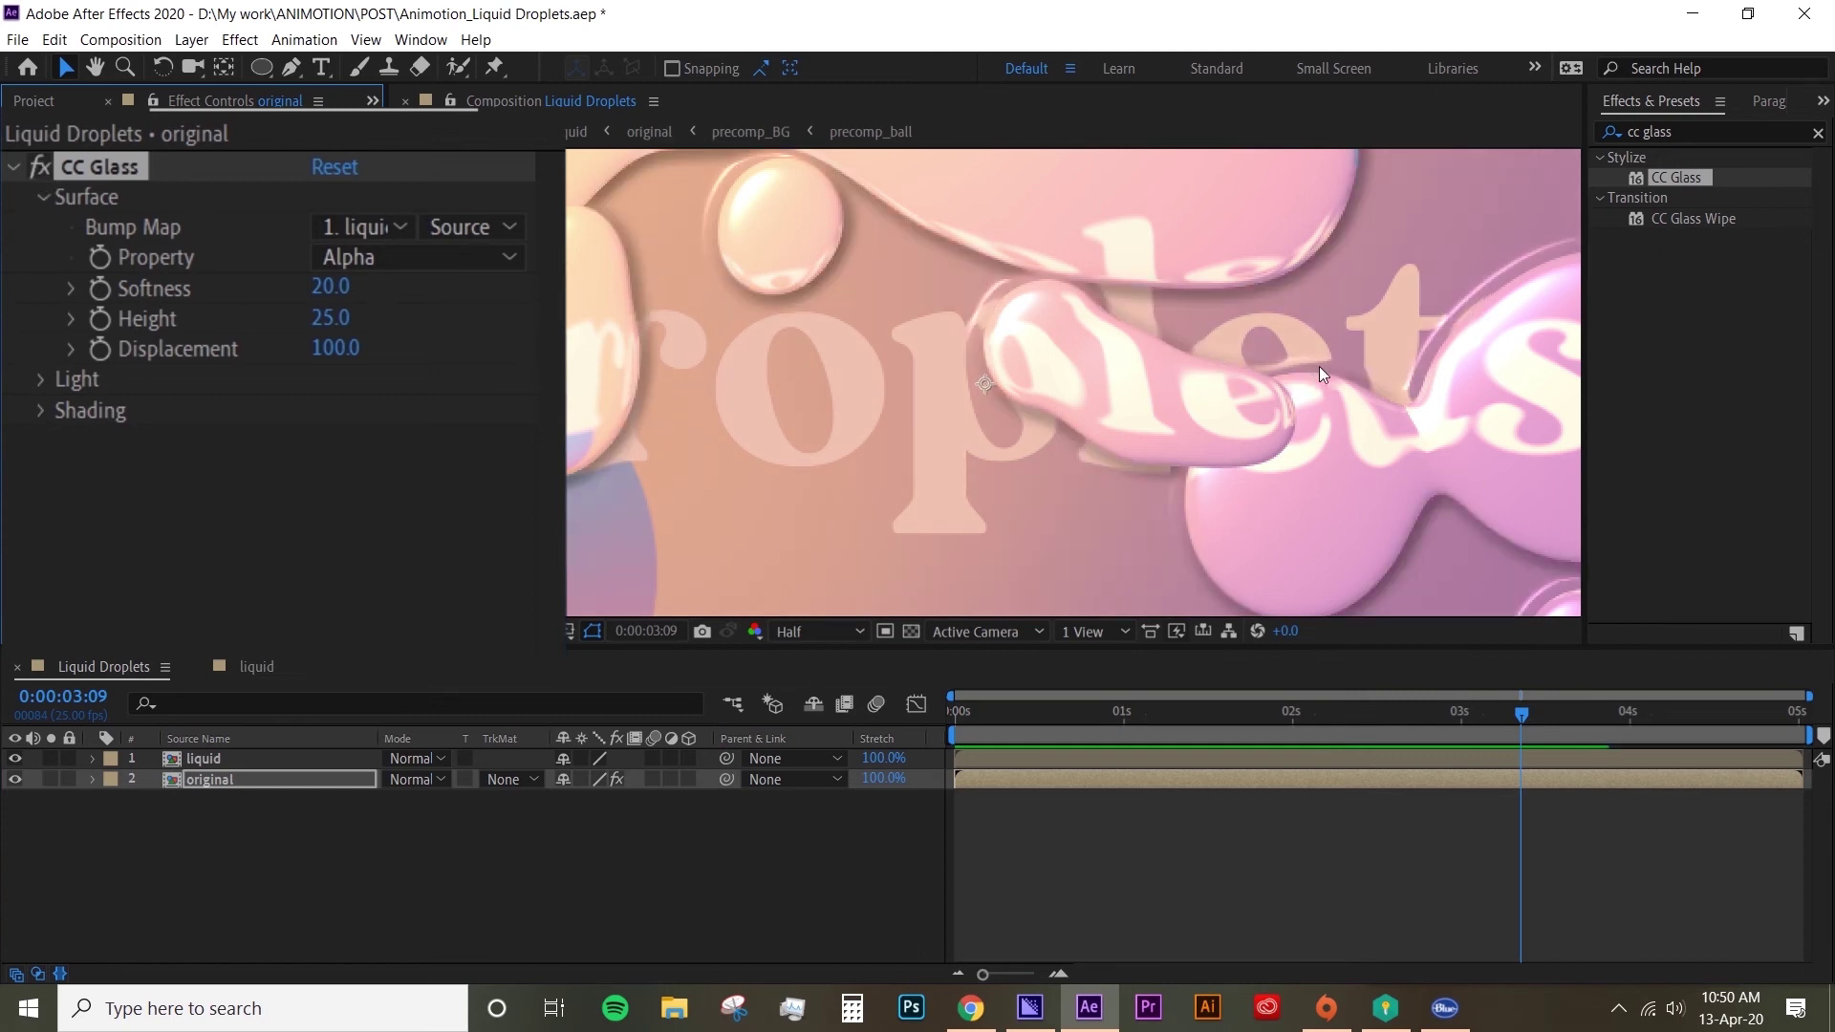
click(39, 164)
click(38, 164)
click(37, 163)
scroll(810, 387, down, 1)
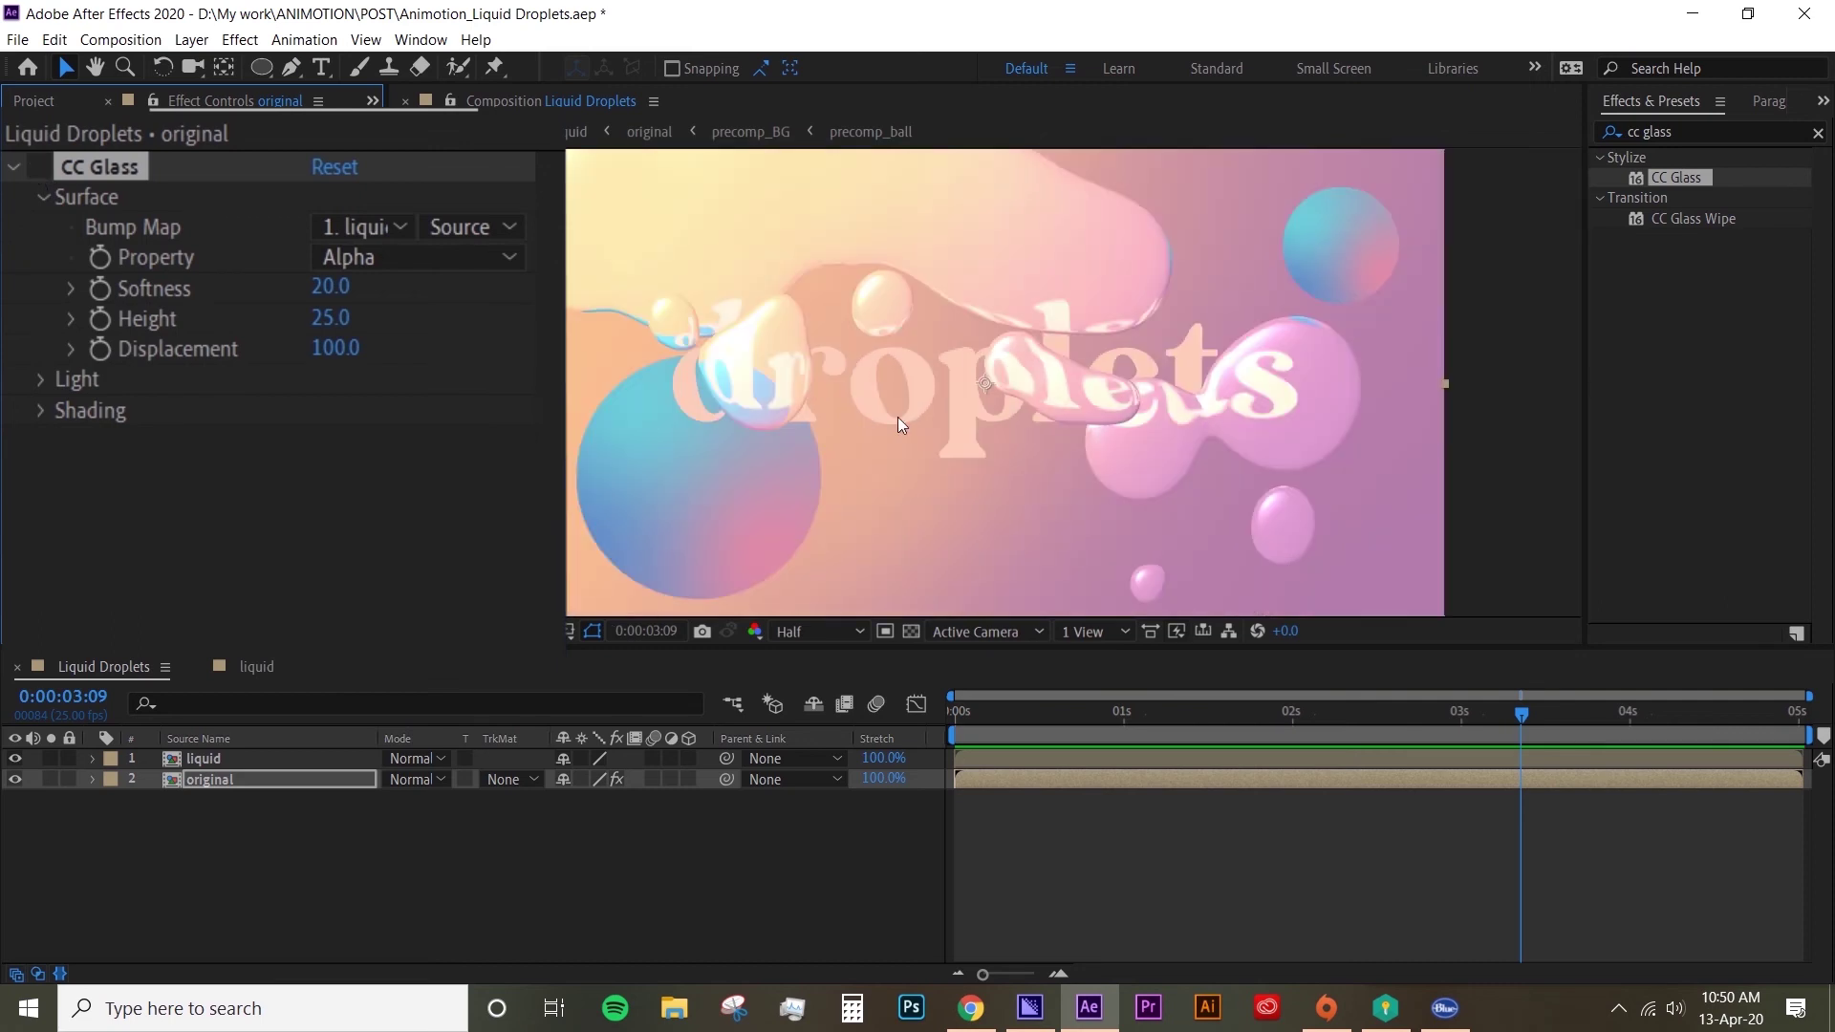
scroll(862, 437, up, 1)
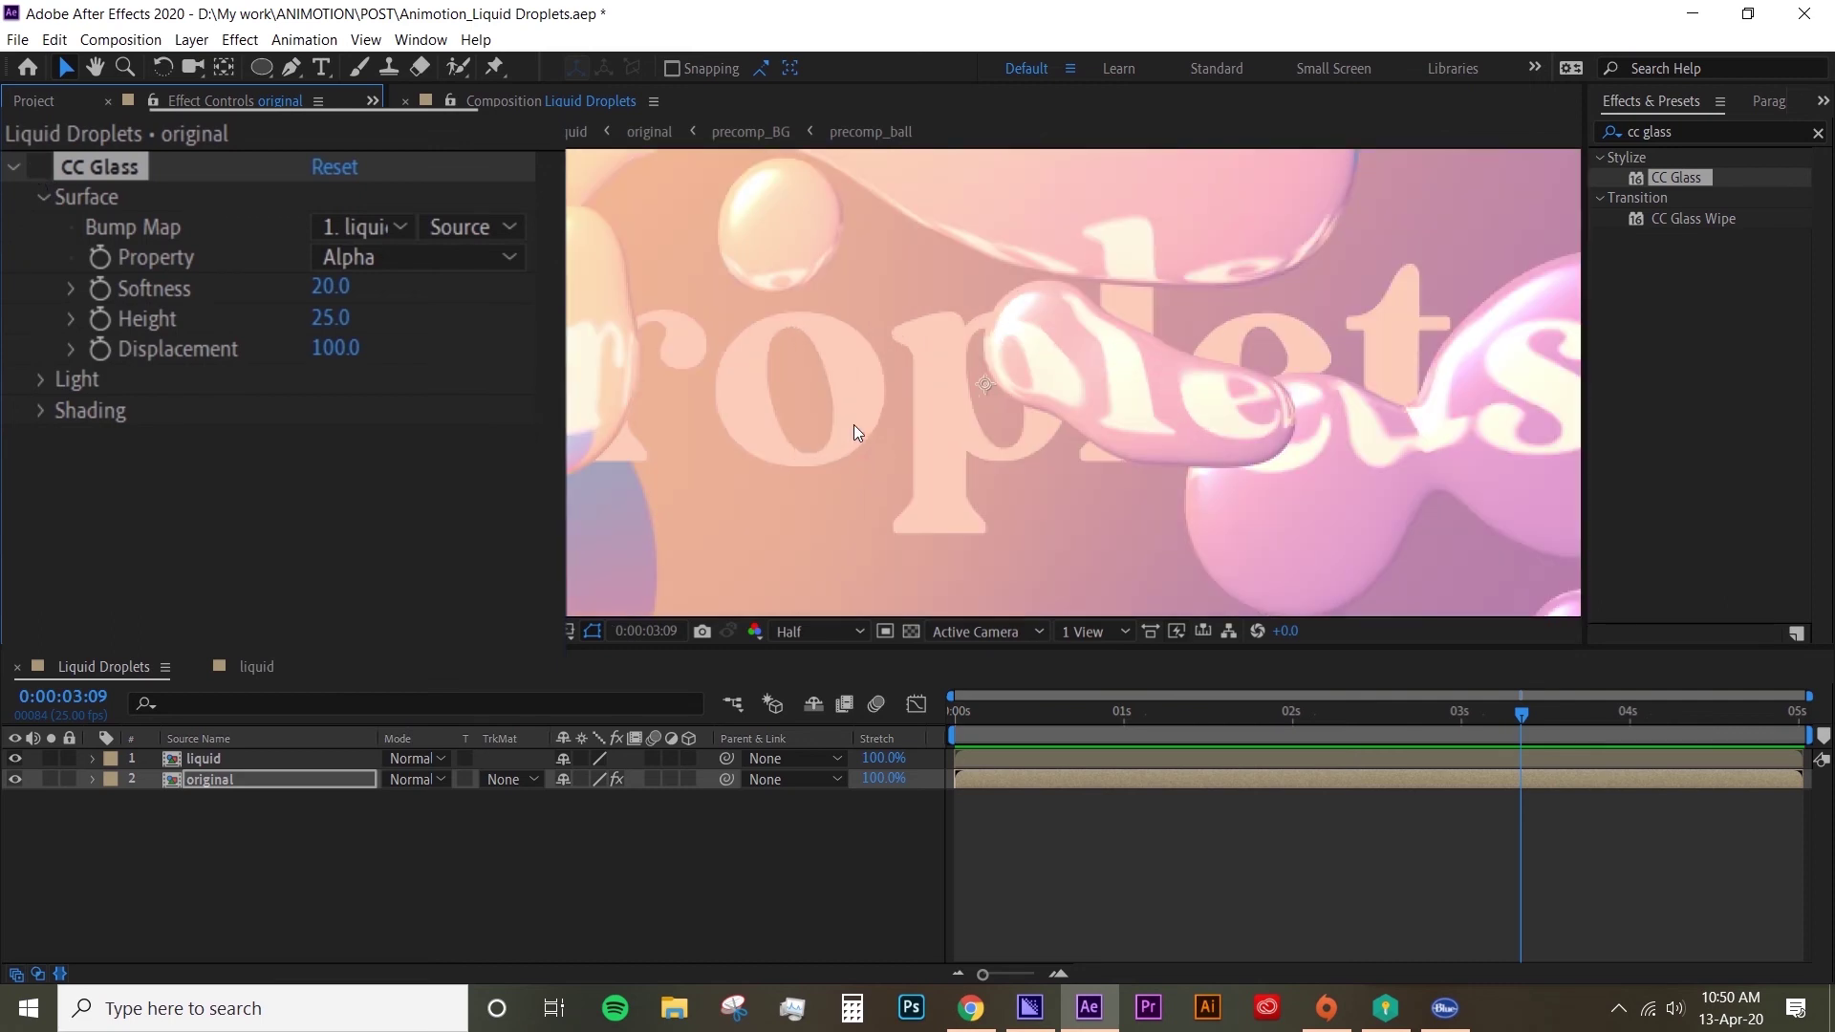
click(44, 168)
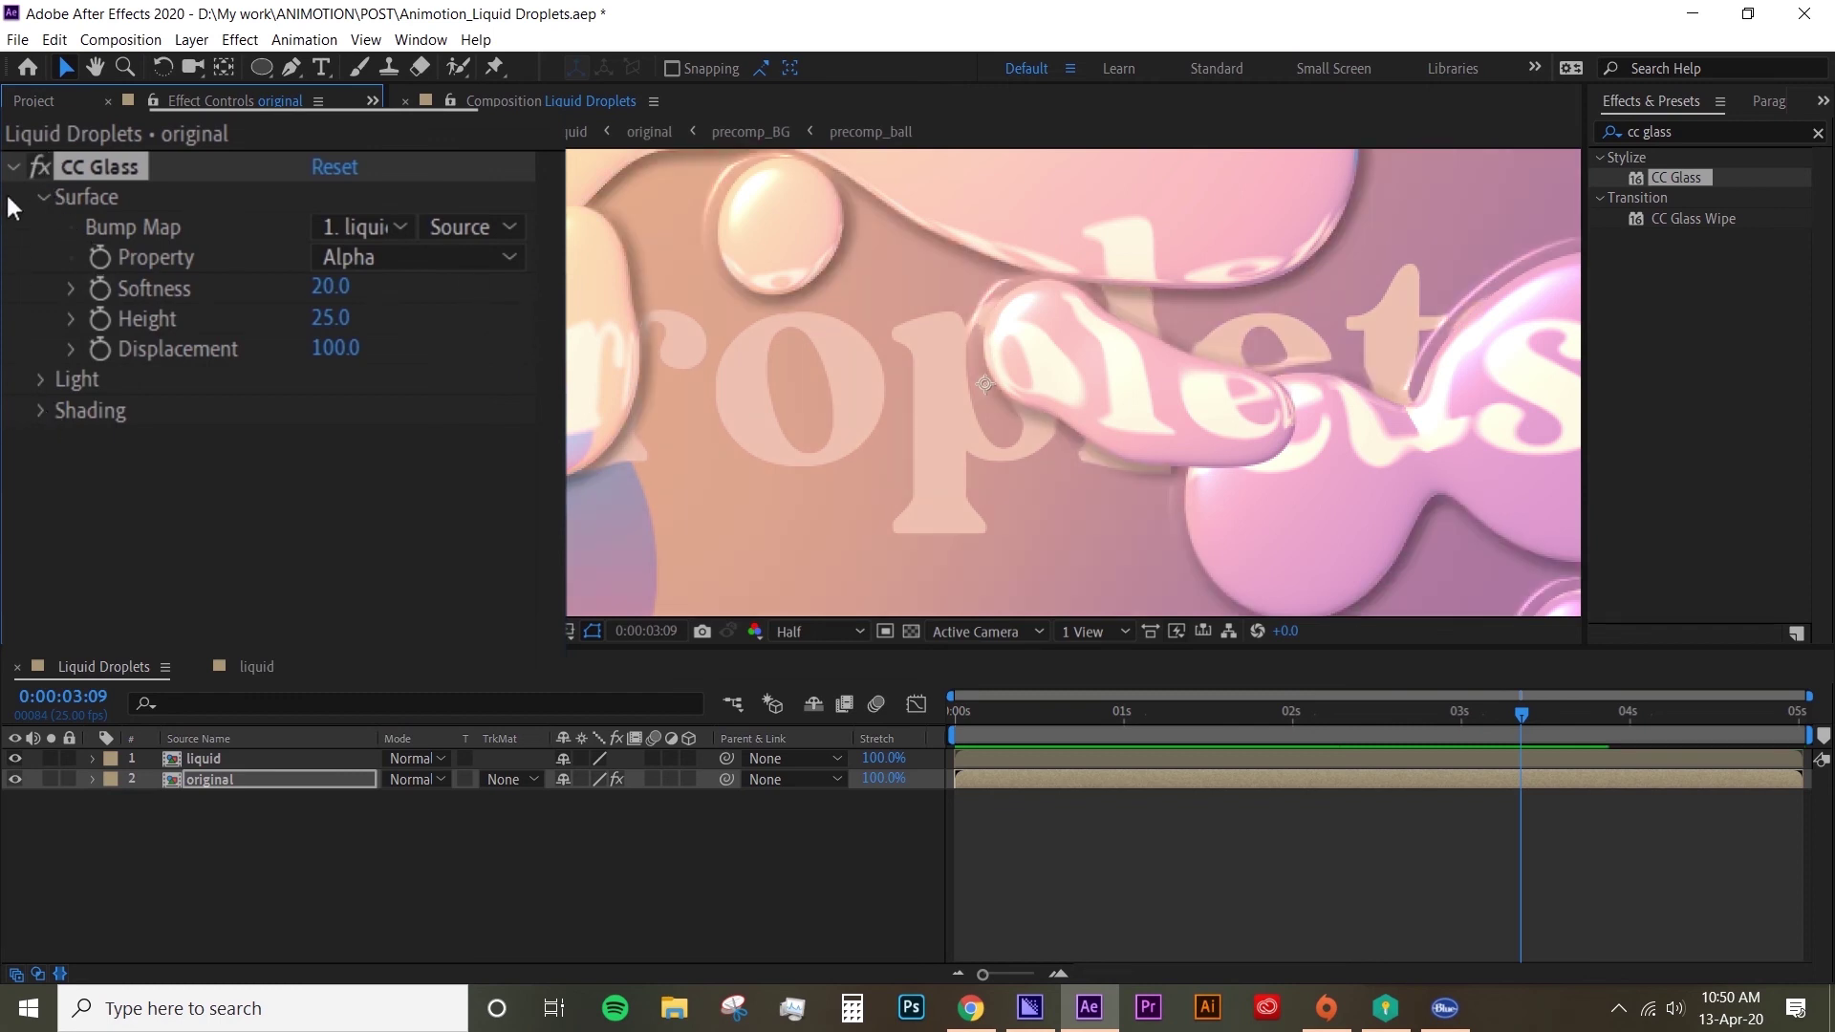
Toggle CC Glass on and off to compare the background before and after.
click(36, 161)
click(37, 164)
click(37, 163)
click(37, 163)
click(36, 161)
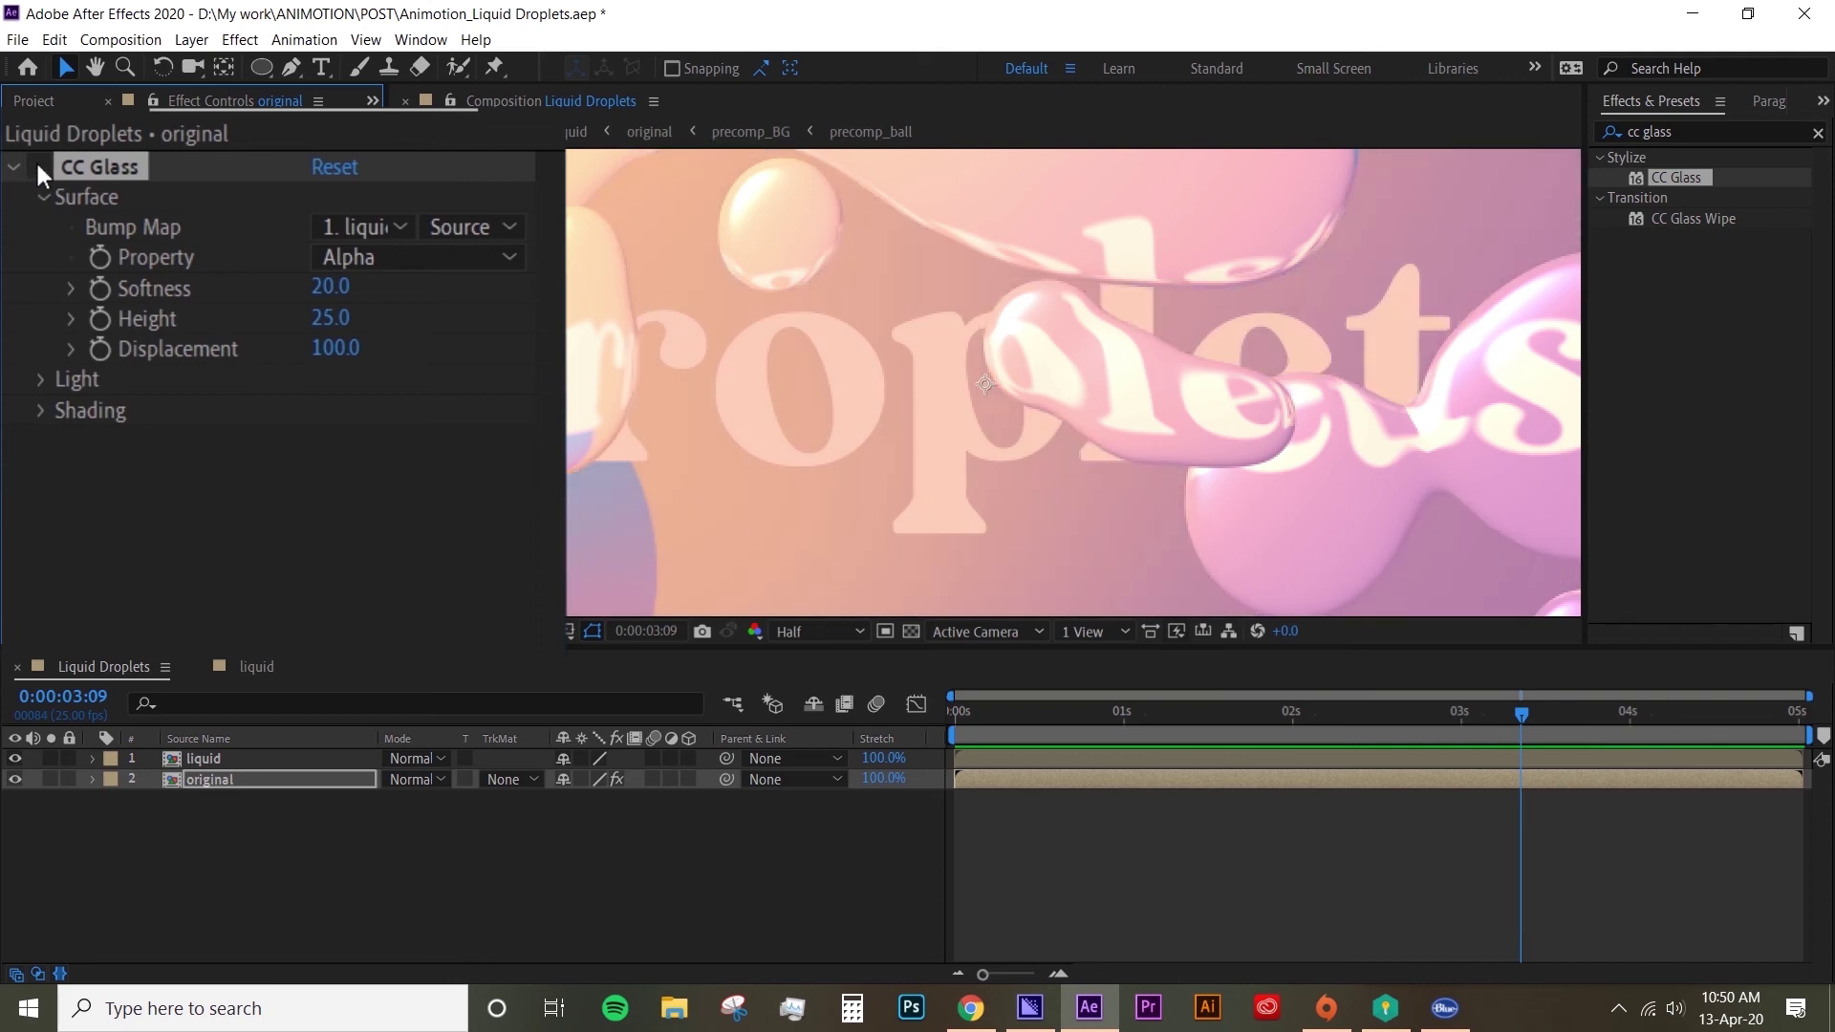
click(38, 163)
click(36, 160)
click(37, 163)
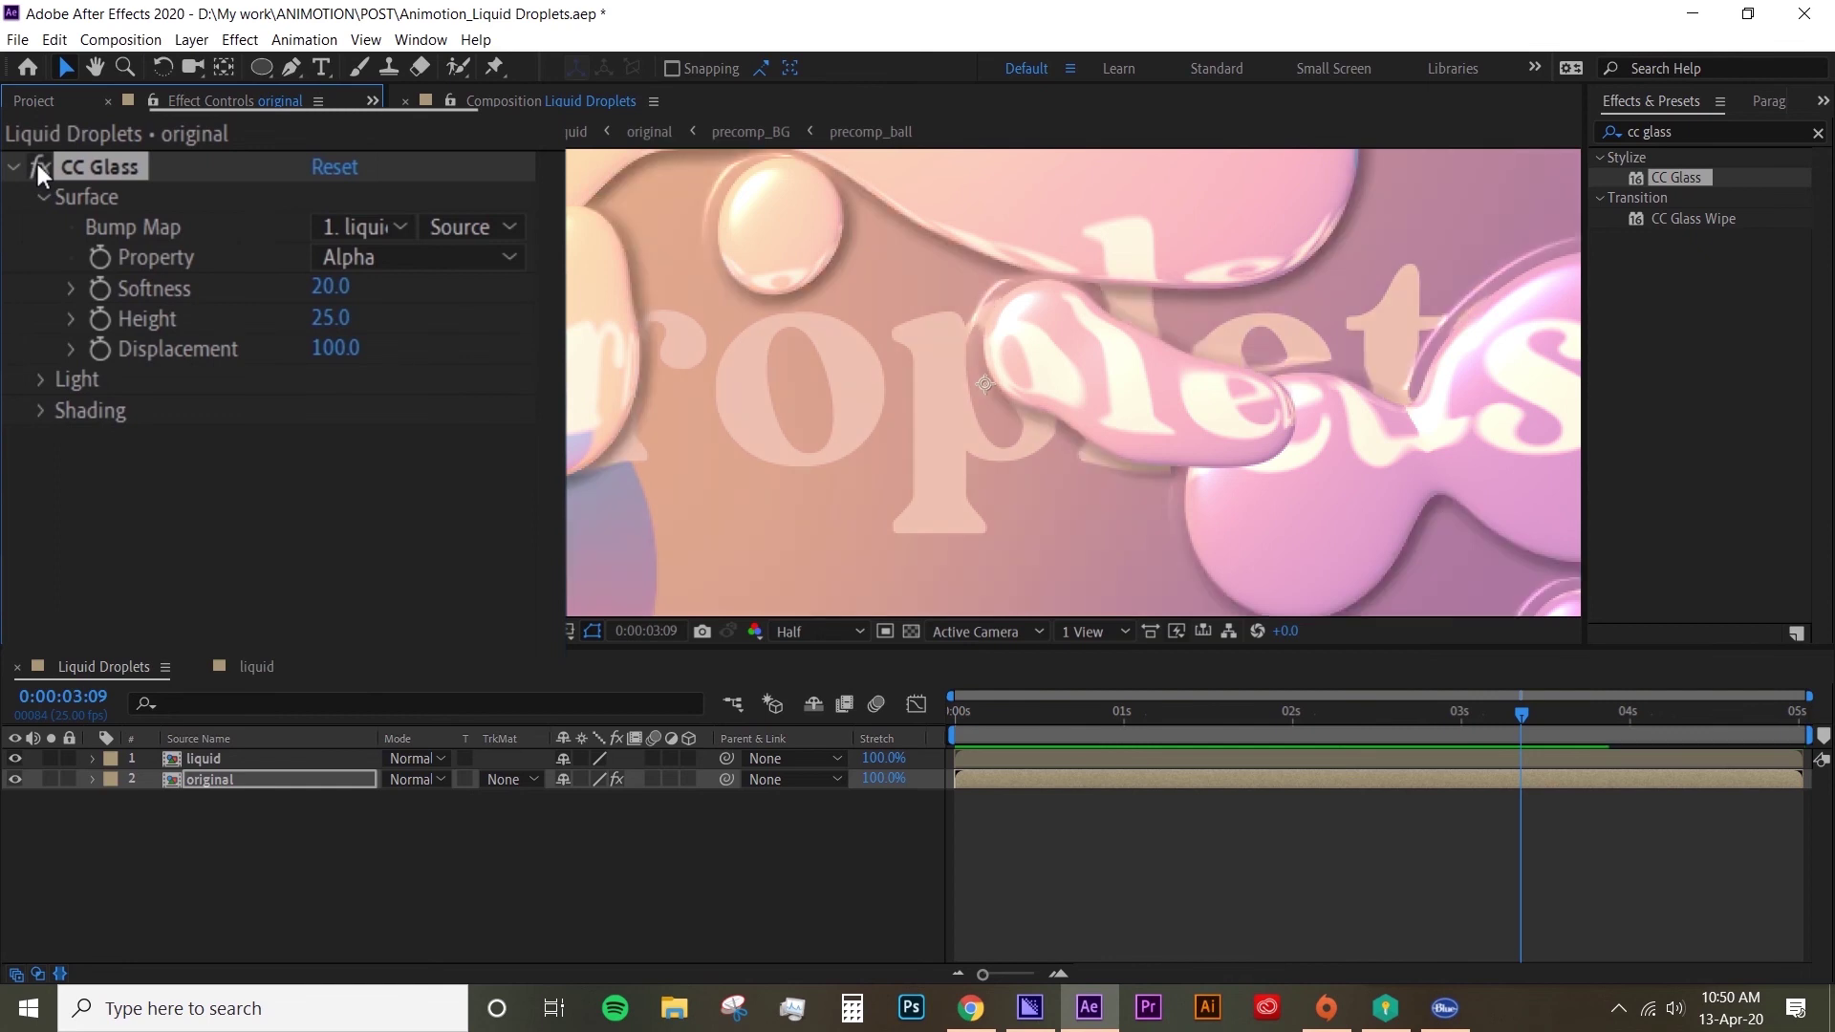
Scrub the CC Glass Shading Ambient value from 50.0 up to 67.0.
click(41, 411)
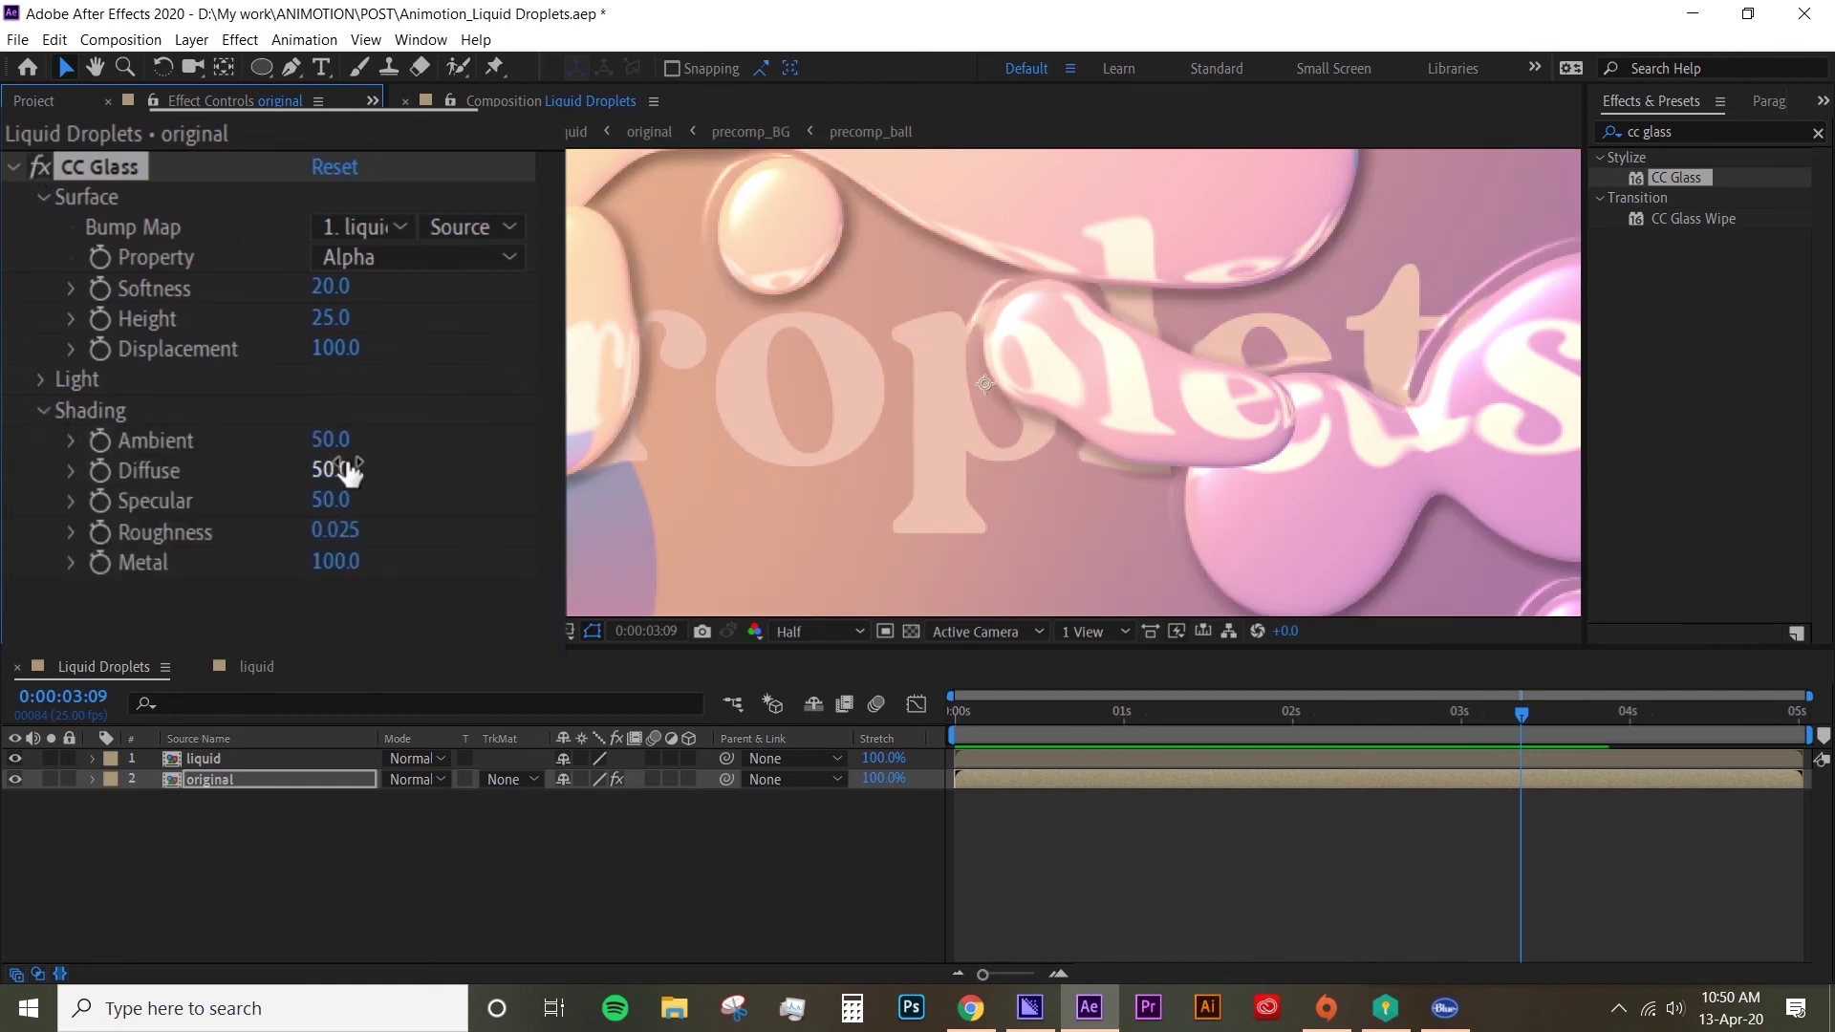
drag(327, 459, 348, 449)
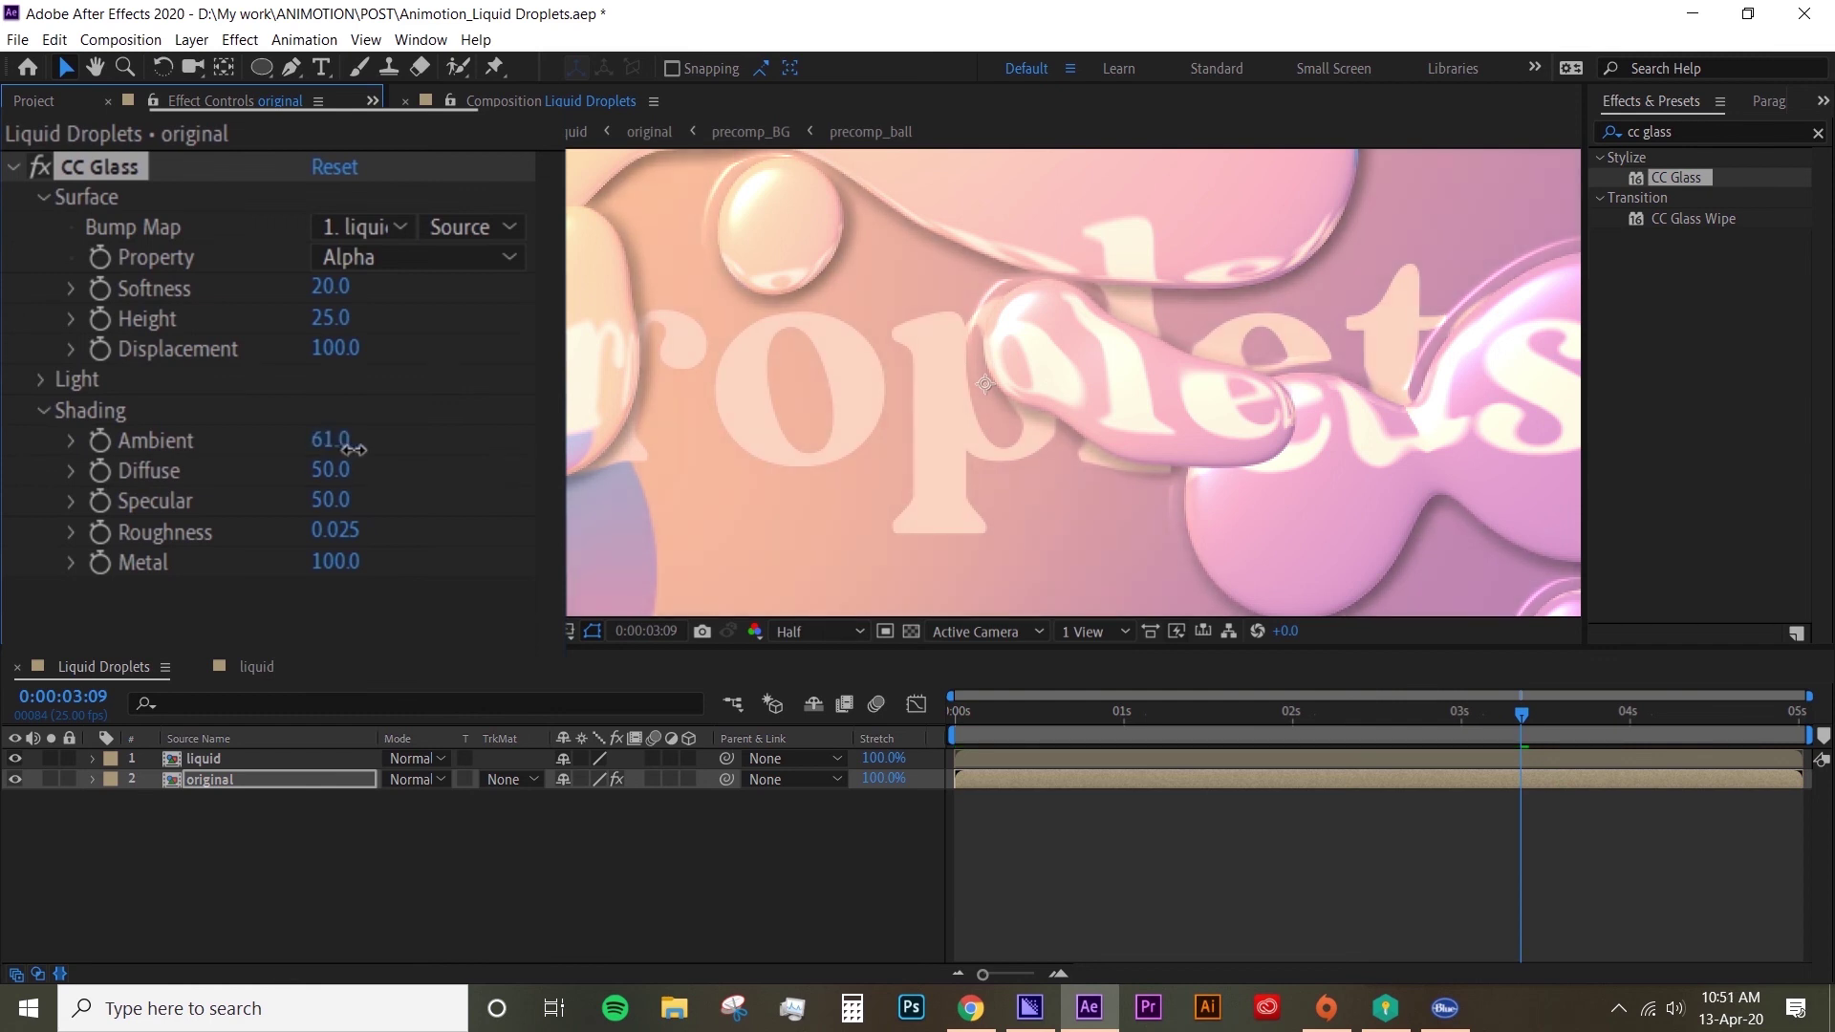
drag(359, 450, 364, 450)
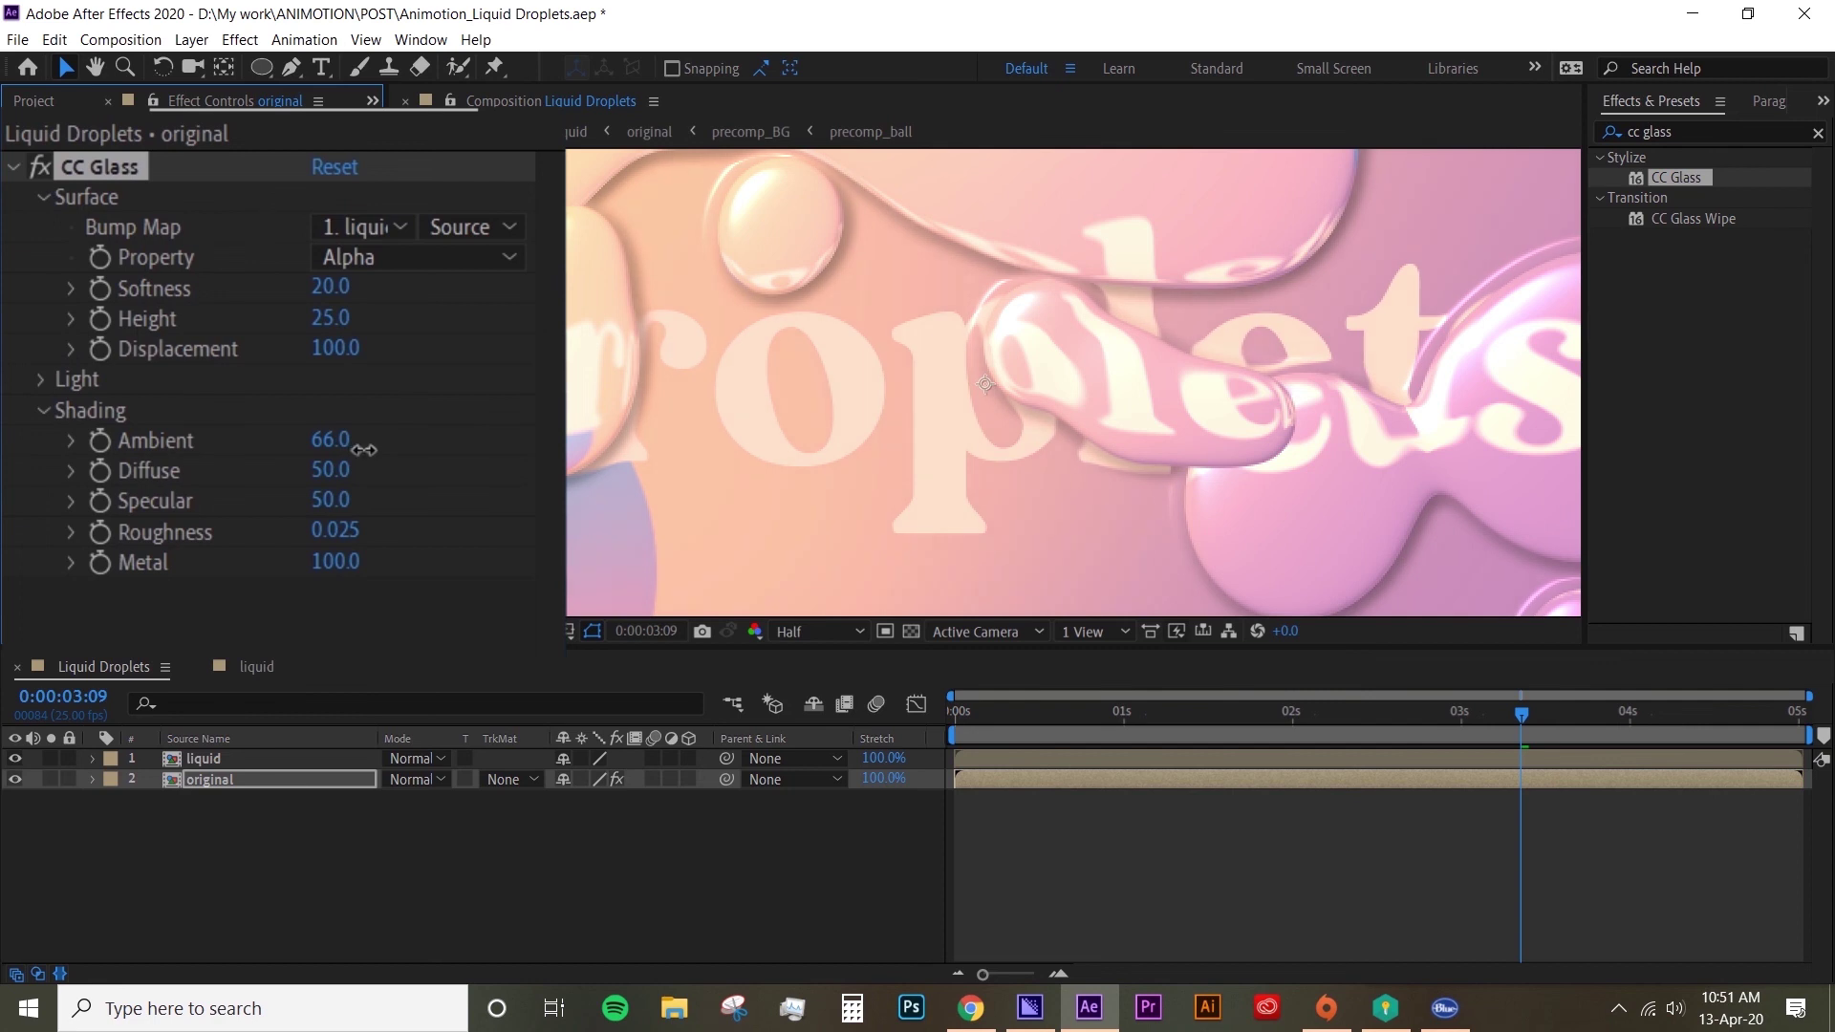
click(1103, 851)
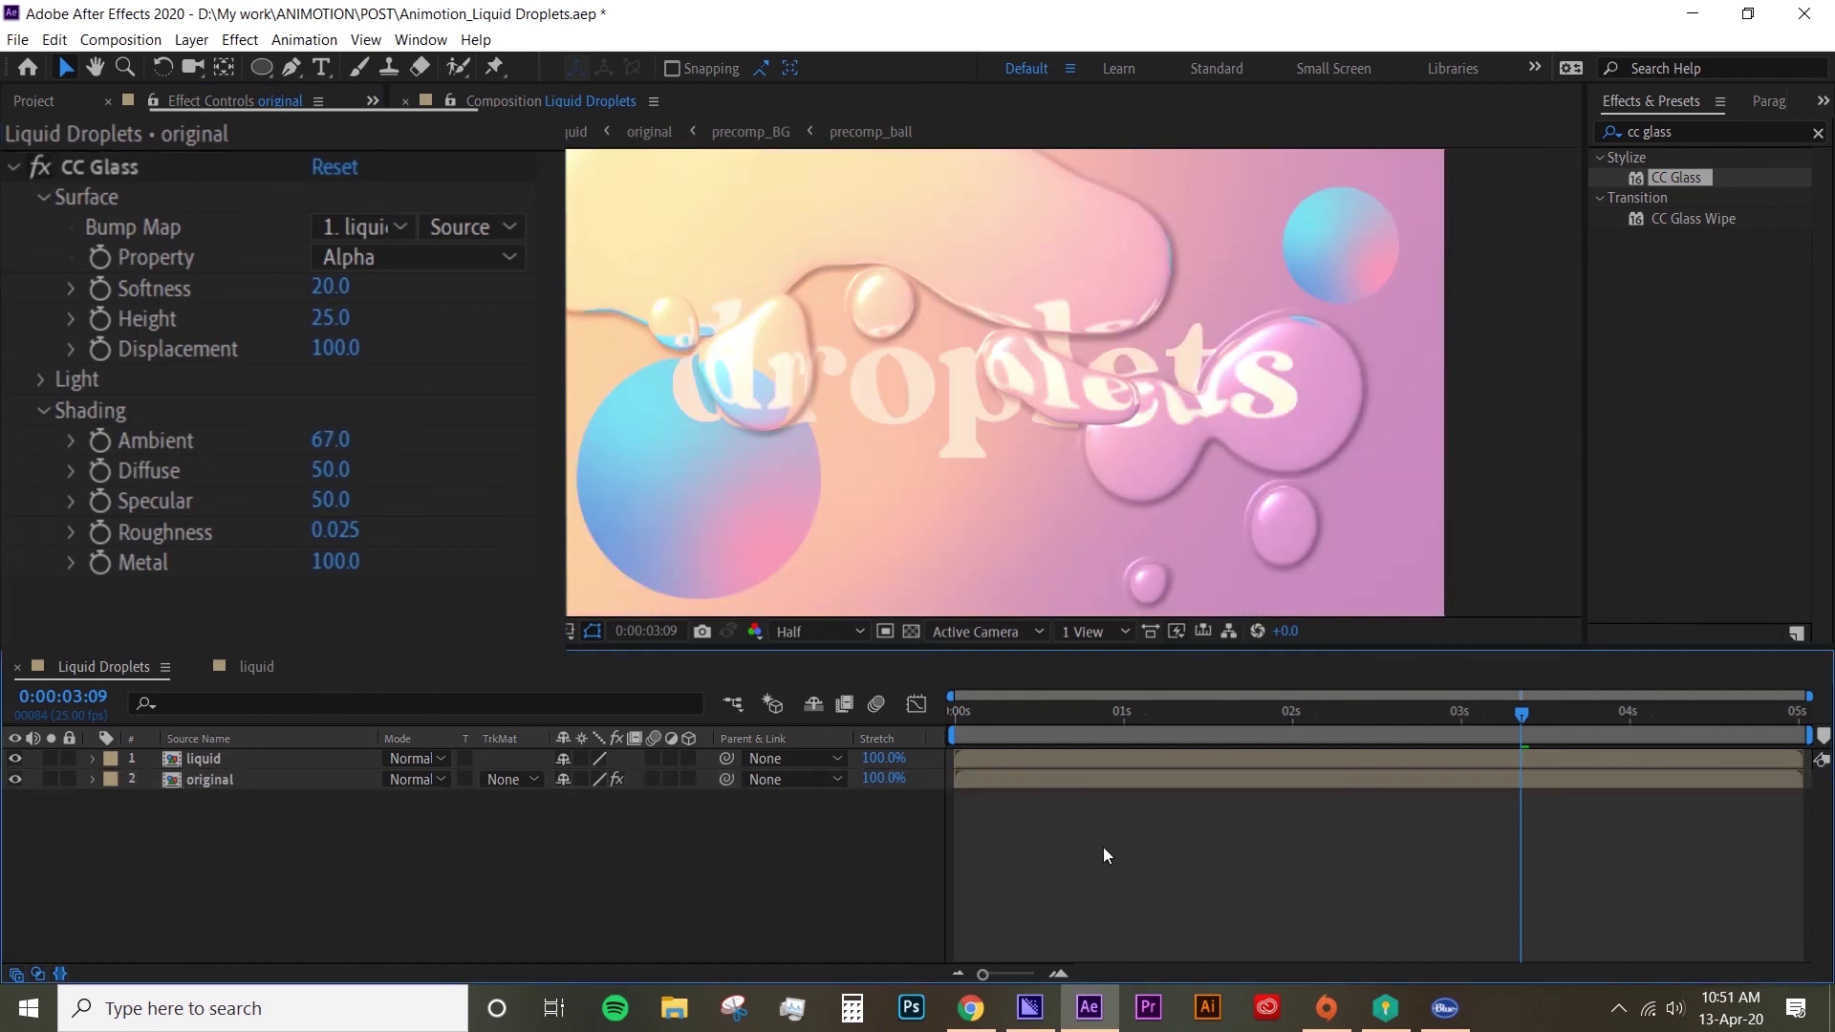
key(space)
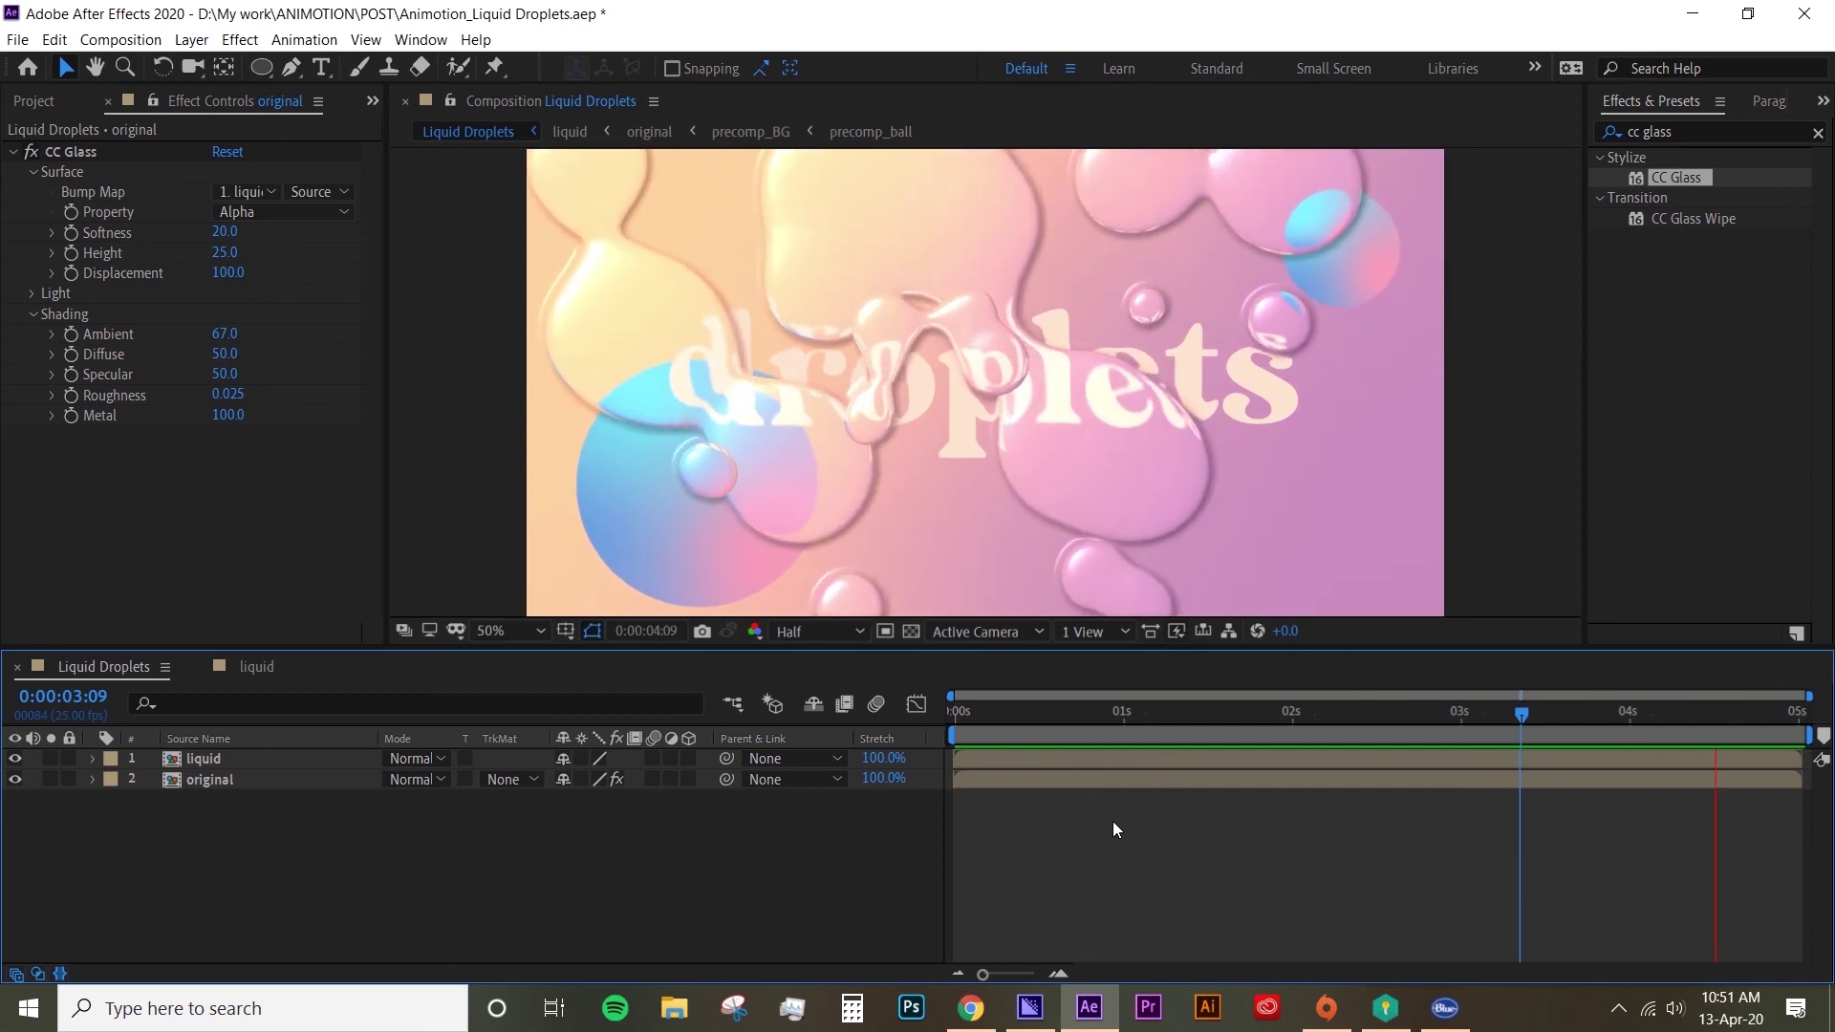
key(space)
key(space)
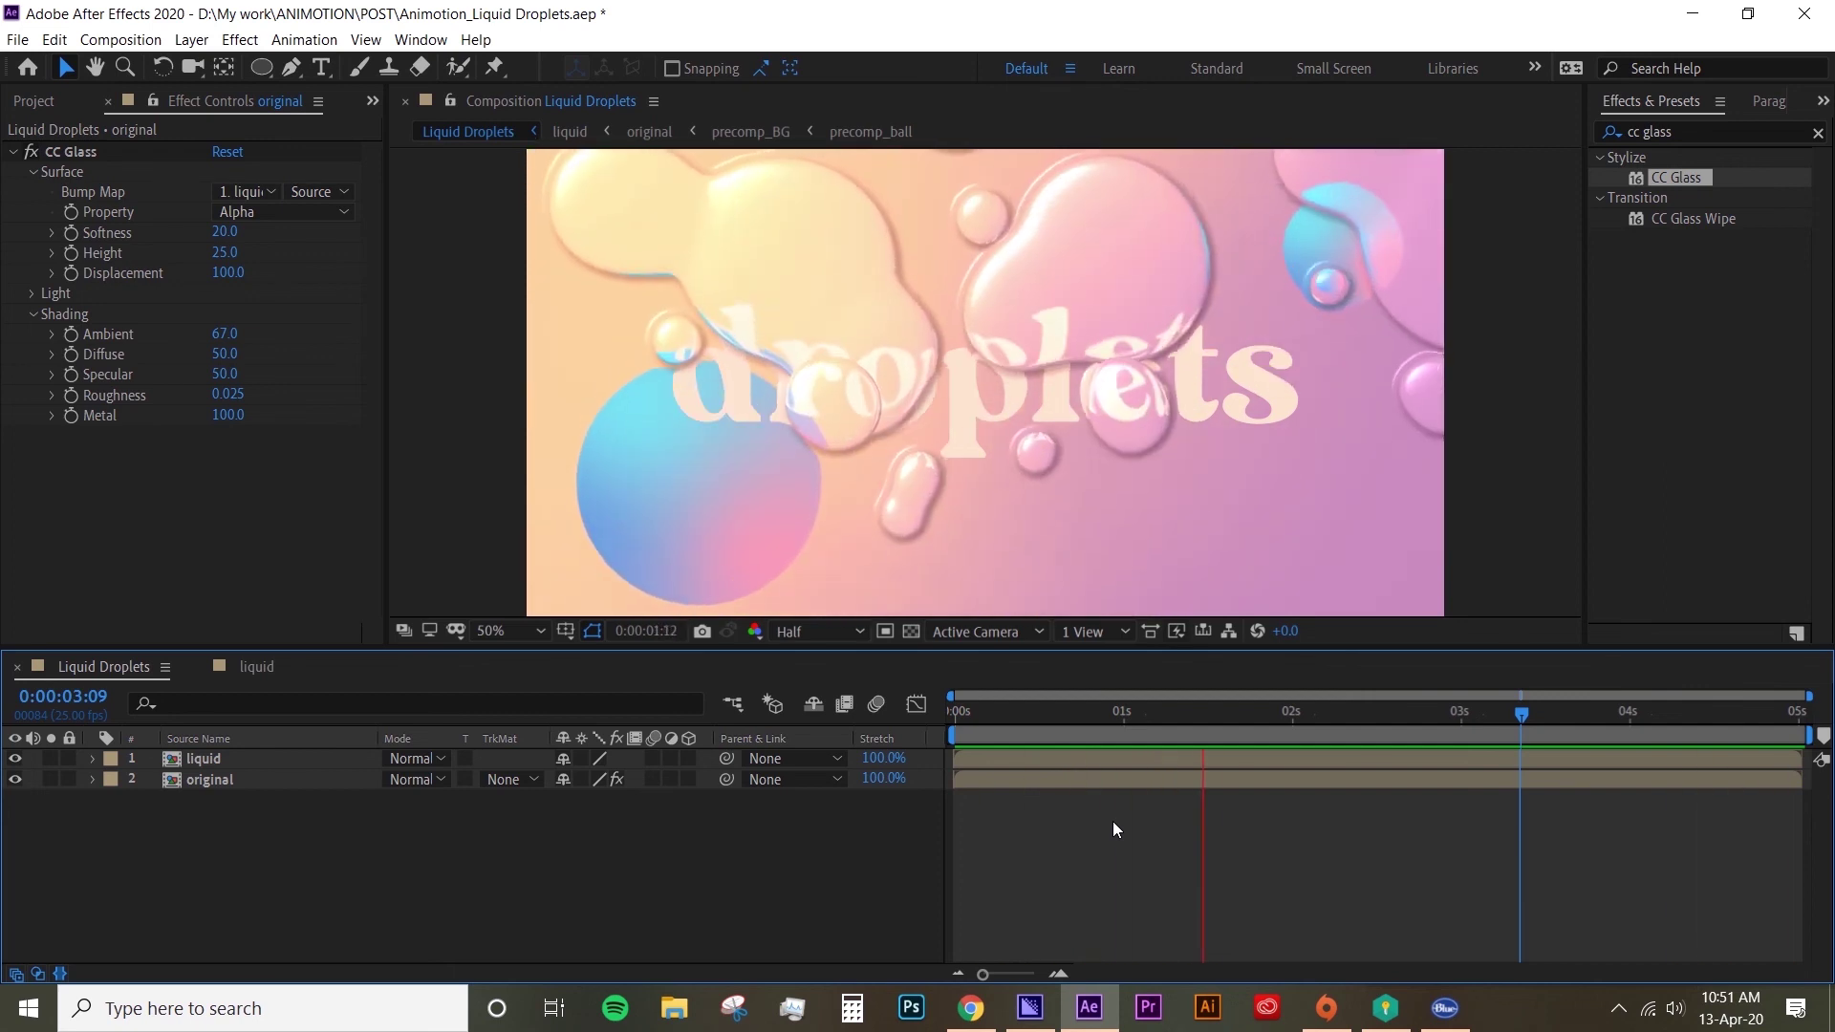